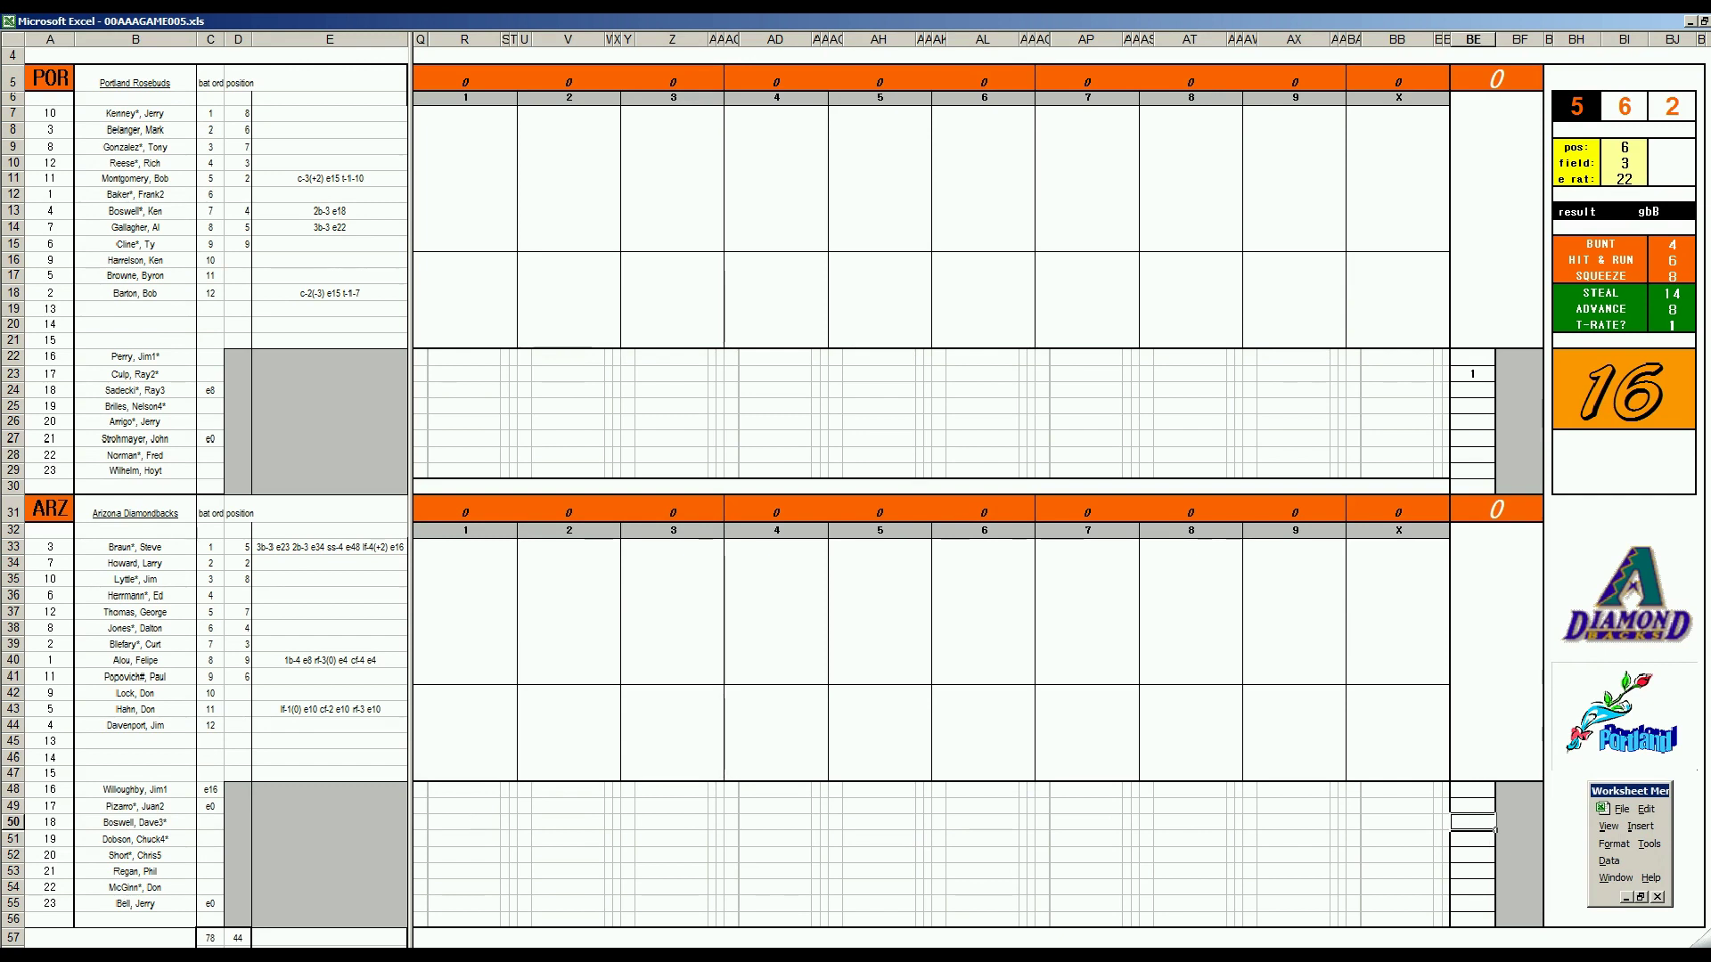
Switch to the 00AAA STATS 1980 expansion20playe.xls workbook and bring up the NL MOUNTAIN standings
{"action": "mouse_move", "coordinate": [367, 958]}
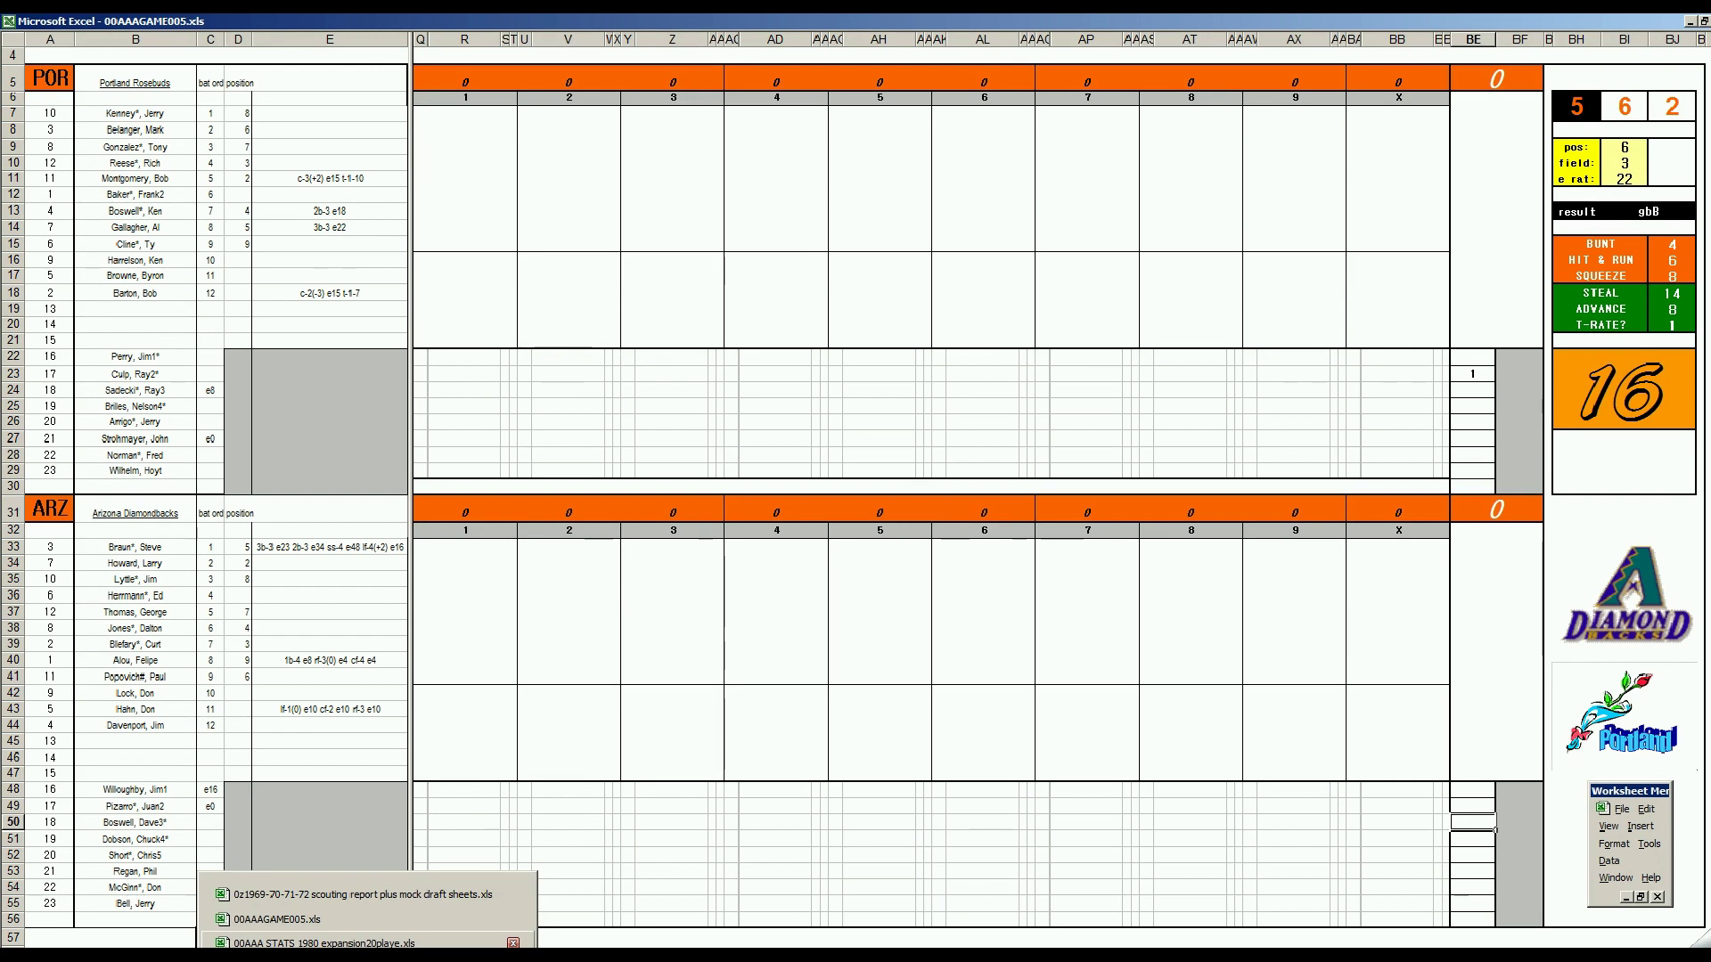
{"action": "left_click", "coordinate": [357, 943]}
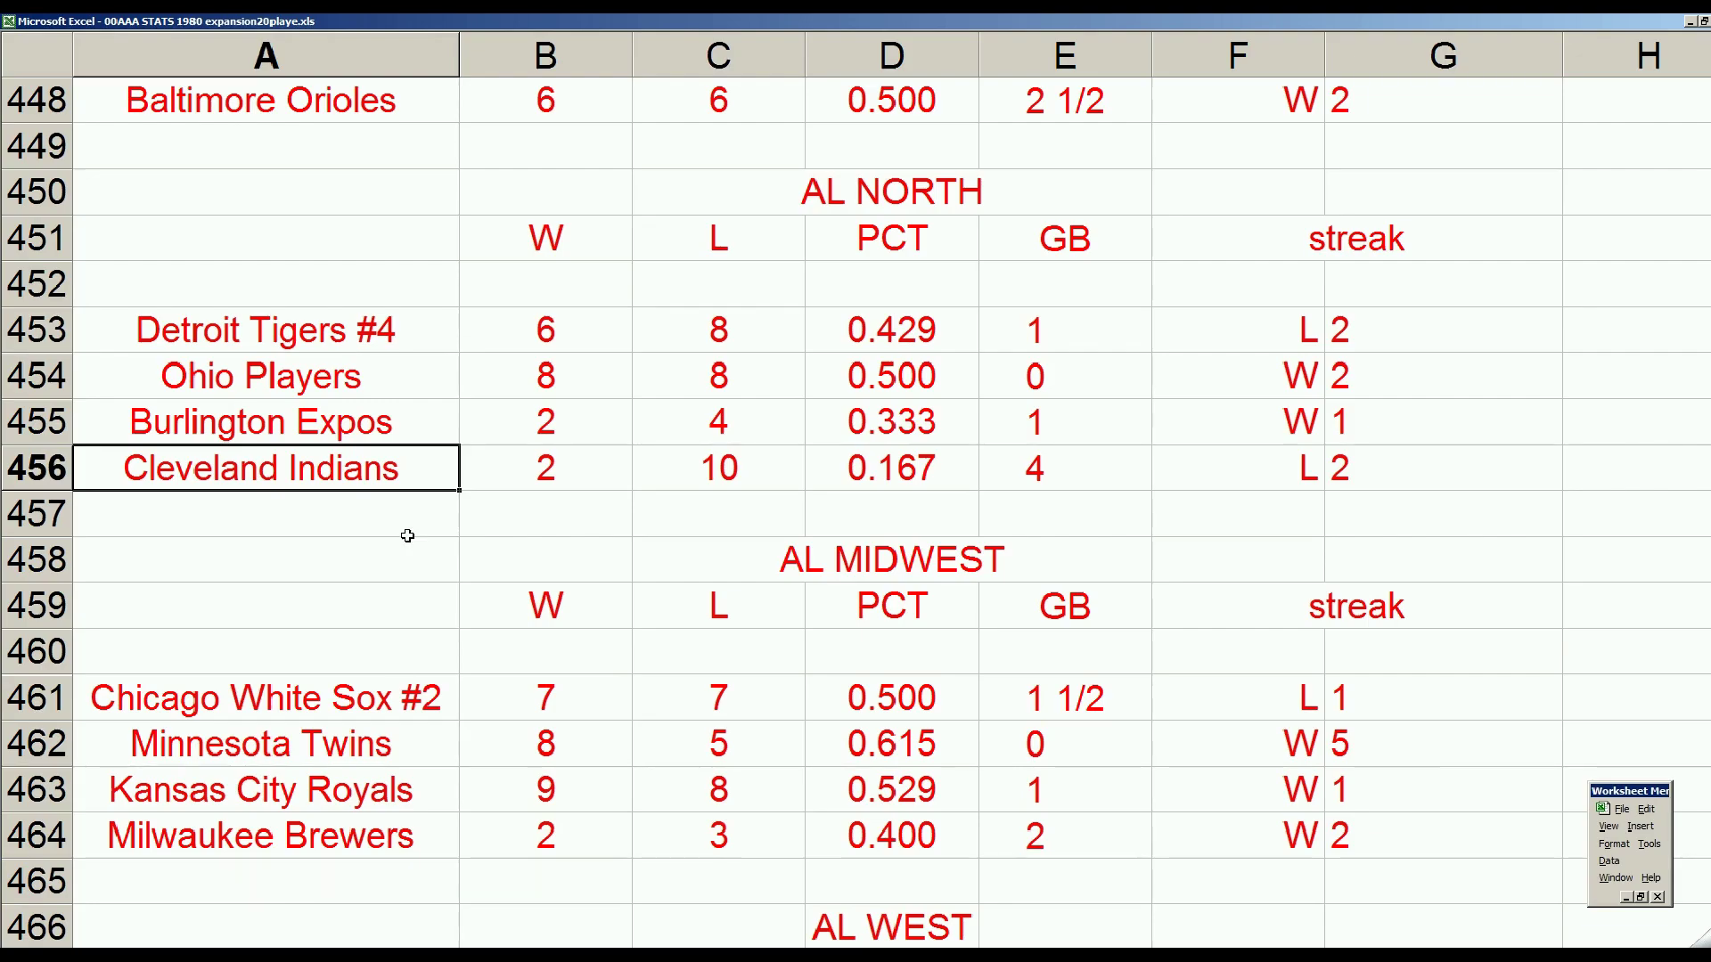
{"action": "left_click", "coordinate": [618, 550]}
{"action": "key", "text": "Right"}
{"action": "key", "text": "Right"}
{"action": "key", "text": "Right"}
{"action": "key", "text": "Right"}
{"action": "key", "text": "Right"}
{"action": "key", "text": "Right"}
{"action": "key", "text": "Right"}
{"action": "key", "text": "Right"}
{"action": "key", "text": "Right"}
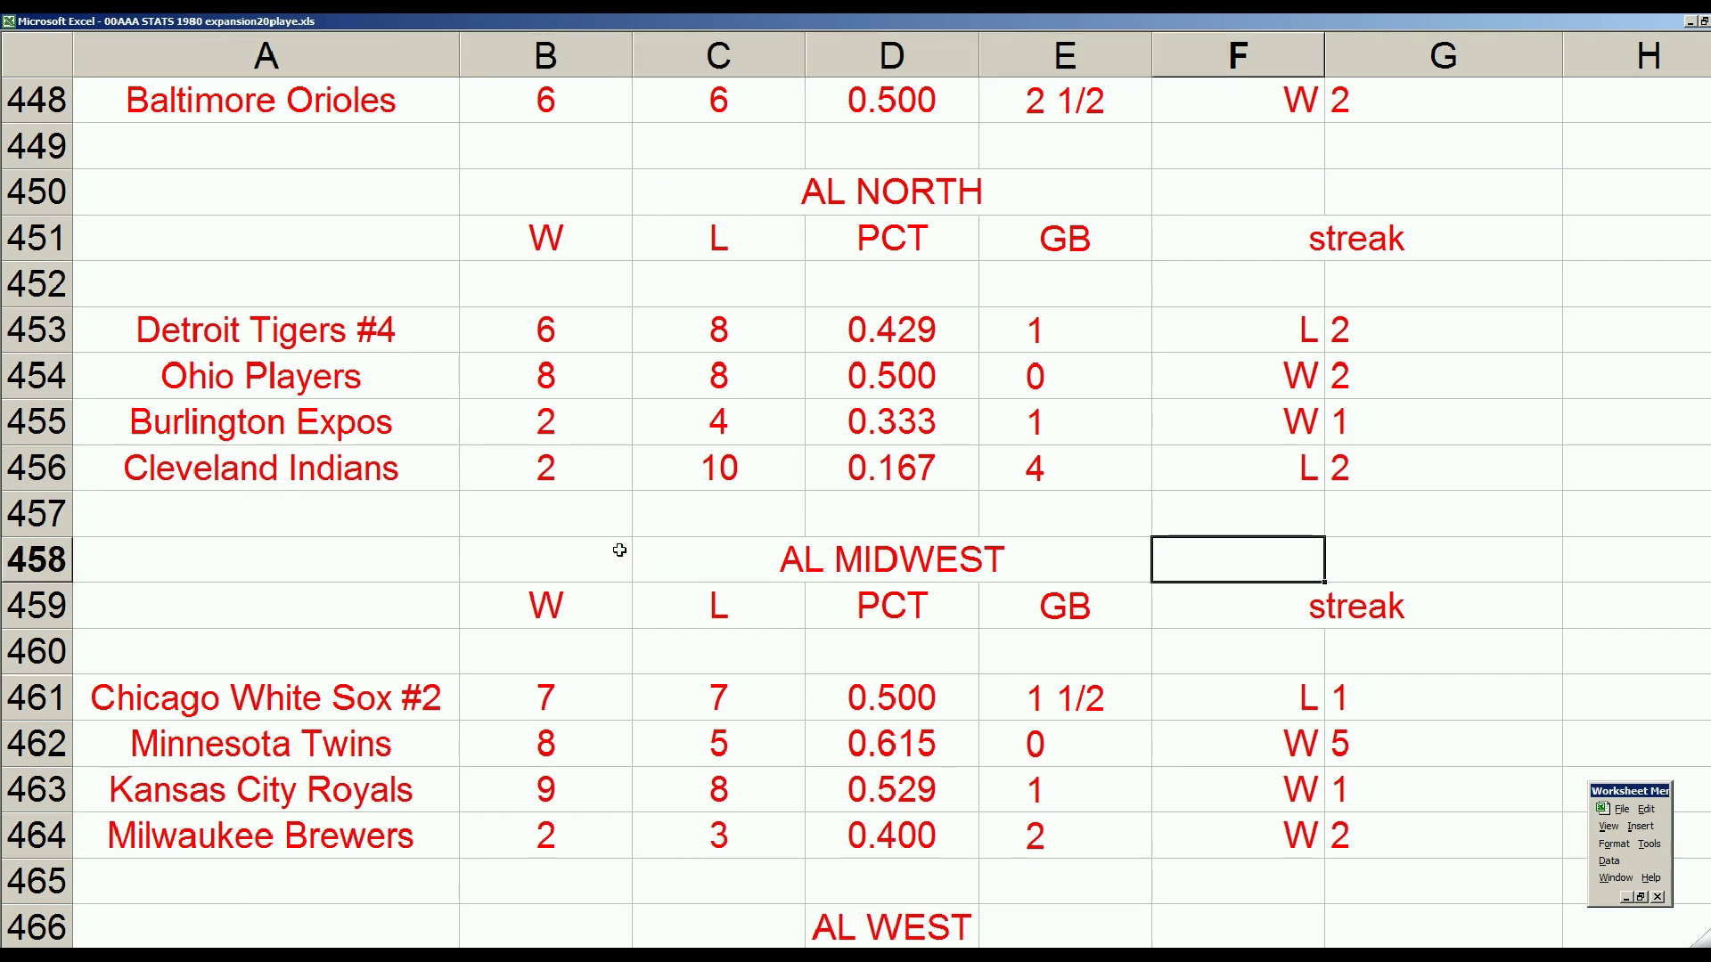
{"action": "key", "text": "Right"}
{"action": "key", "text": "Right"}
{"action": "key", "text": "Right"}
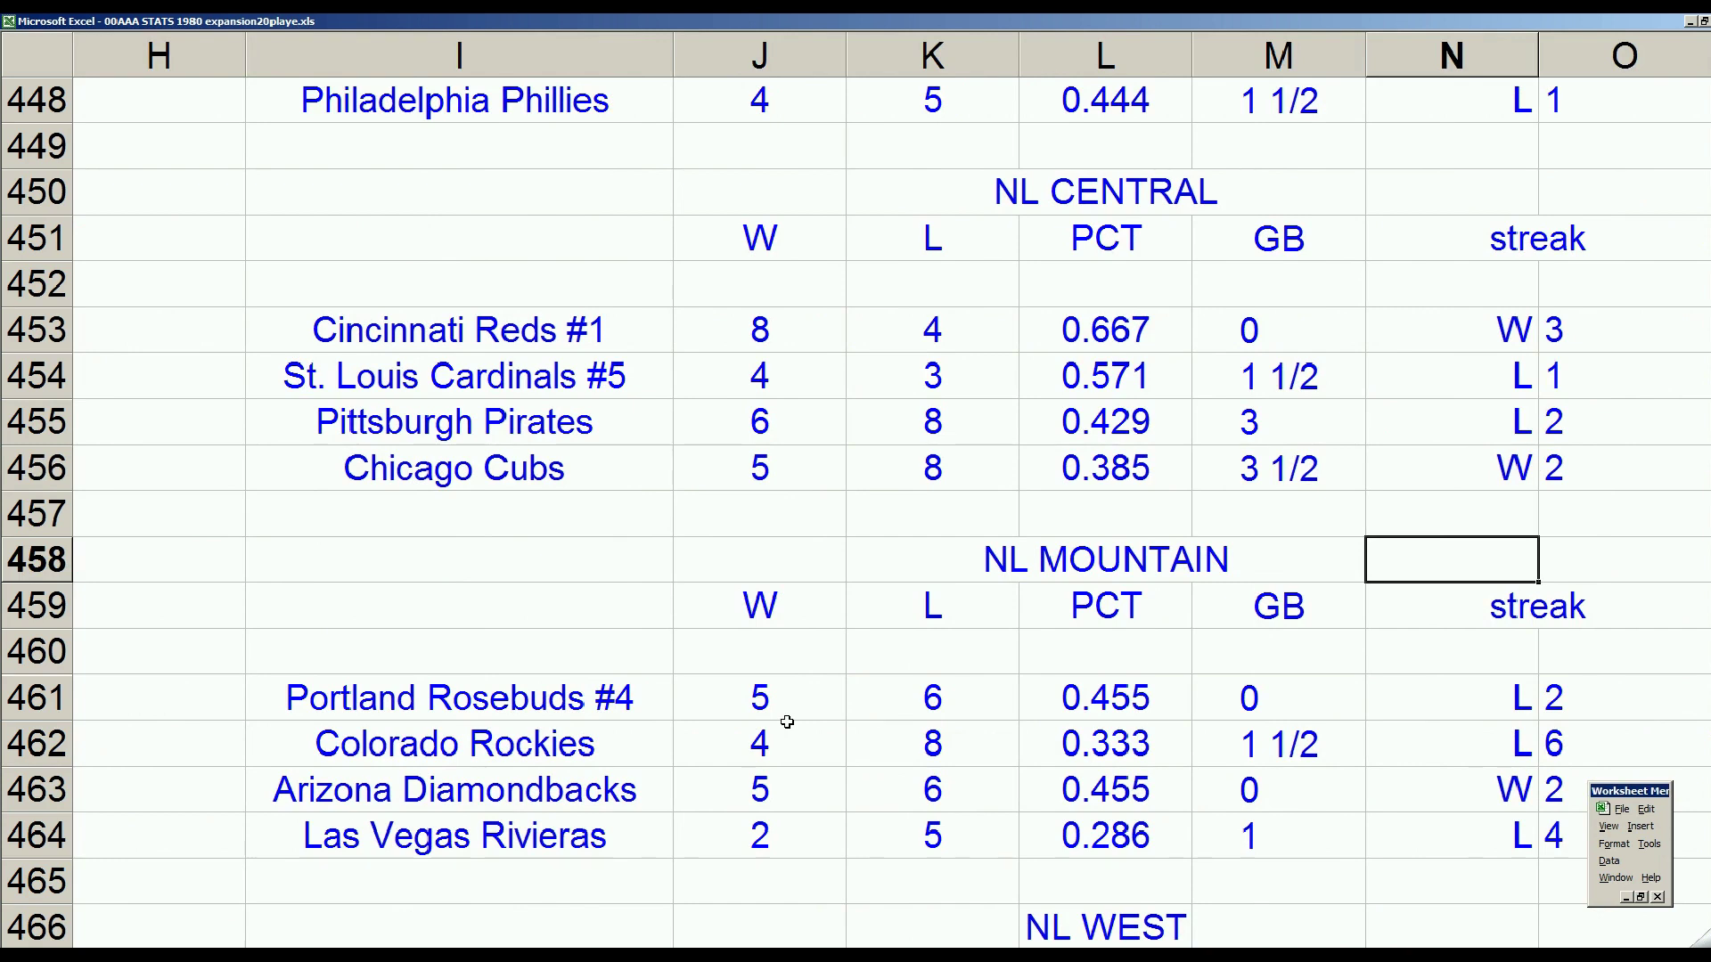
Examine the Portland Rosebuds, Arizona Diamondbacks and Colorado Rockies rows in the NL MOUNTAIN standings
{"action": "left_click", "coordinate": [626, 686]}
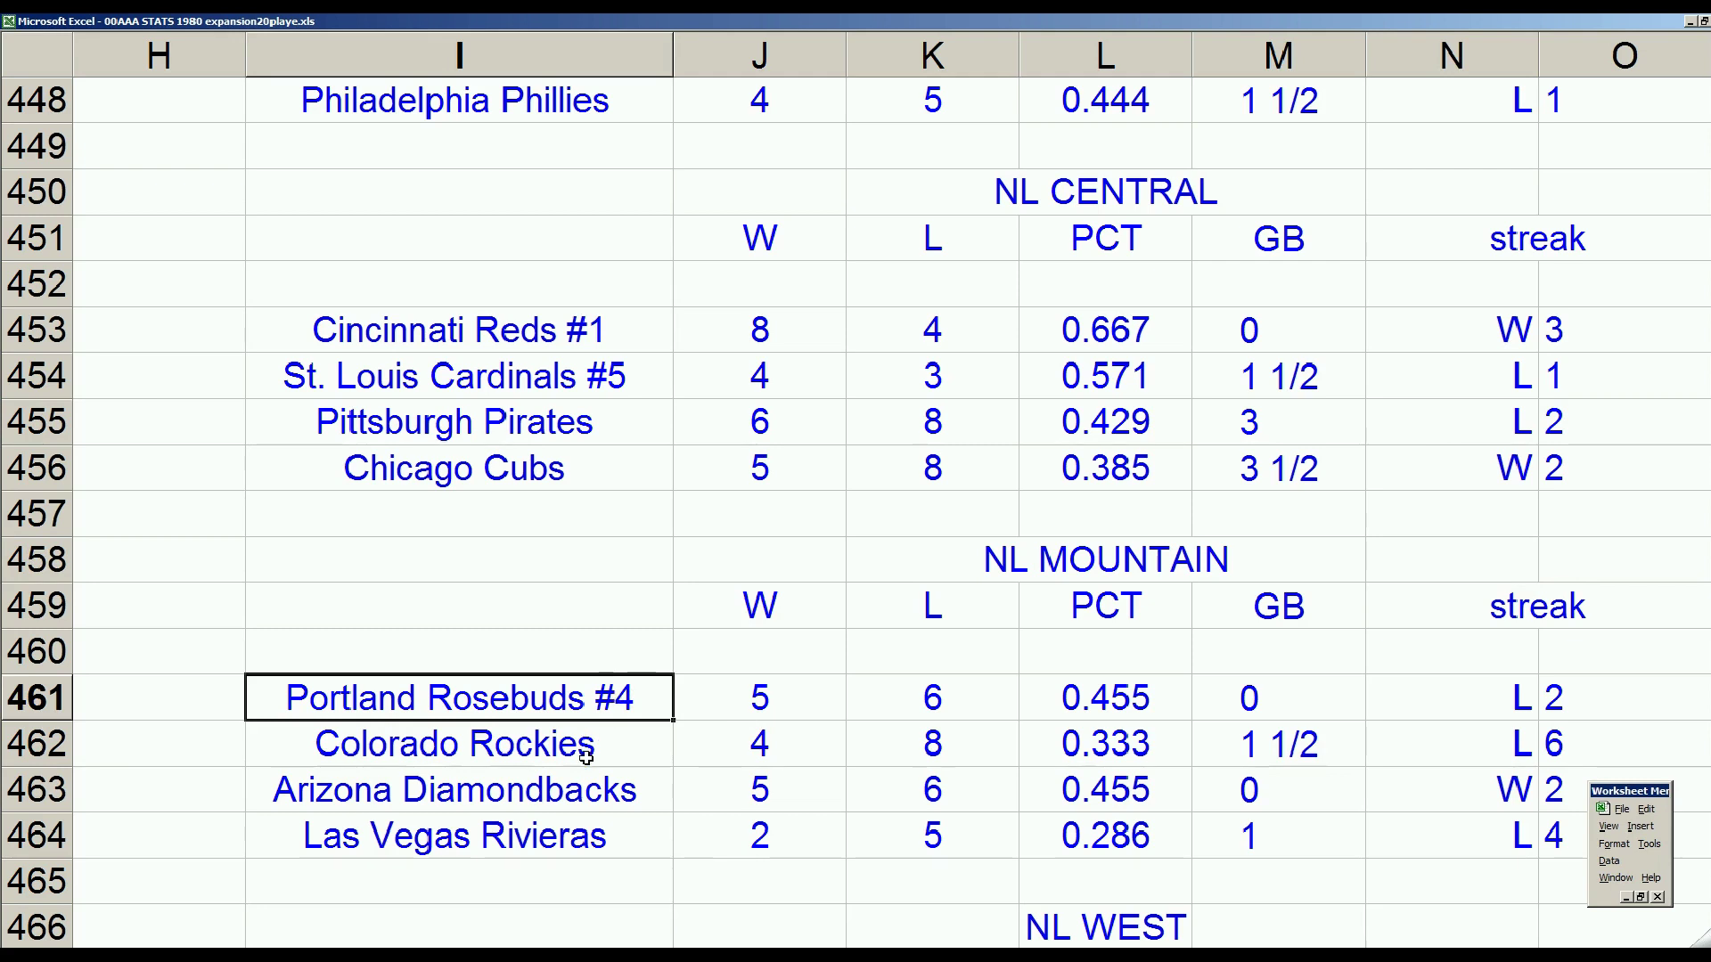
{"action": "left_click", "coordinate": [602, 784]}
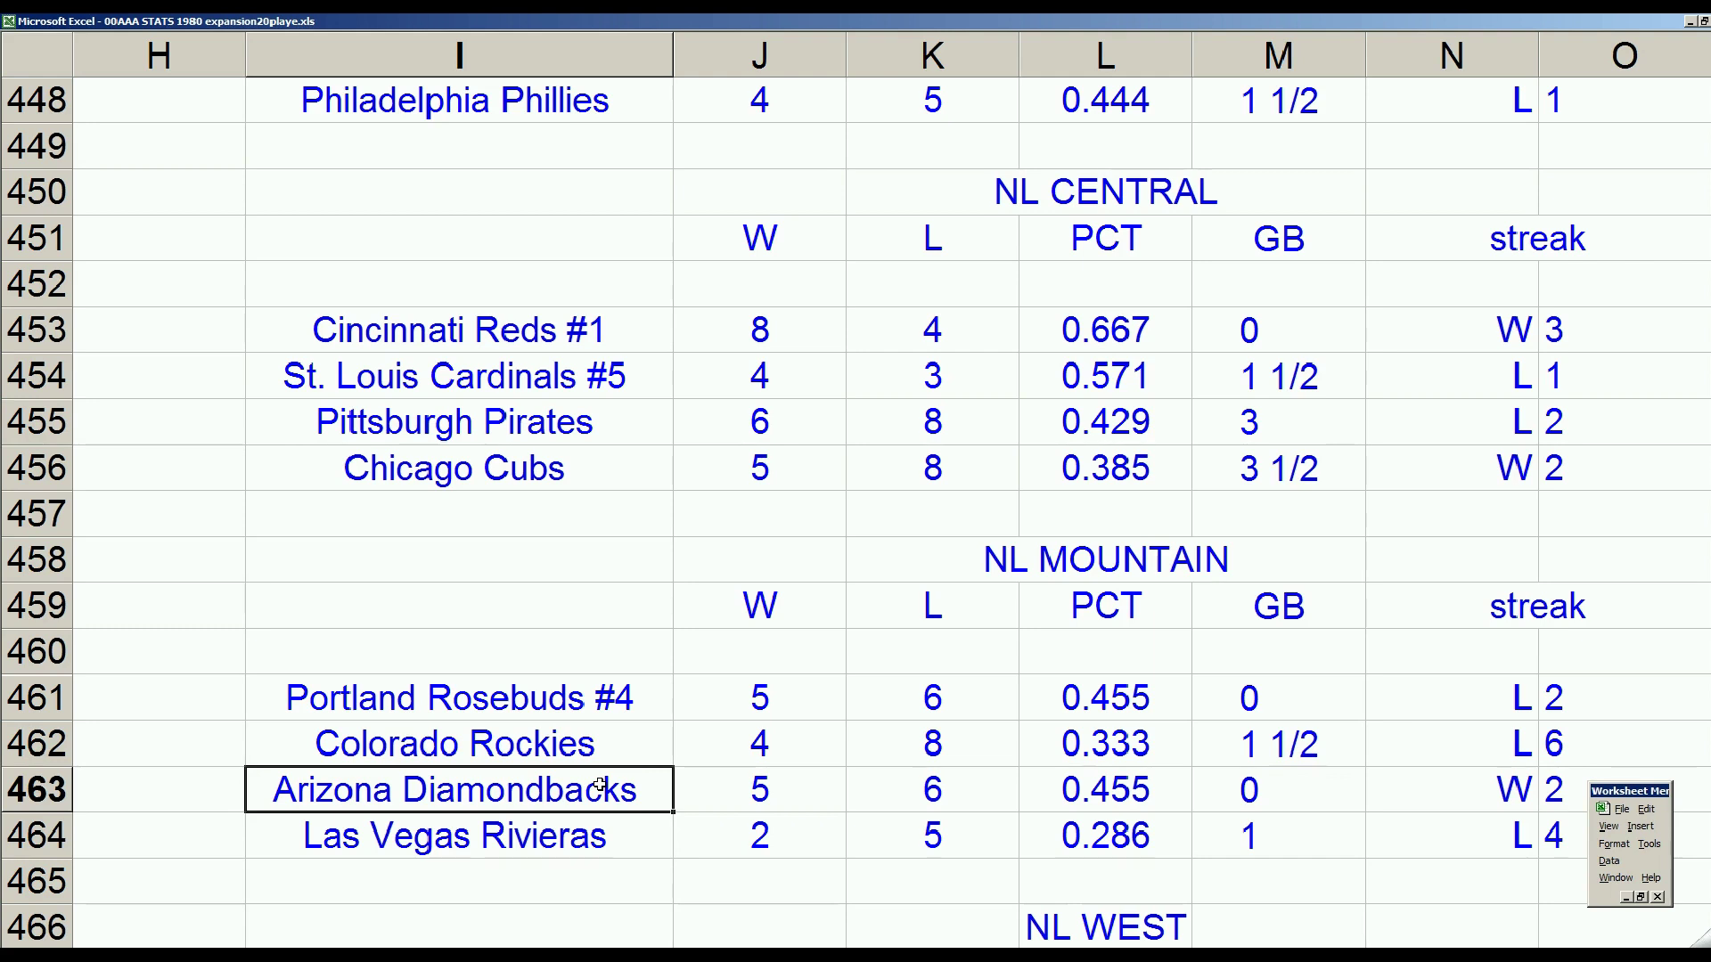
{"action": "left_click", "coordinate": [513, 748]}
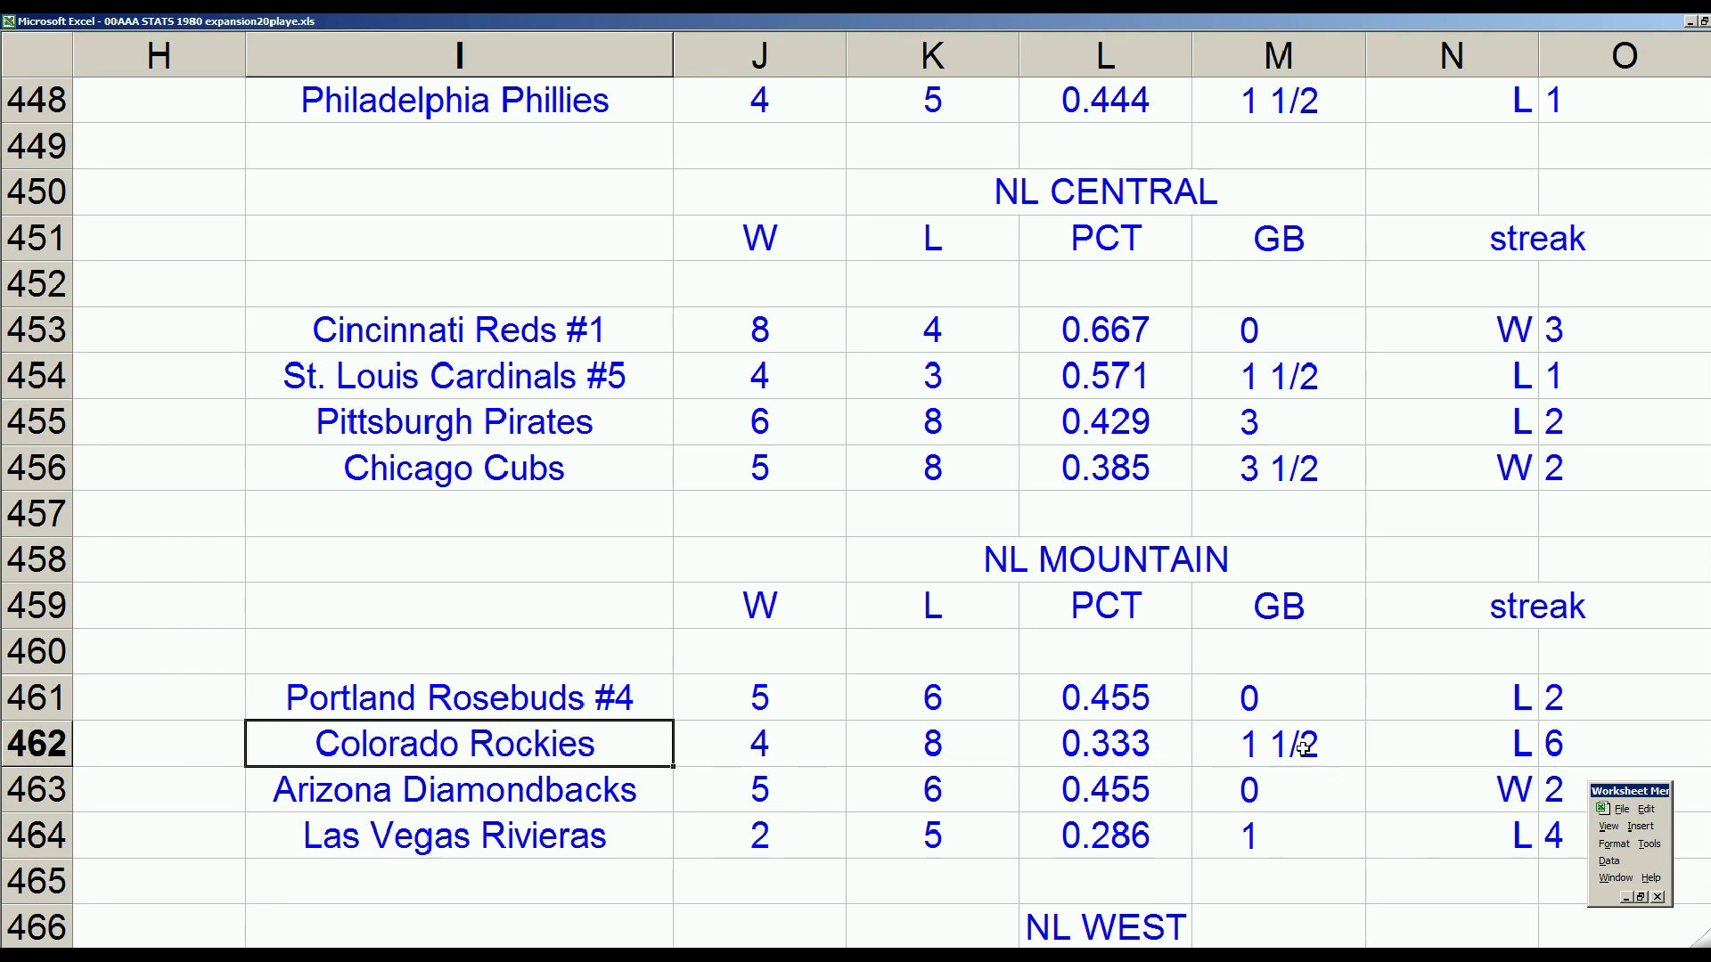
{"action": "left_click", "coordinate": [572, 789]}
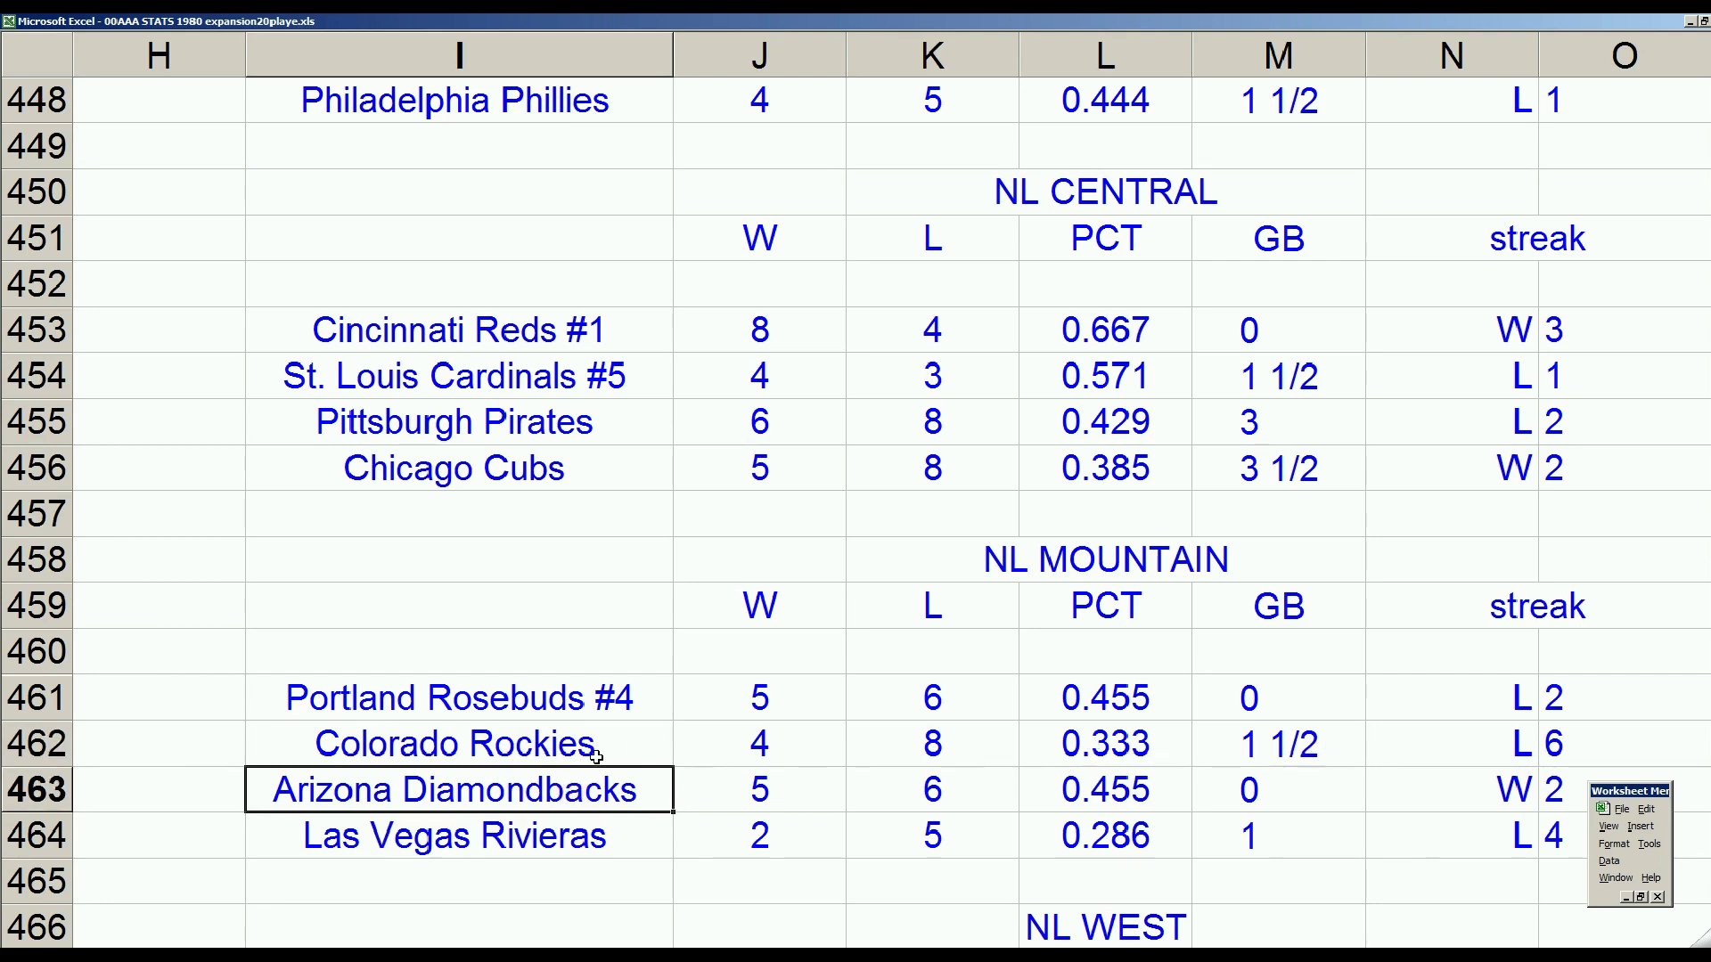
{"action": "left_click", "coordinate": [595, 756]}
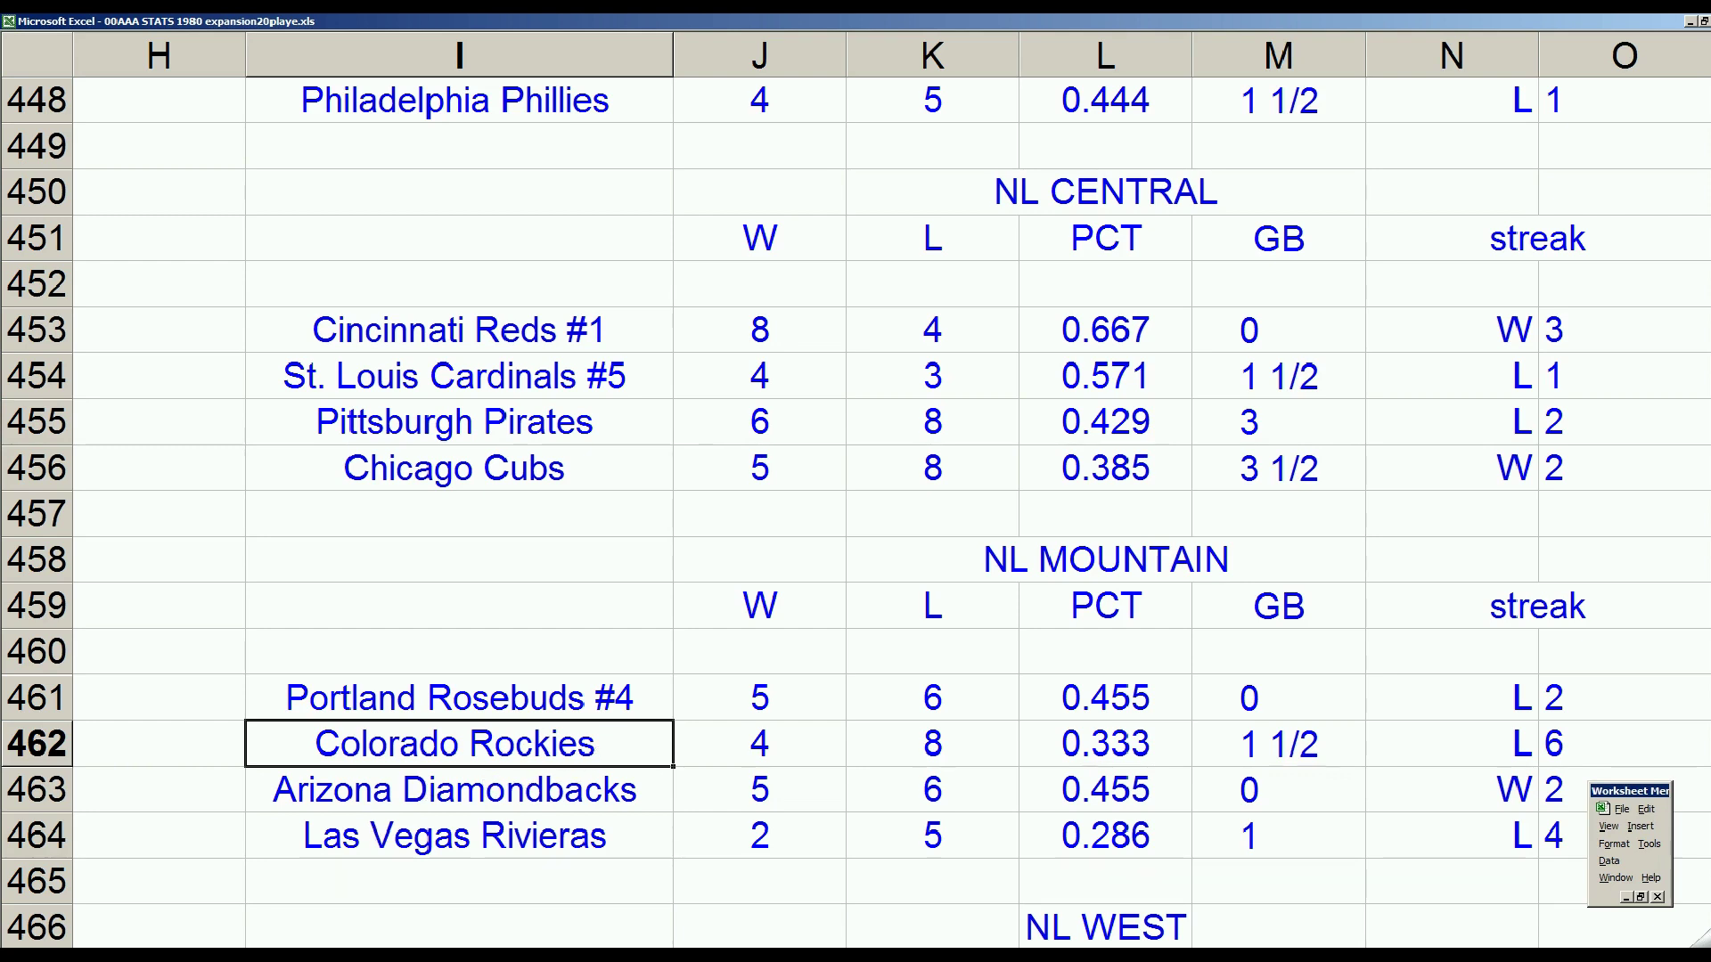
Return to 00AAAGAME005.xls and swap the two team logos so that Portland sits above the Diamondbacks
{"action": "key", "text": "ctrl+F6"}
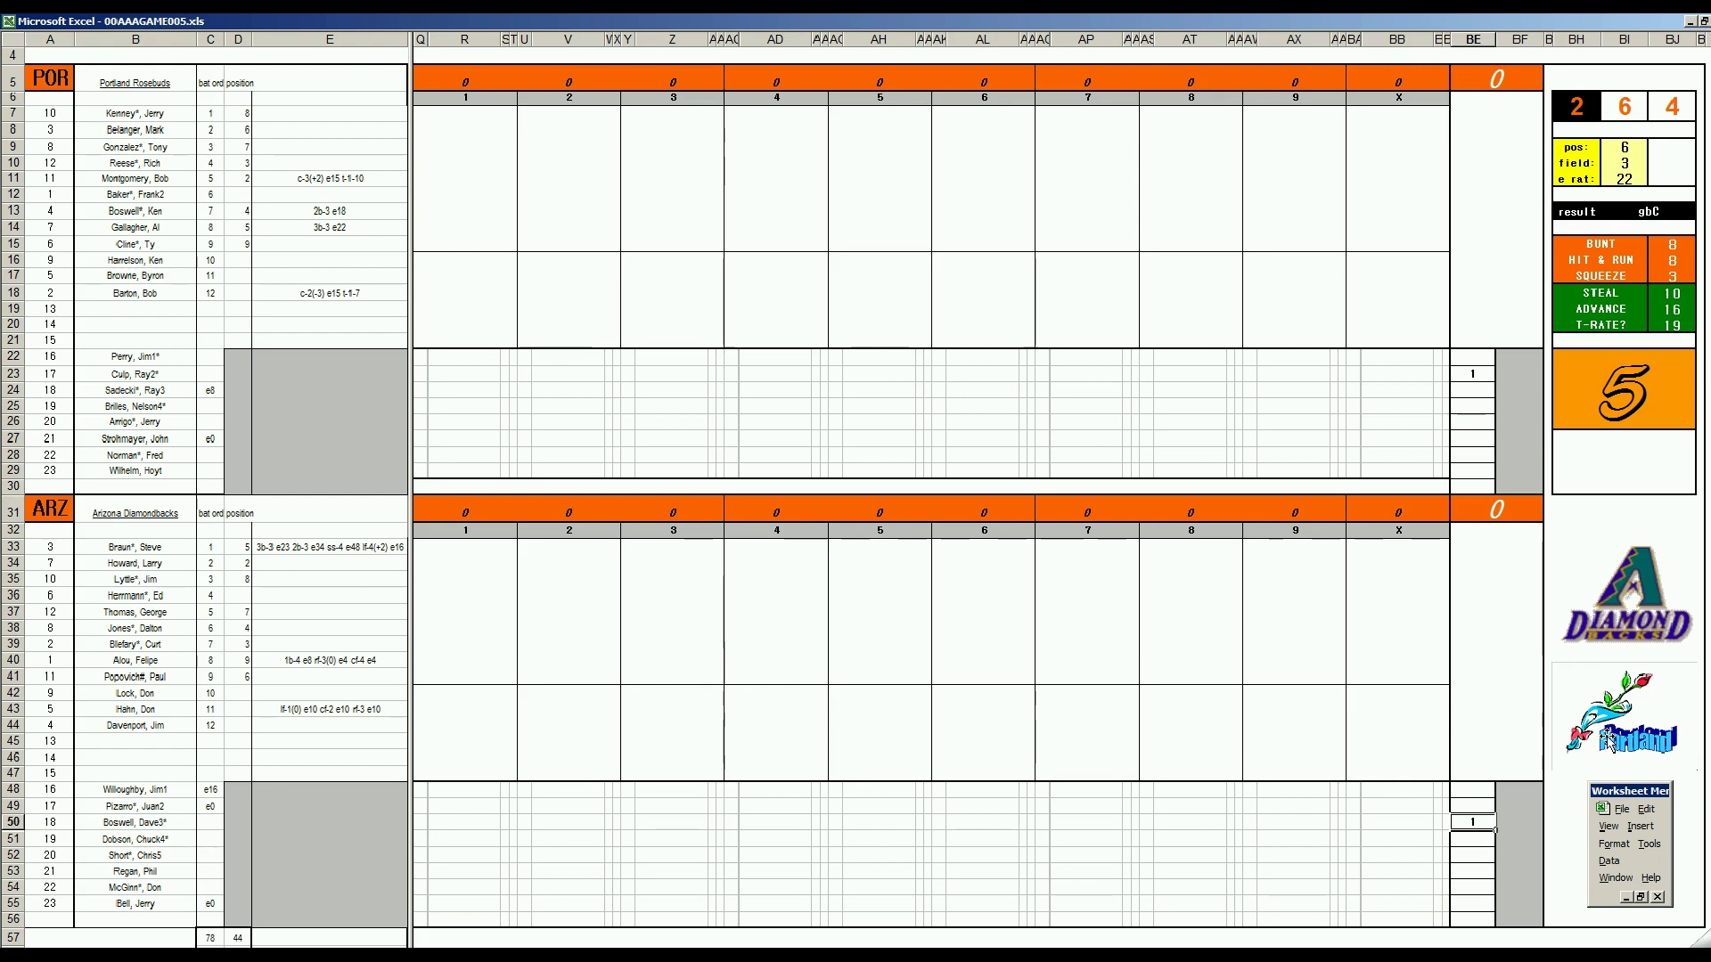
{"action": "left_click_drag", "start_coordinate": [1611, 736], "coordinate": [1443, 626]}
{"action": "left_click", "coordinate": [1627, 618]}
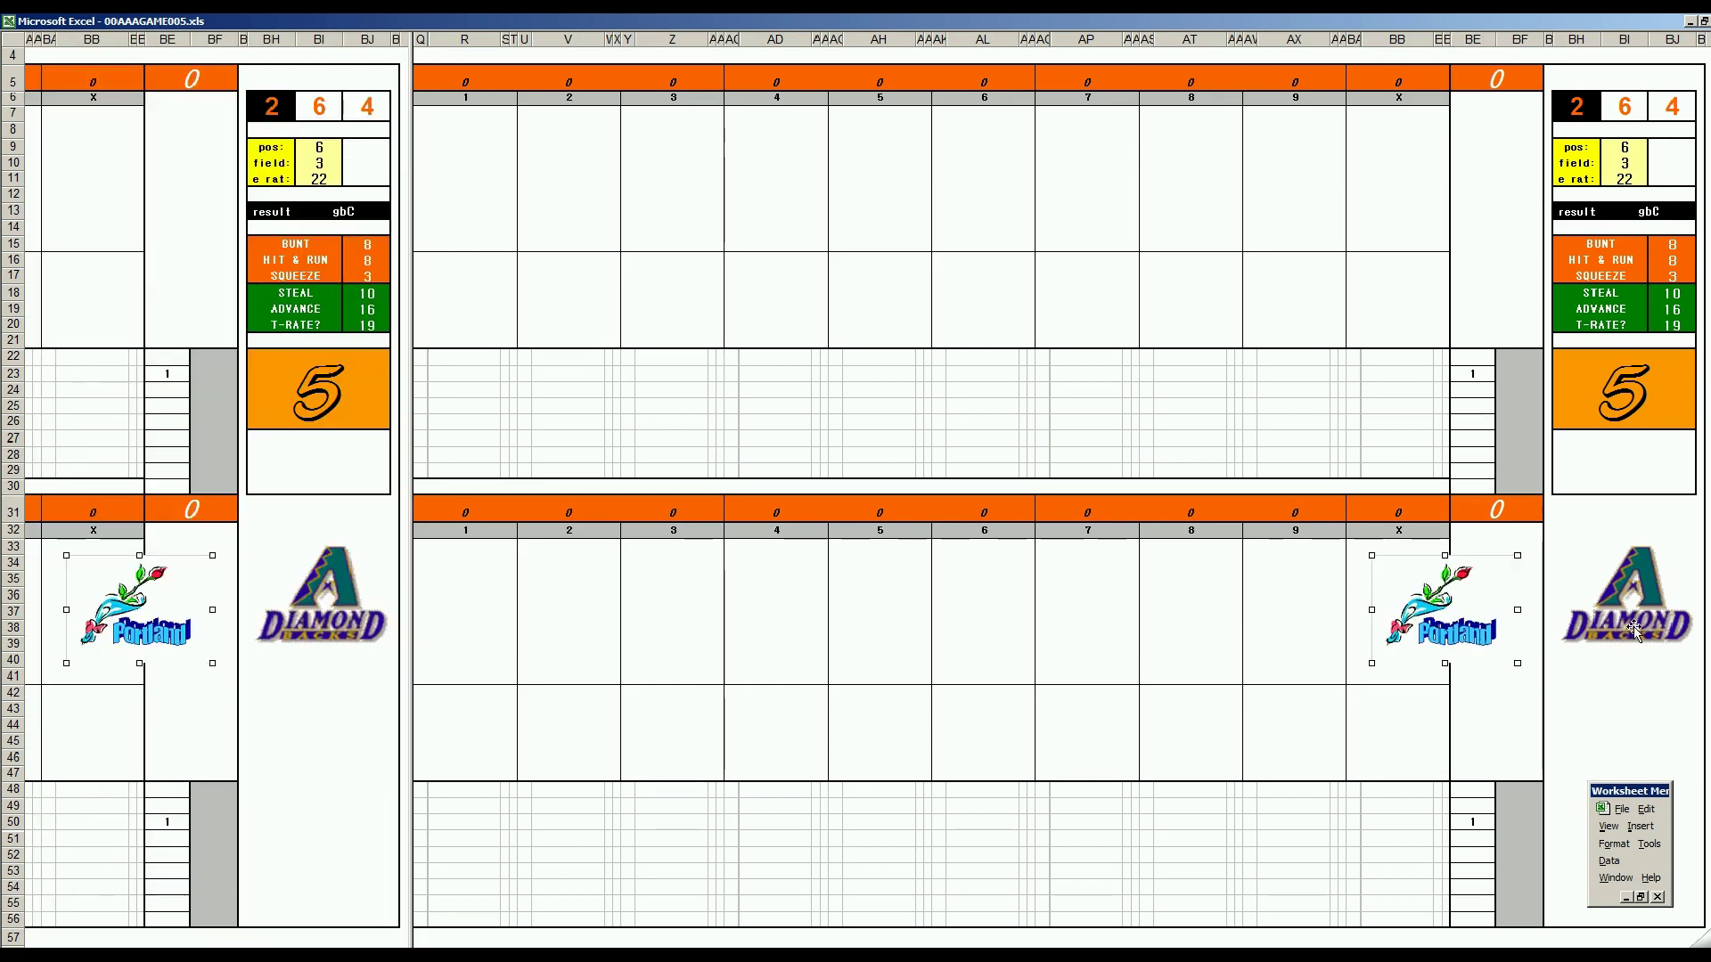
{"action": "left_click_drag", "start_coordinate": [1627, 618], "coordinate": [1630, 746]}
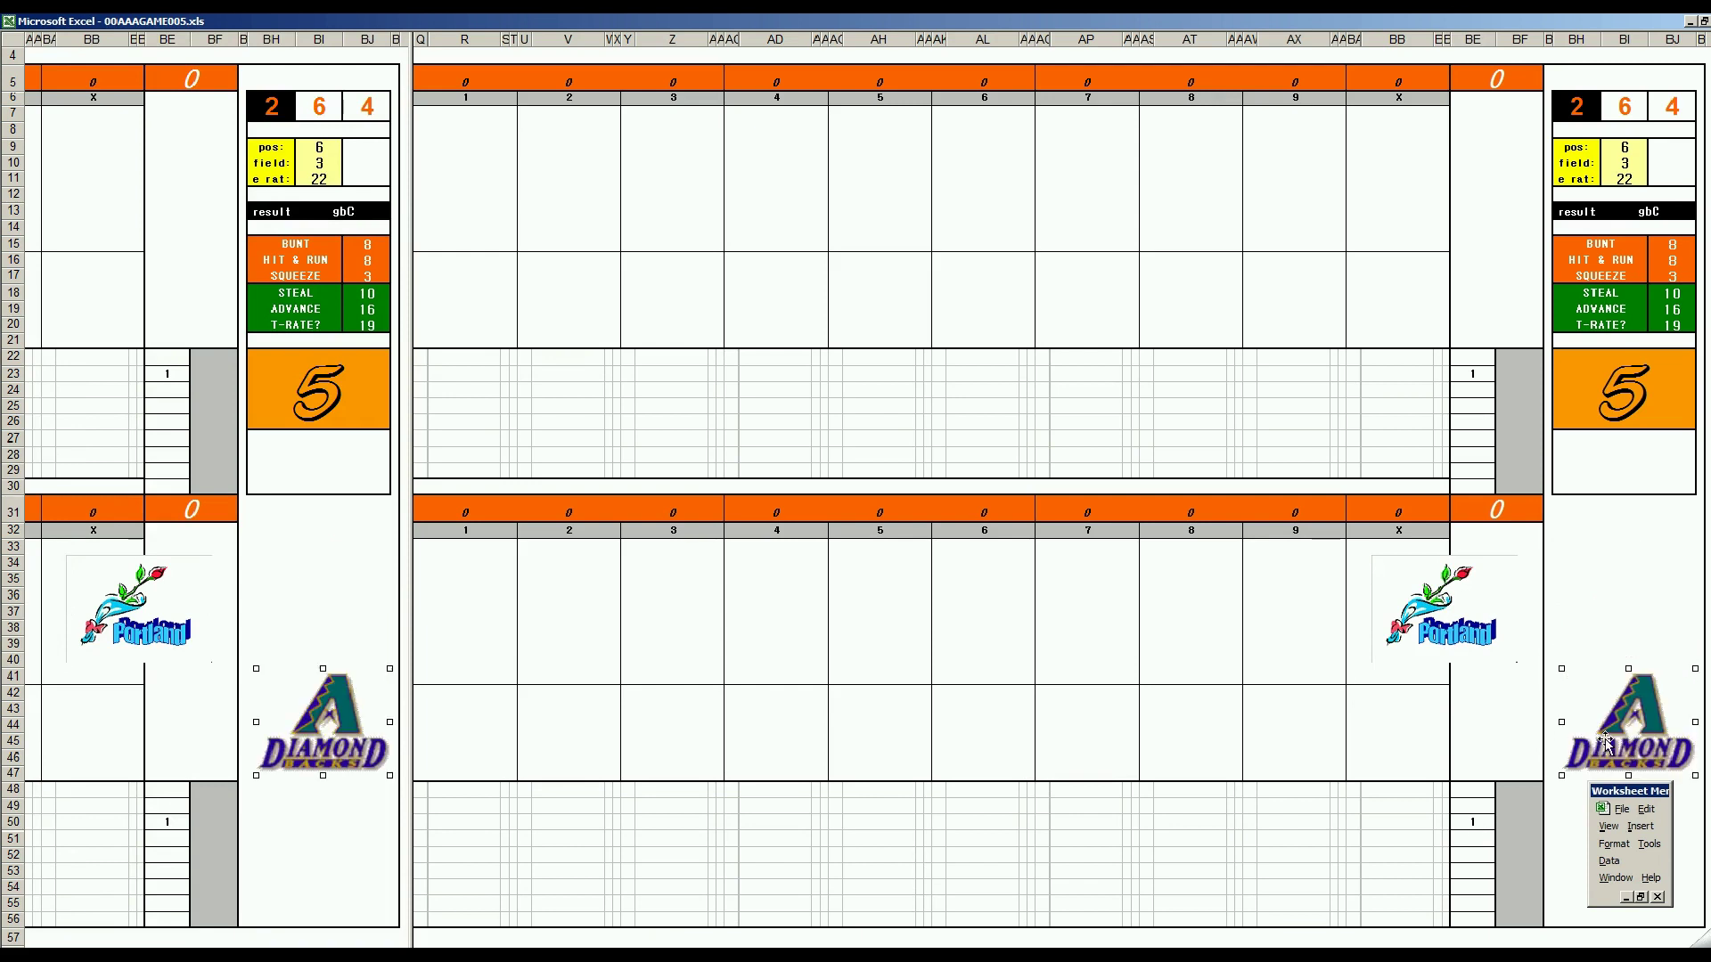
{"action": "left_click_drag", "start_coordinate": [1447, 626], "coordinate": [1626, 617]}
{"action": "left_click", "coordinate": [329, 839]}
{"action": "key", "text": "Home"}
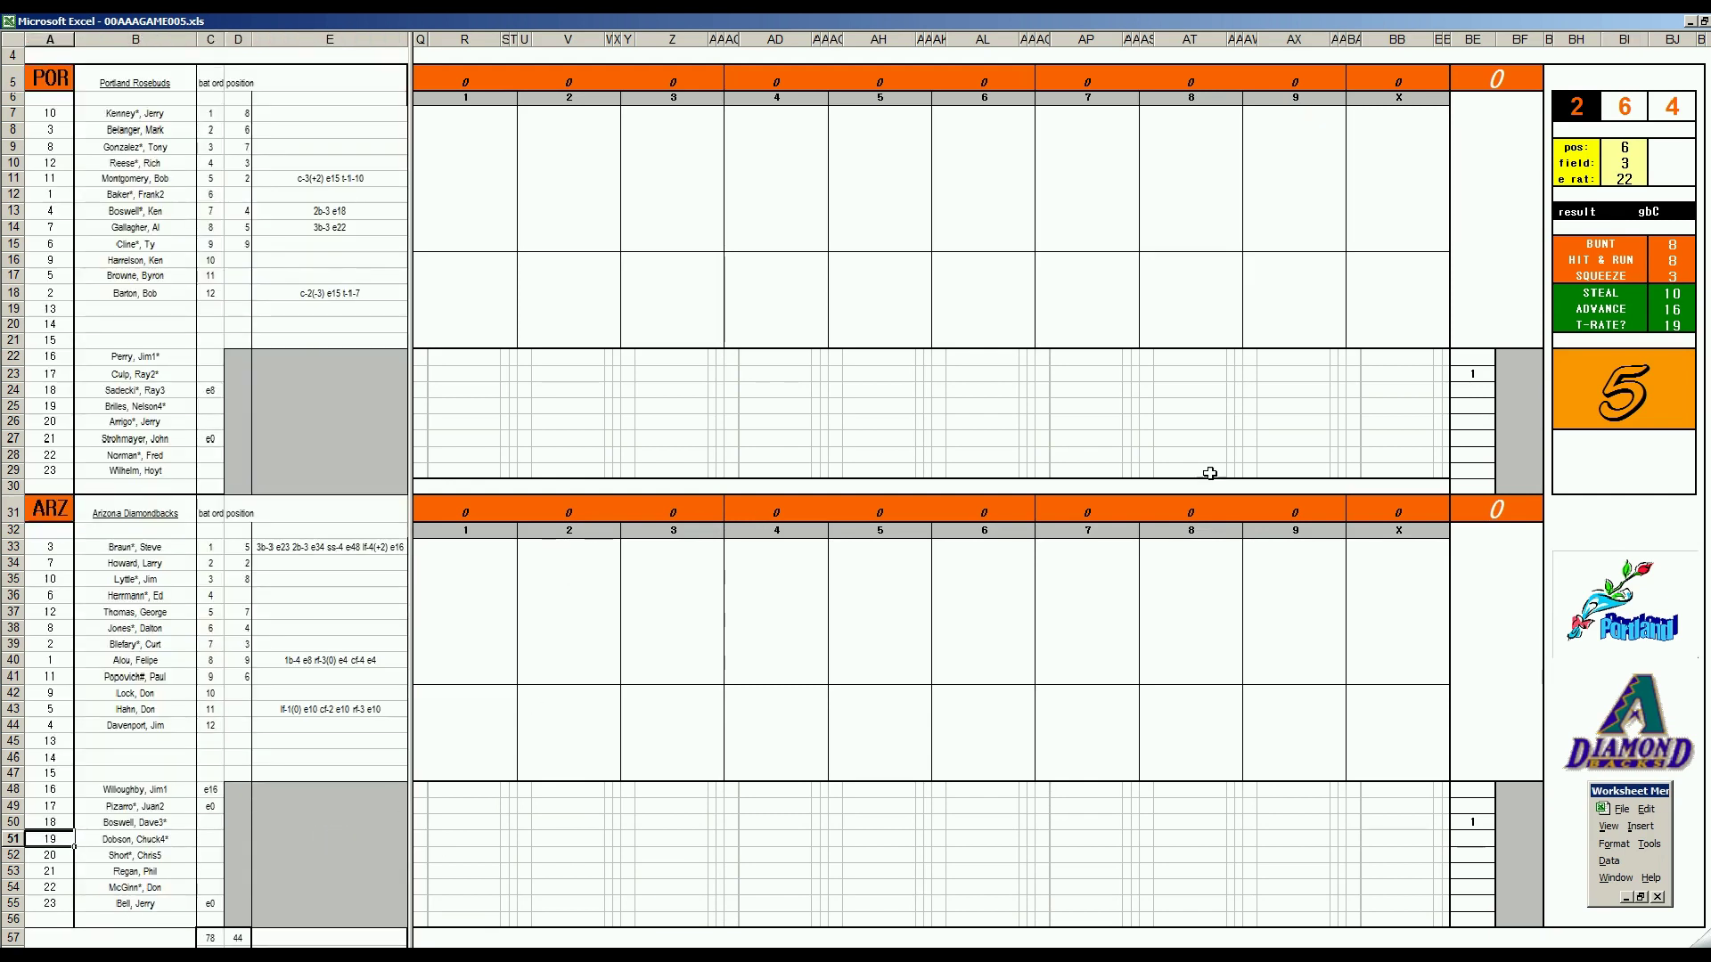
Review Portland's pitcher mark in BE23 and enter 1 in BE50 for Arizona's row 50 pitcher
{"action": "left_click", "coordinate": [1464, 374]}
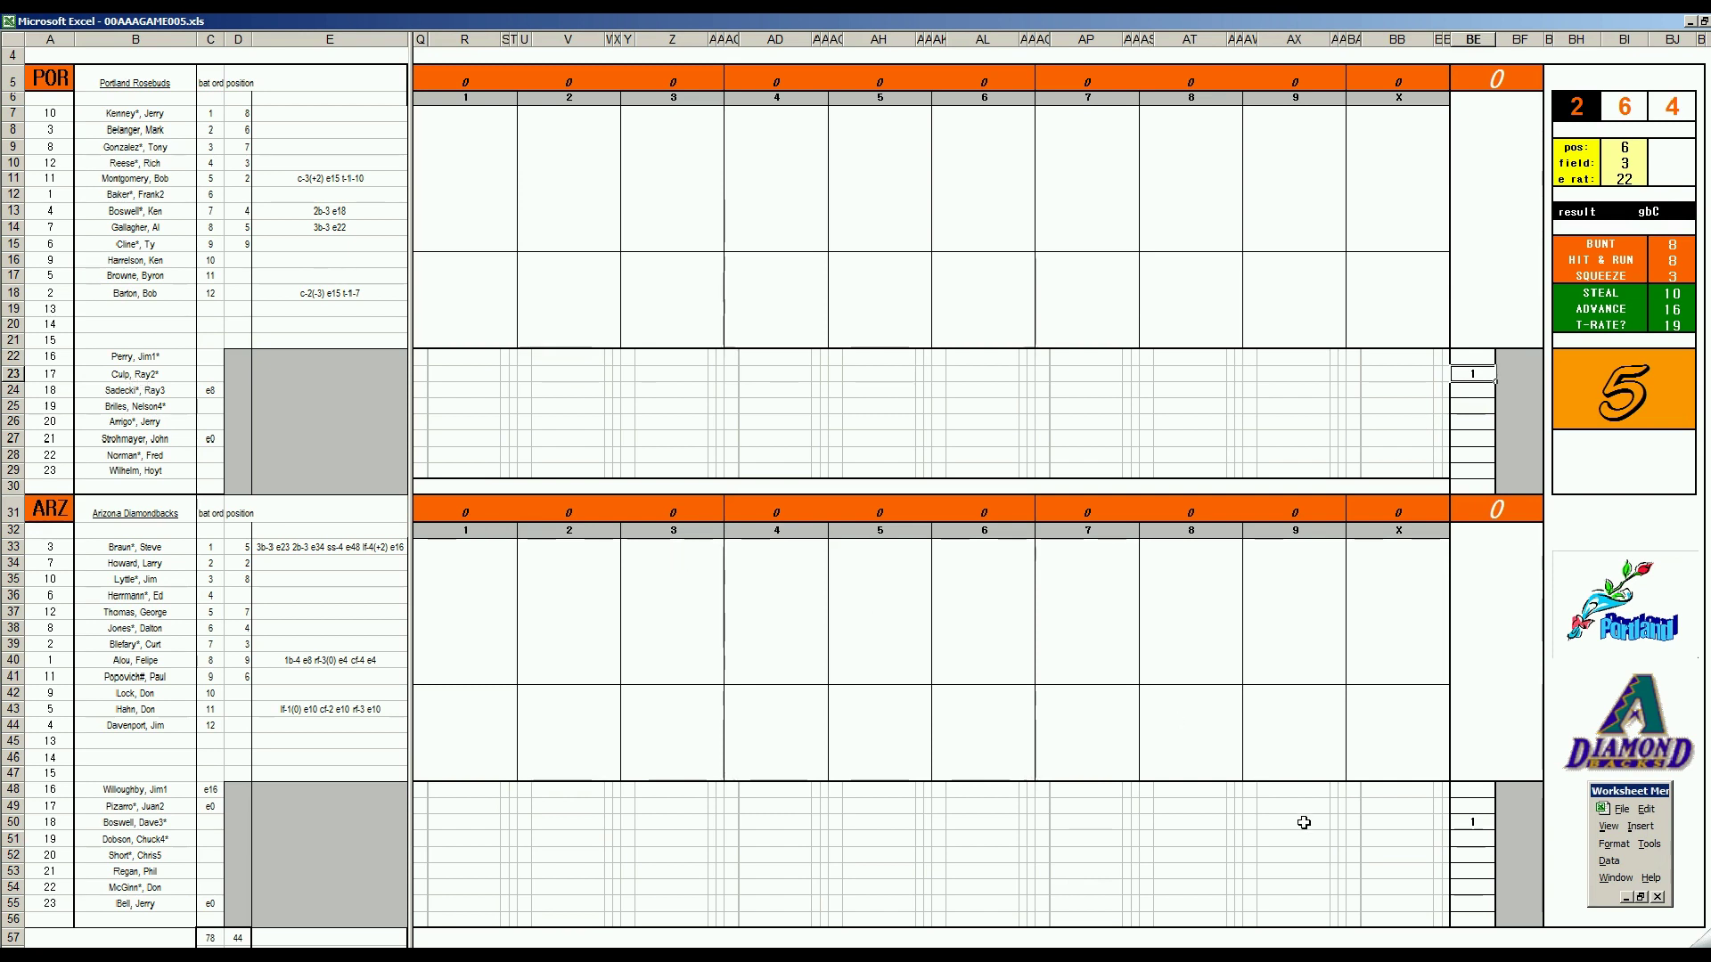
{"action": "left_click", "coordinate": [1473, 822]}
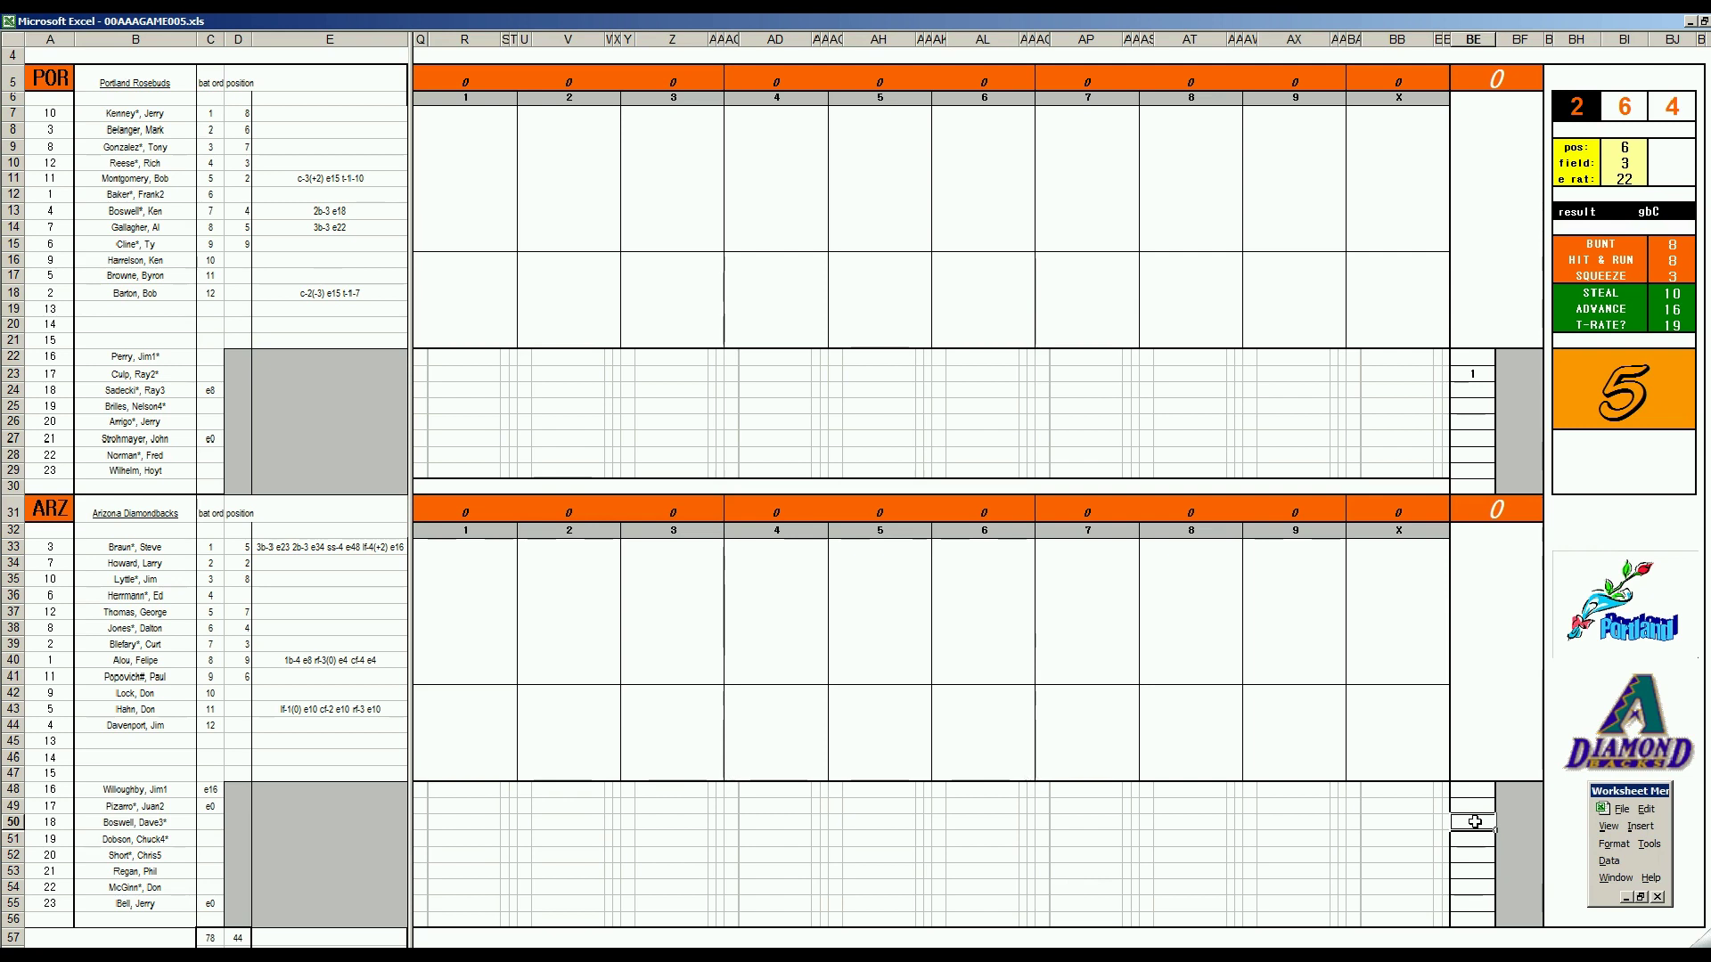
{"action": "type", "text": "1"}
Record Portland's first inning in R7:R10 as 4, #63, k and k, with scoring marks beside the 4
{"action": "left_click", "coordinate": [458, 115]}
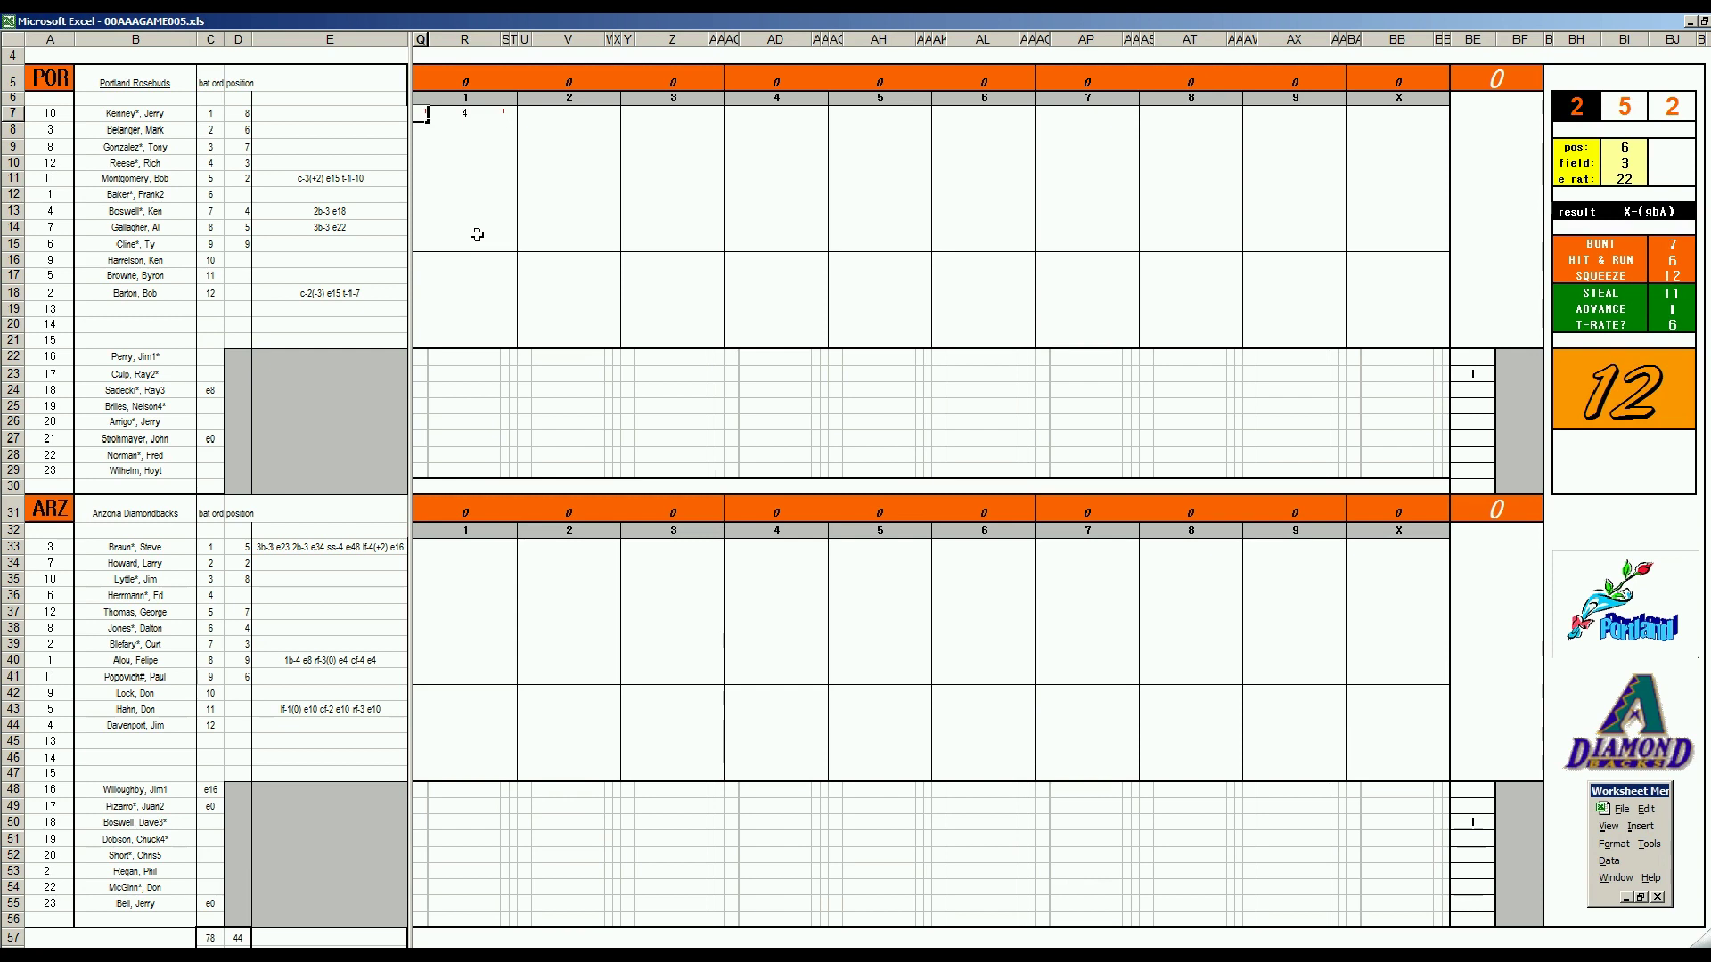
{"action": "key", "text": "Return"}
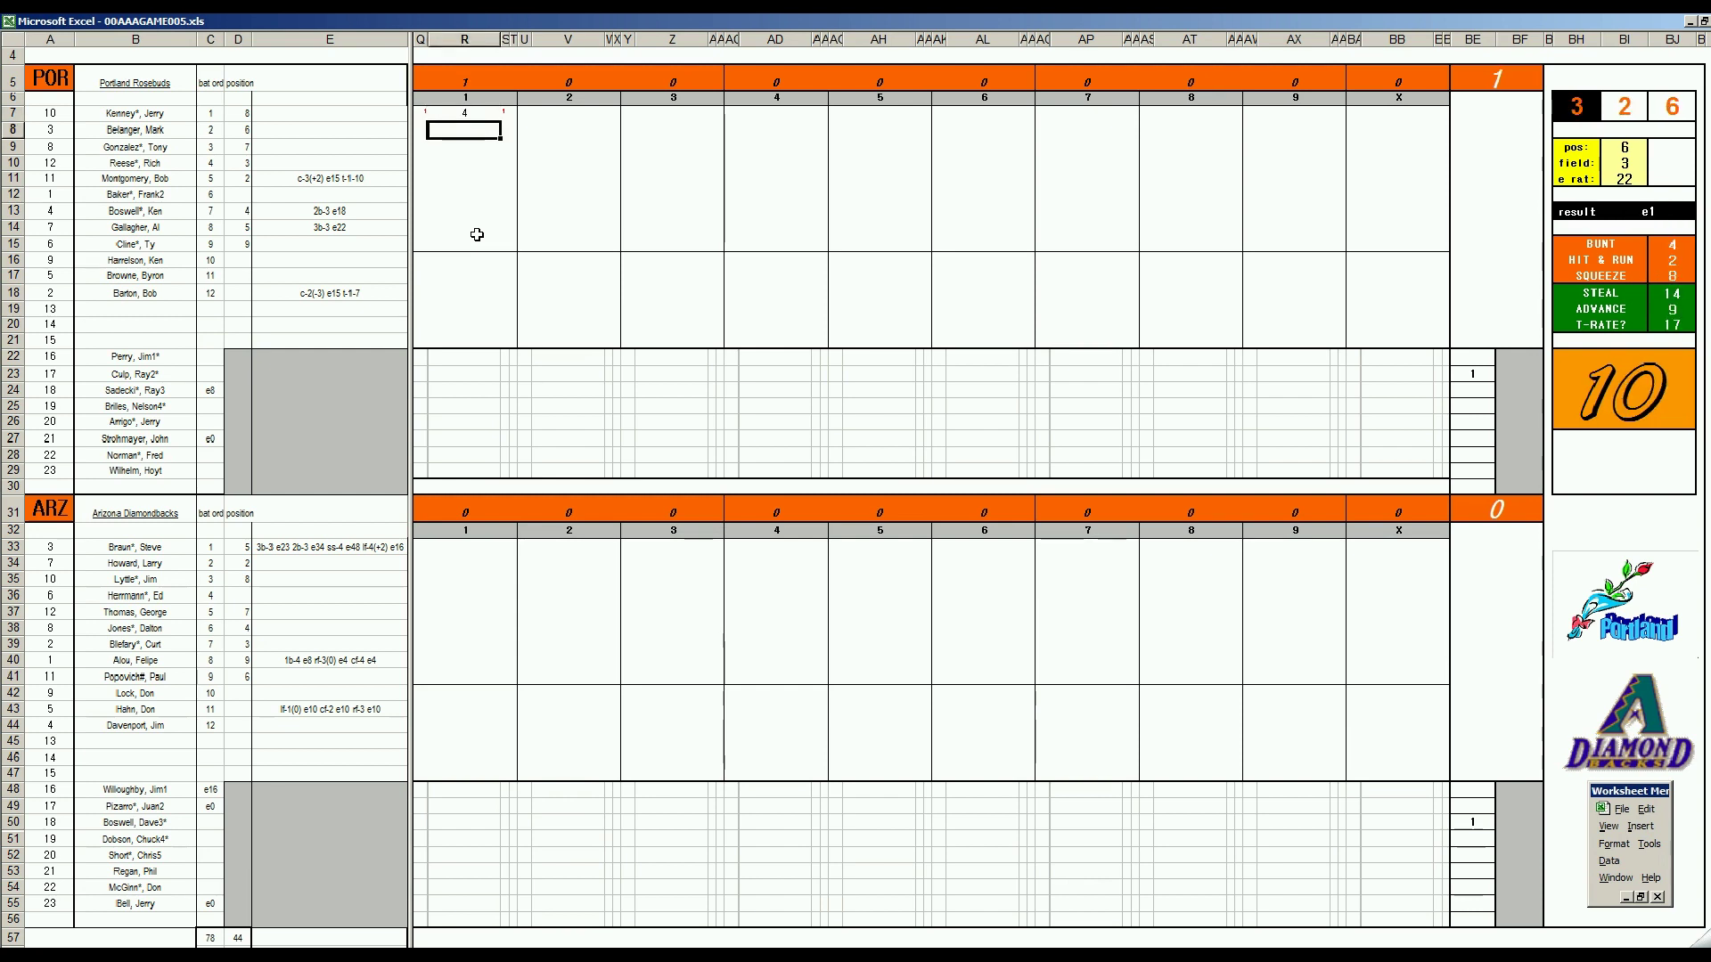
{"action": "type", "text": "#63"}
{"action": "key", "text": "Return"}
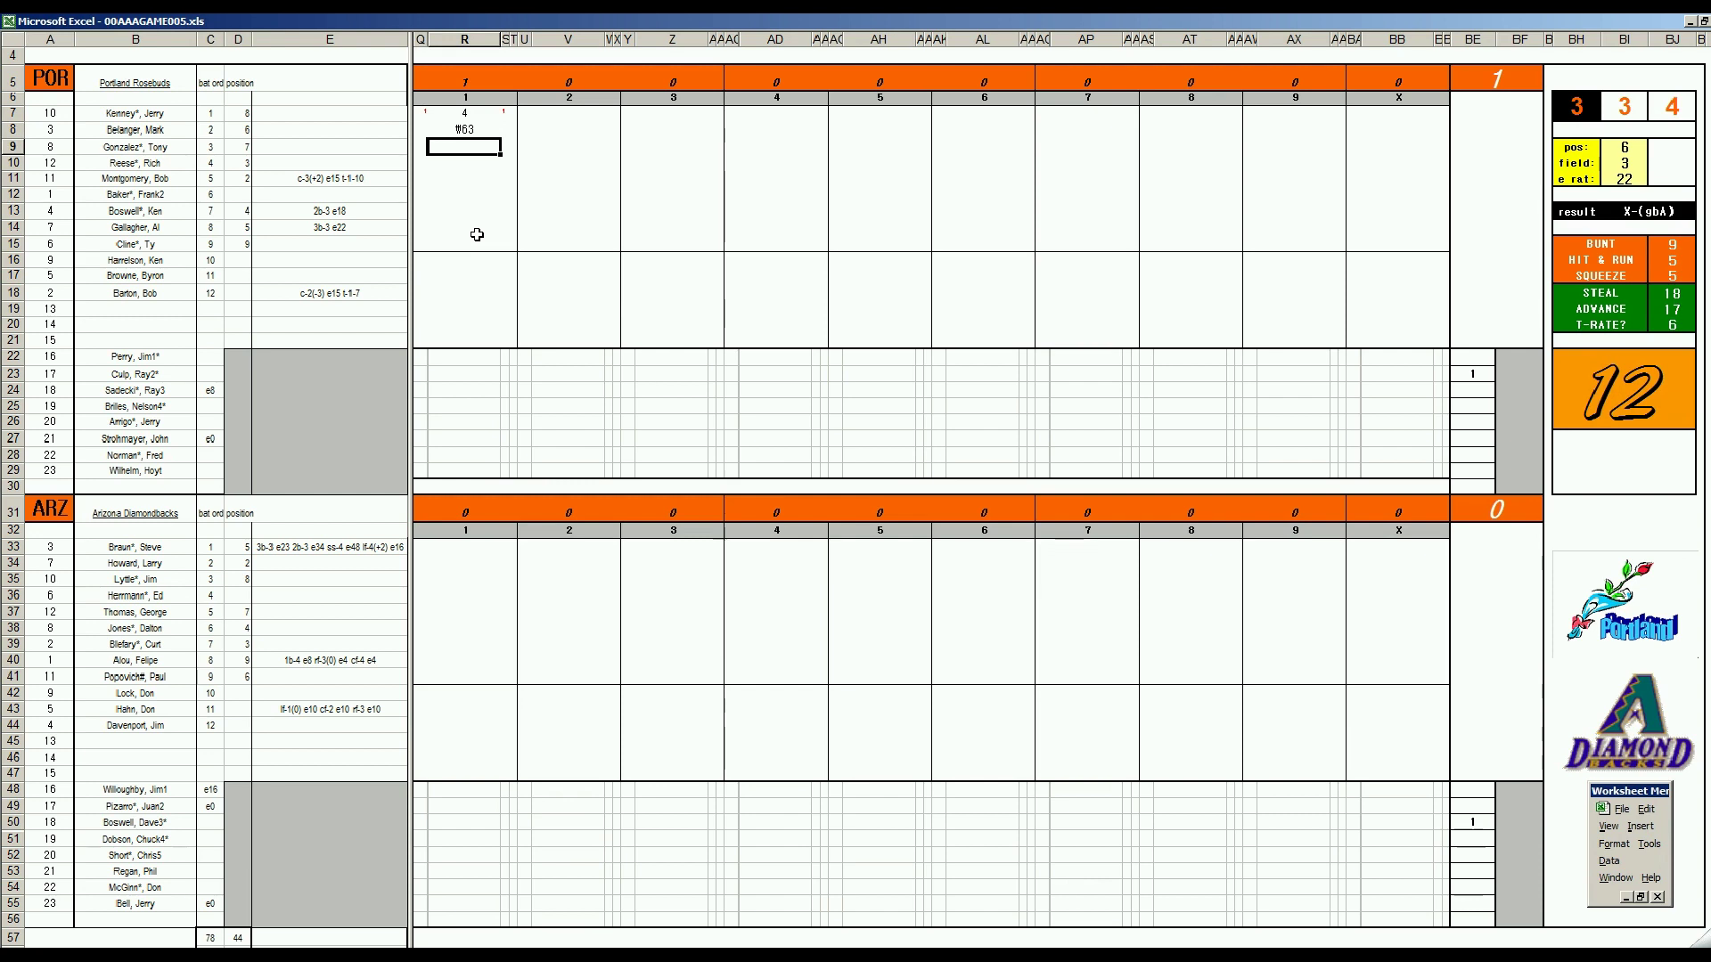
{"action": "type", "text": "k"}
{"action": "key", "text": "Return"}
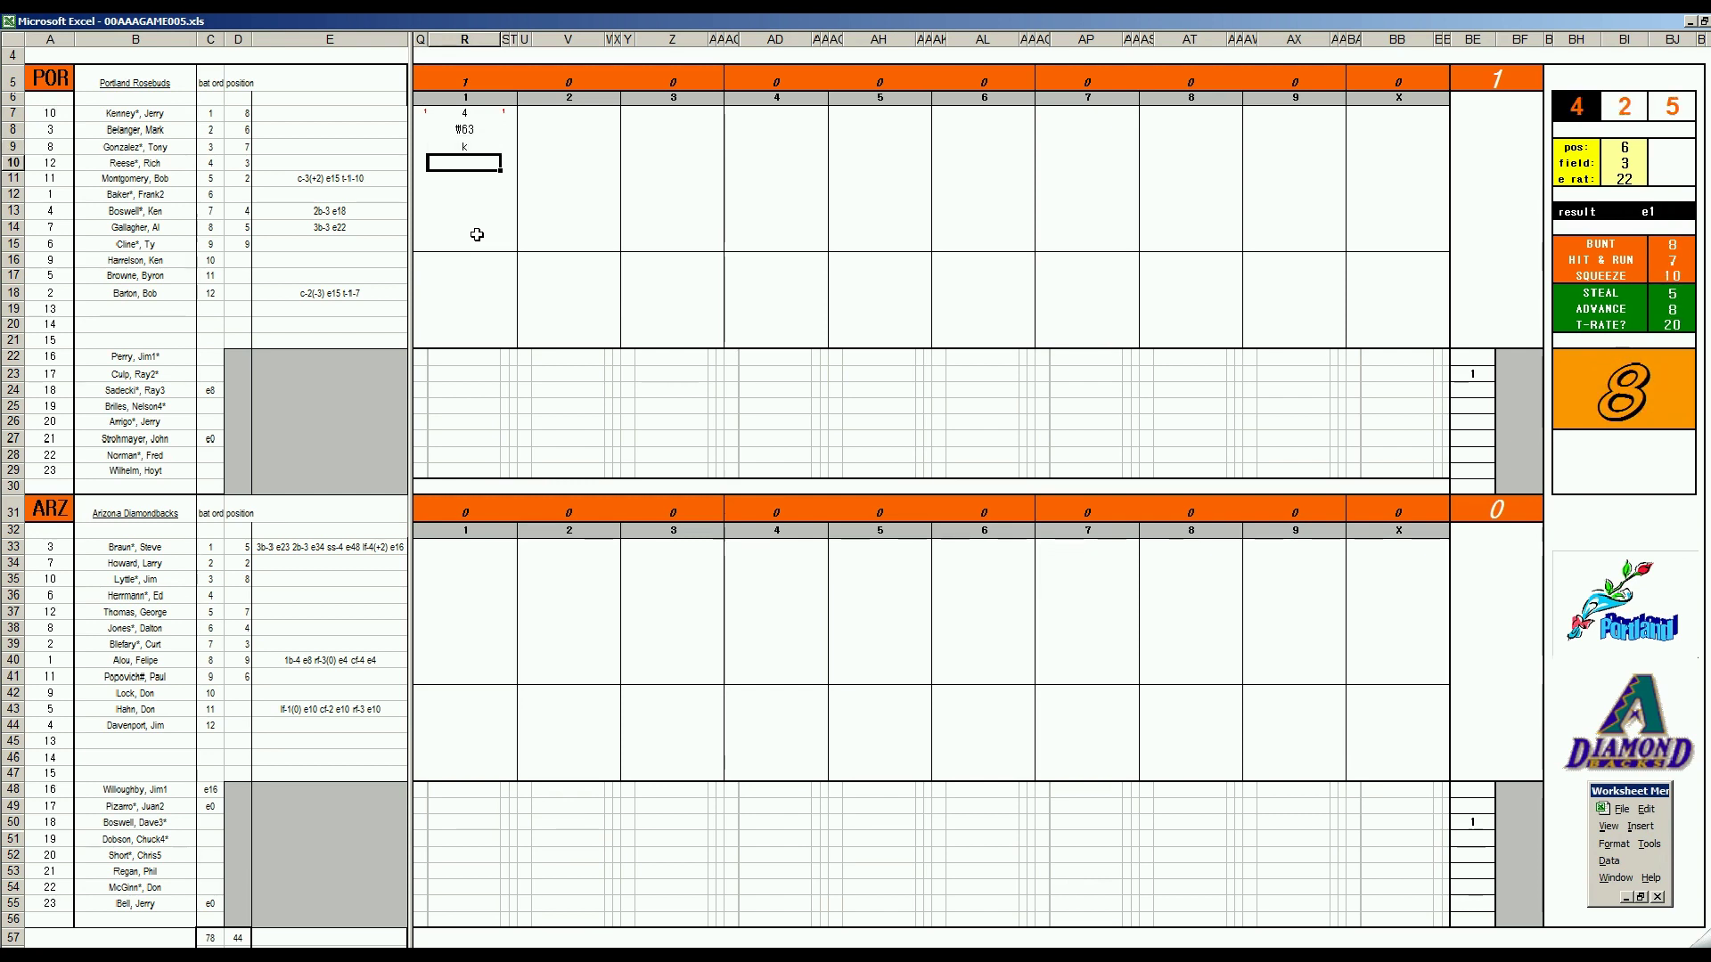
{"action": "type", "text": "k"}
{"action": "left_click", "coordinate": [460, 546]}
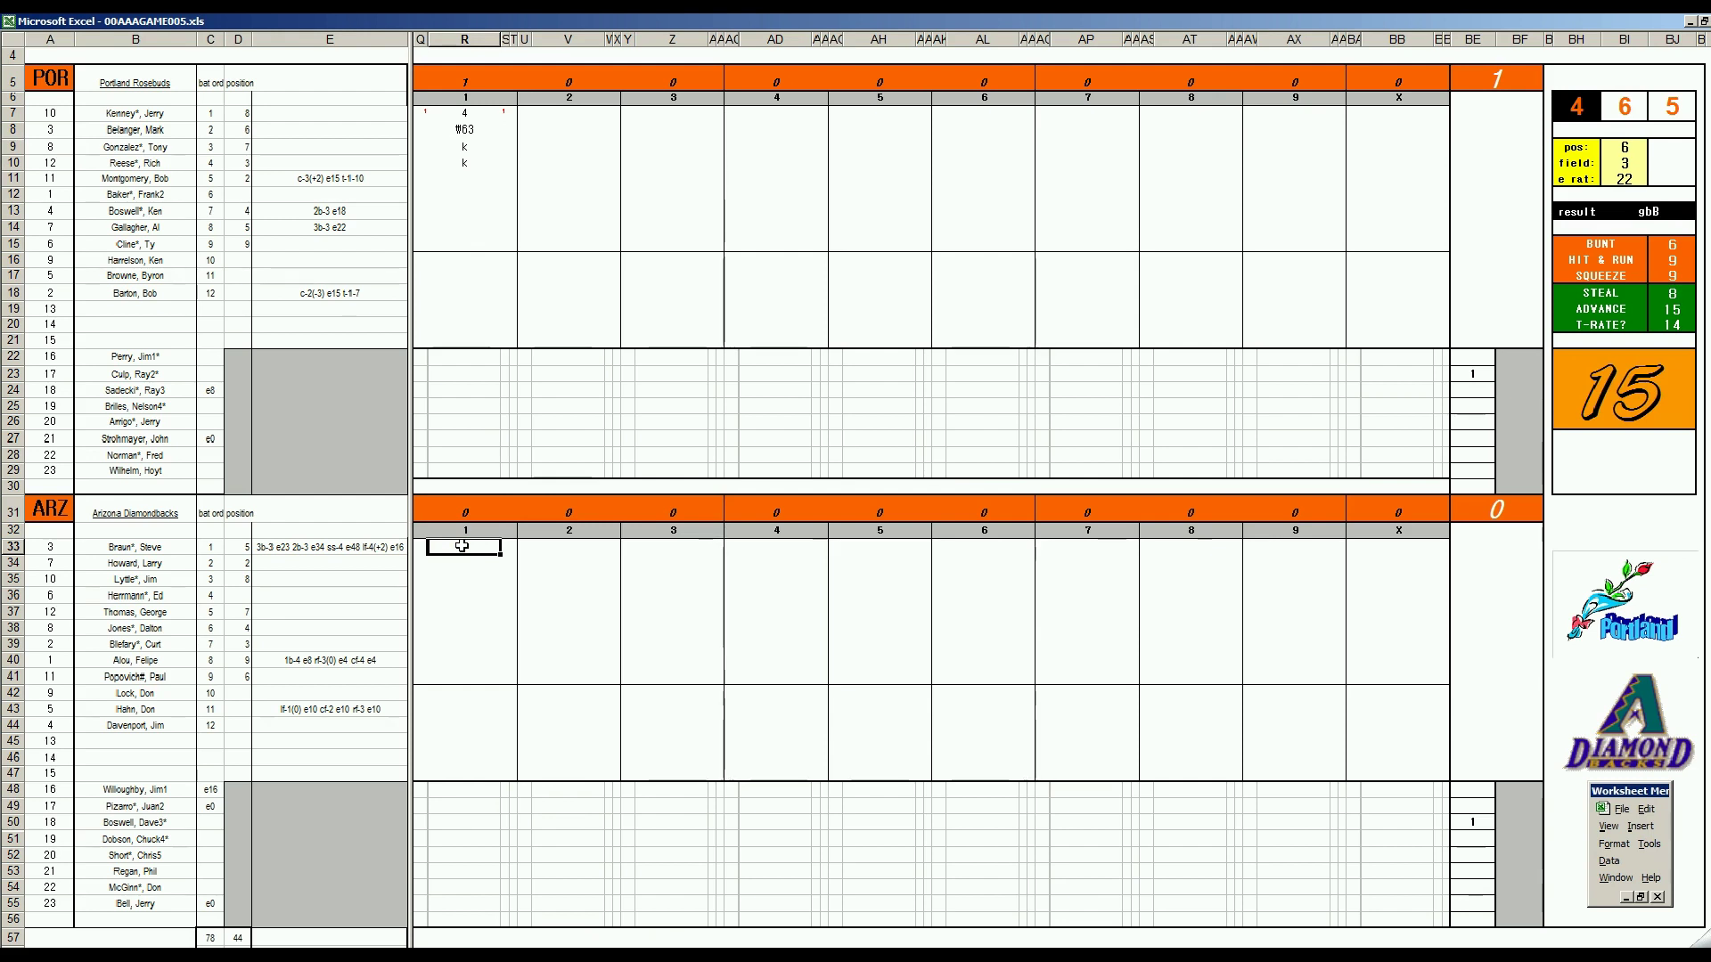
Set the fielding check inputs to position 3, field rating 2 and error rating 11
{"action": "key", "text": "ctrl+e"}
{"action": "type", "text": "3"}
{"action": "key", "text": "Return"}
{"action": "type", "text": "2"}
{"action": "key", "text": "Return"}
{"action": "type", "text": "11"}
{"action": "key", "text": "Return"}
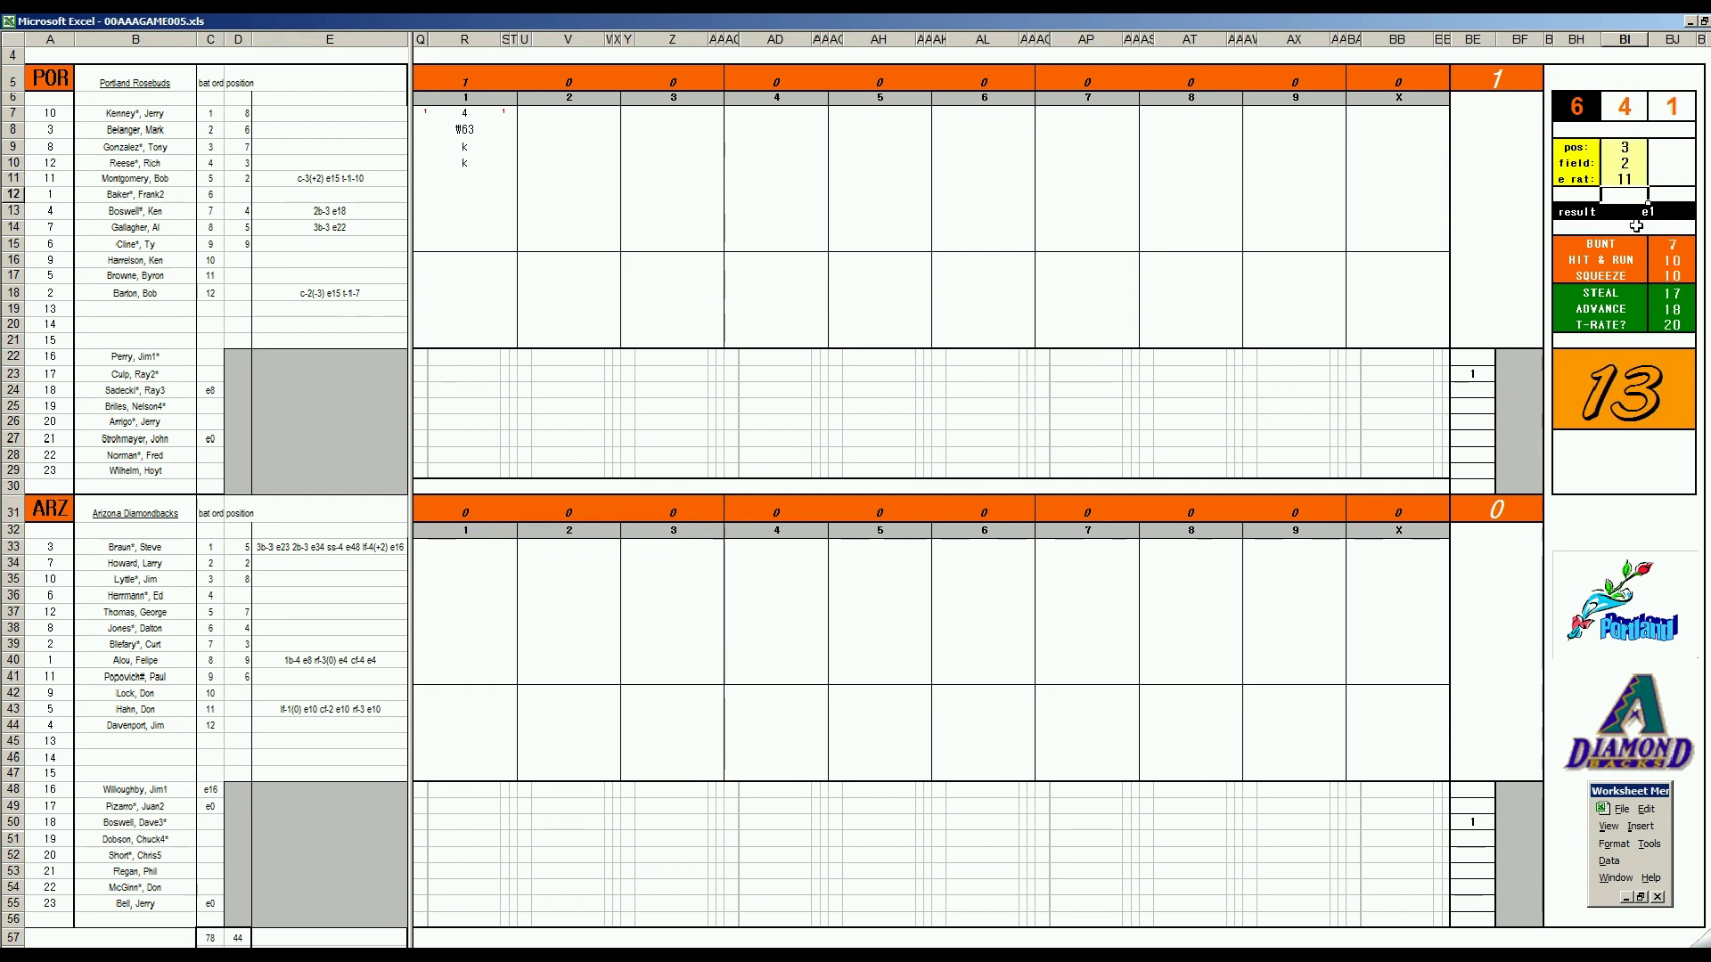
Record Arizona's first inning in R33:R36 as e3, #8, #9 and #9
{"action": "left_click", "coordinate": [482, 553]}
{"action": "type", "text": "e3"}
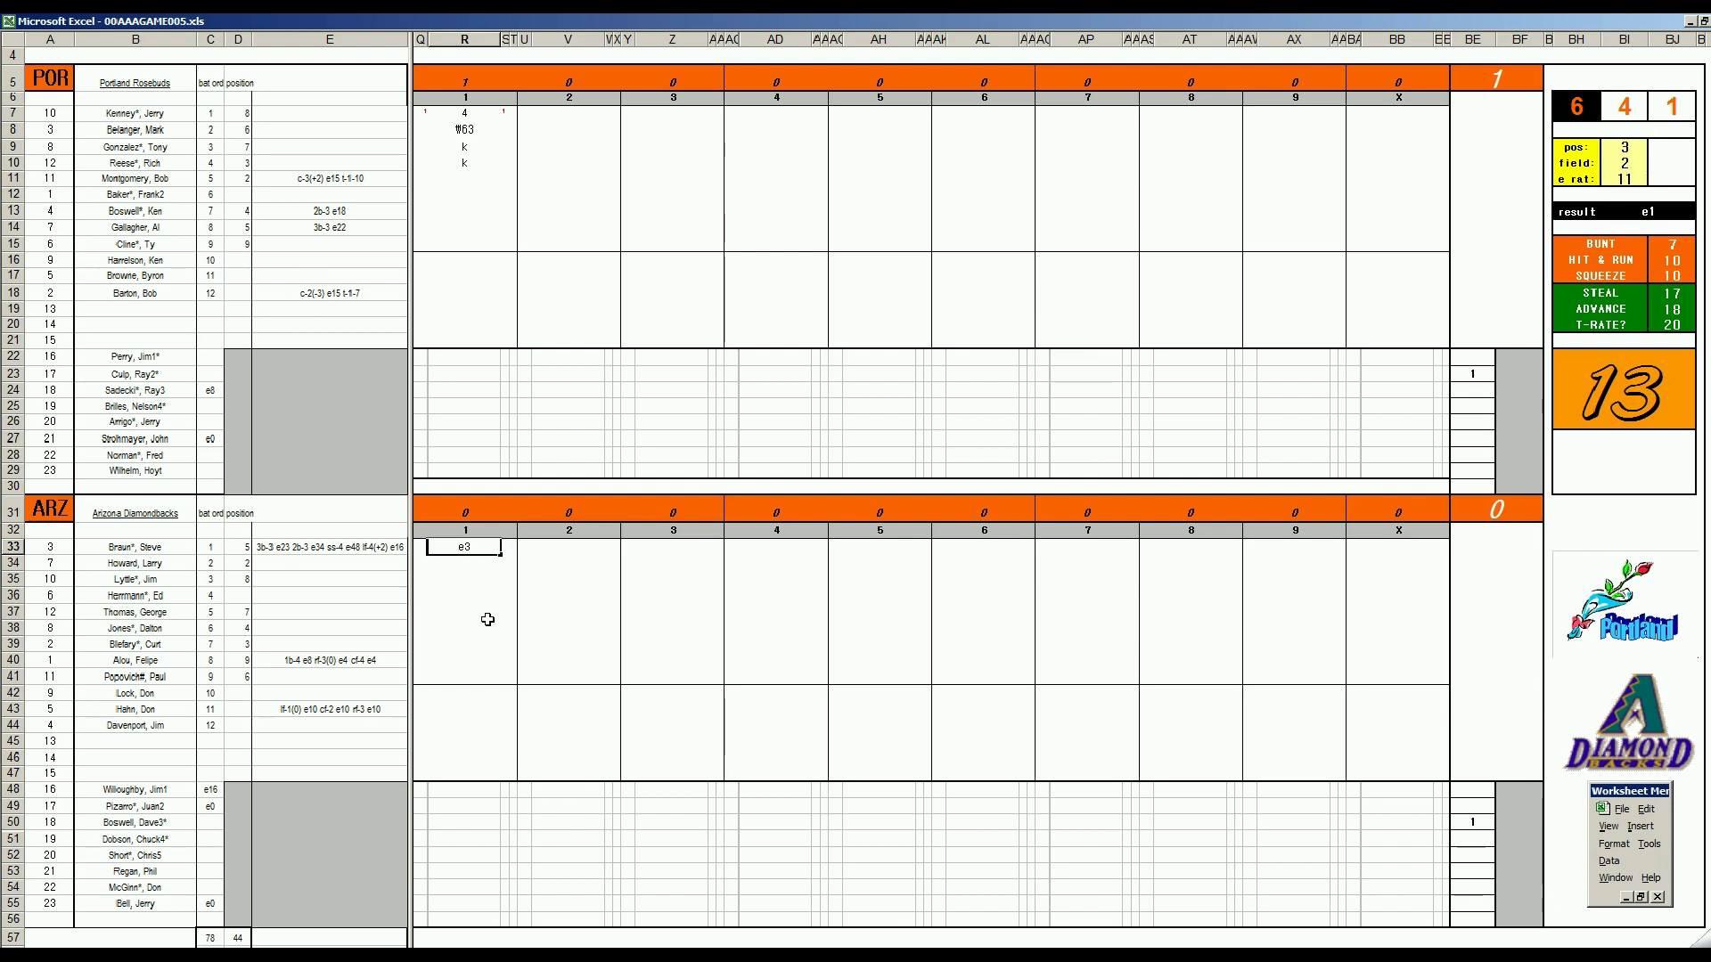
{"action": "key", "text": "Return"}
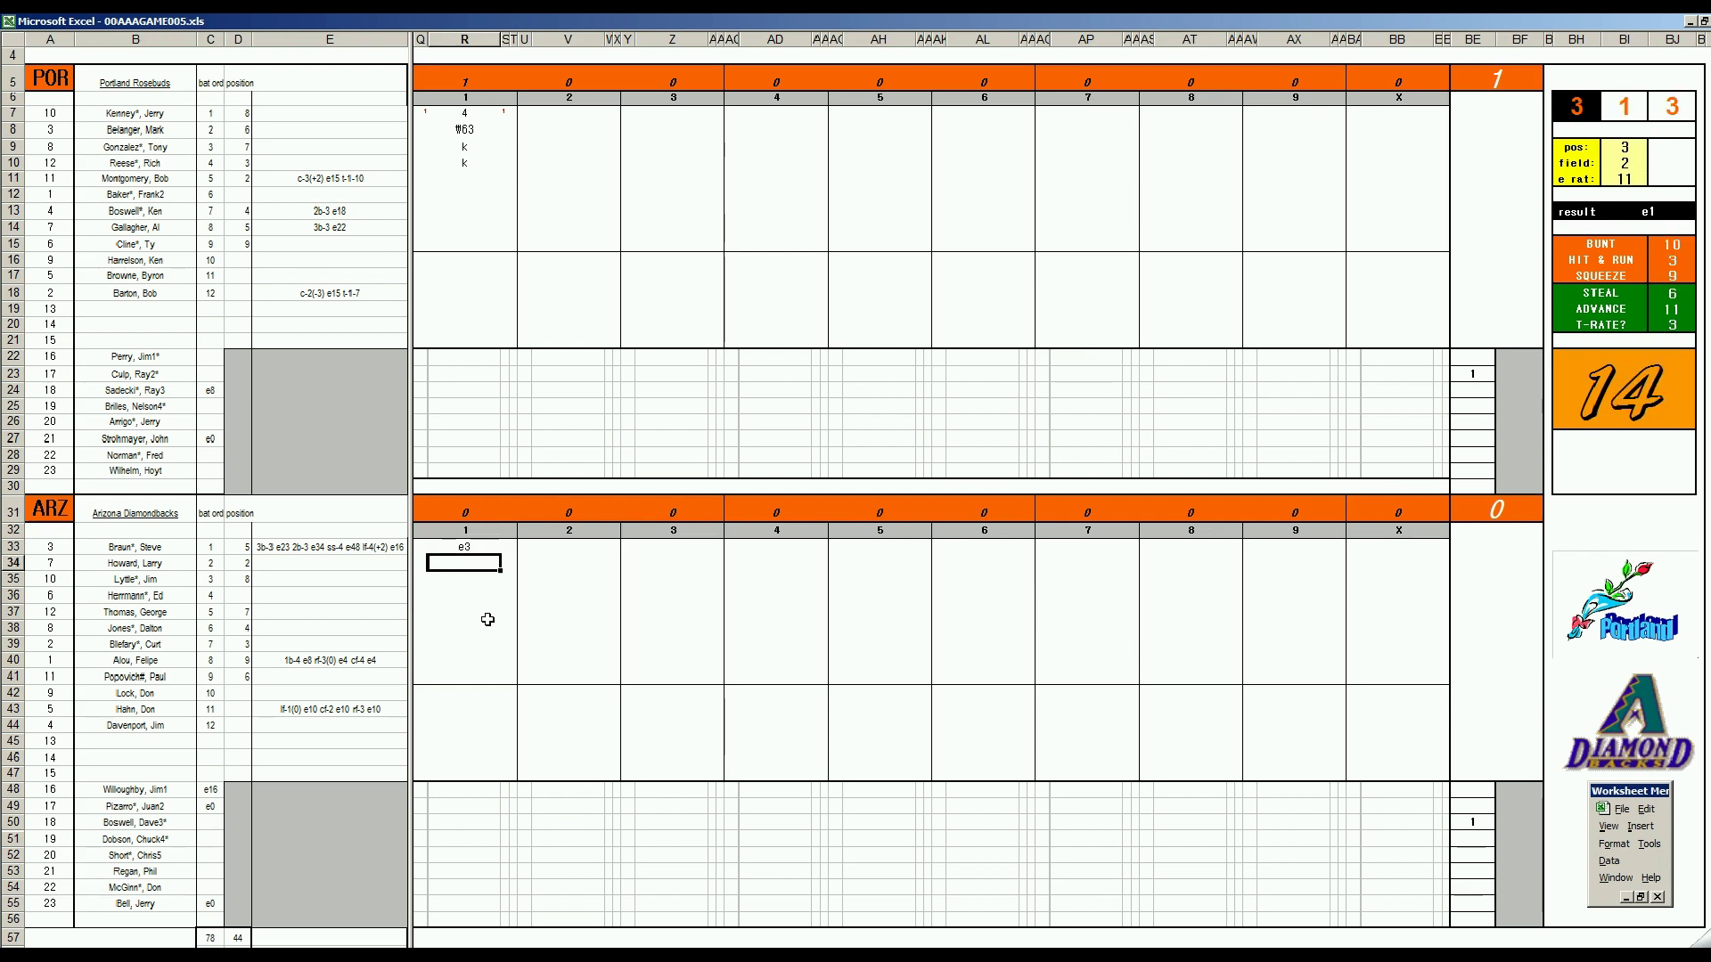
{"action": "type", "text": "#8"}
{"action": "key", "text": "Return"}
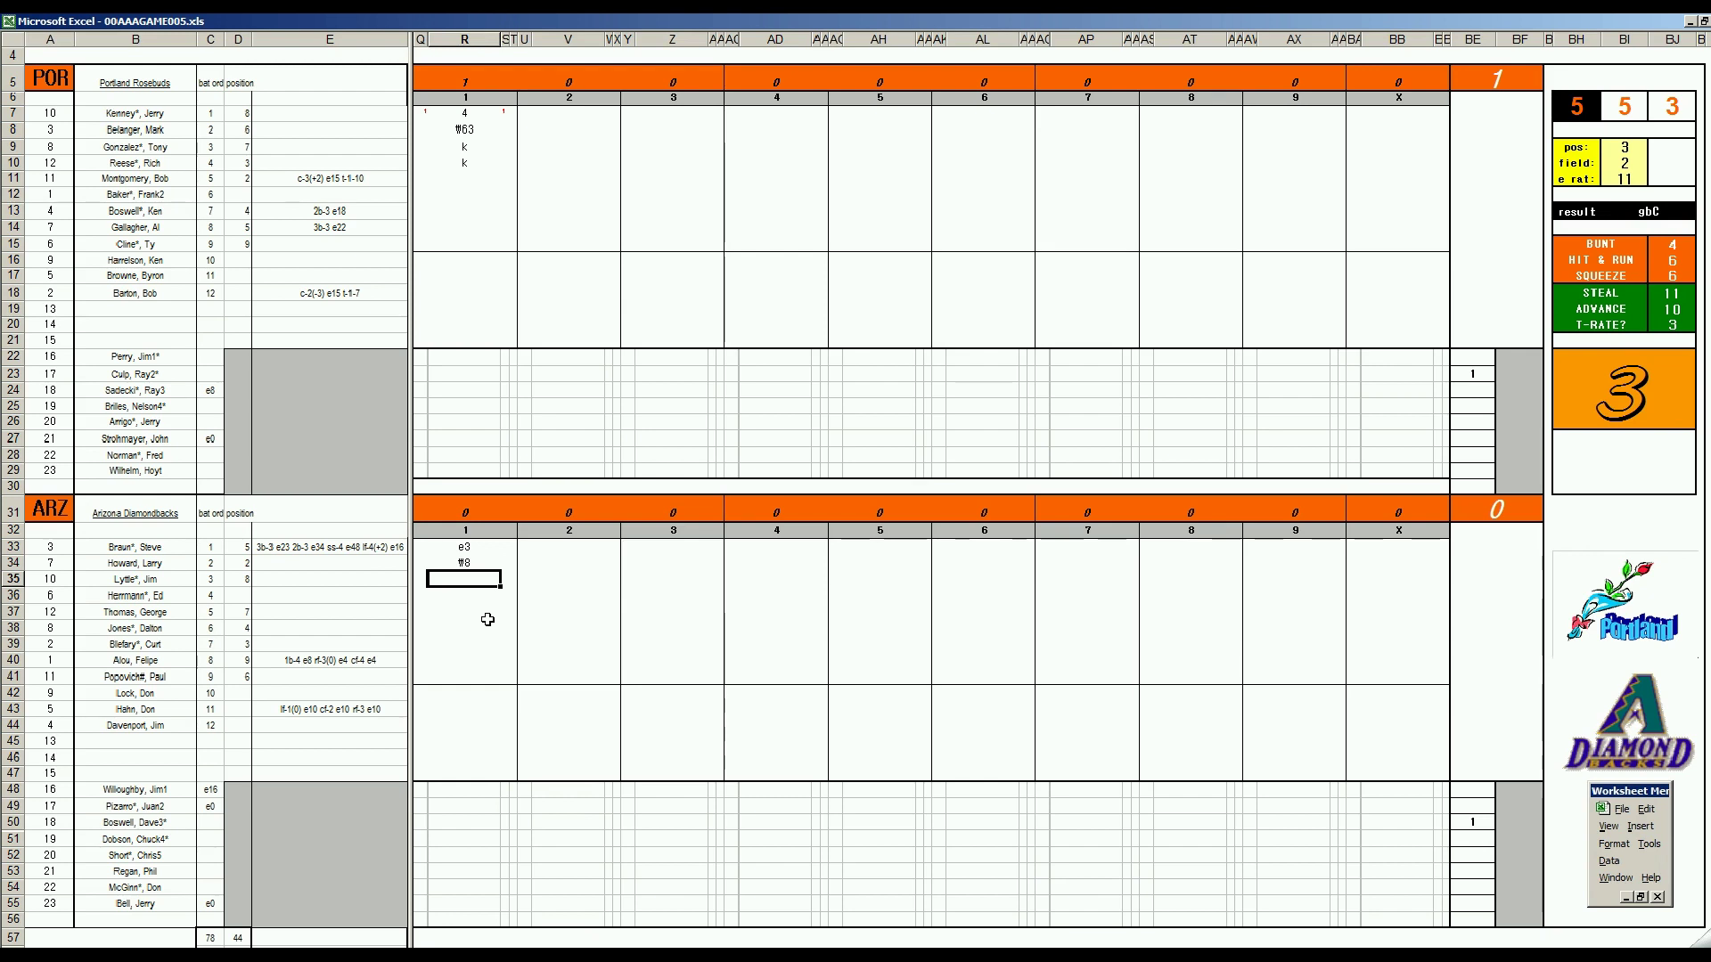
{"action": "type", "text": "#9"}
{"action": "key", "text": "Return"}
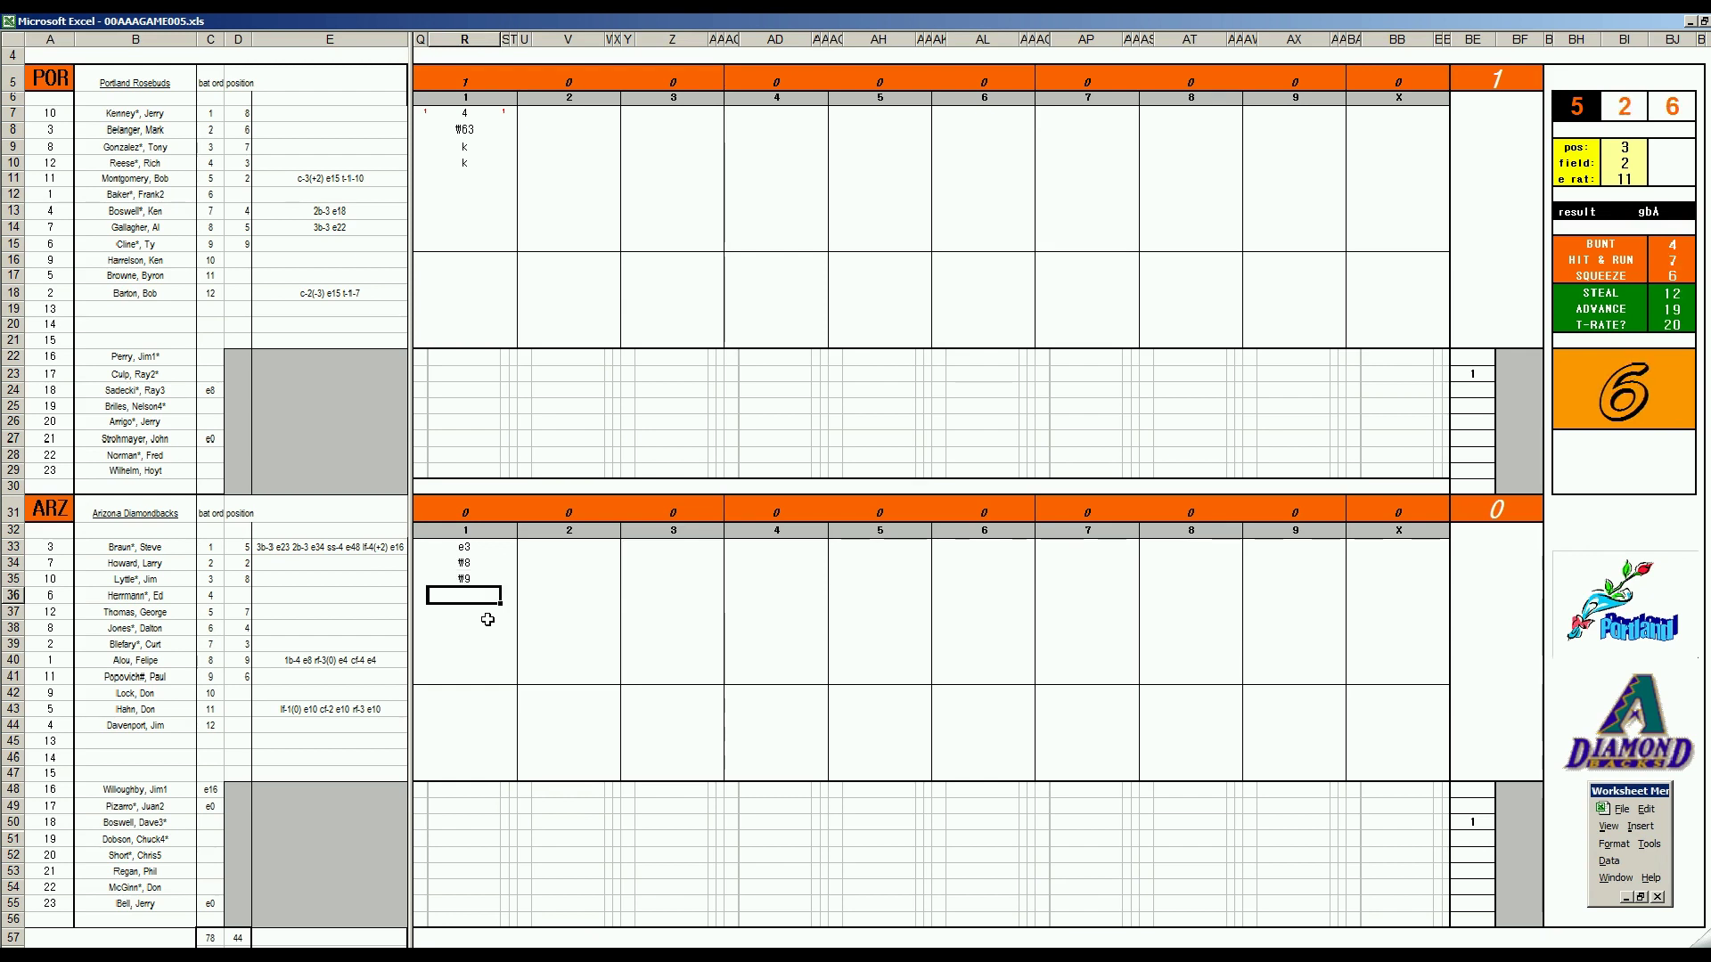
{"action": "type", "text": "#9"}
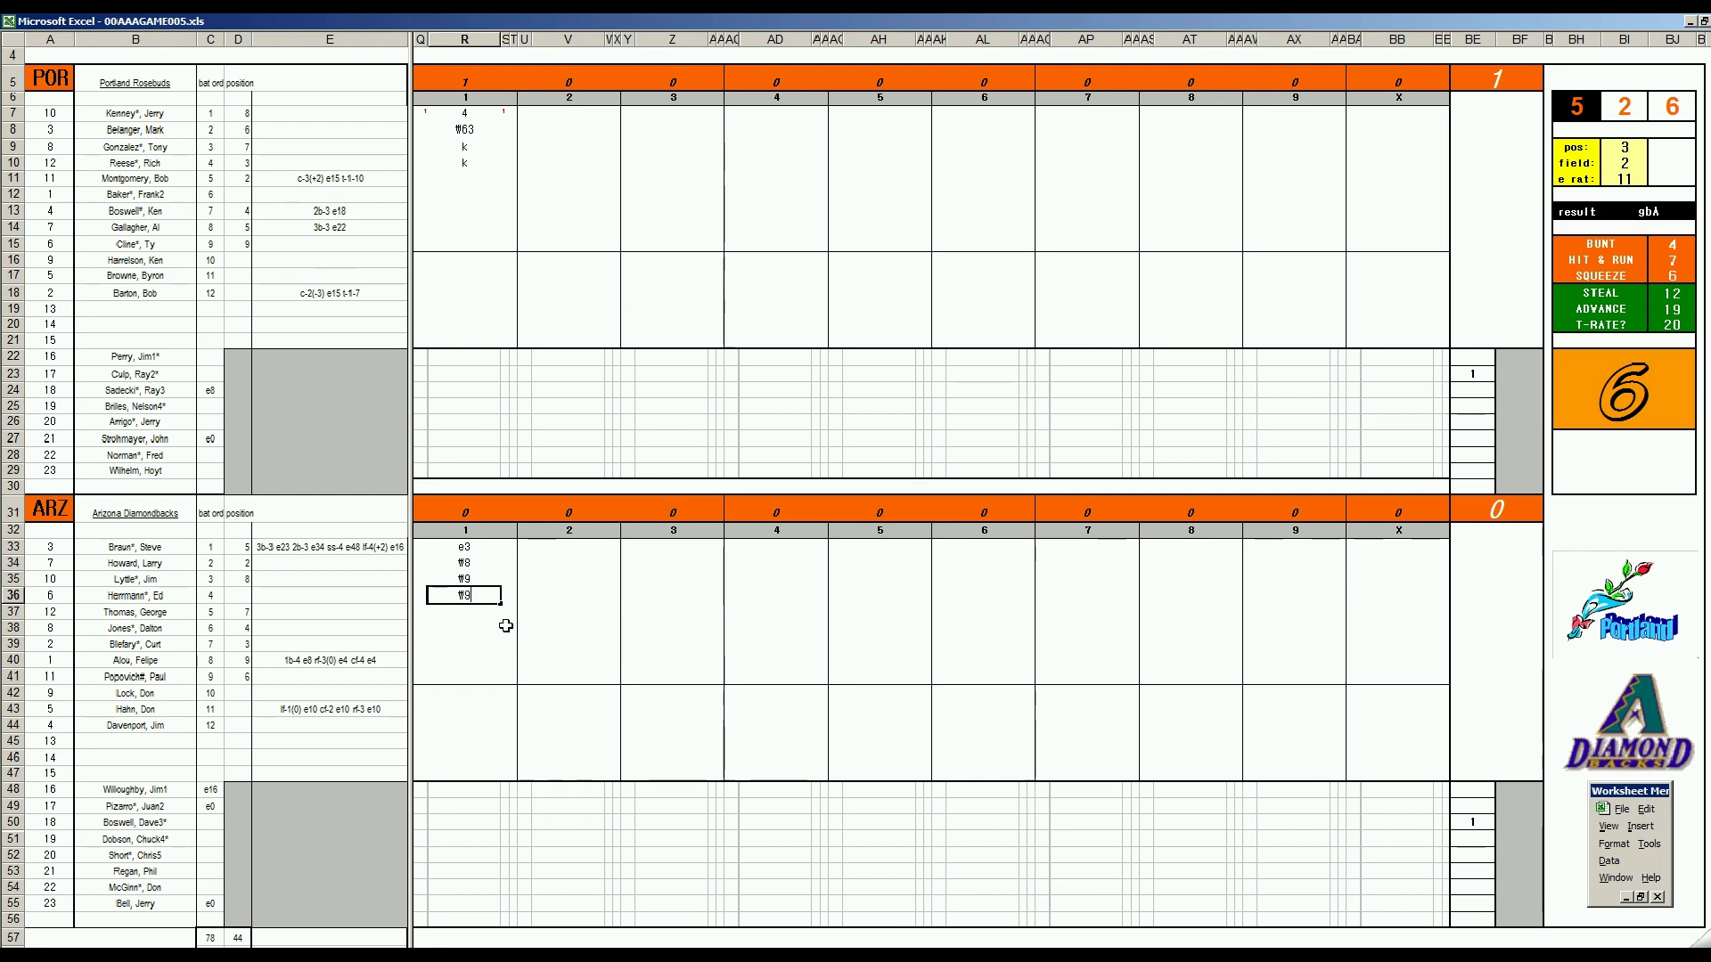
Enter #13 in V11 for Portland's leadoff batter of the second inning
{"action": "left_click", "coordinate": [556, 179]}
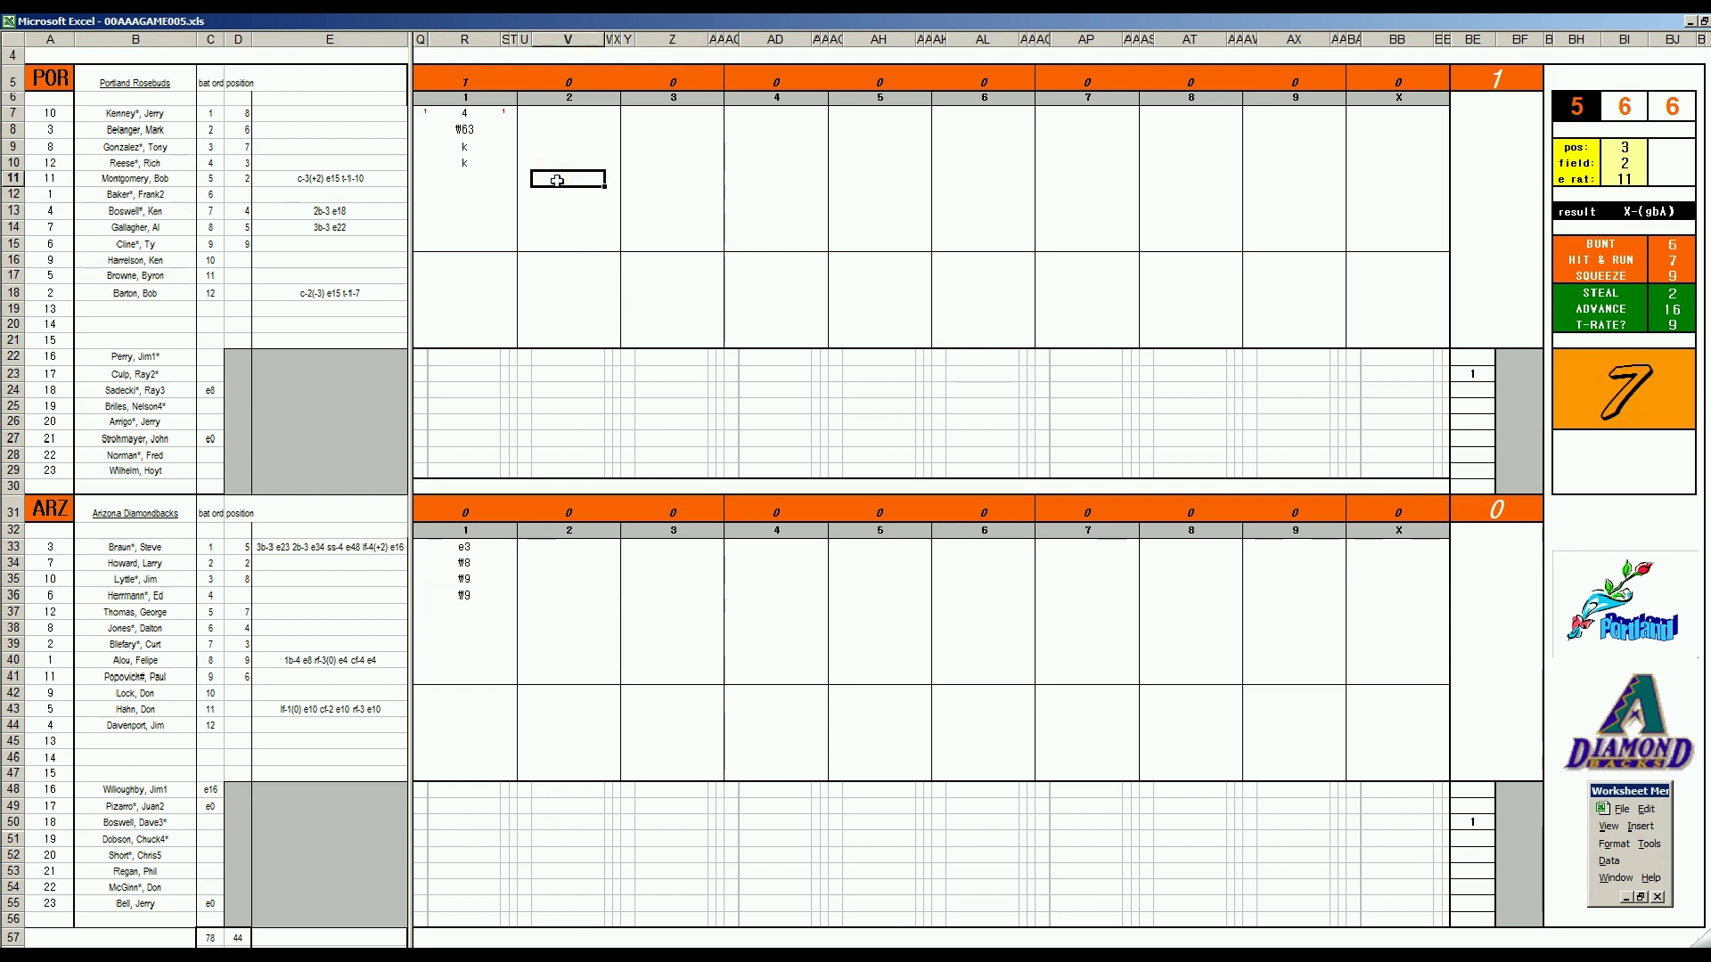
{"action": "type", "text": "#13"}
{"action": "key", "text": "Return"}
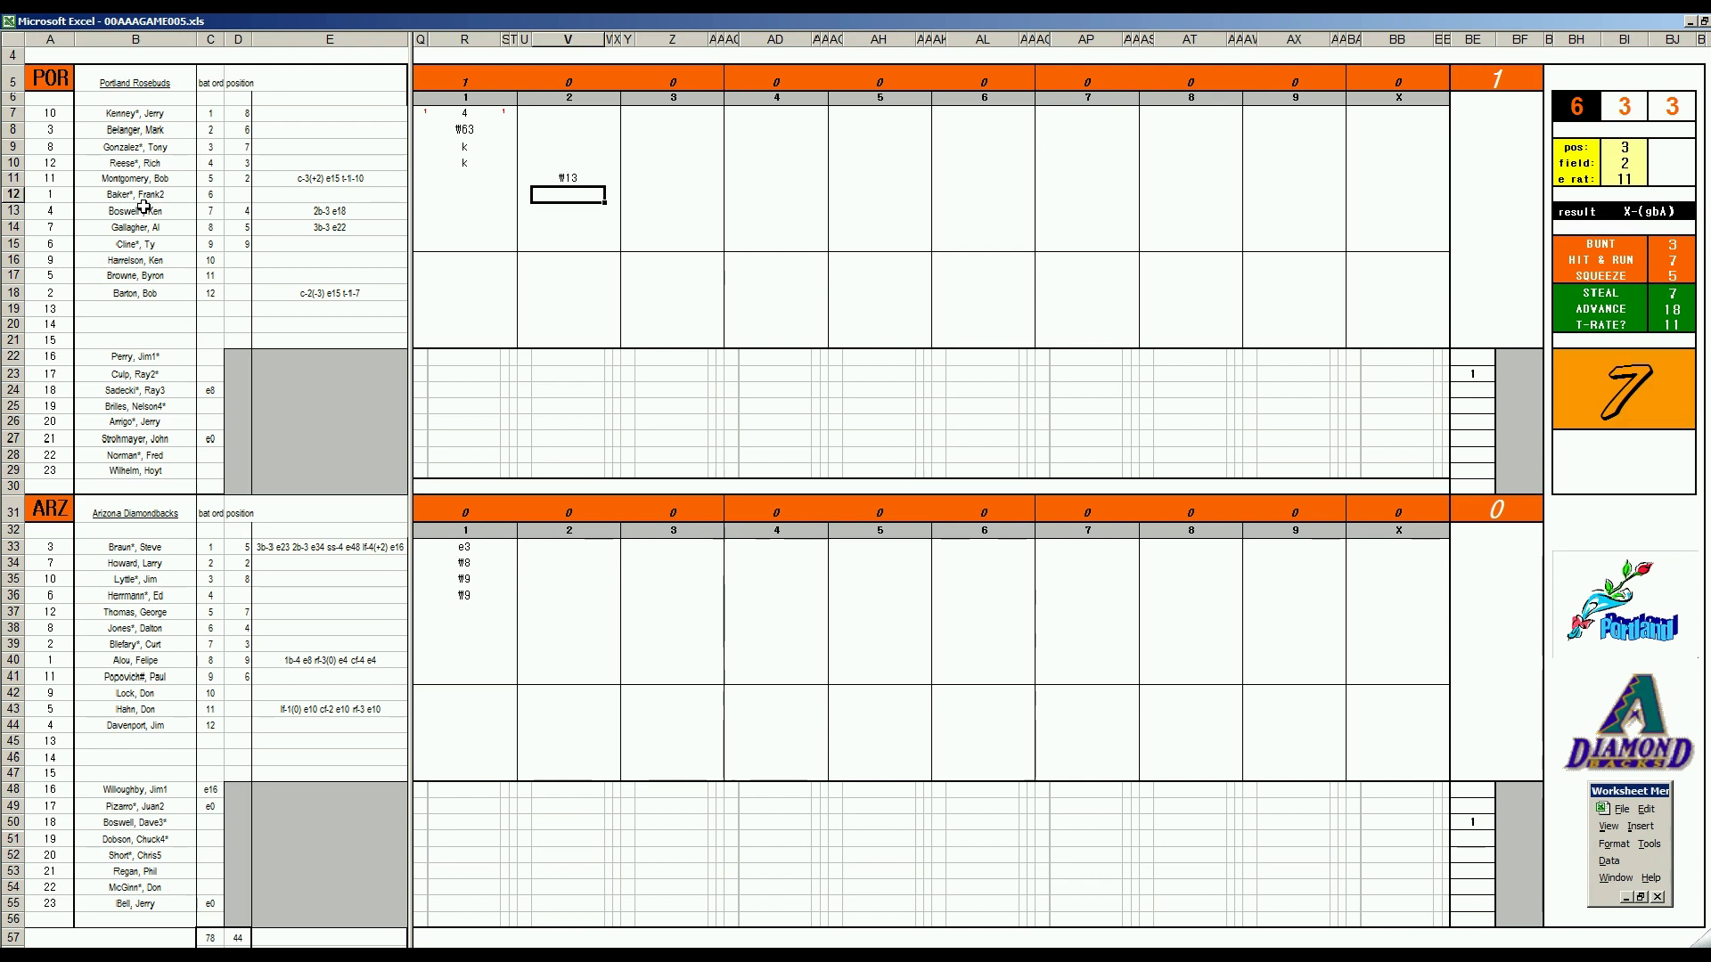
Set the fielding check inputs to position 4, field rating 4 and error rating 14
{"action": "key", "text": "ctrl+q"}
{"action": "type", "text": "4"}
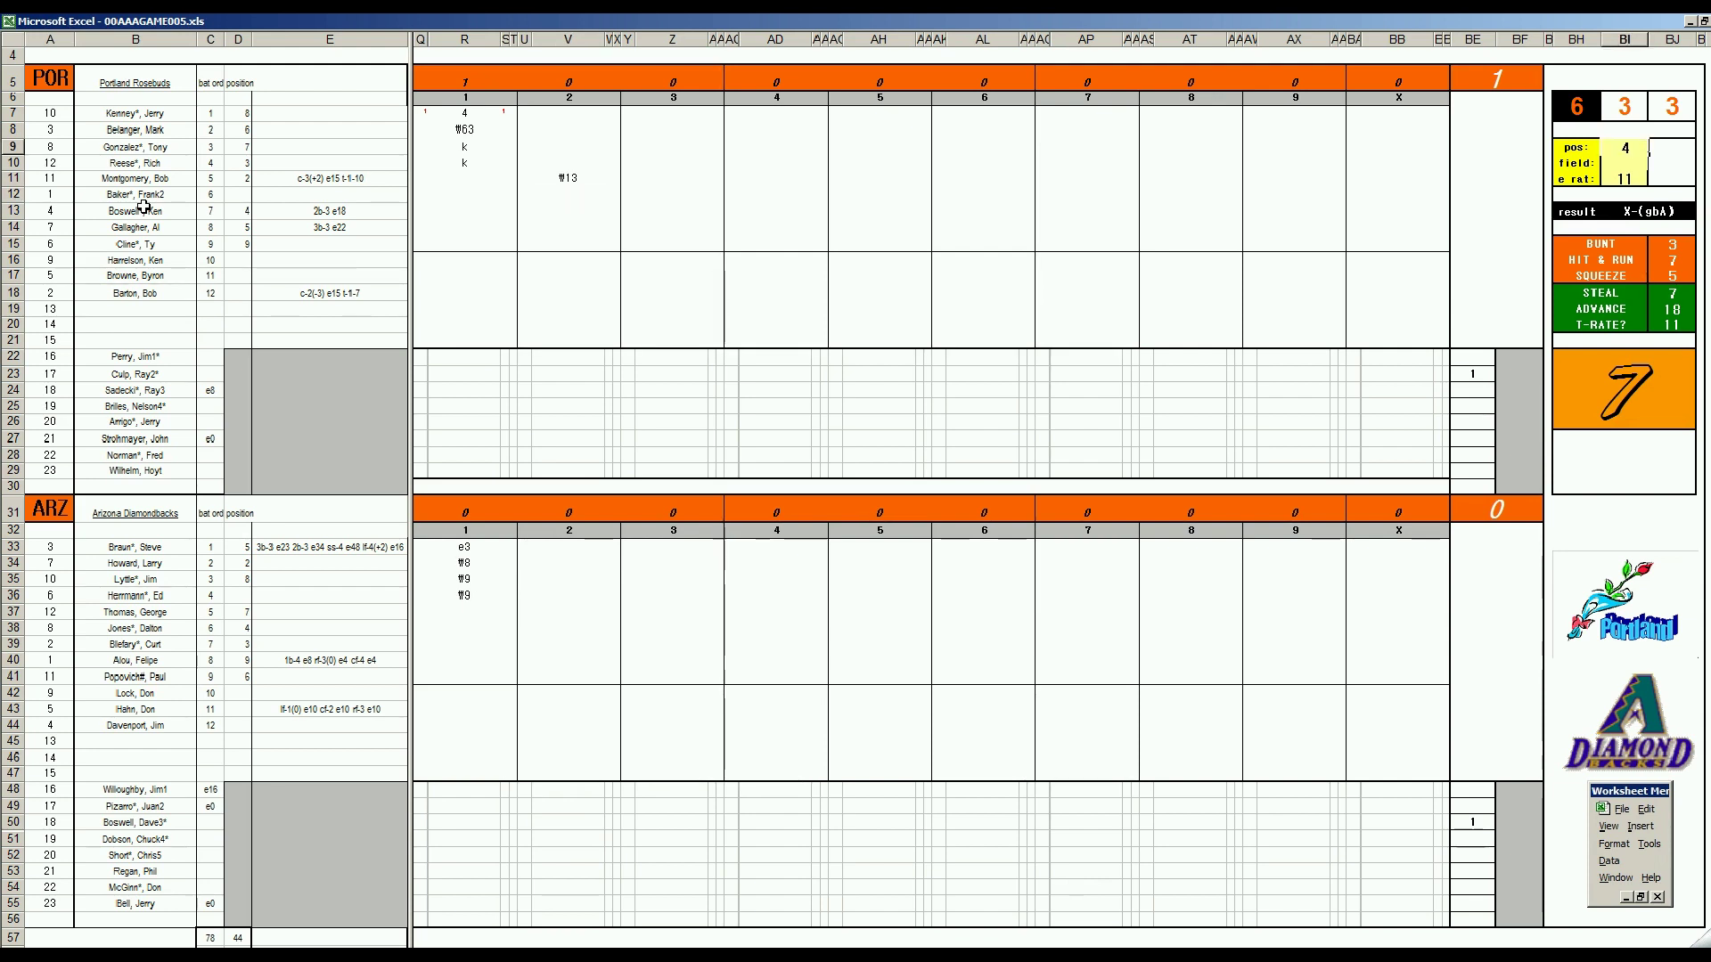
{"action": "key", "text": "Return"}
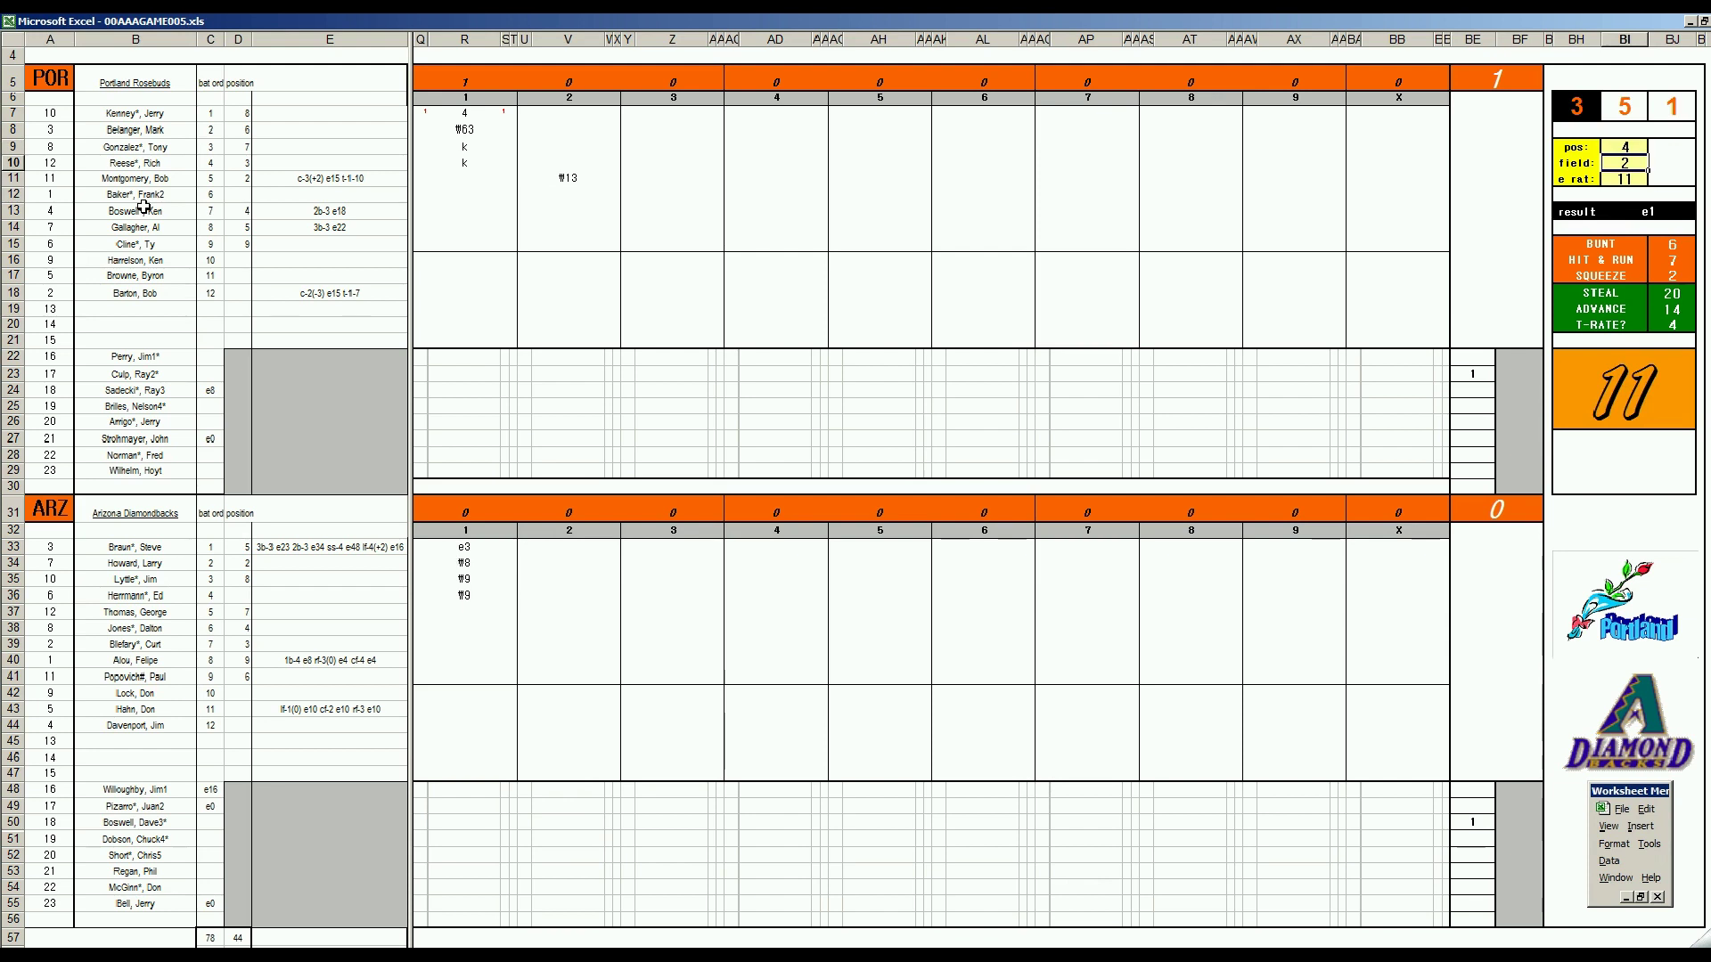
{"action": "key", "text": "Return"}
{"action": "key", "text": "Return"}
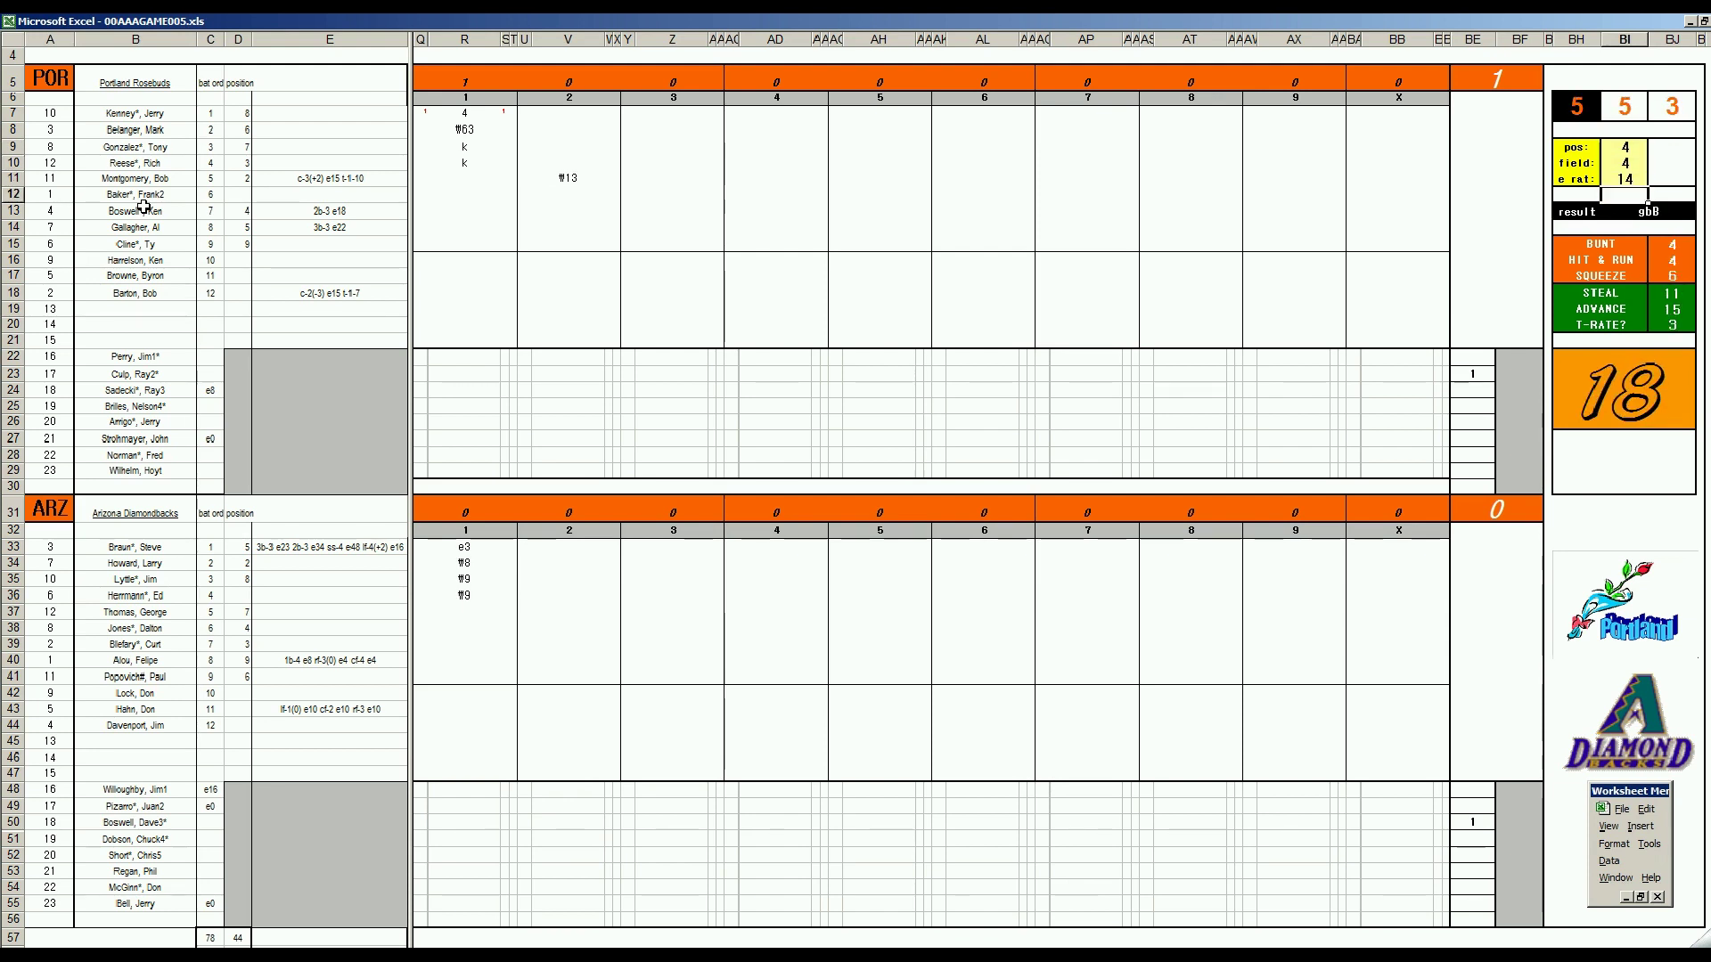
Record Portland's next second-inning results in V12:V14 as #4, 3 and 1, with scoring marks beside the 3 and the 1
{"action": "double_click", "coordinate": [578, 193]}
{"action": "type", "text": "#"}
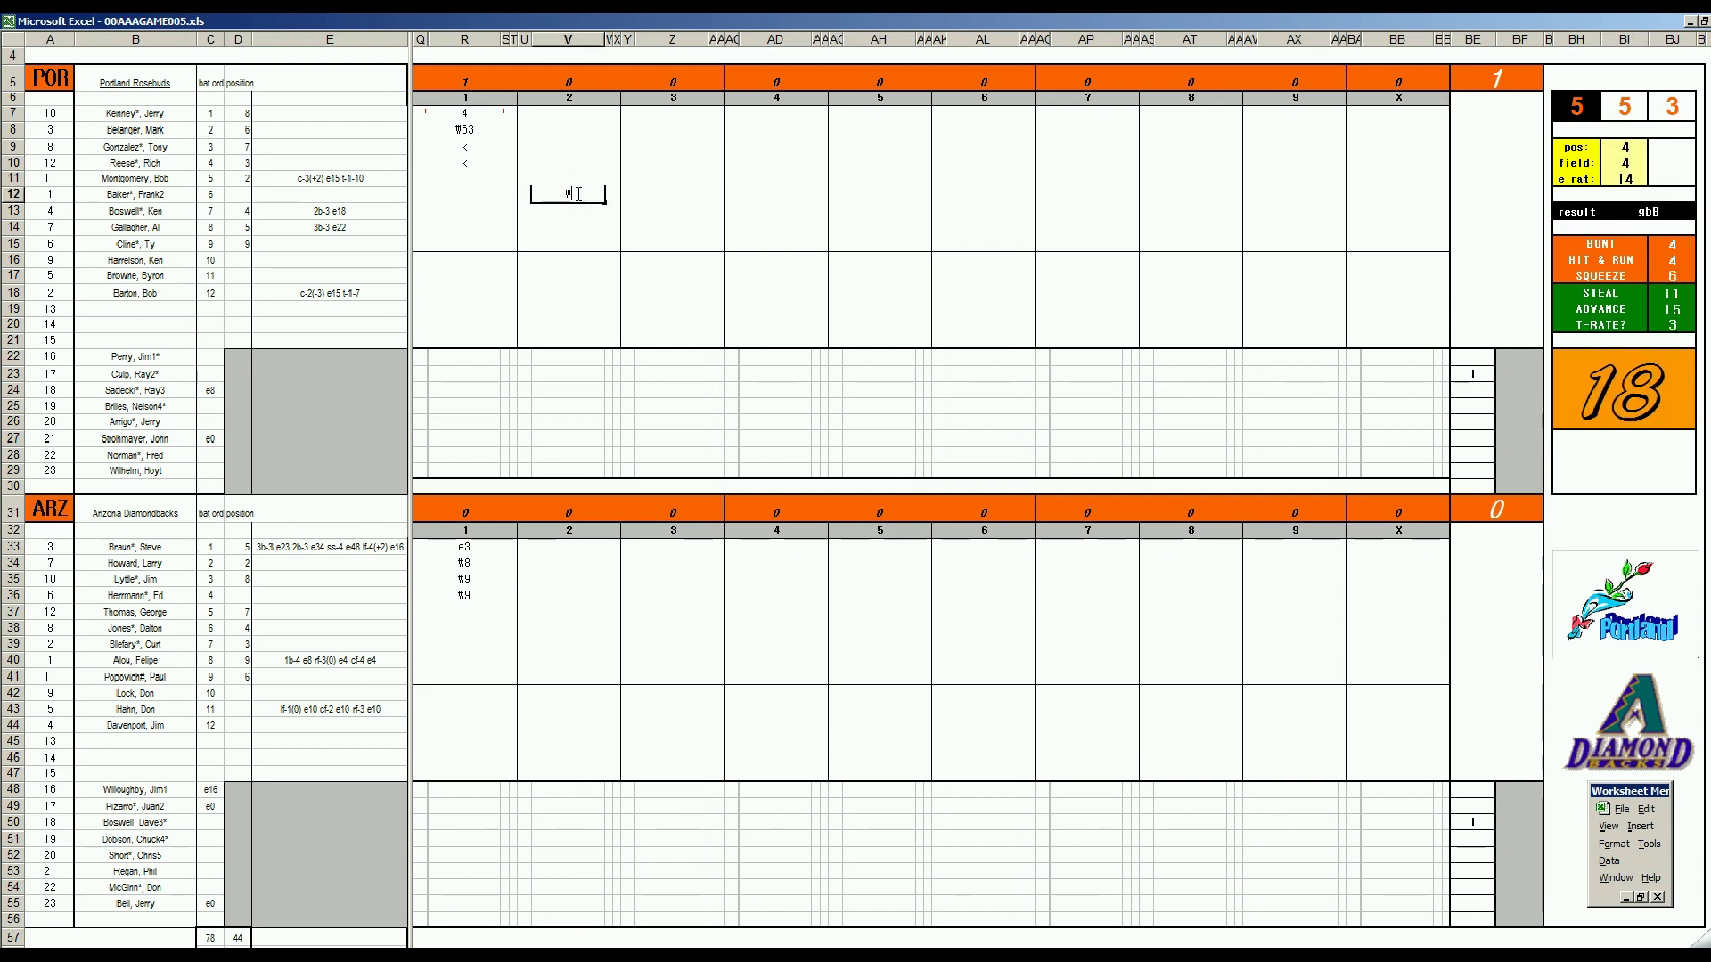
{"action": "type", "text": "4"}
{"action": "key", "text": "Return"}
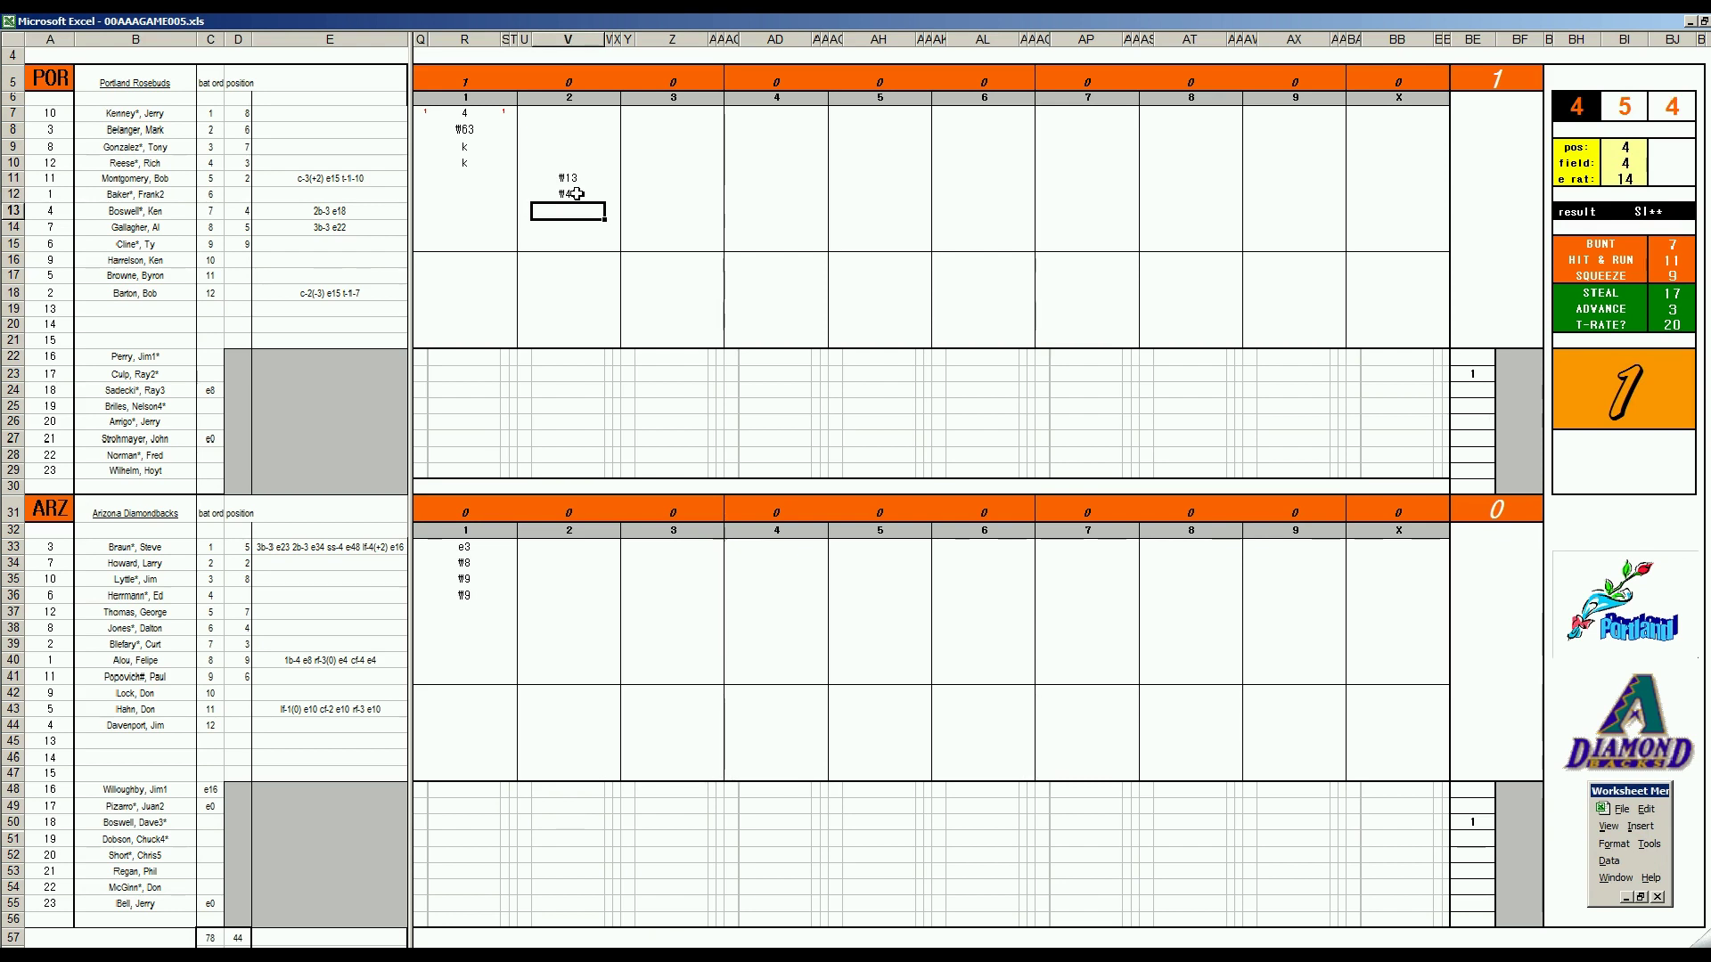
{"action": "type", "text": "3"}
{"action": "key", "text": "Return"}
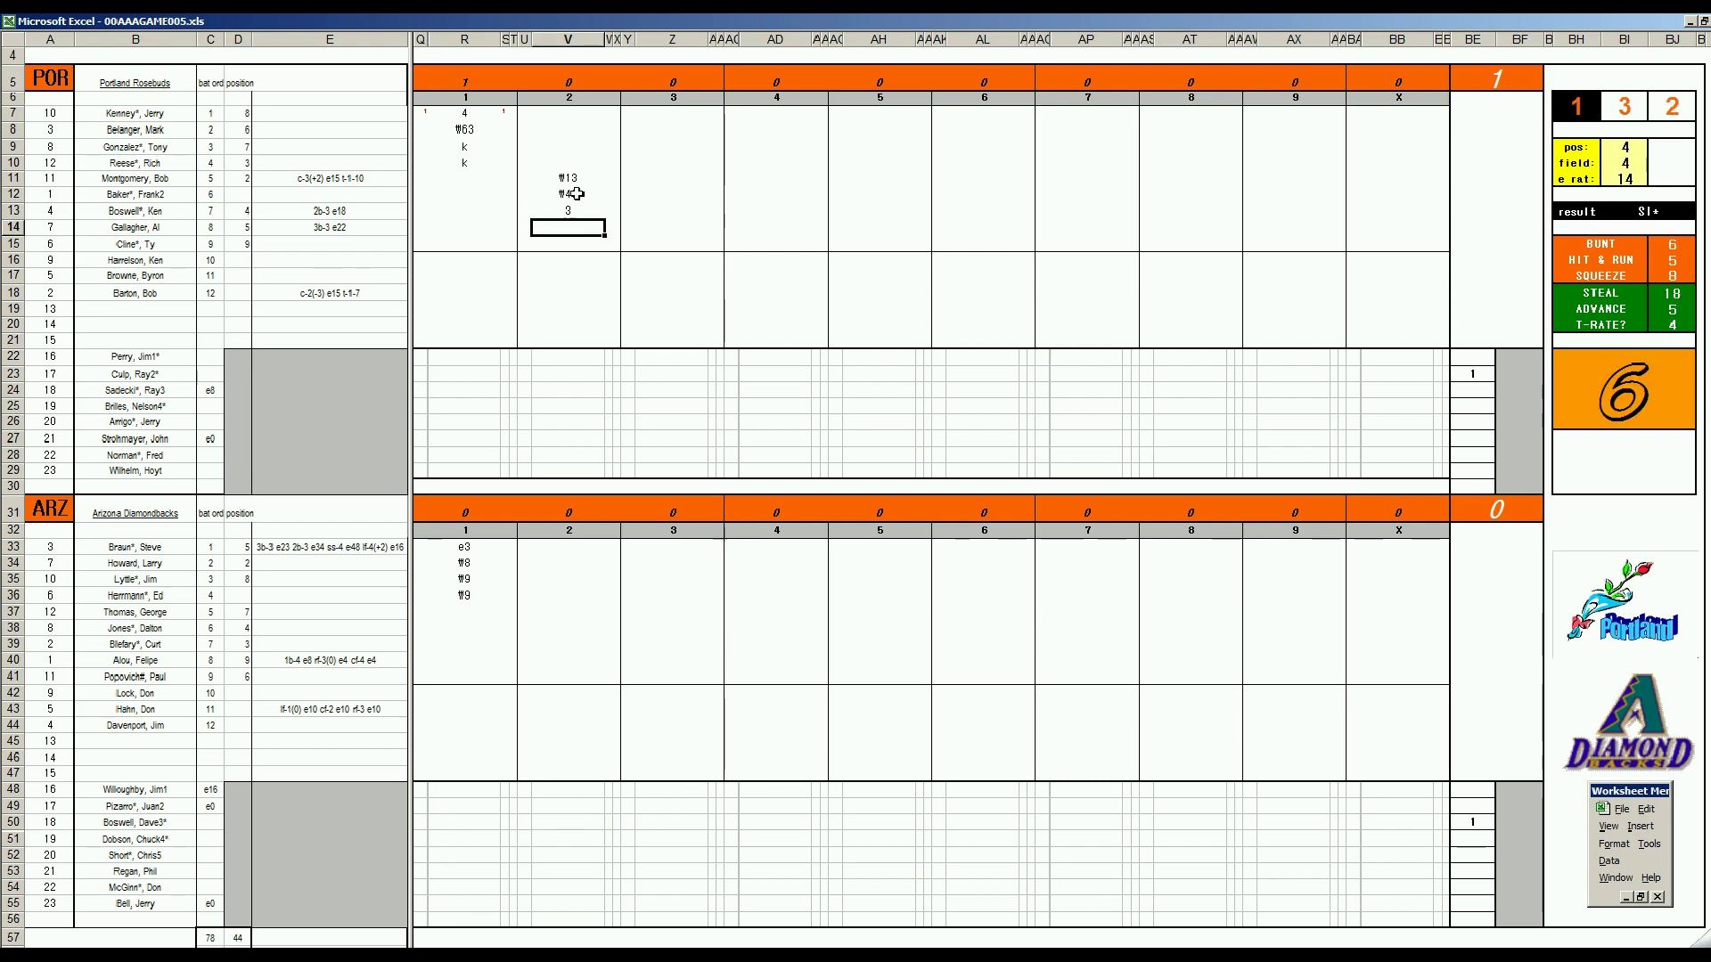
{"action": "type", "text": "1"}
{"action": "key", "text": "Up"}
{"action": "key", "text": "Down"}
{"action": "key", "text": "Down"}
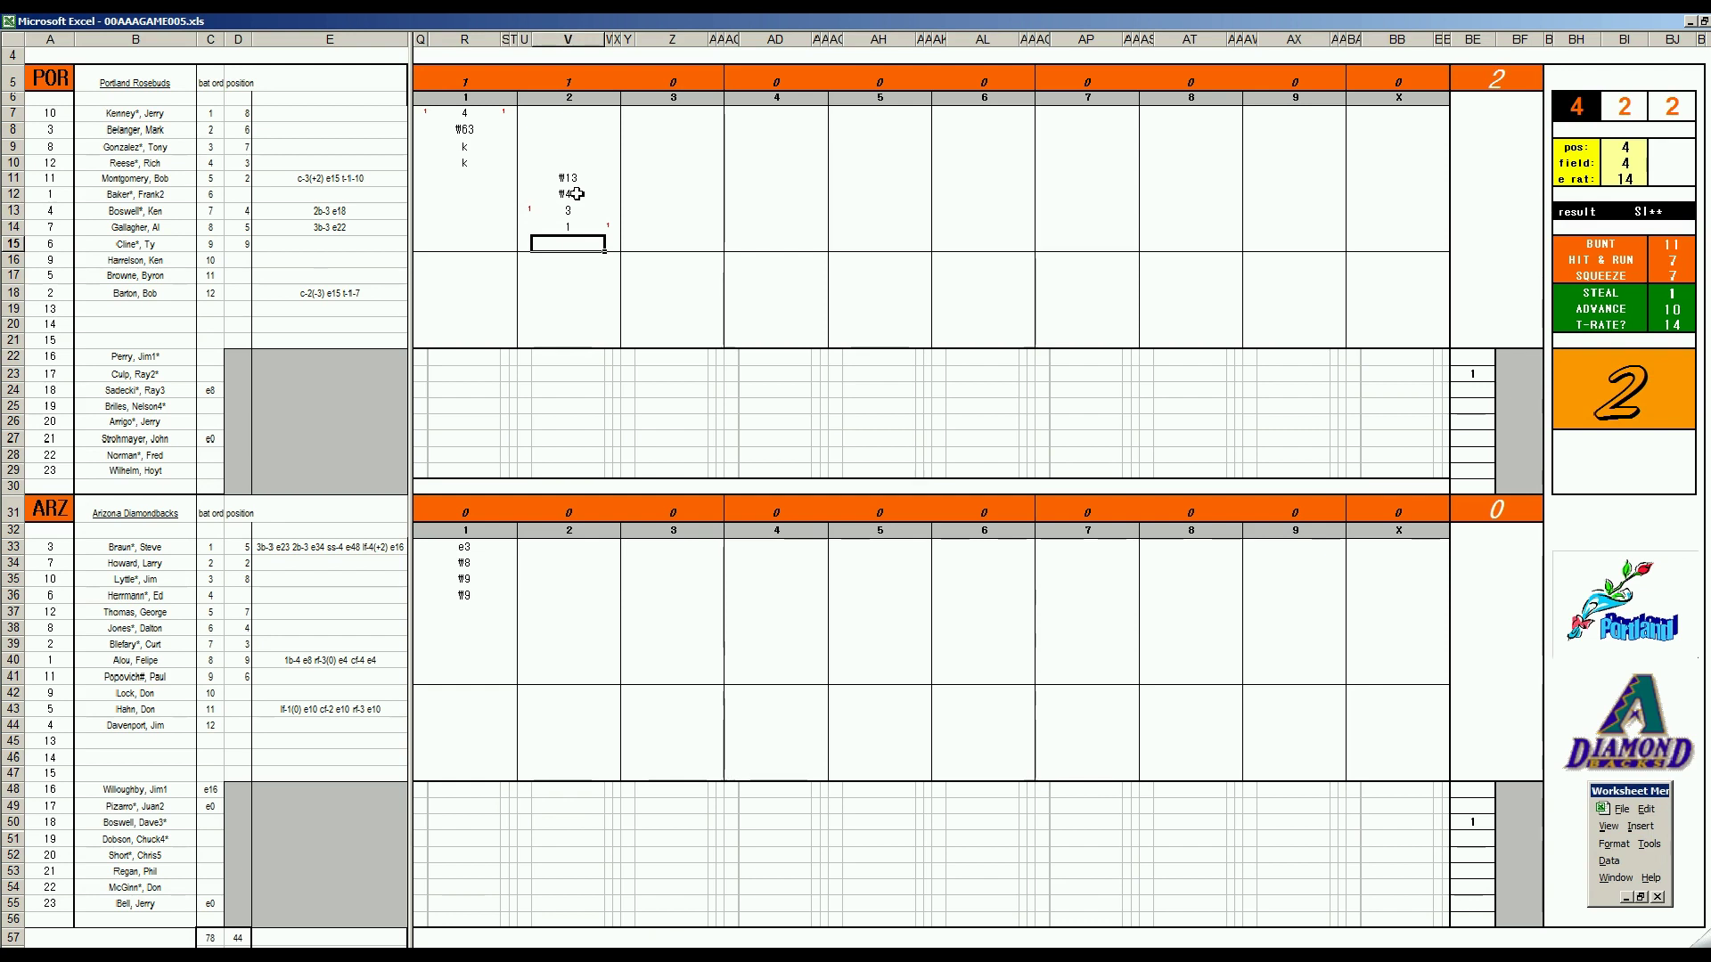
Set the fielding check to position 6 and field rating 3, and enter #63 in V15 for Portland's last second-inning batter
{"action": "key", "text": "Tab"}
{"action": "type", "text": "6"}
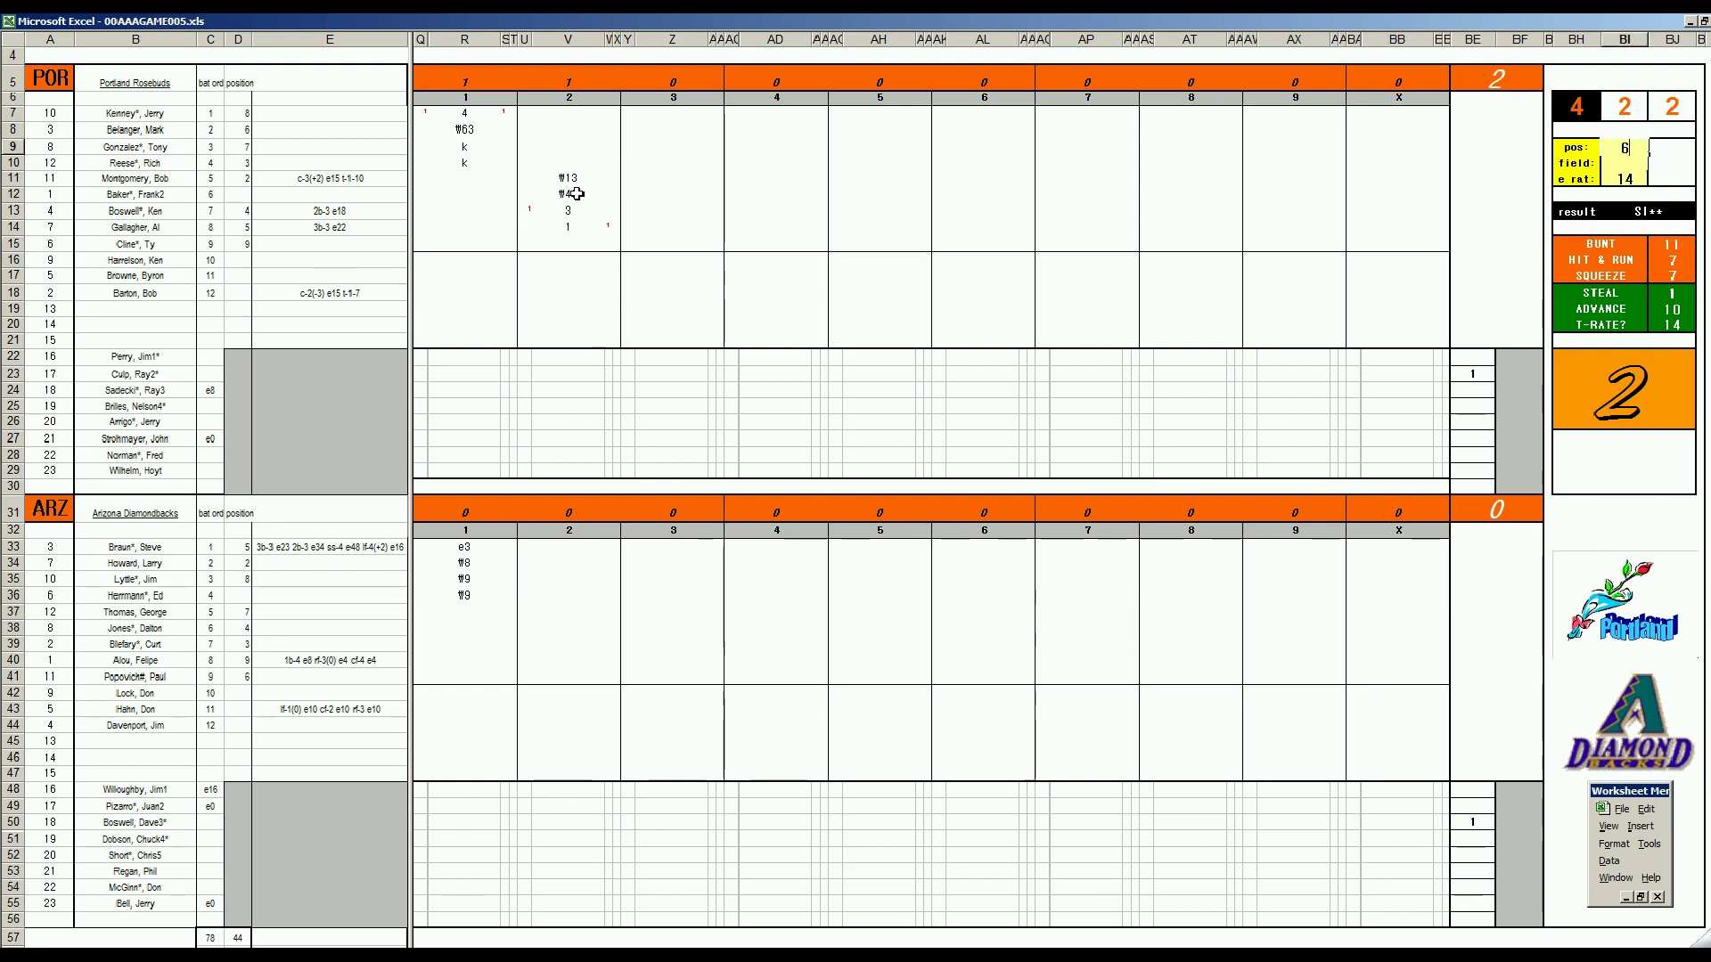
{"action": "key", "text": "Tab"}
{"action": "type", "text": "3"}
{"action": "key", "text": "Tab"}
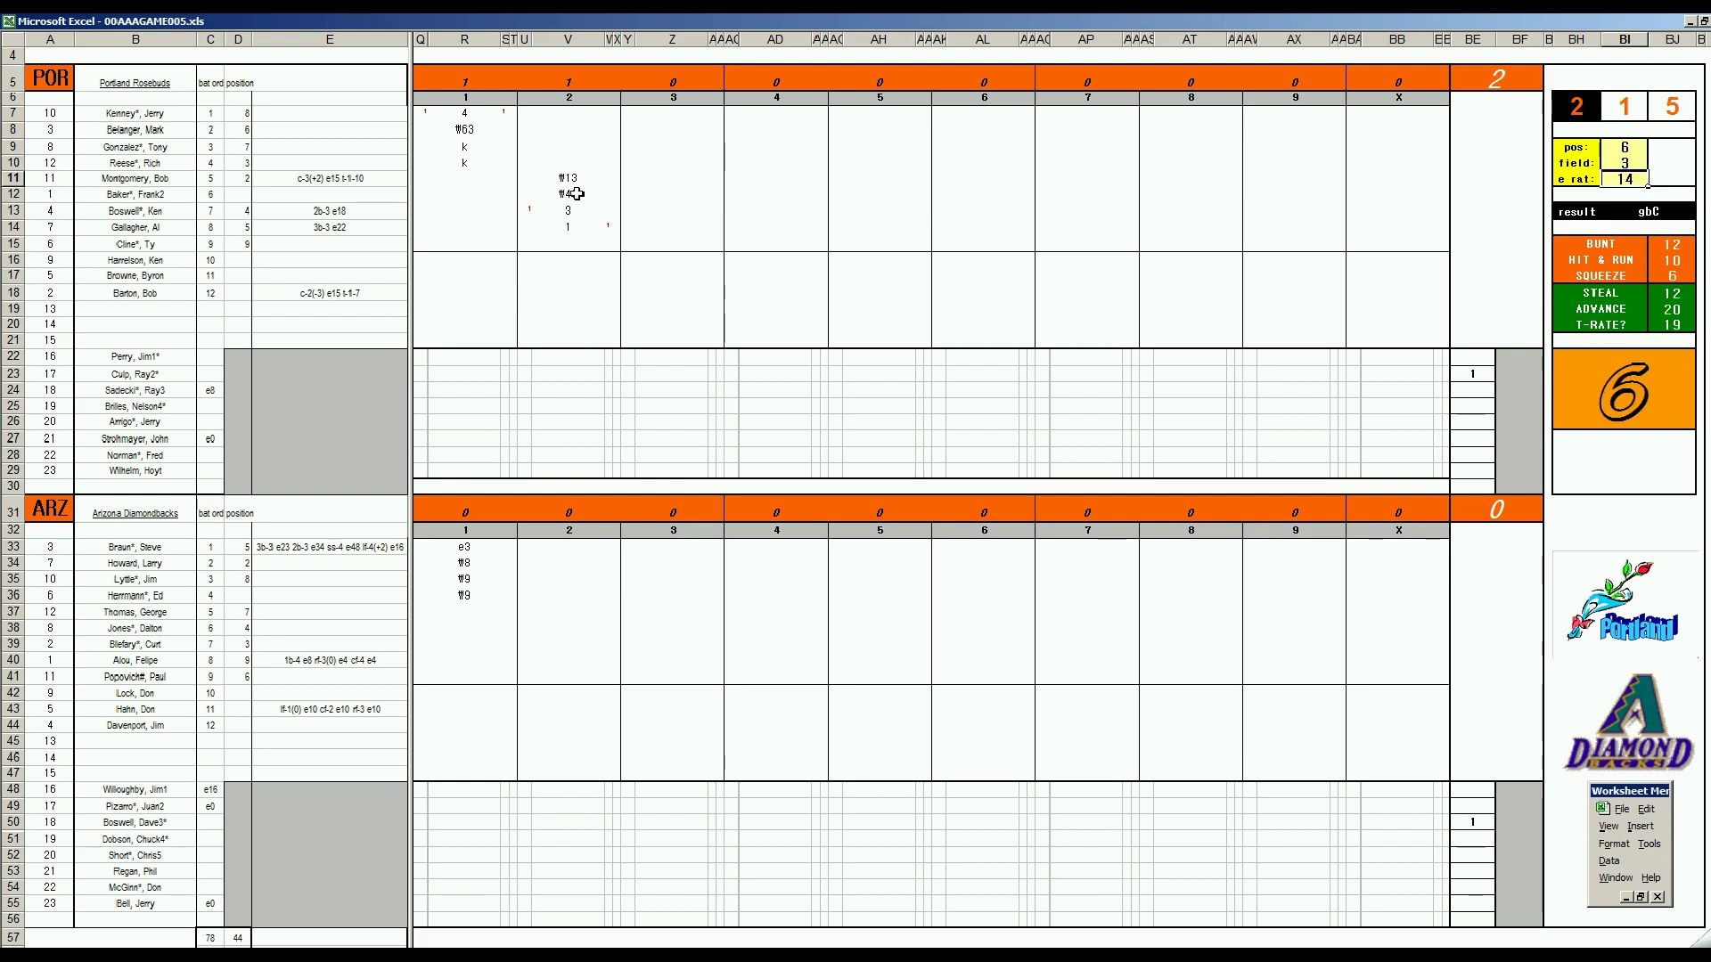
{"action": "left_click", "coordinate": [574, 245]}
{"action": "type", "text": "#63"}
Enter k in V37 for Arizona's second inning and set the fielding check to position 8, field rating 3 and error rating 7
{"action": "left_click", "coordinate": [568, 611]}
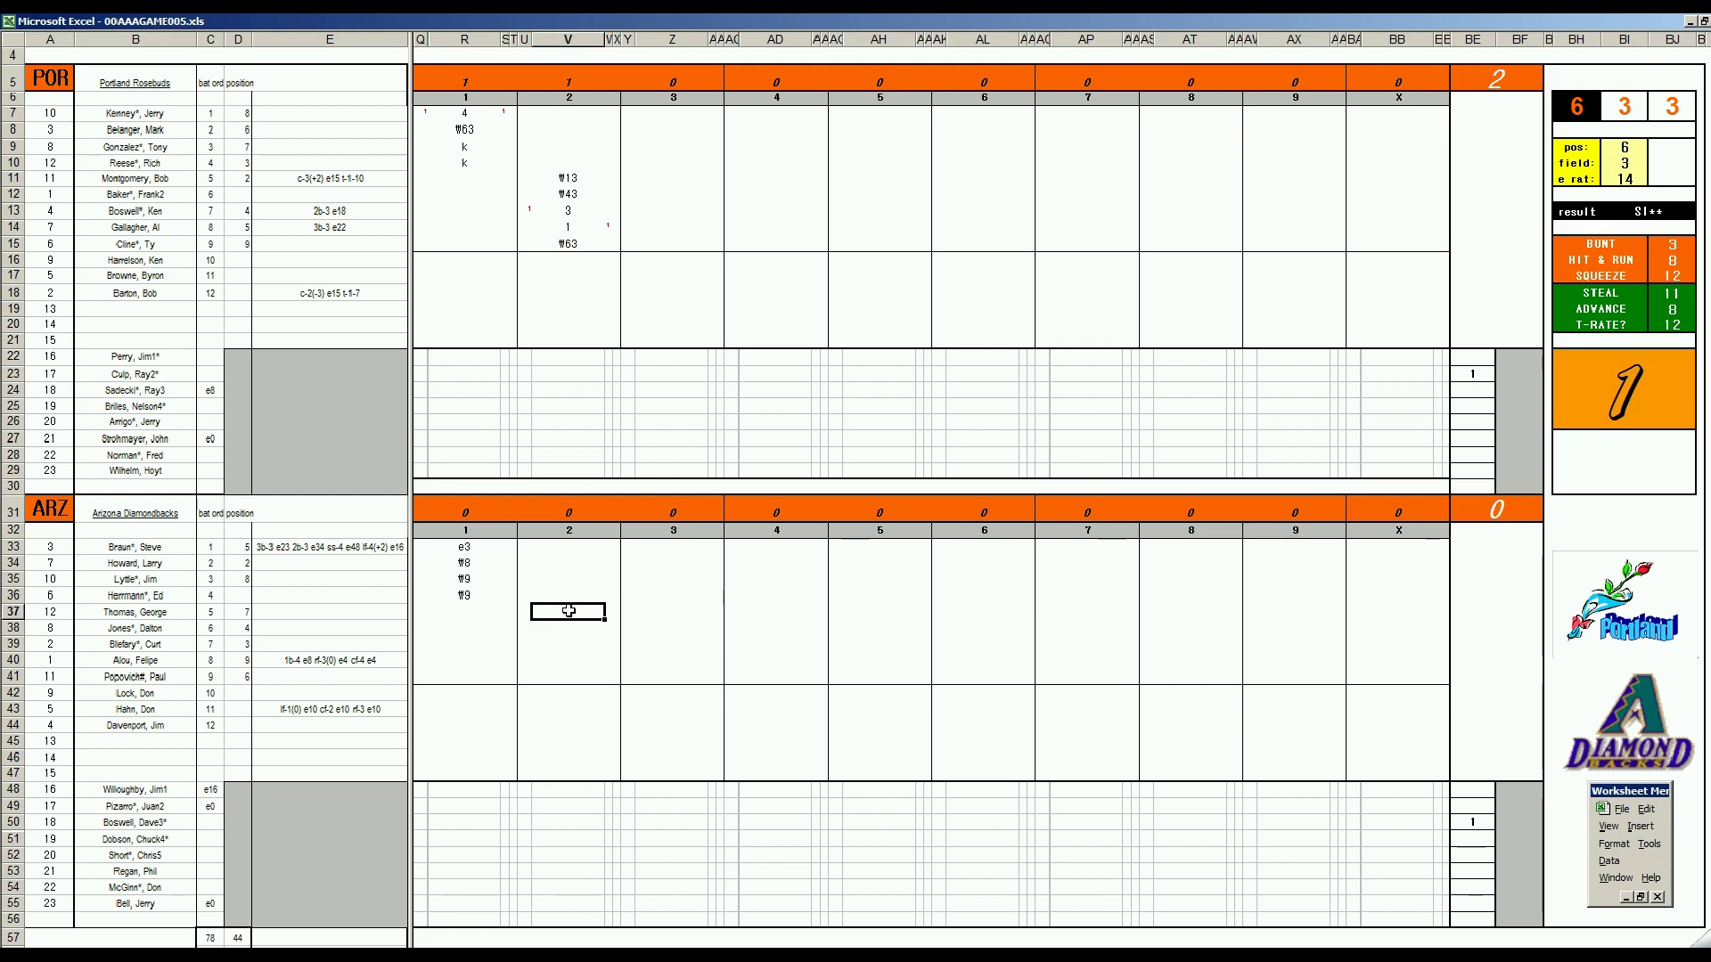
{"action": "key", "text": "Return"}
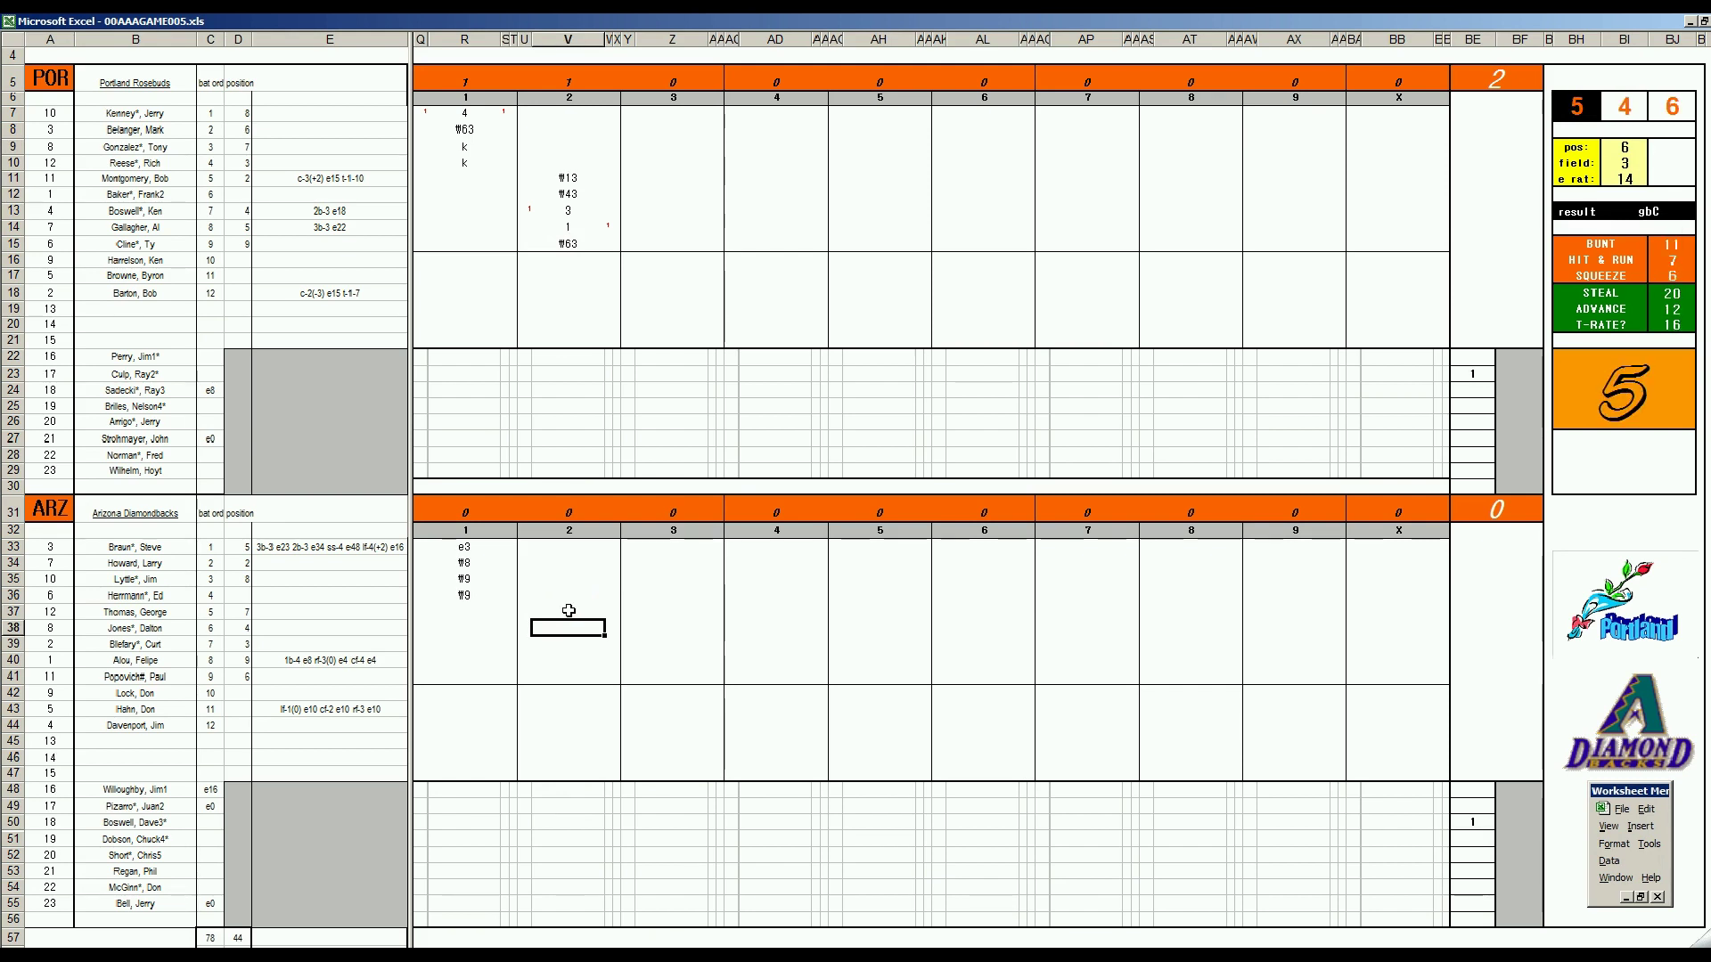
{"action": "key", "text": "ctrl+e"}
{"action": "type", "text": "8"}
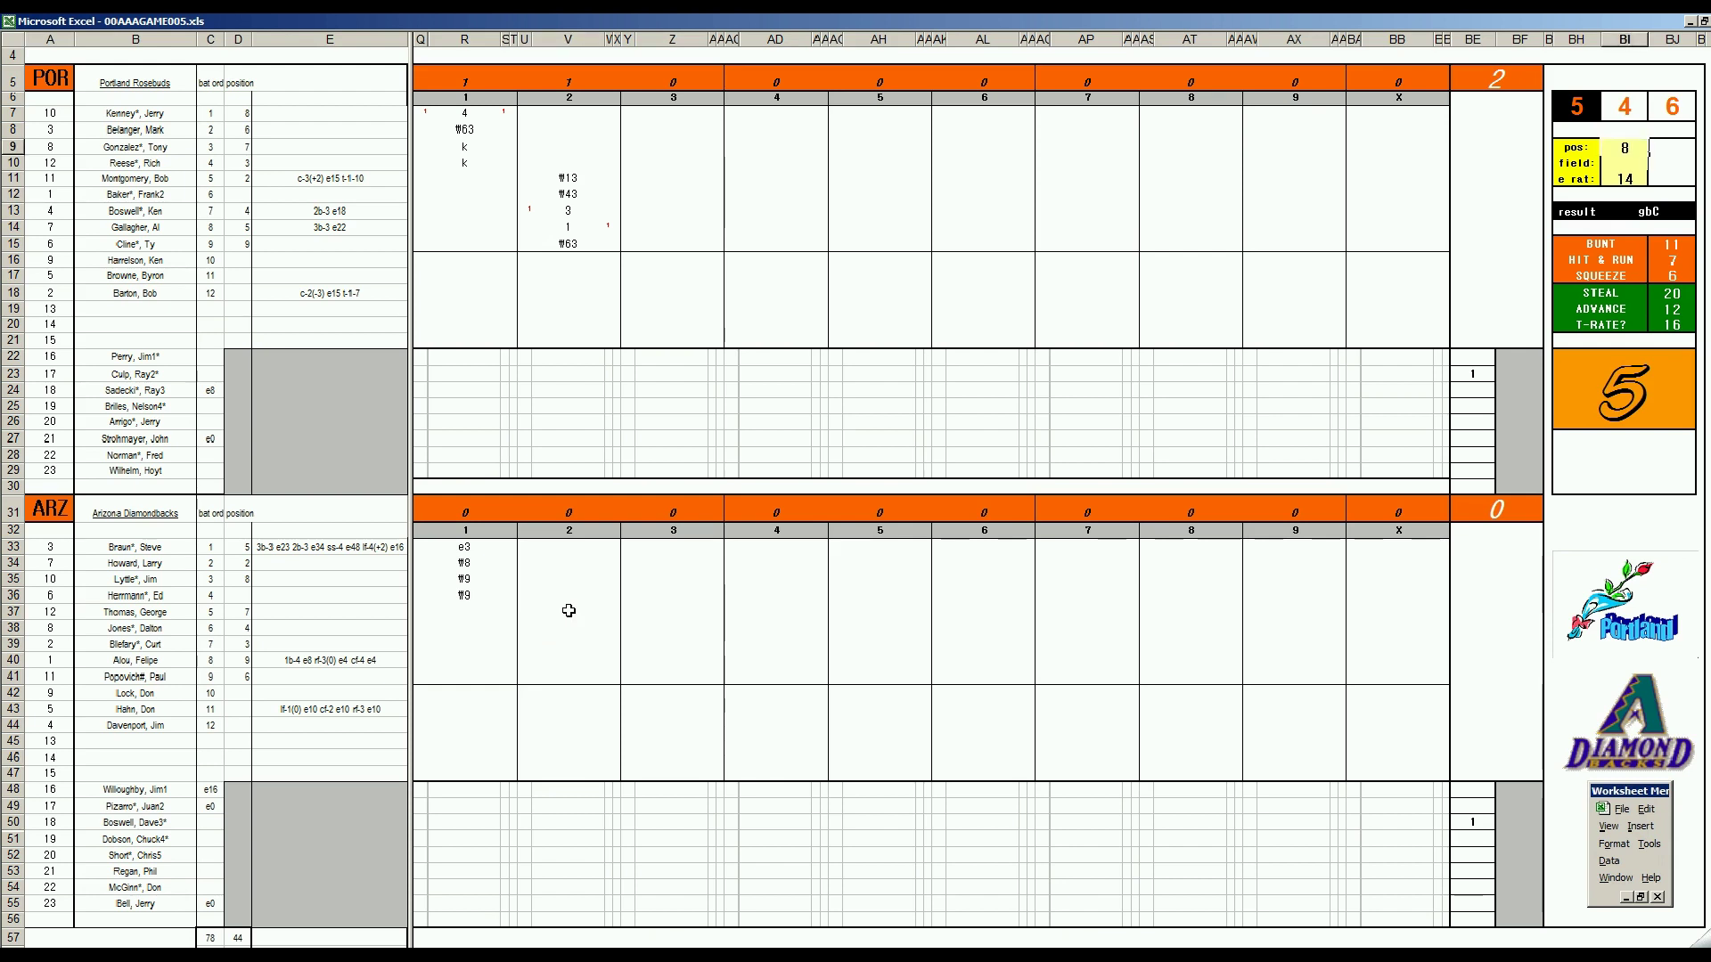
{"action": "key", "text": "Return"}
{"action": "type", "text": "7"}
{"action": "key", "text": "Return"}
Enter #8 in both V38 and V39 to complete Arizona's second inning
{"action": "left_click", "coordinate": [569, 628]}
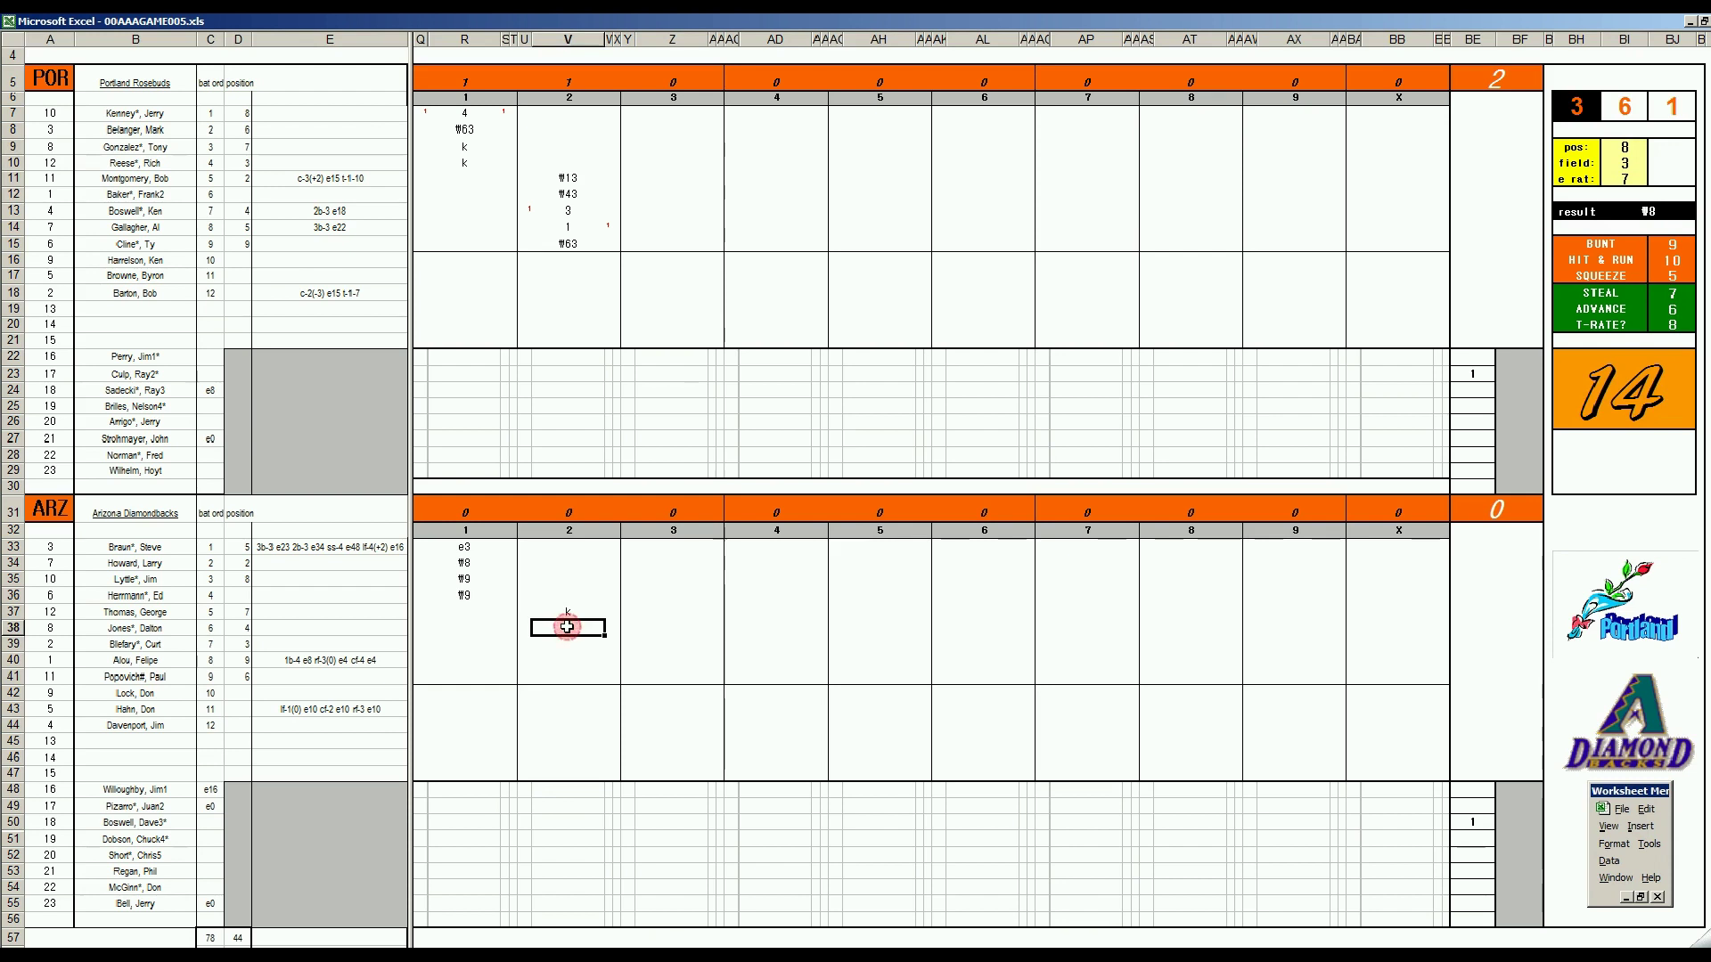
{"action": "key", "text": "Return"}
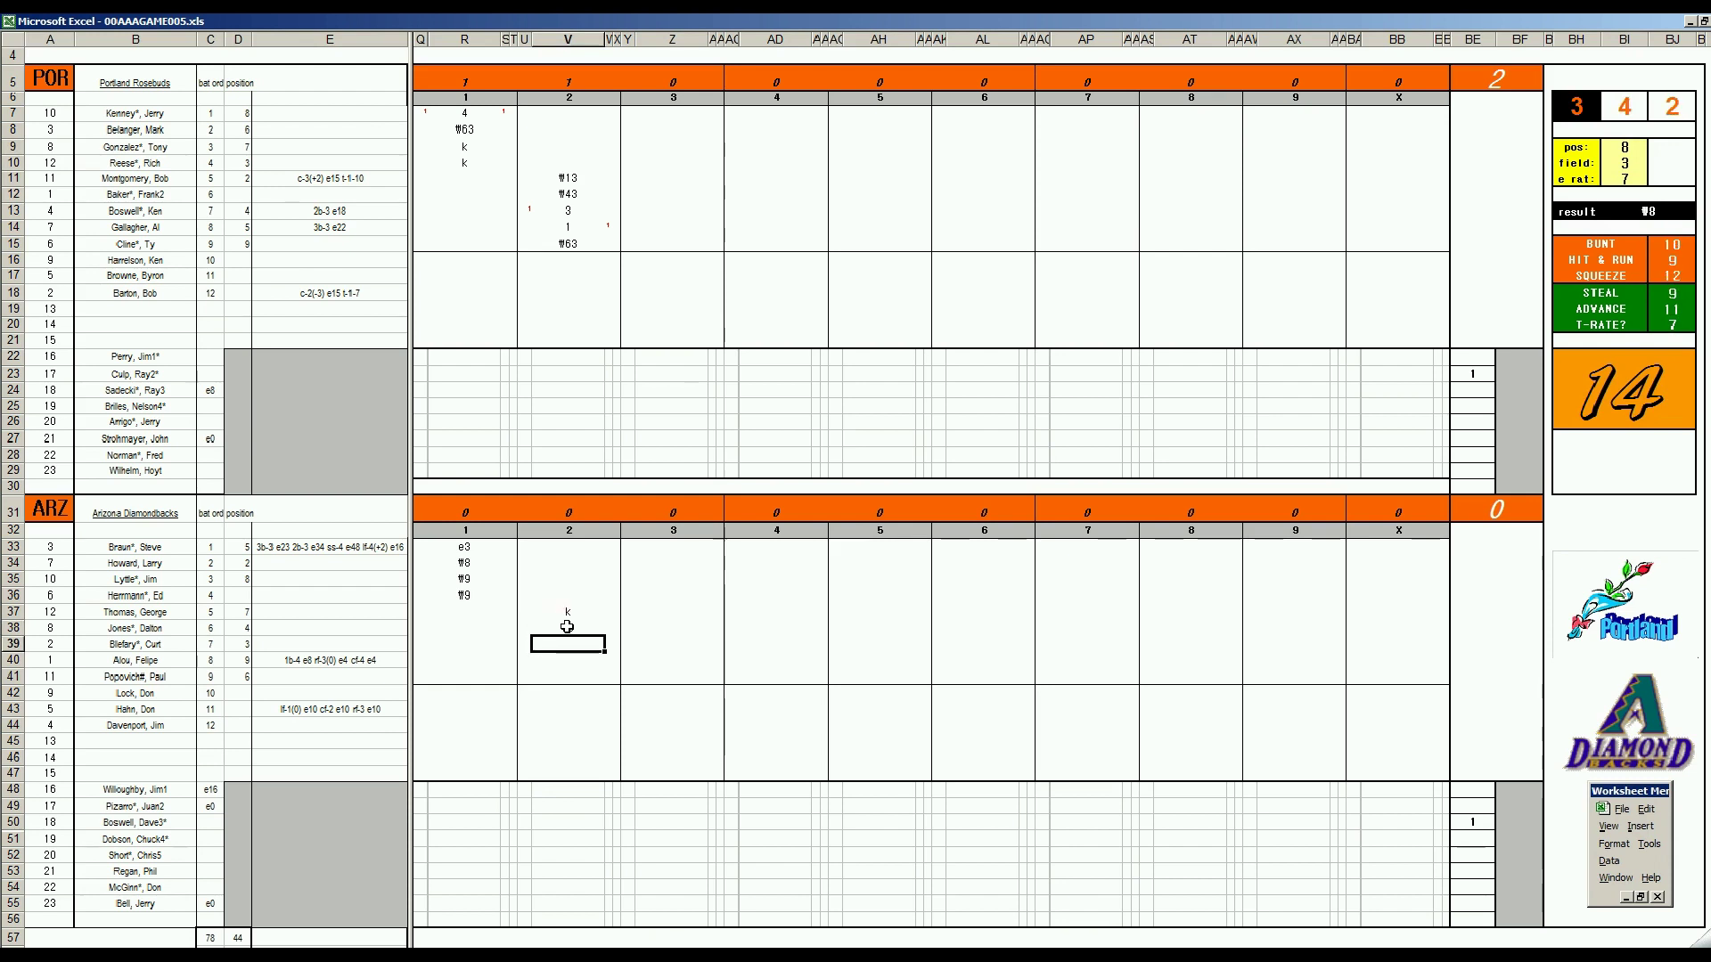
{"action": "type", "text": "\\8"}
Record Portland's first four third-inning results in Z7:Z10 as #3, 1, 8 and 1
{"action": "left_click", "coordinate": [659, 112]}
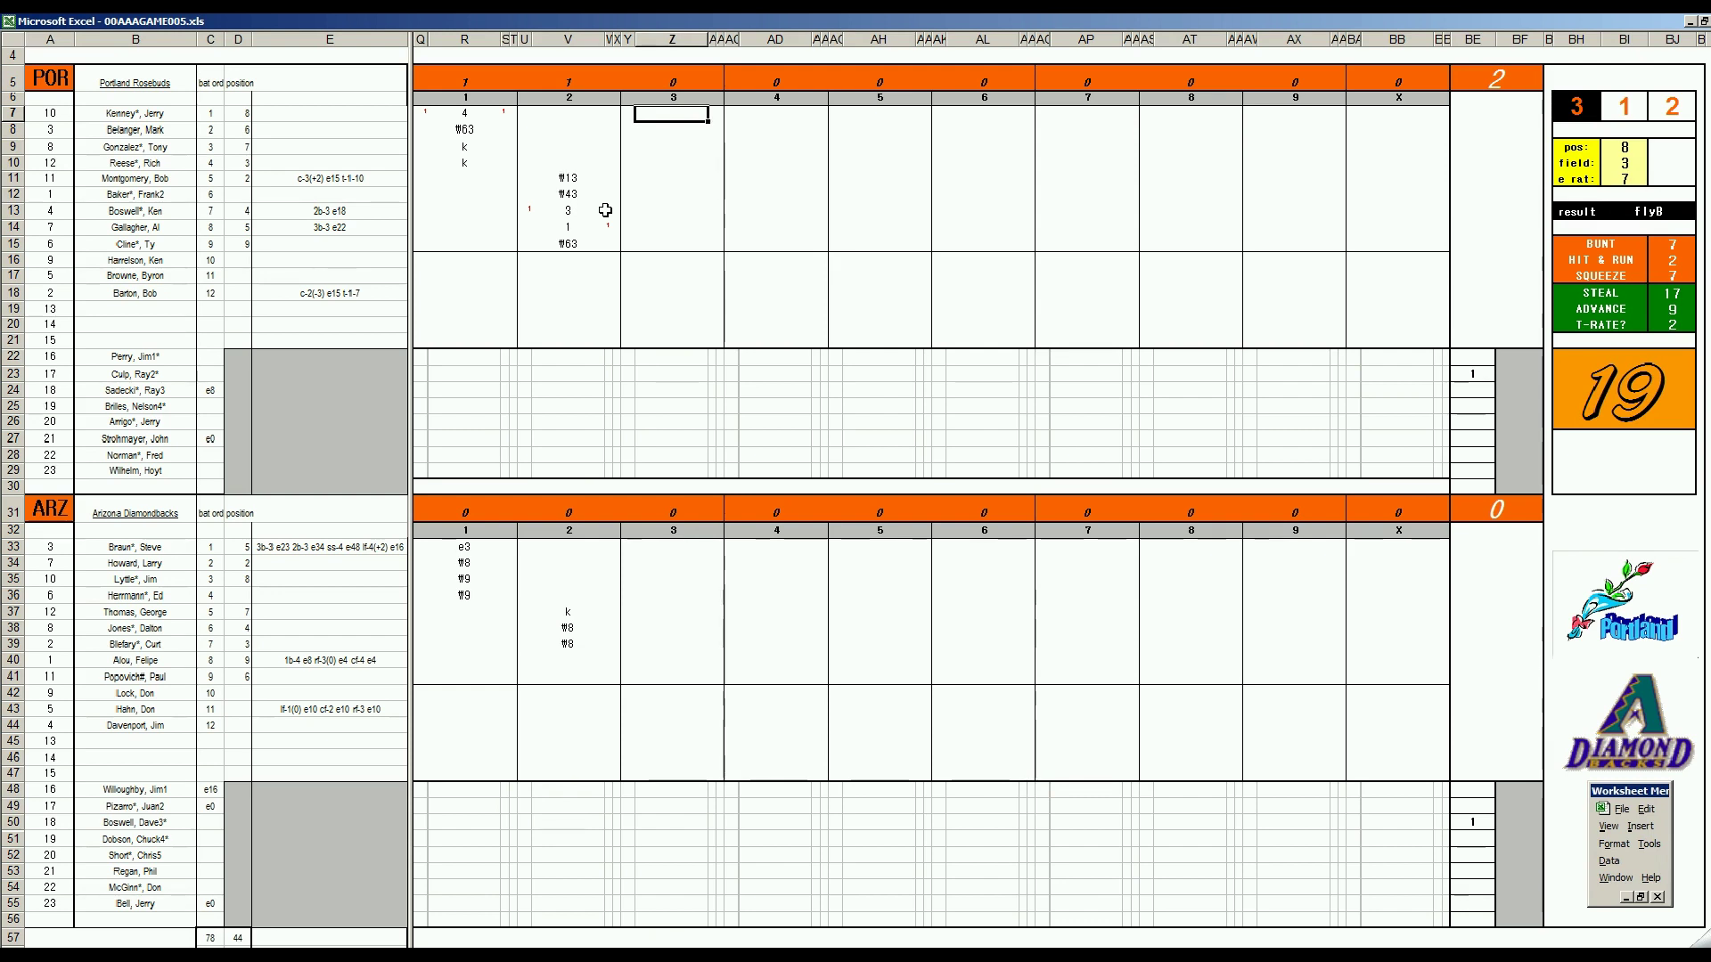
{"action": "type", "text": "#3"}
{"action": "key", "text": "Return"}
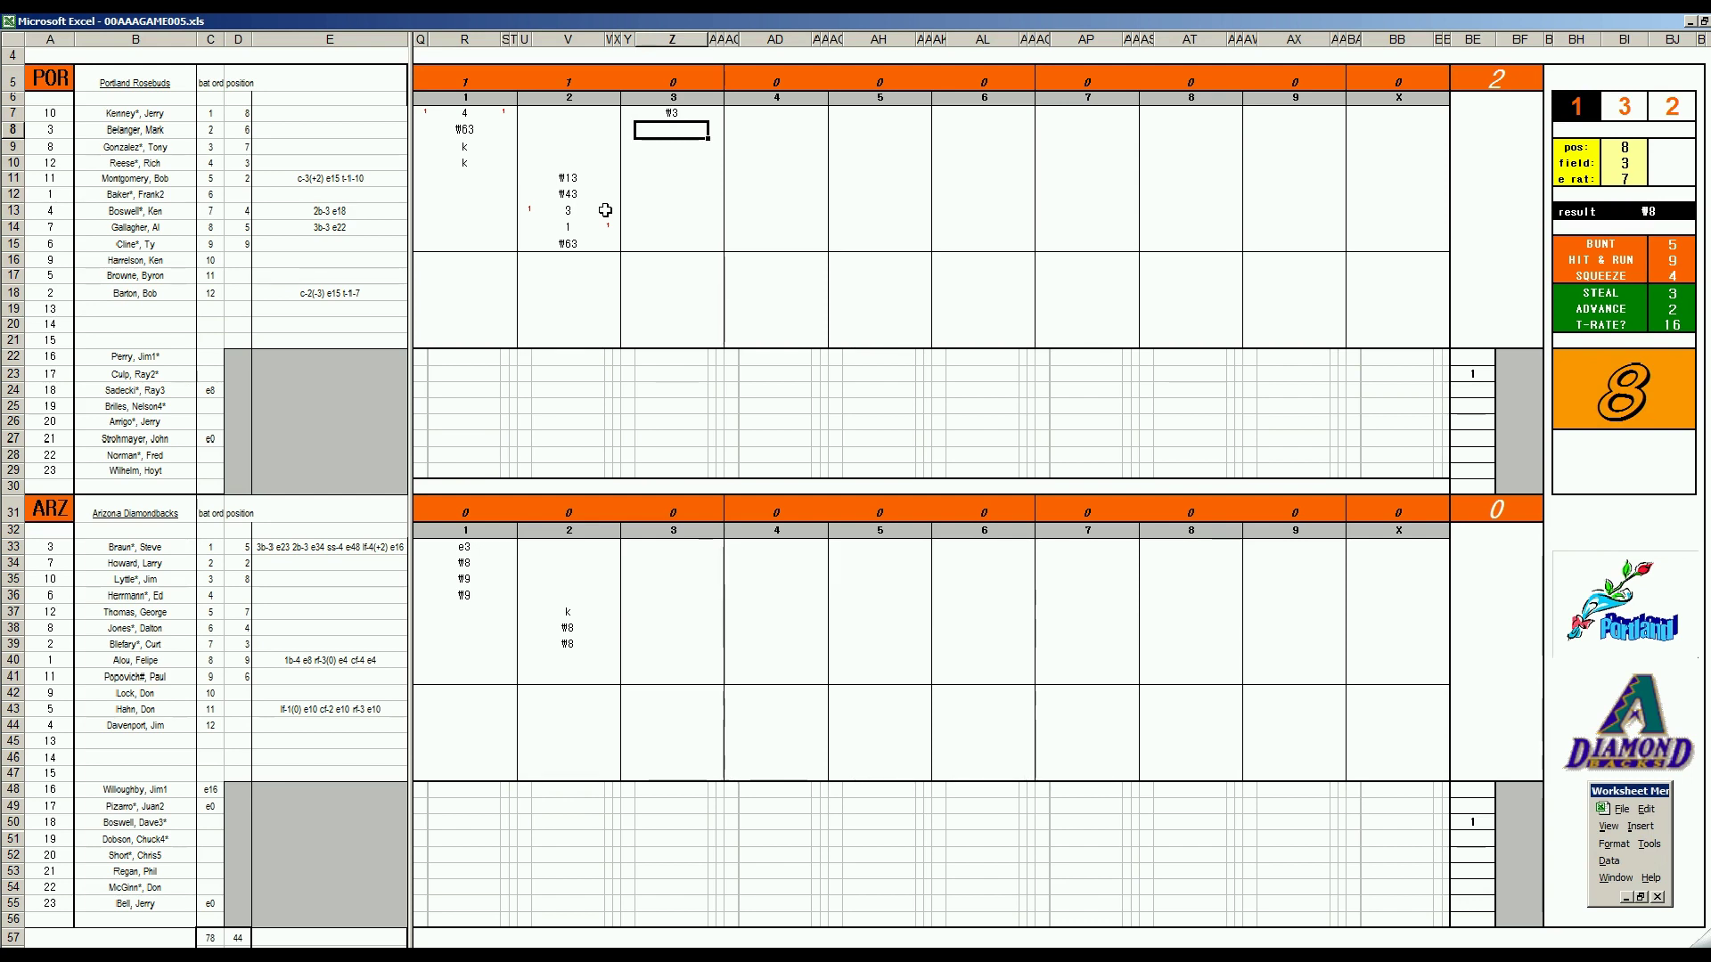
{"action": "type", "text": "1"}
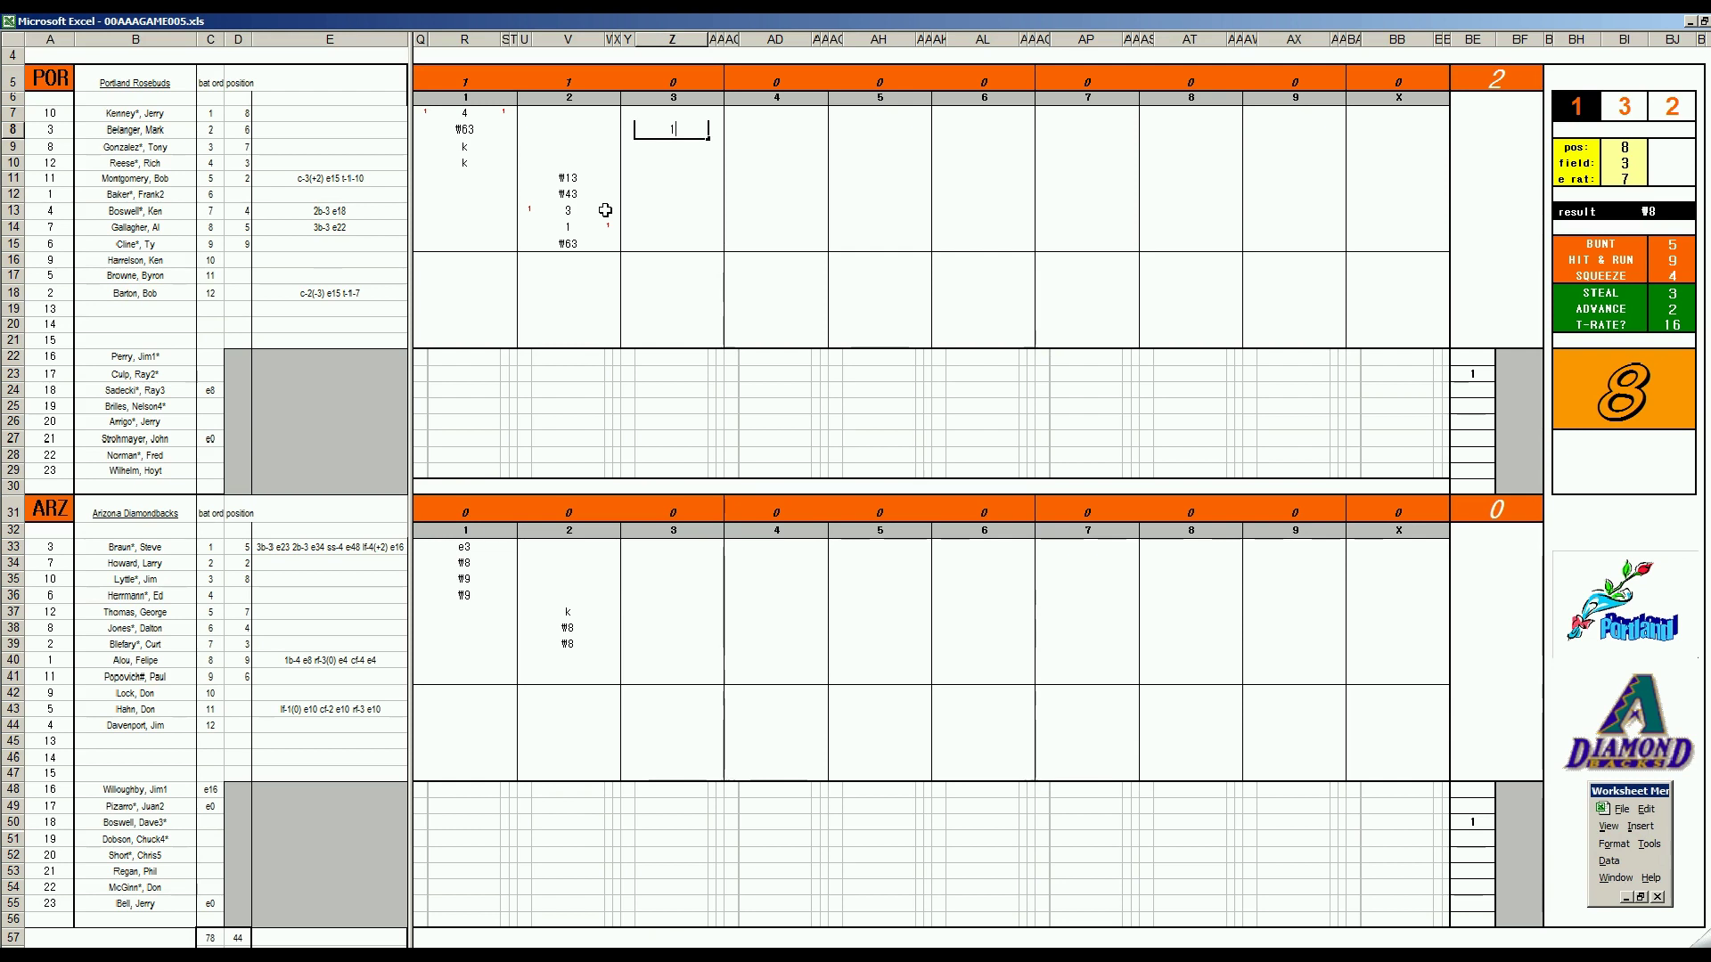
{"action": "key", "text": "Return"}
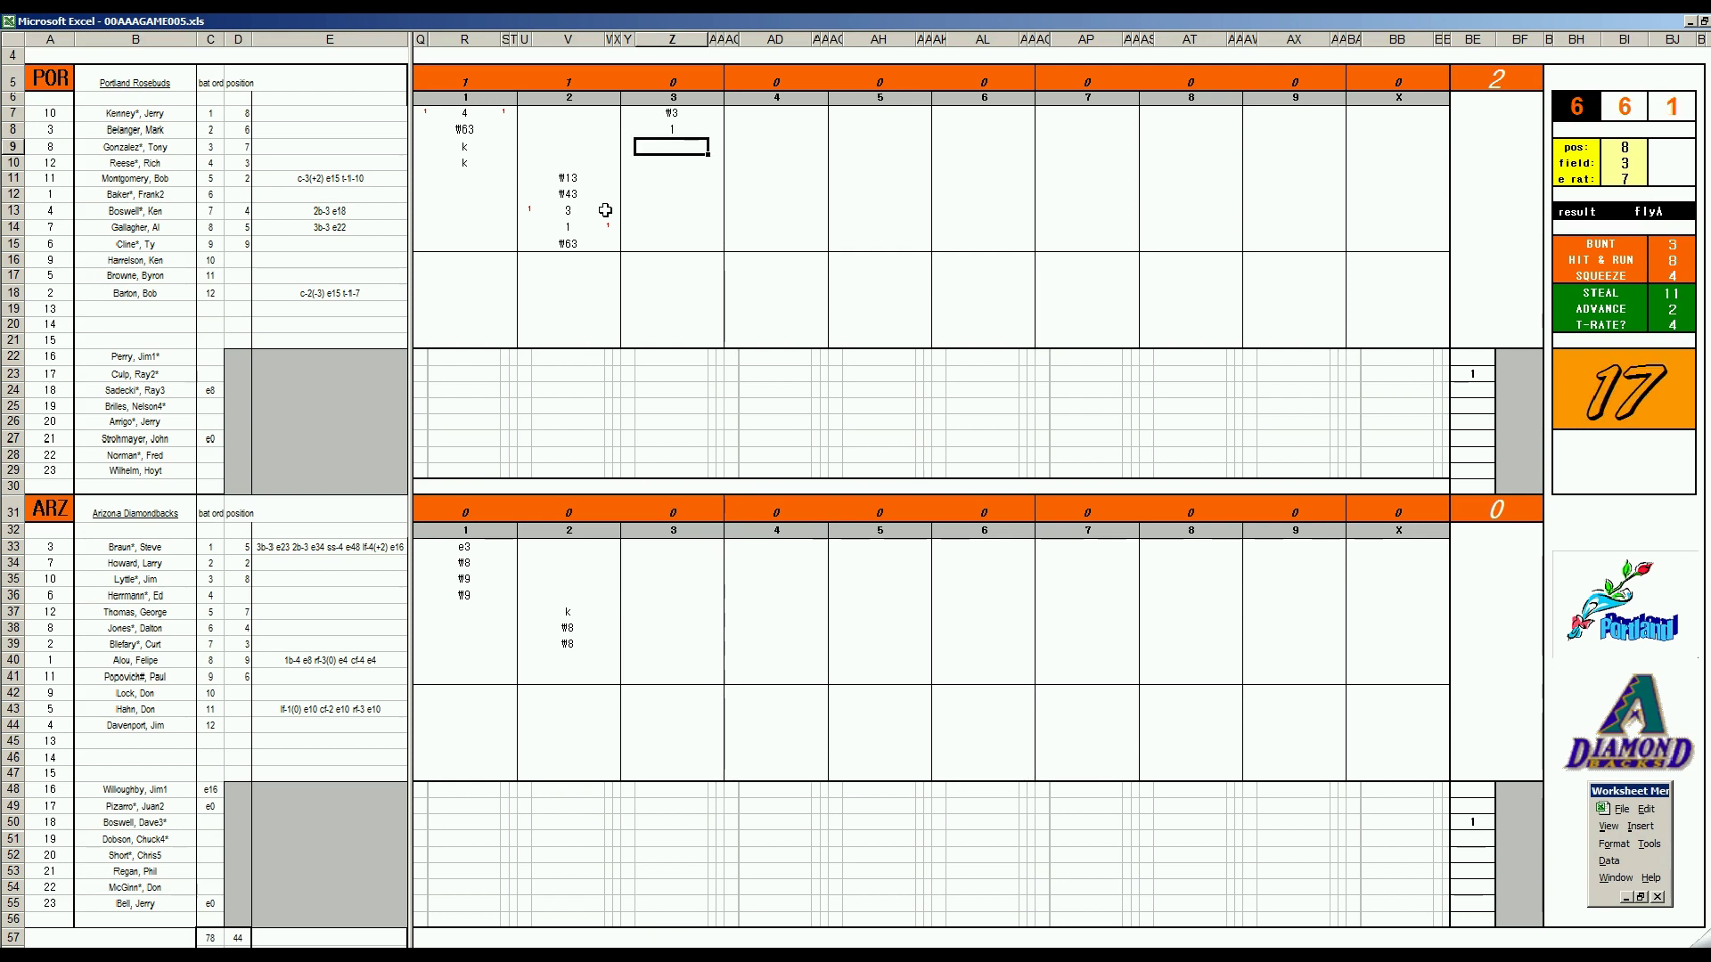
{"action": "type", "text": "8"}
{"action": "key", "text": "Return"}
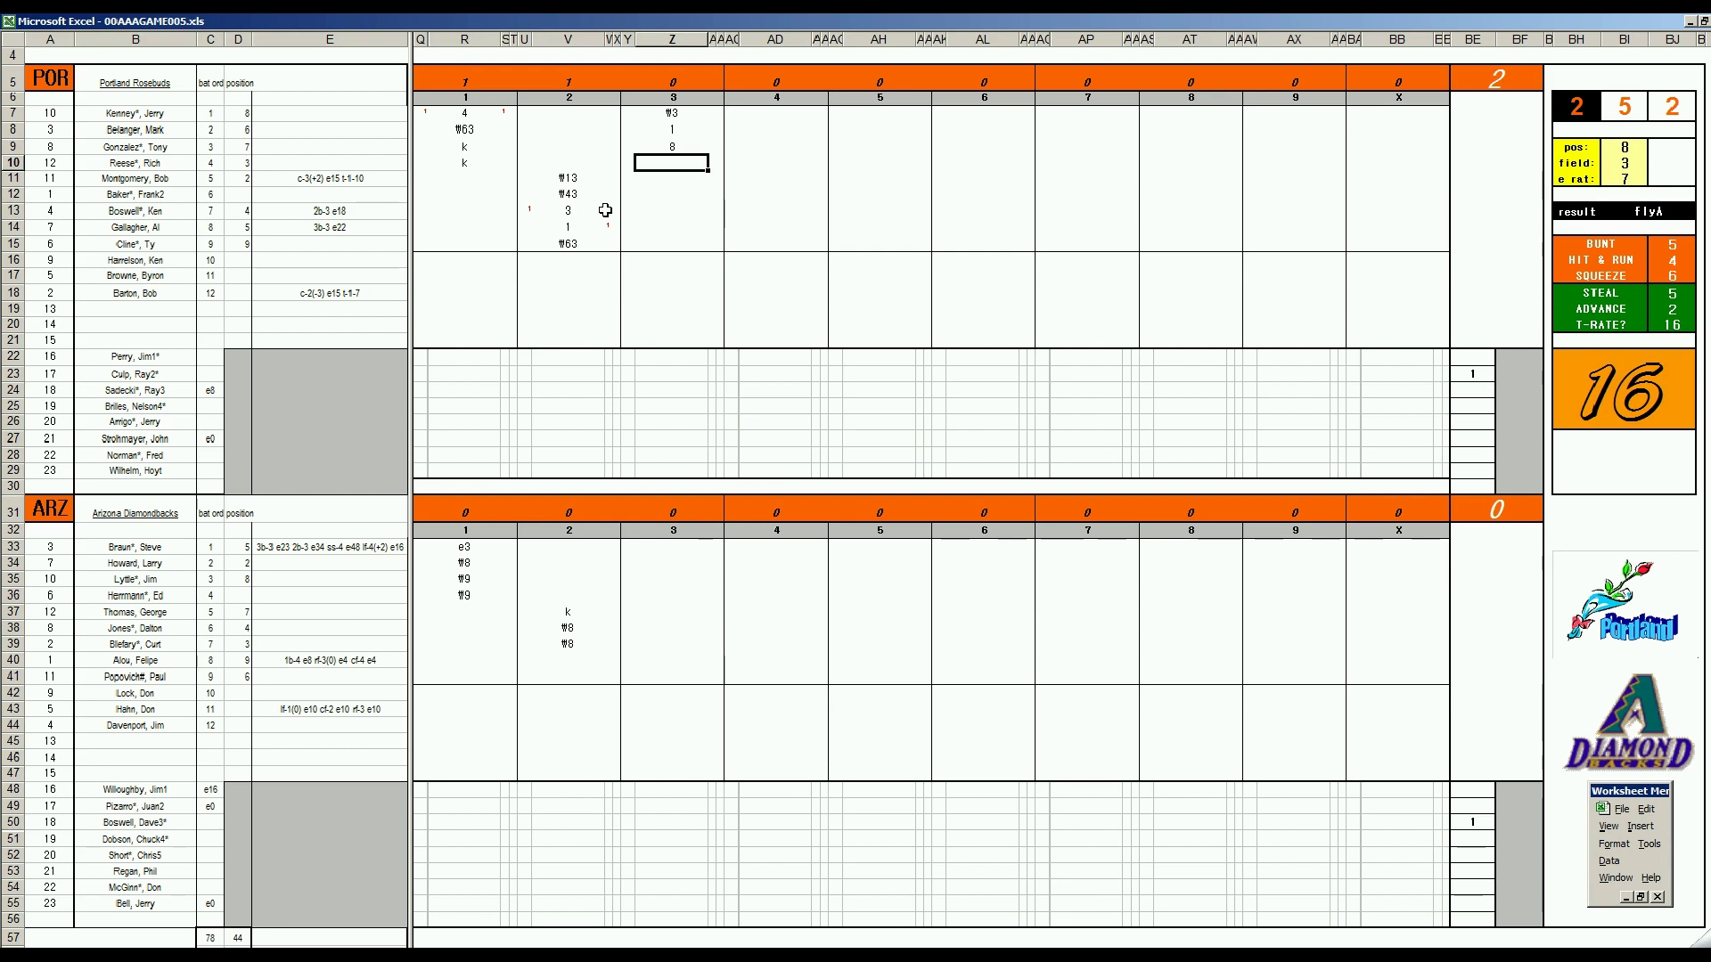
{"action": "type", "text": "1"}
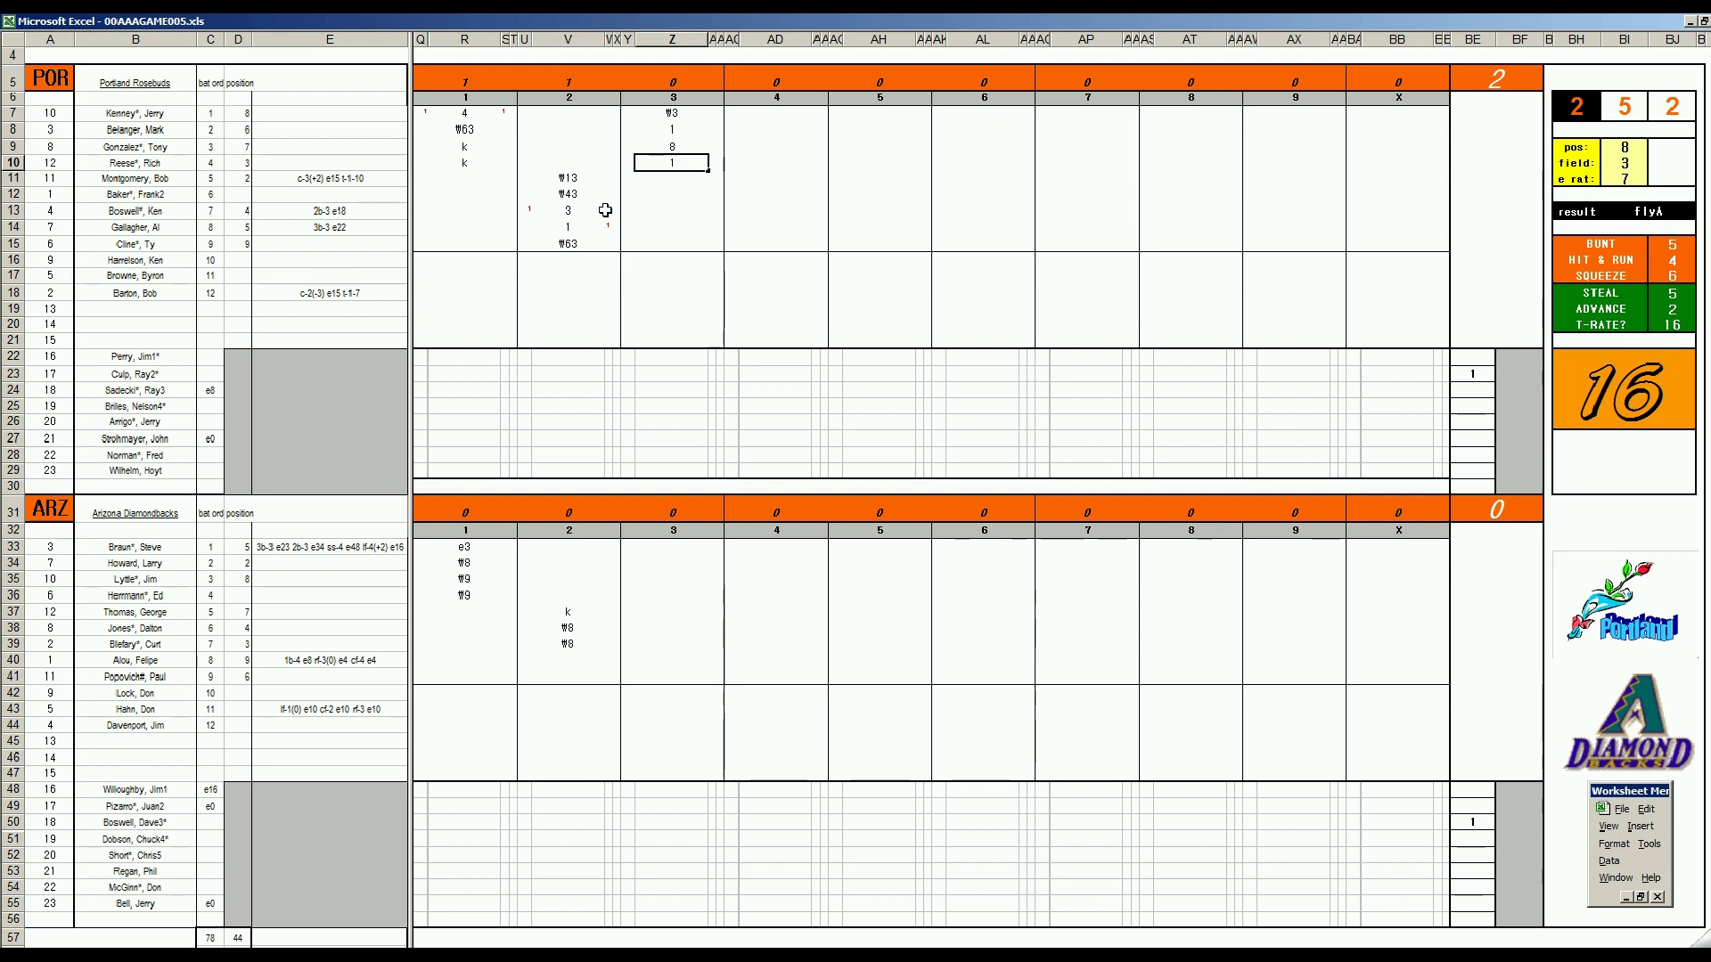
{"action": "key", "text": "Return"}
Add scoring marks of 1 just after the result in Z10 and just before the result in Z8
{"action": "key", "text": "Up"}
{"action": "key", "text": "Right"}
{"action": "type", "text": "1"}
{"action": "key", "text": "Left"}
{"action": "key", "text": "Left"}
{"action": "key", "text": "Up"}
{"action": "key", "text": "Up"}
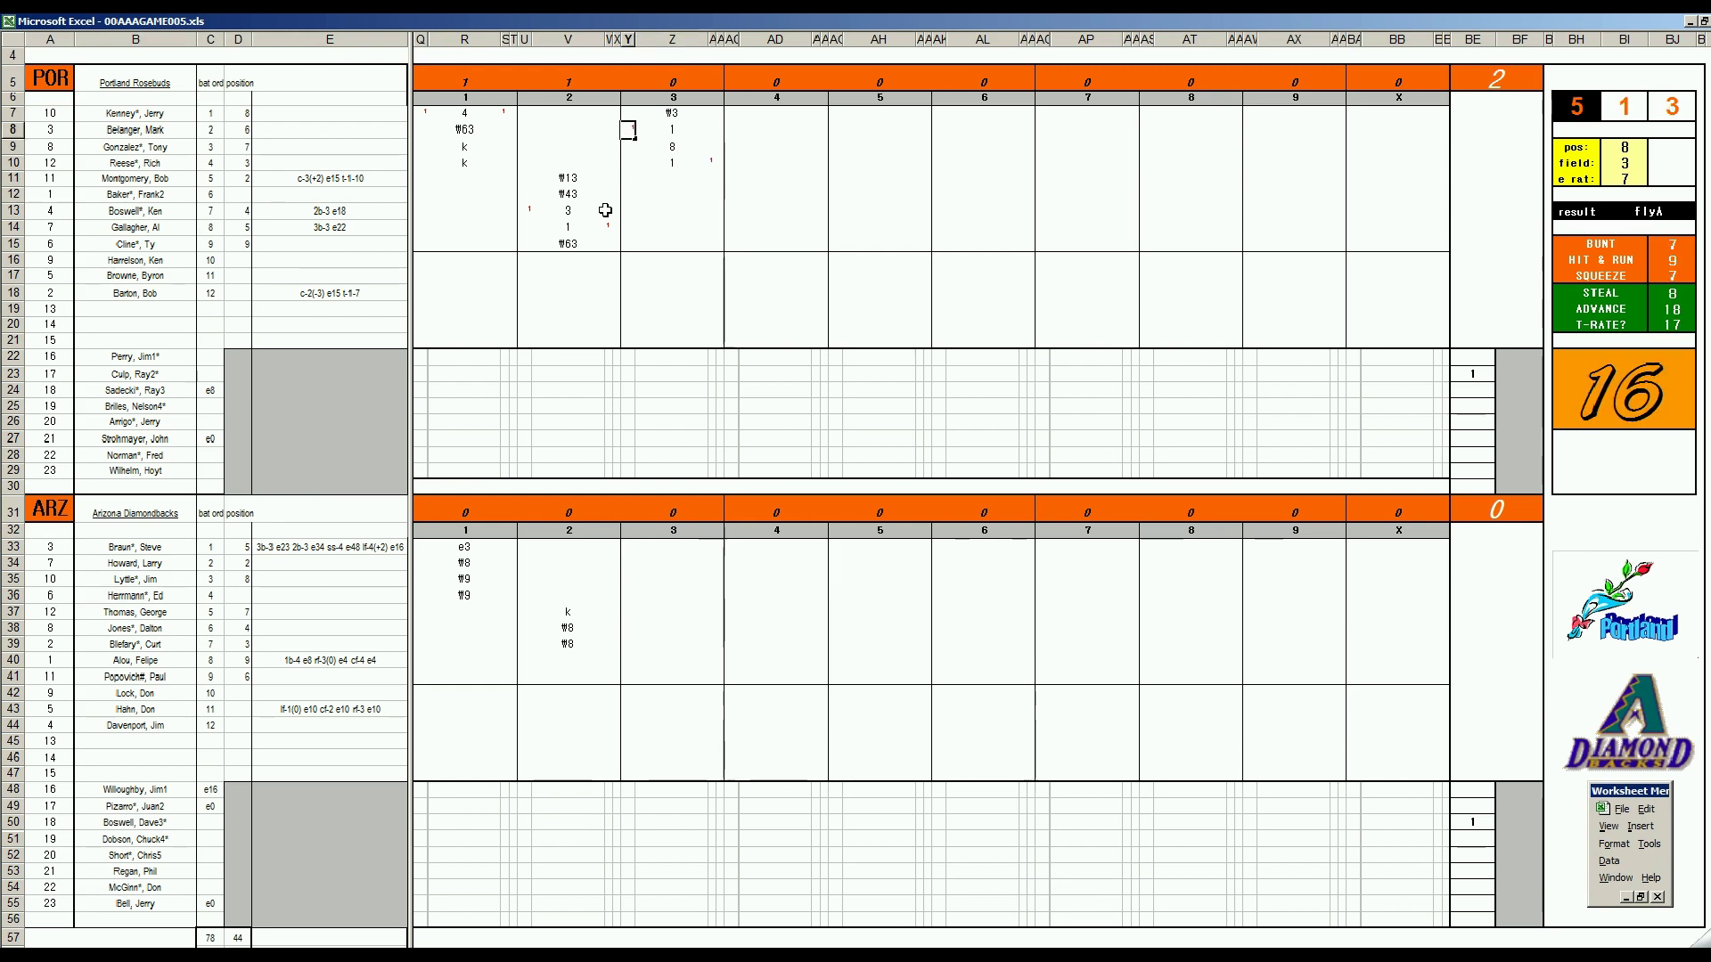
{"action": "type", "text": "1"}
{"action": "key", "text": "Return"}
{"action": "key", "text": "Down"}
{"action": "key", "text": "Down"}
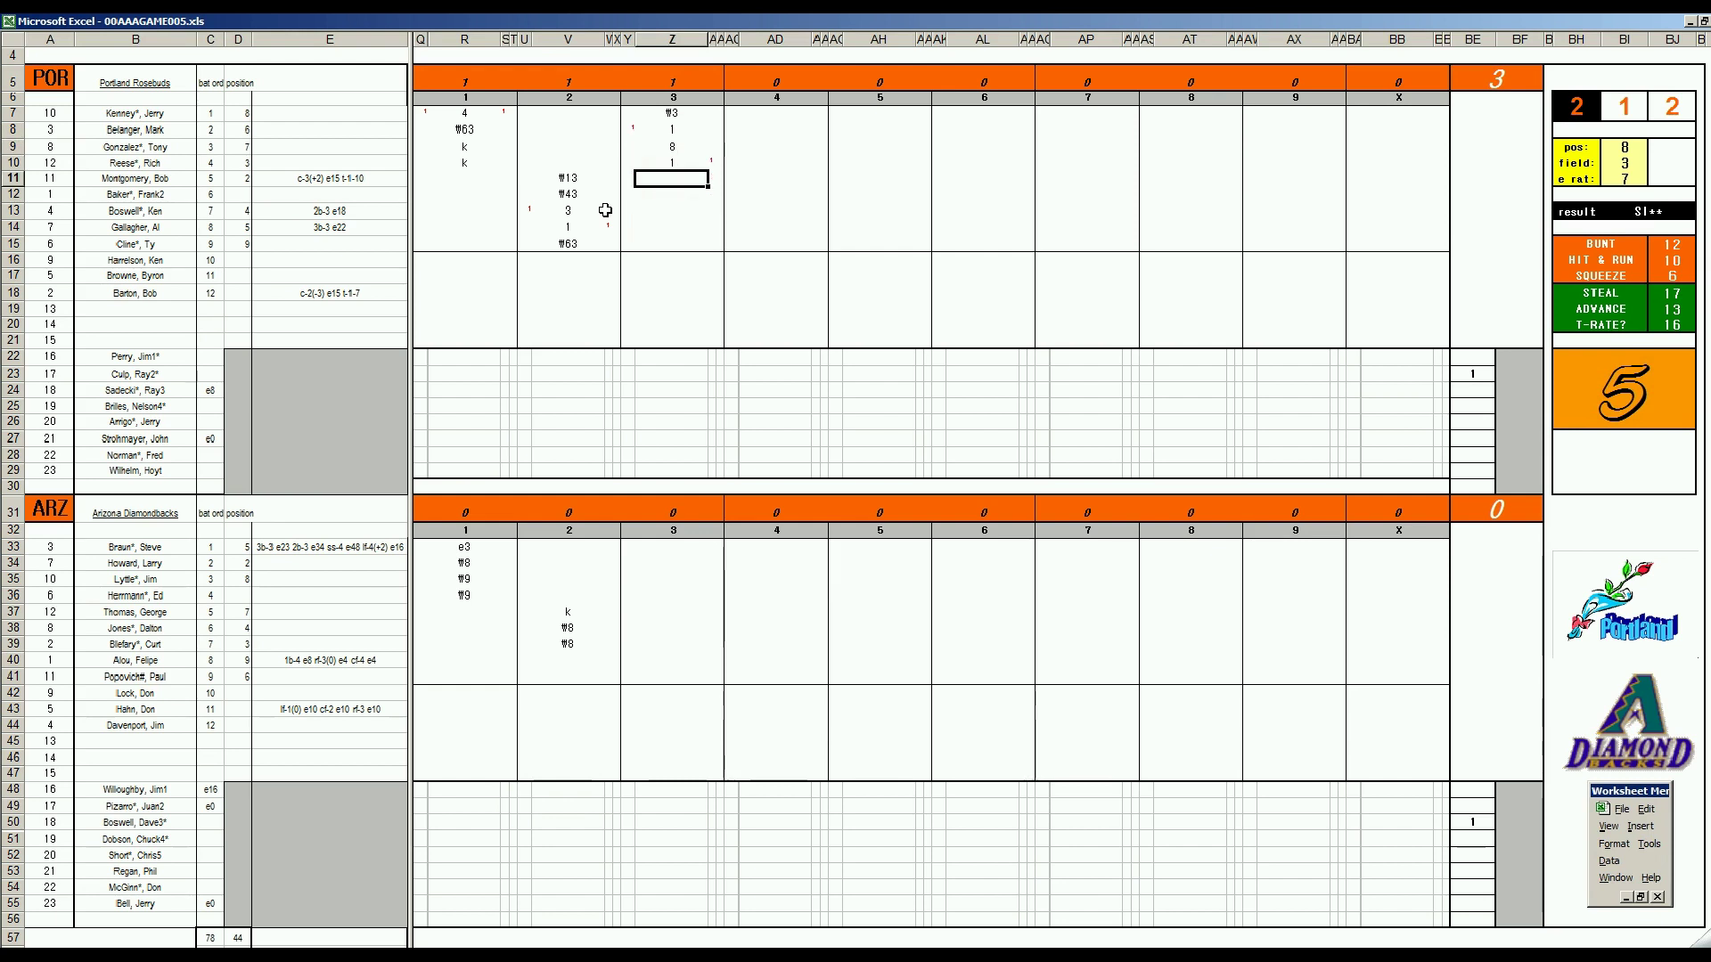
Enter #64 in Z11 and #33 in Z12 to finish Portland's third inning
{"action": "type", "text": "#64"}
{"action": "key", "text": "Return"}
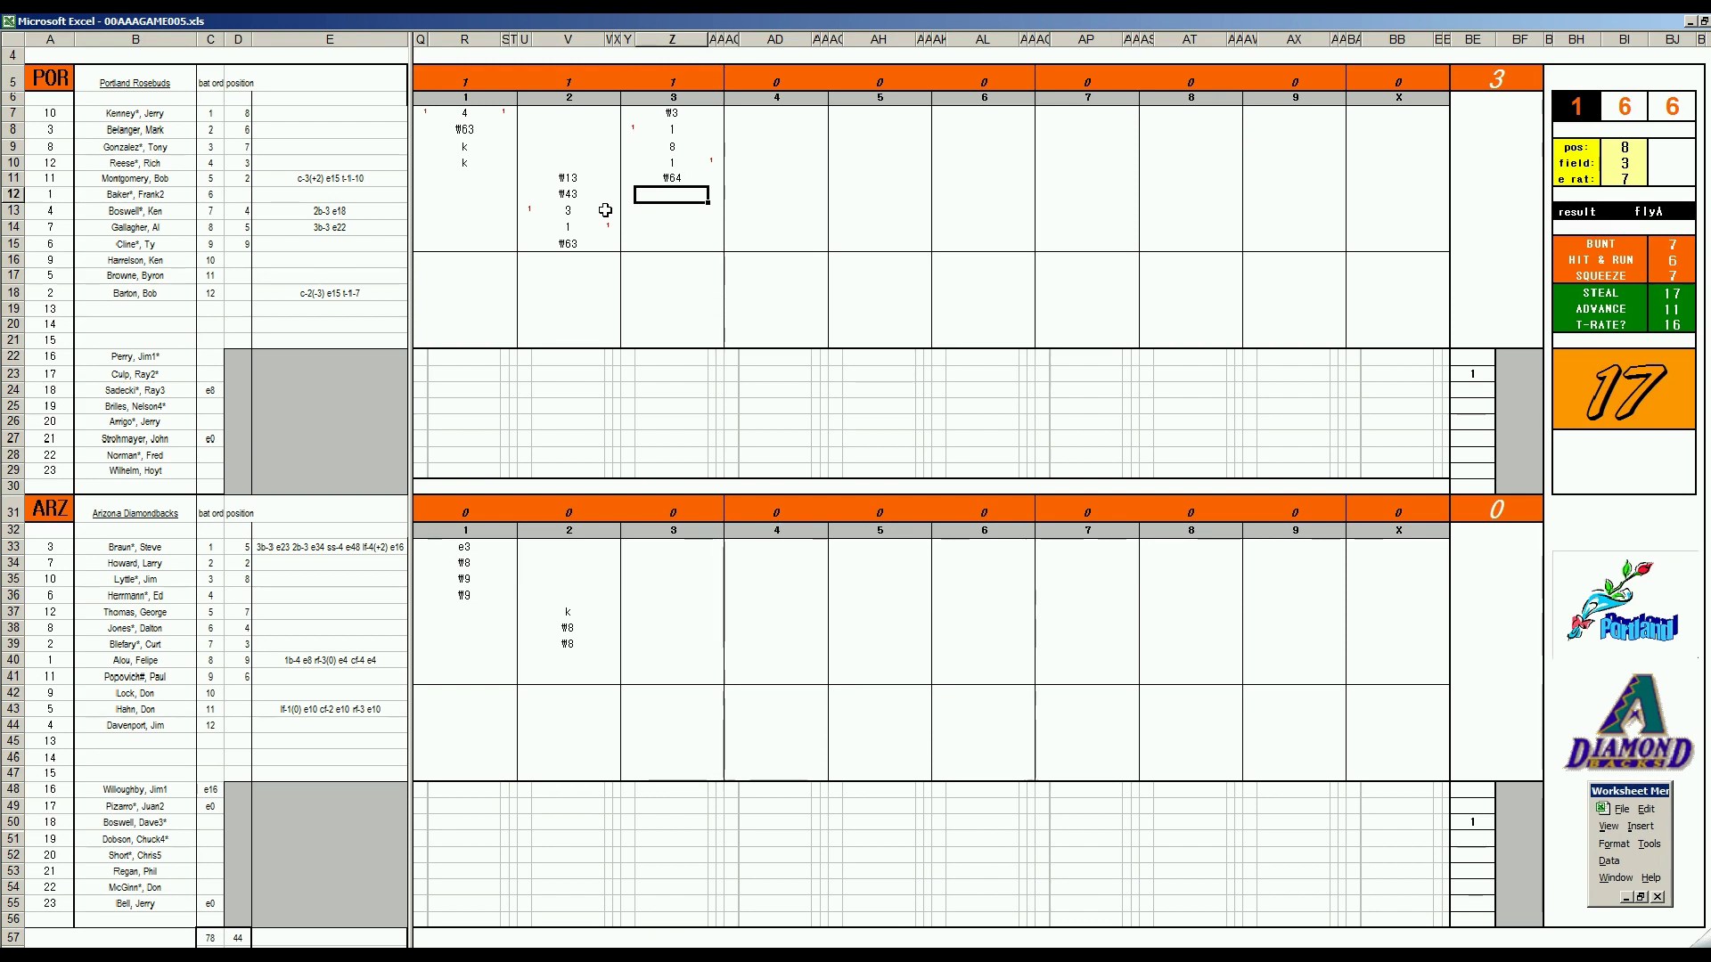
{"action": "type", "text": "#33"}
Enter #13 in Z40 for Arizona's leadoff batter of the third inning
{"action": "left_click", "coordinate": [677, 662]}
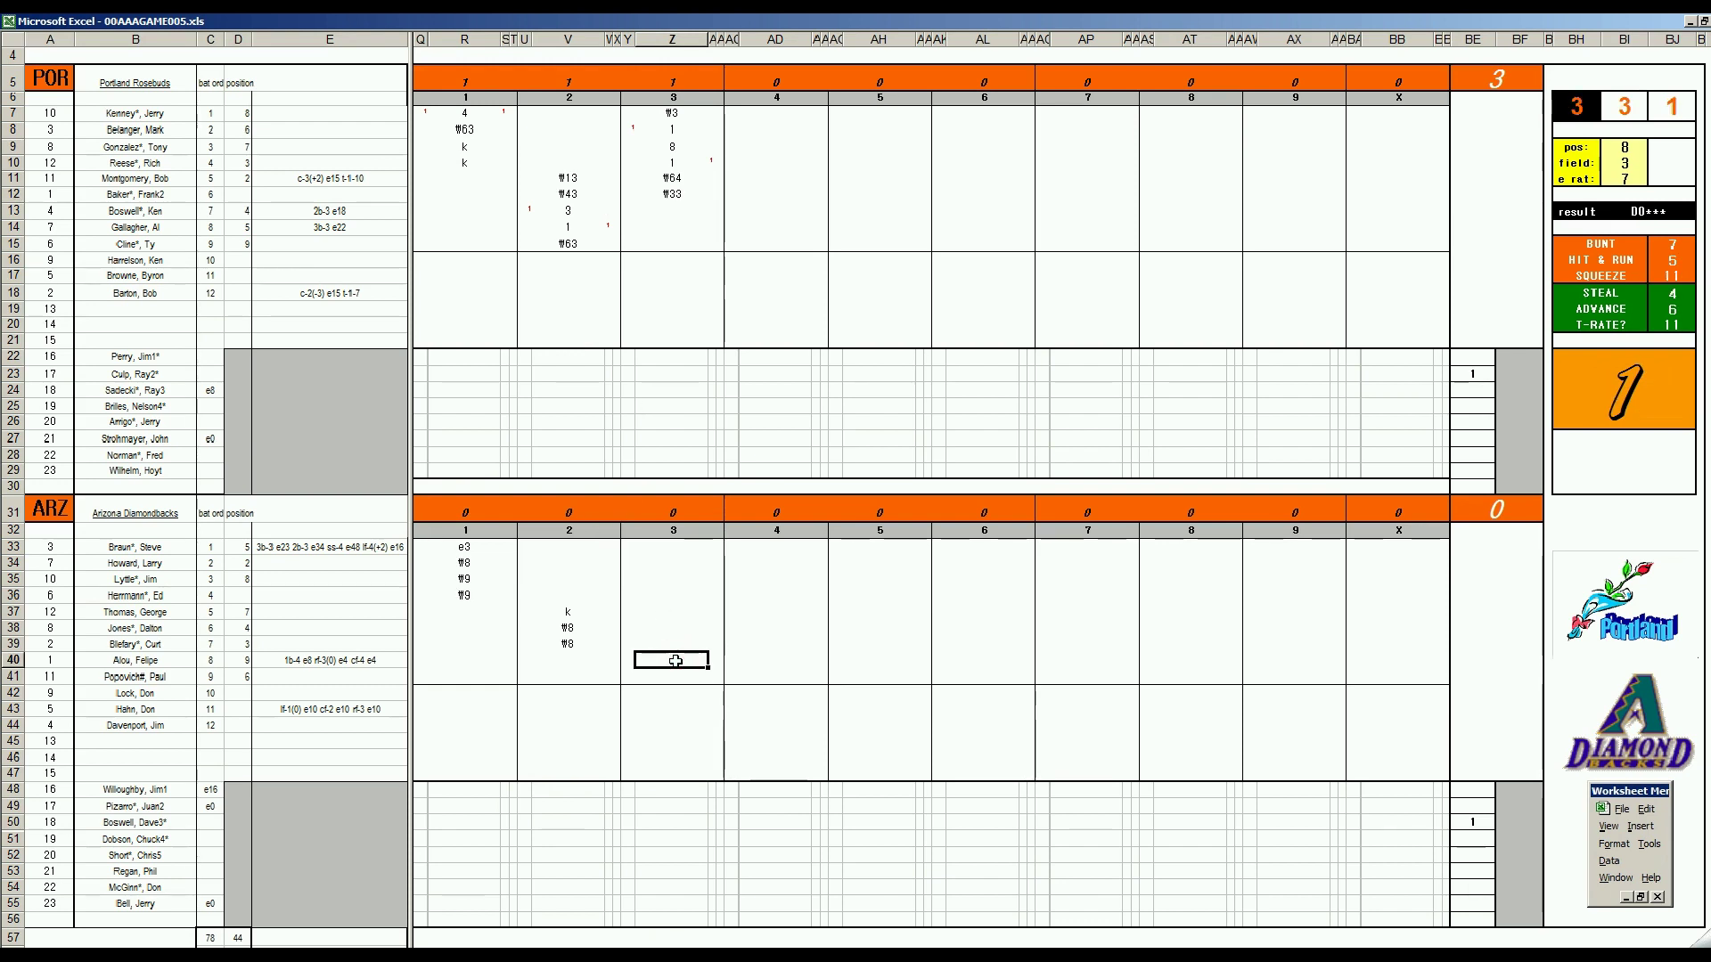
{"action": "type", "text": "#8"}
{"action": "key", "text": "Return"}
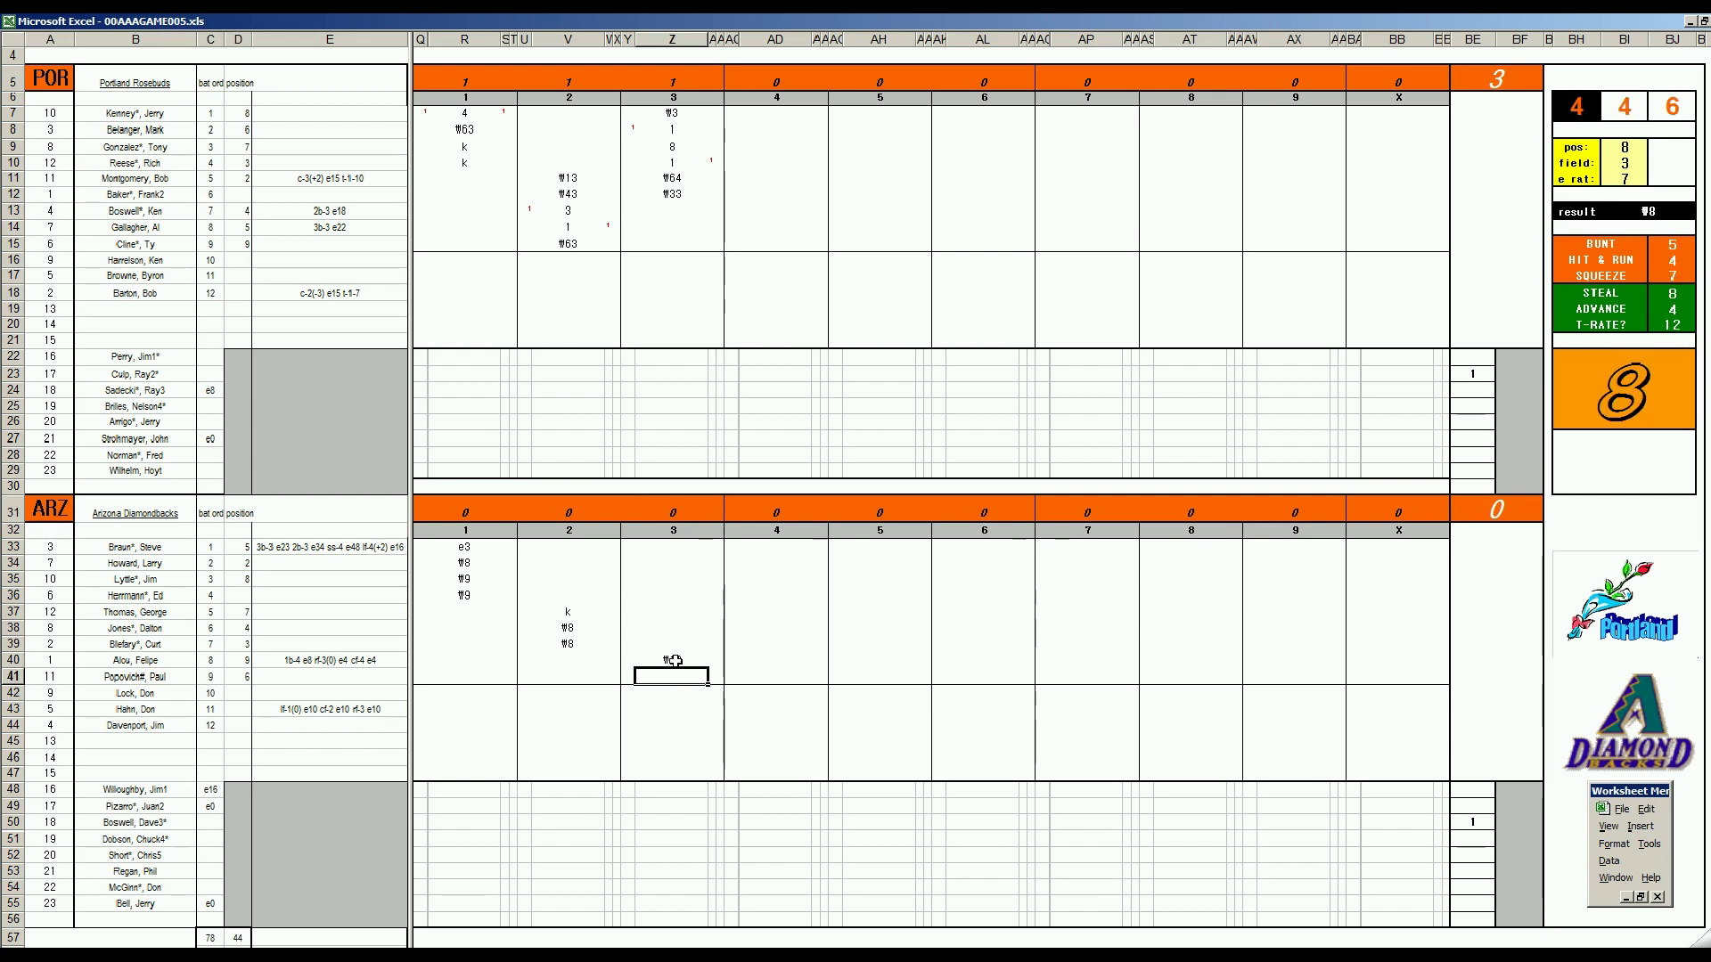
Set the fielding check inputs to position 6, field rating 2 and error rating 26
{"action": "key", "text": "ctrl+q"}
{"action": "type", "text": "6"}
{"action": "key", "text": "Return"}
{"action": "type", "text": "2"}
{"action": "key", "text": "Return"}
{"action": "type", "text": "26"}
{"action": "key", "text": "Return"}
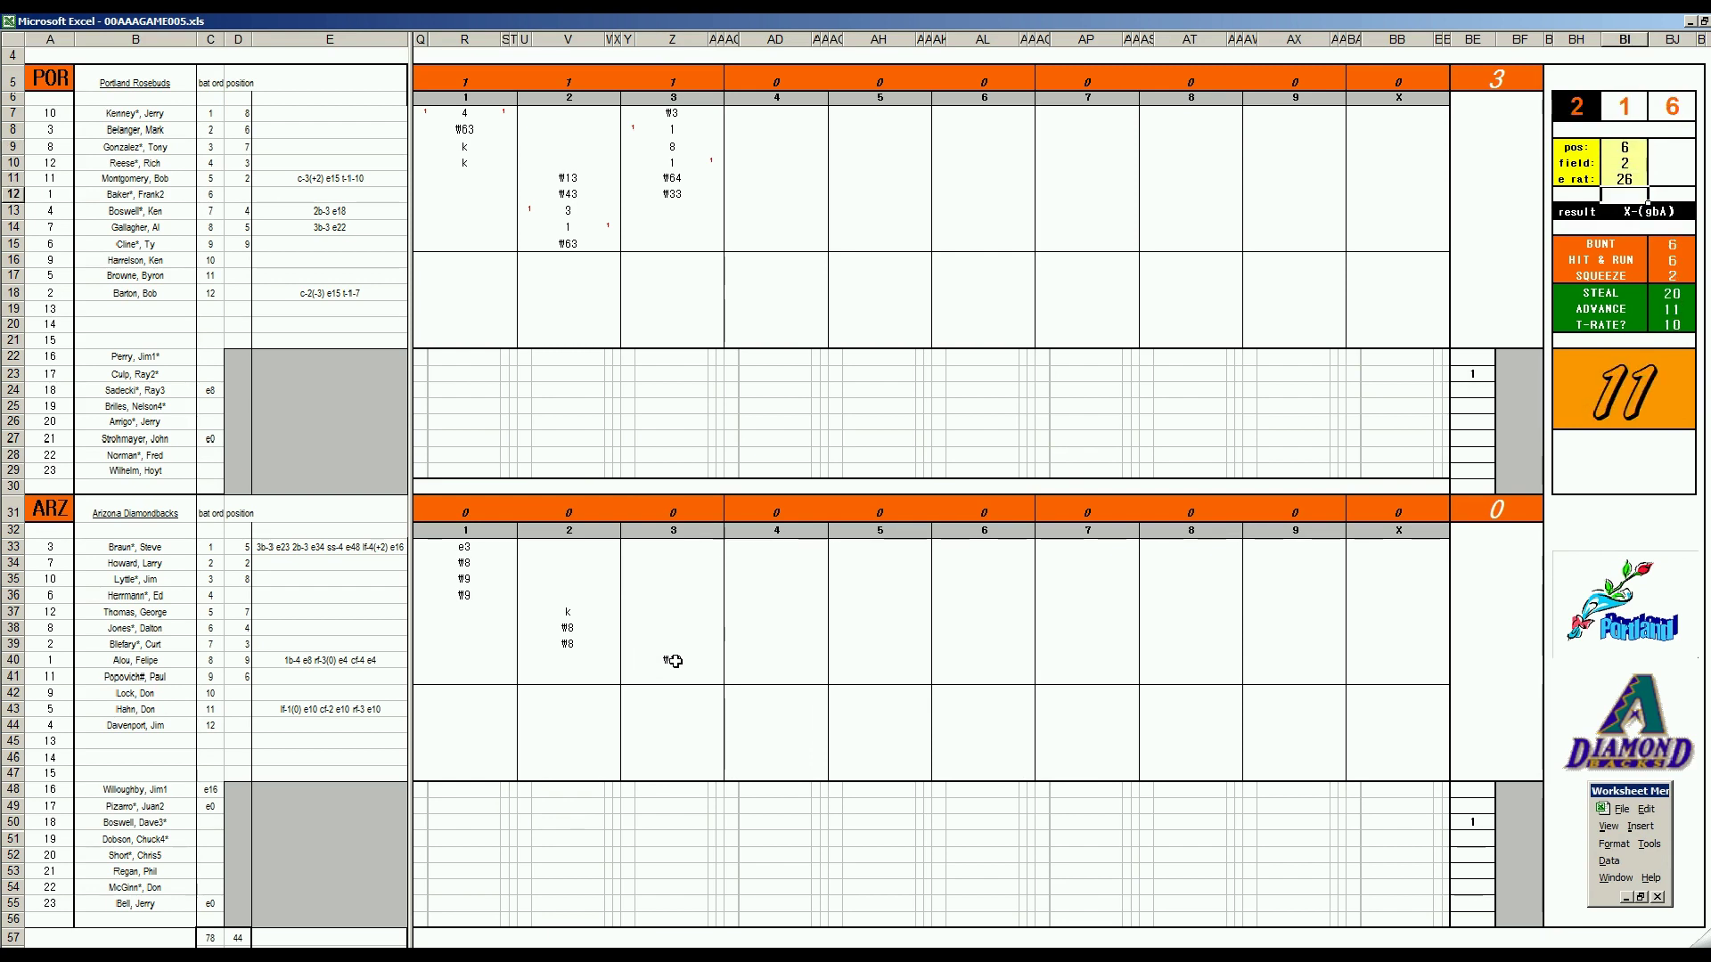
Complete Arizona's third inning with #63 in Z41 and #13 in Z33
{"action": "left_click", "coordinate": [673, 676]}
{"action": "type", "text": "#8"}
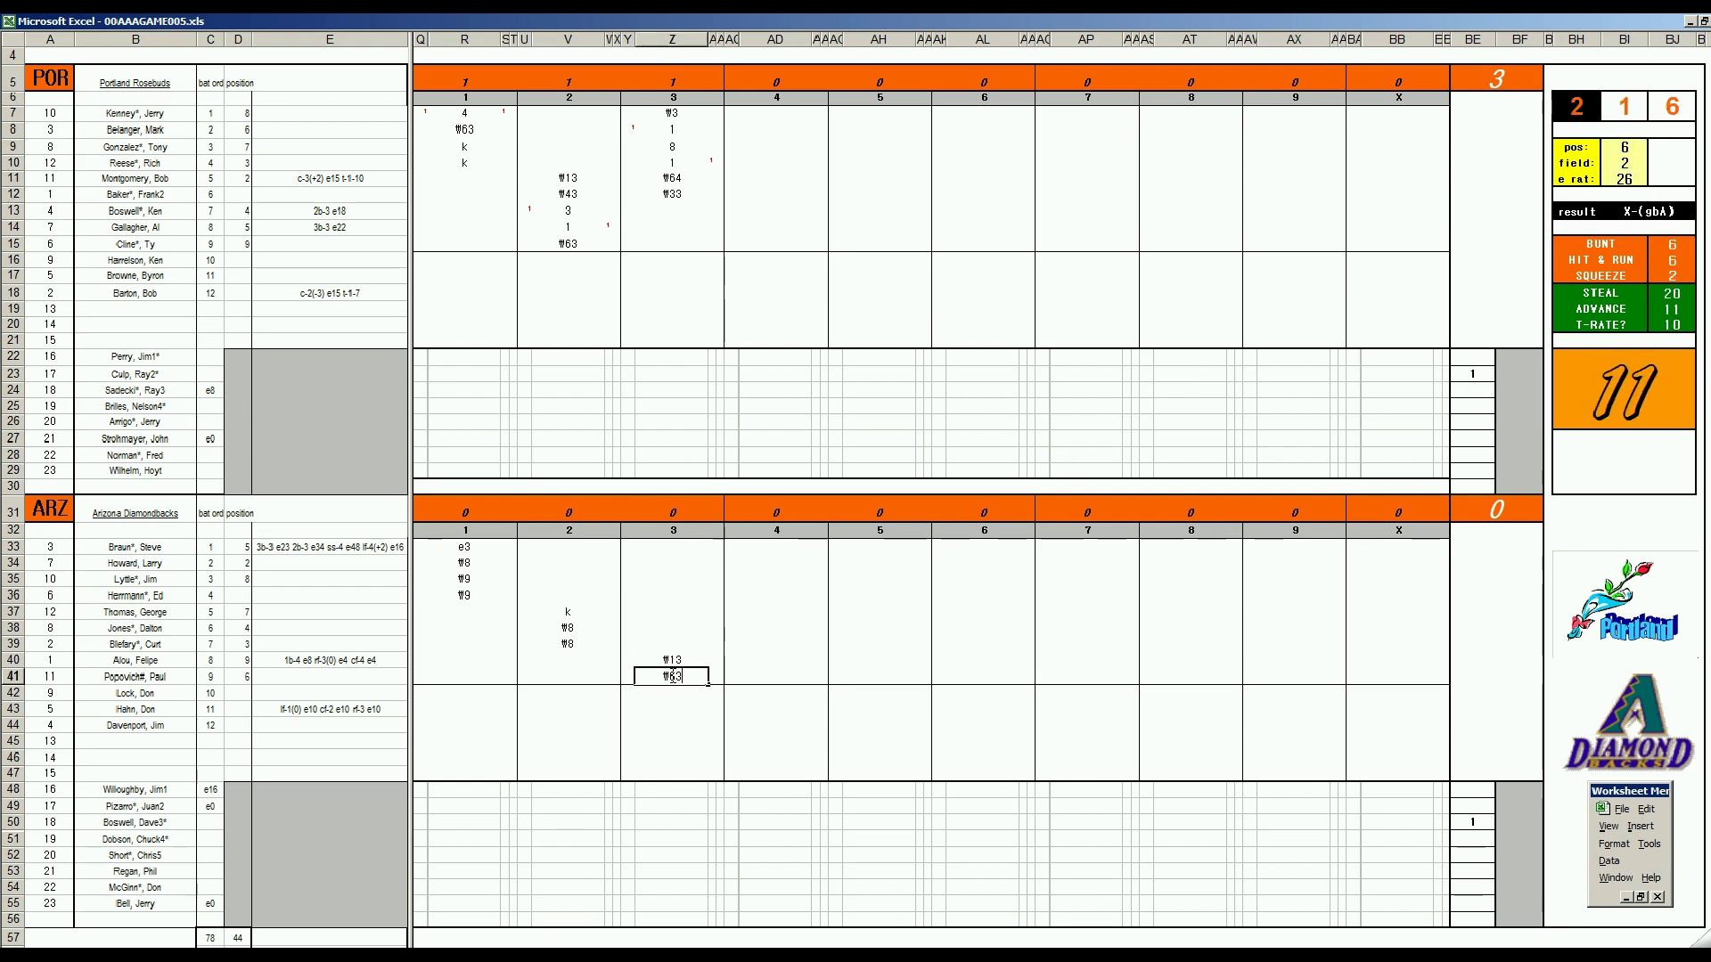
{"action": "key", "text": "Up"}
{"action": "key", "text": "Up"}
{"action": "key", "text": "Up"}
{"action": "key", "text": "Up"}
{"action": "key", "text": "Up"}
{"action": "key", "text": "Up"}
{"action": "key", "text": "Up"}
{"action": "key", "text": "Up"}
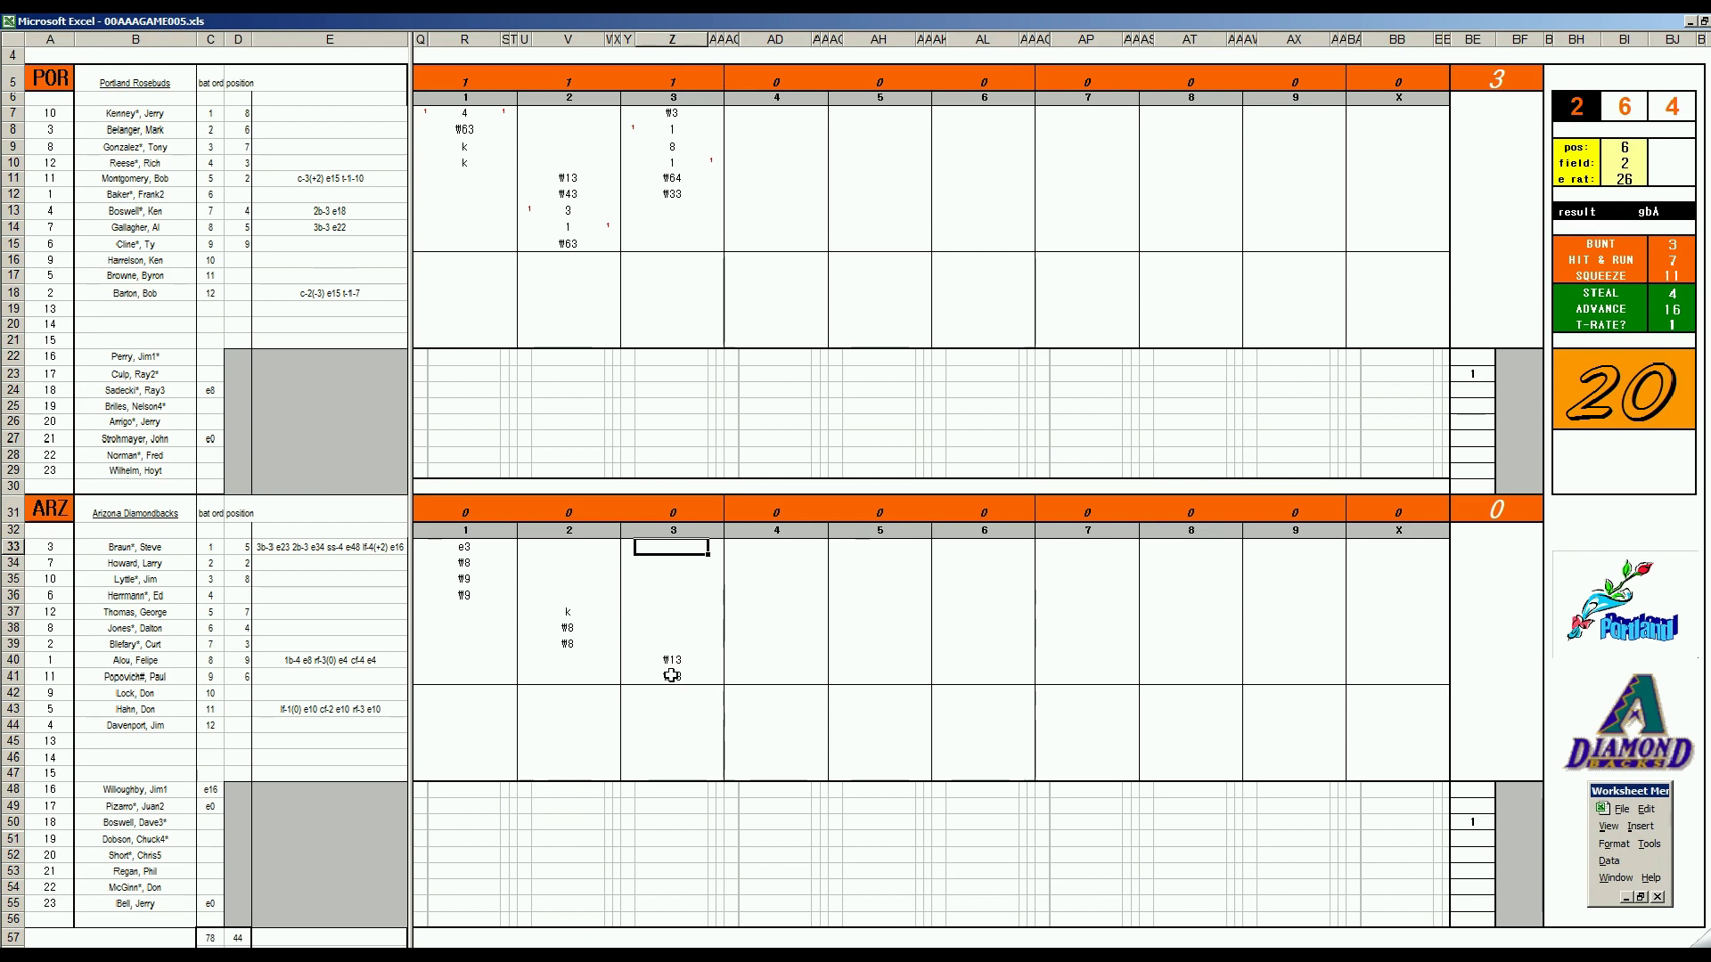
{"action": "type", "text": "#13"}
Record Portland's first three fourth-inning results in AD13:AD15 as 8, k and #46
{"action": "left_click", "coordinate": [753, 211]}
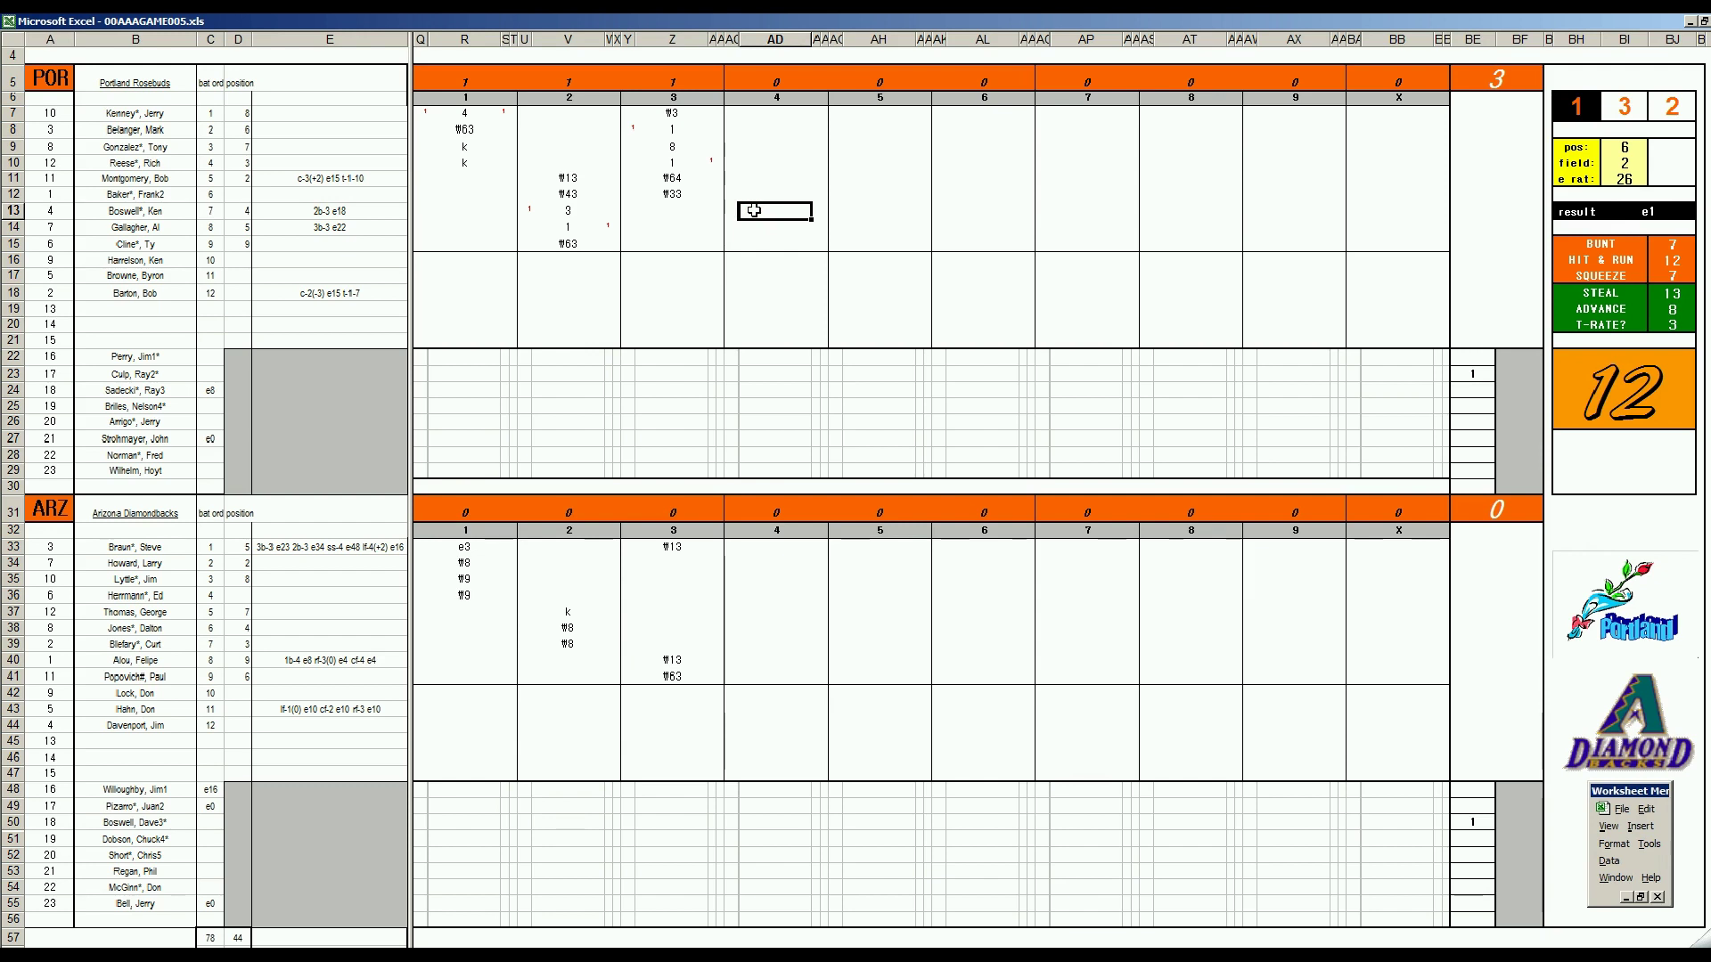
{"action": "type", "text": "8"}
{"action": "key", "text": "Return"}
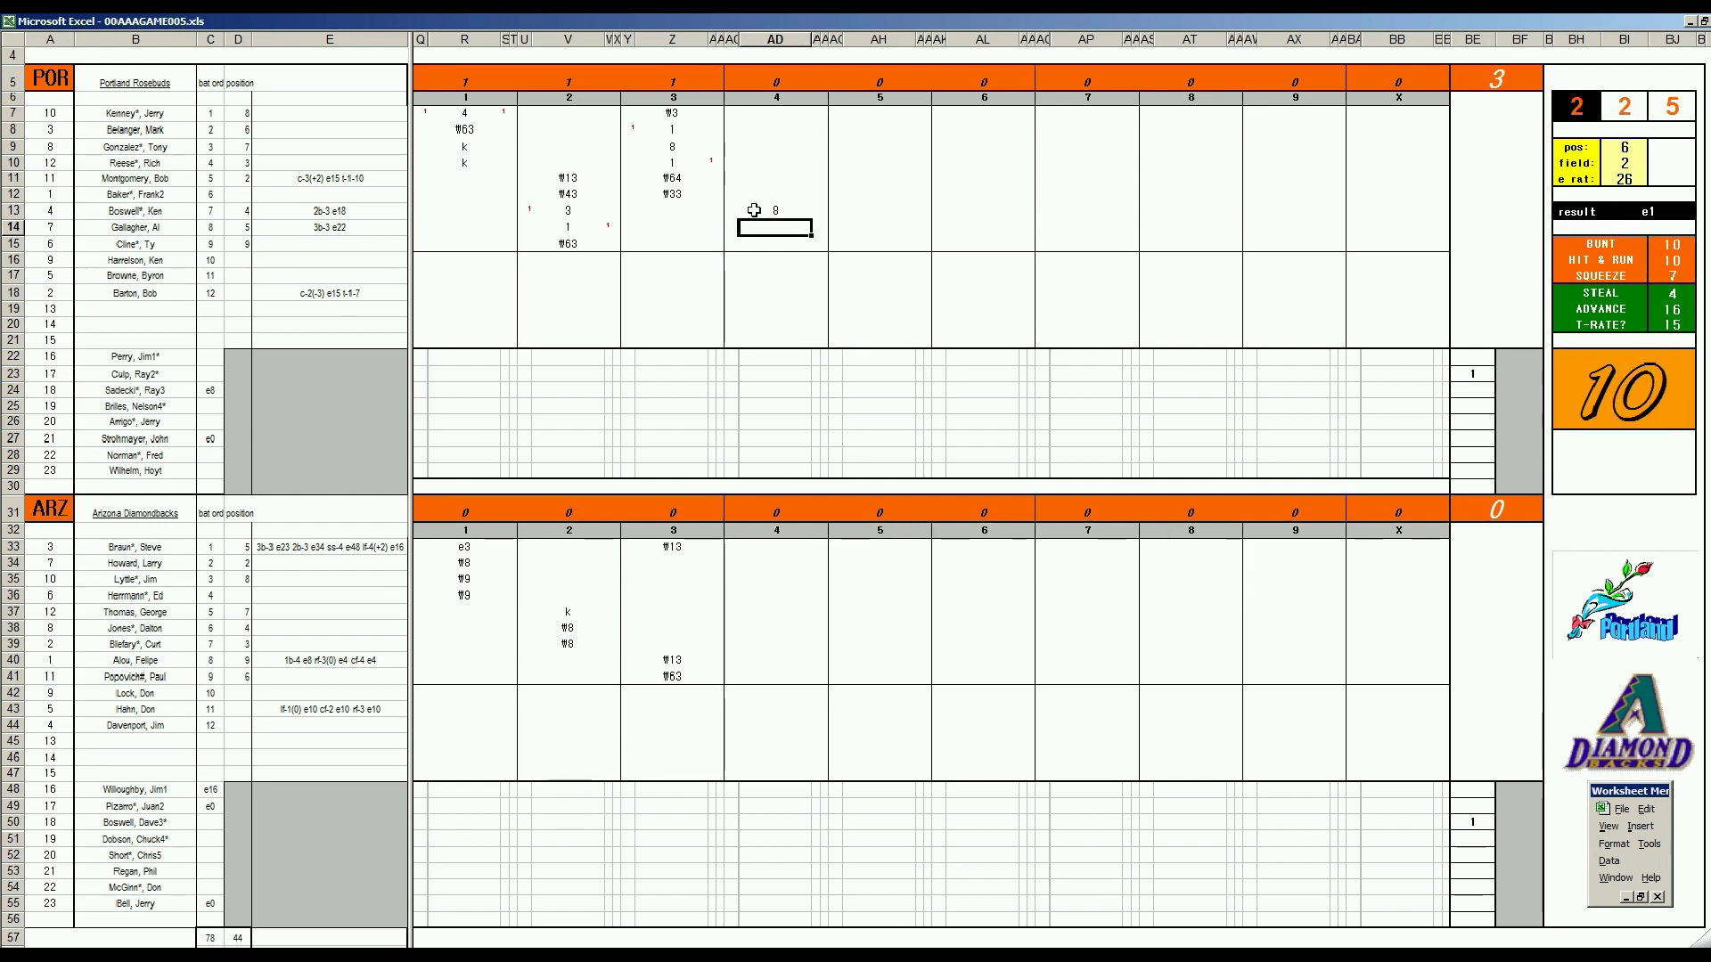
{"action": "type", "text": "k"}
{"action": "key", "text": "Return"}
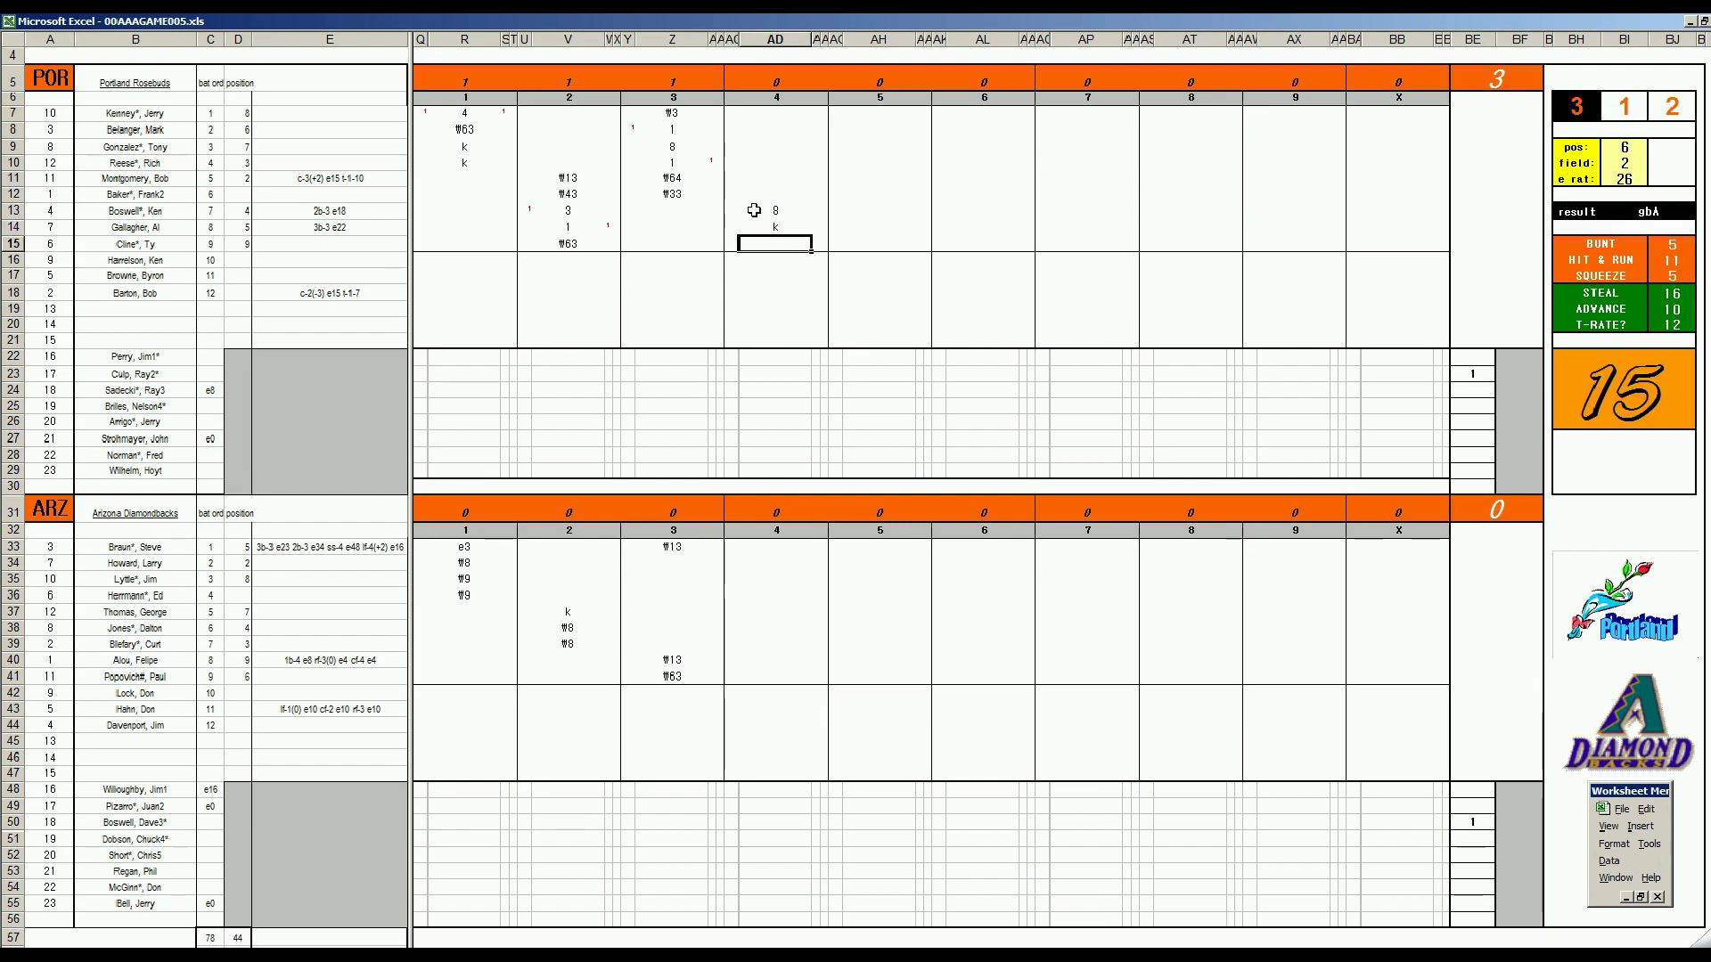
{"action": "type", "text": "\\46"}
Enter #3 in AD7 for Portland's leadoff hitter to end the team's fourth inning
{"action": "key", "text": "Up"}
{"action": "key", "text": "Up"}
{"action": "key", "text": "Up"}
{"action": "key", "text": "Up"}
{"action": "key", "text": "Up"}
{"action": "key", "text": "Up"}
{"action": "key", "text": "Up"}
{"action": "key", "text": "Up"}
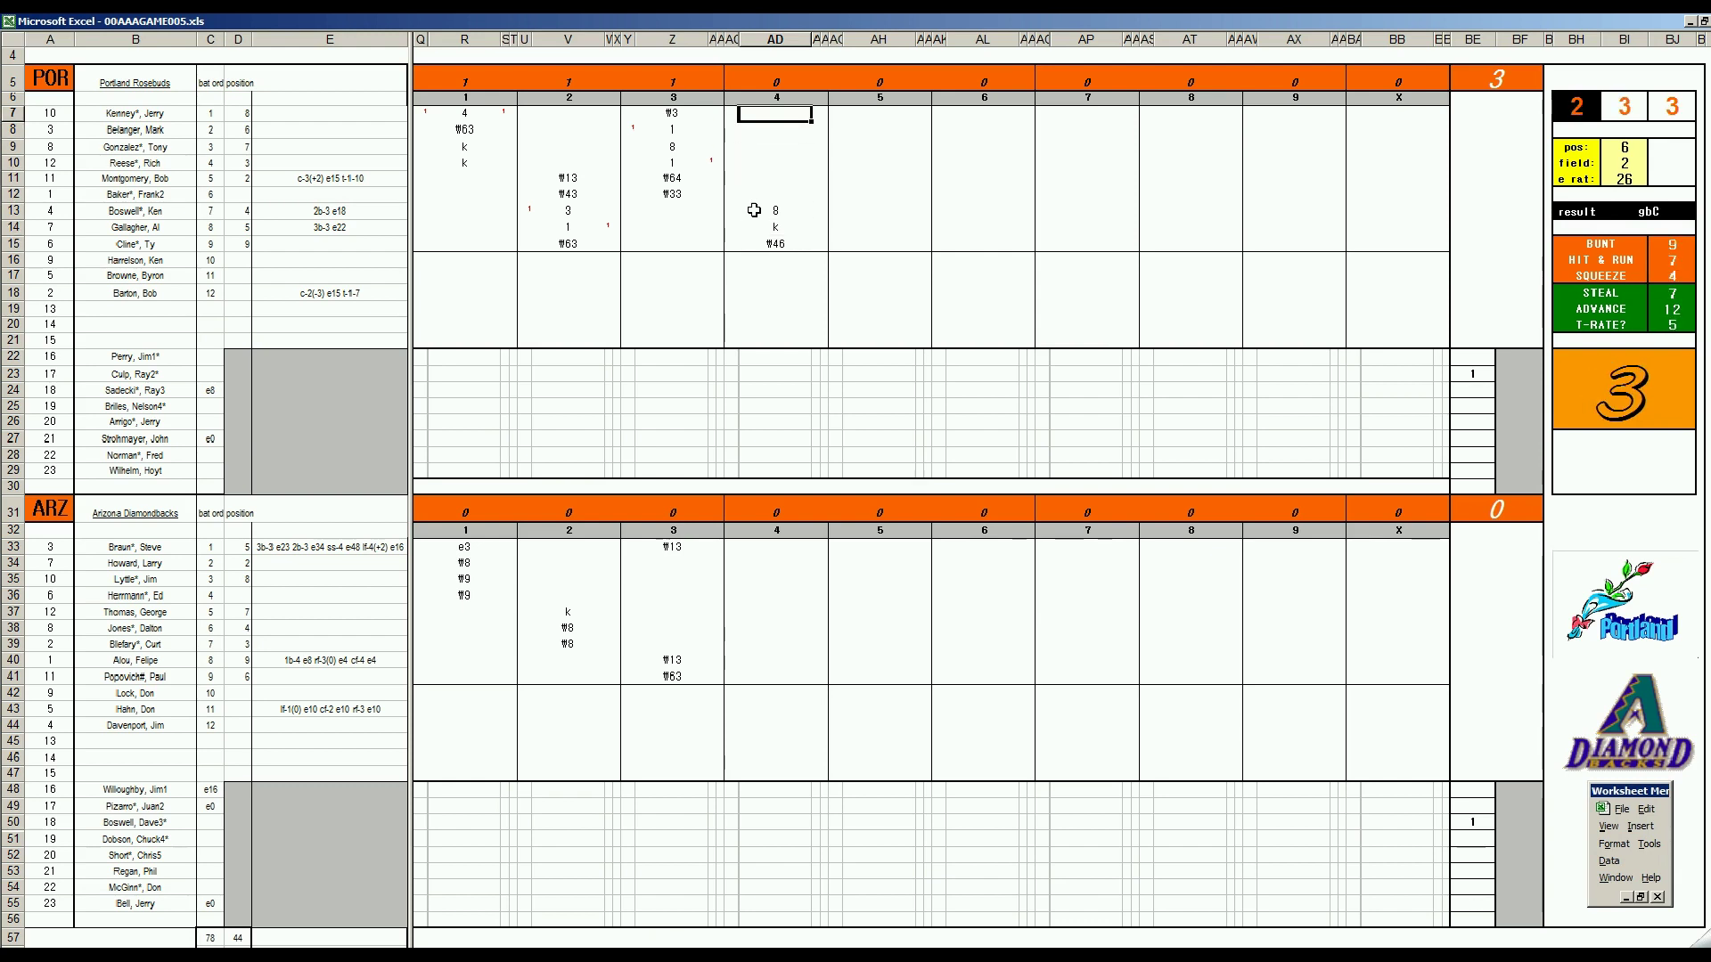
{"action": "type", "text": "\\3"}
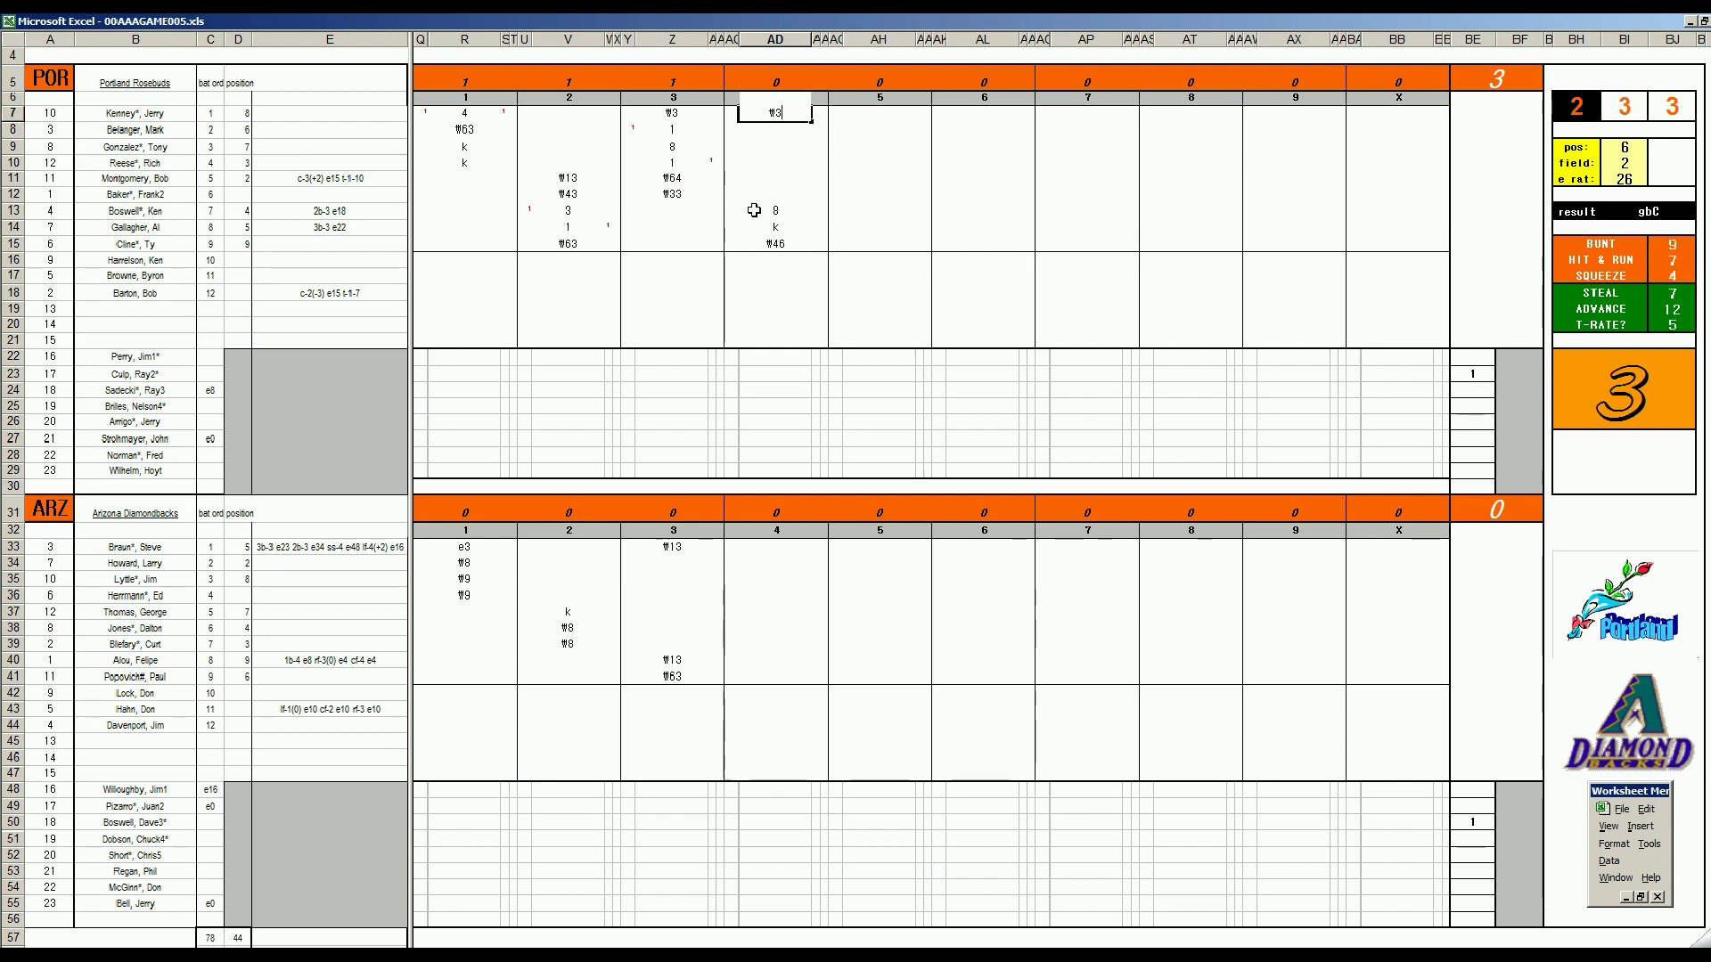
Enter k in AD34 for Arizona's leadoff batter of the fourth inning
{"action": "left_click", "coordinate": [763, 559]}
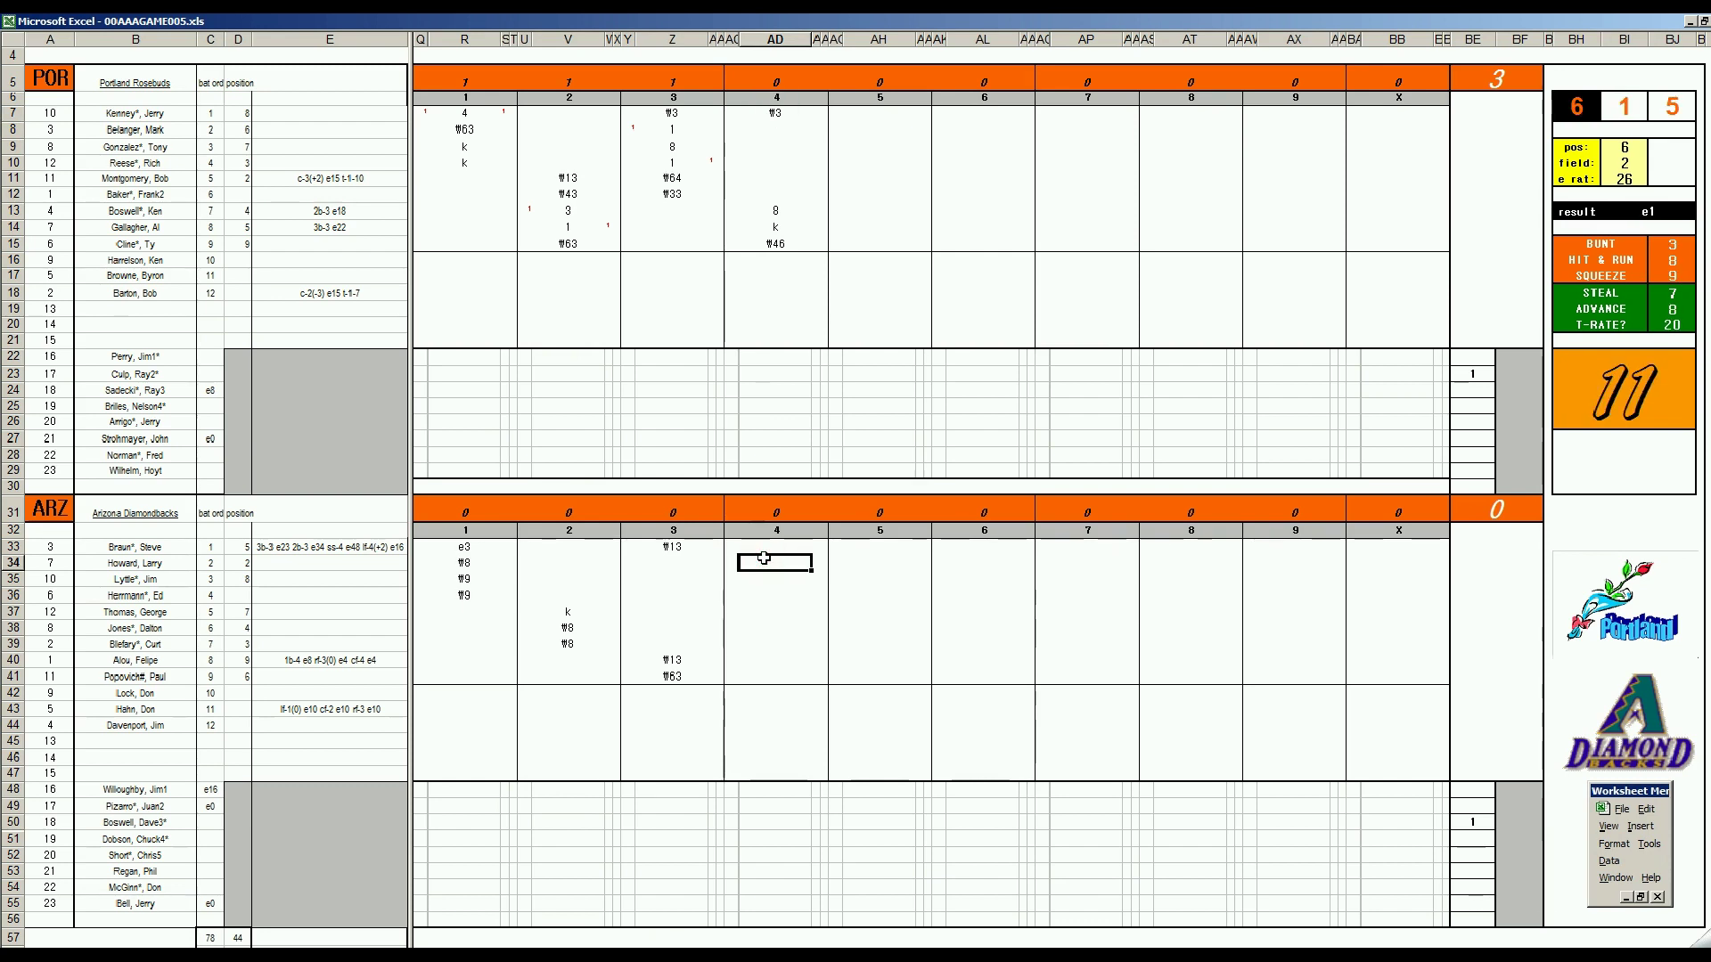
{"action": "type", "text": "k"}
{"action": "key", "text": "Return"}
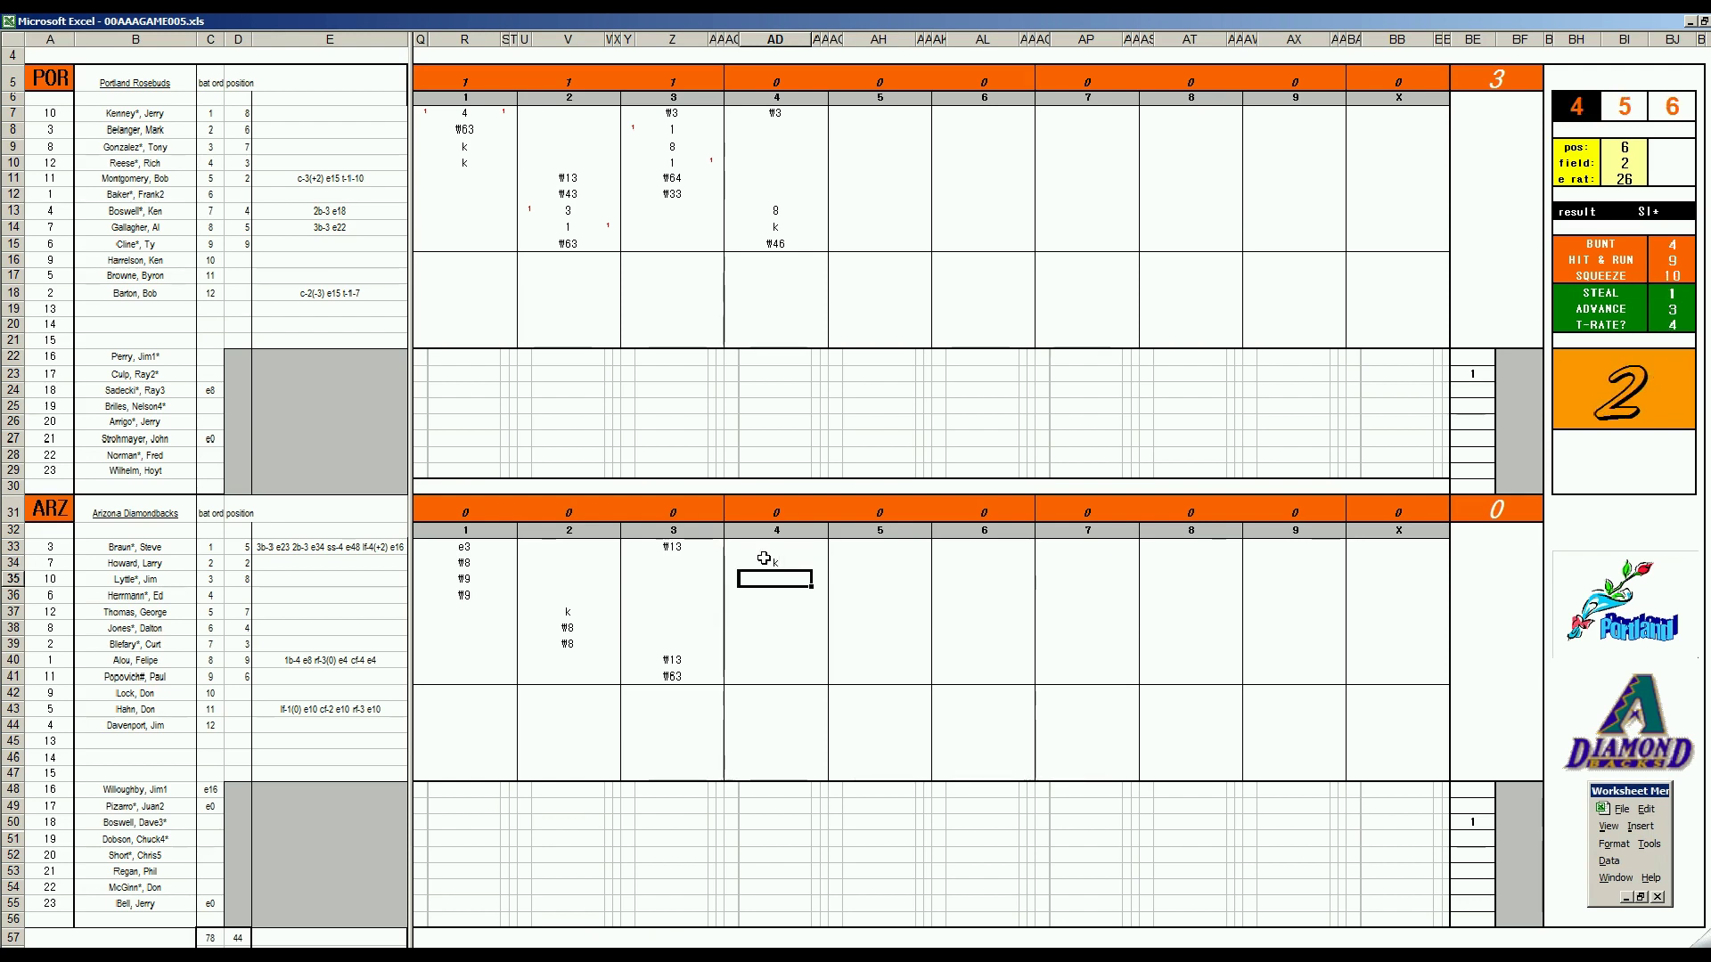
Set the fielding check inputs to position 3, field rating 2 and error rating 11
{"action": "type", "text": "3"}
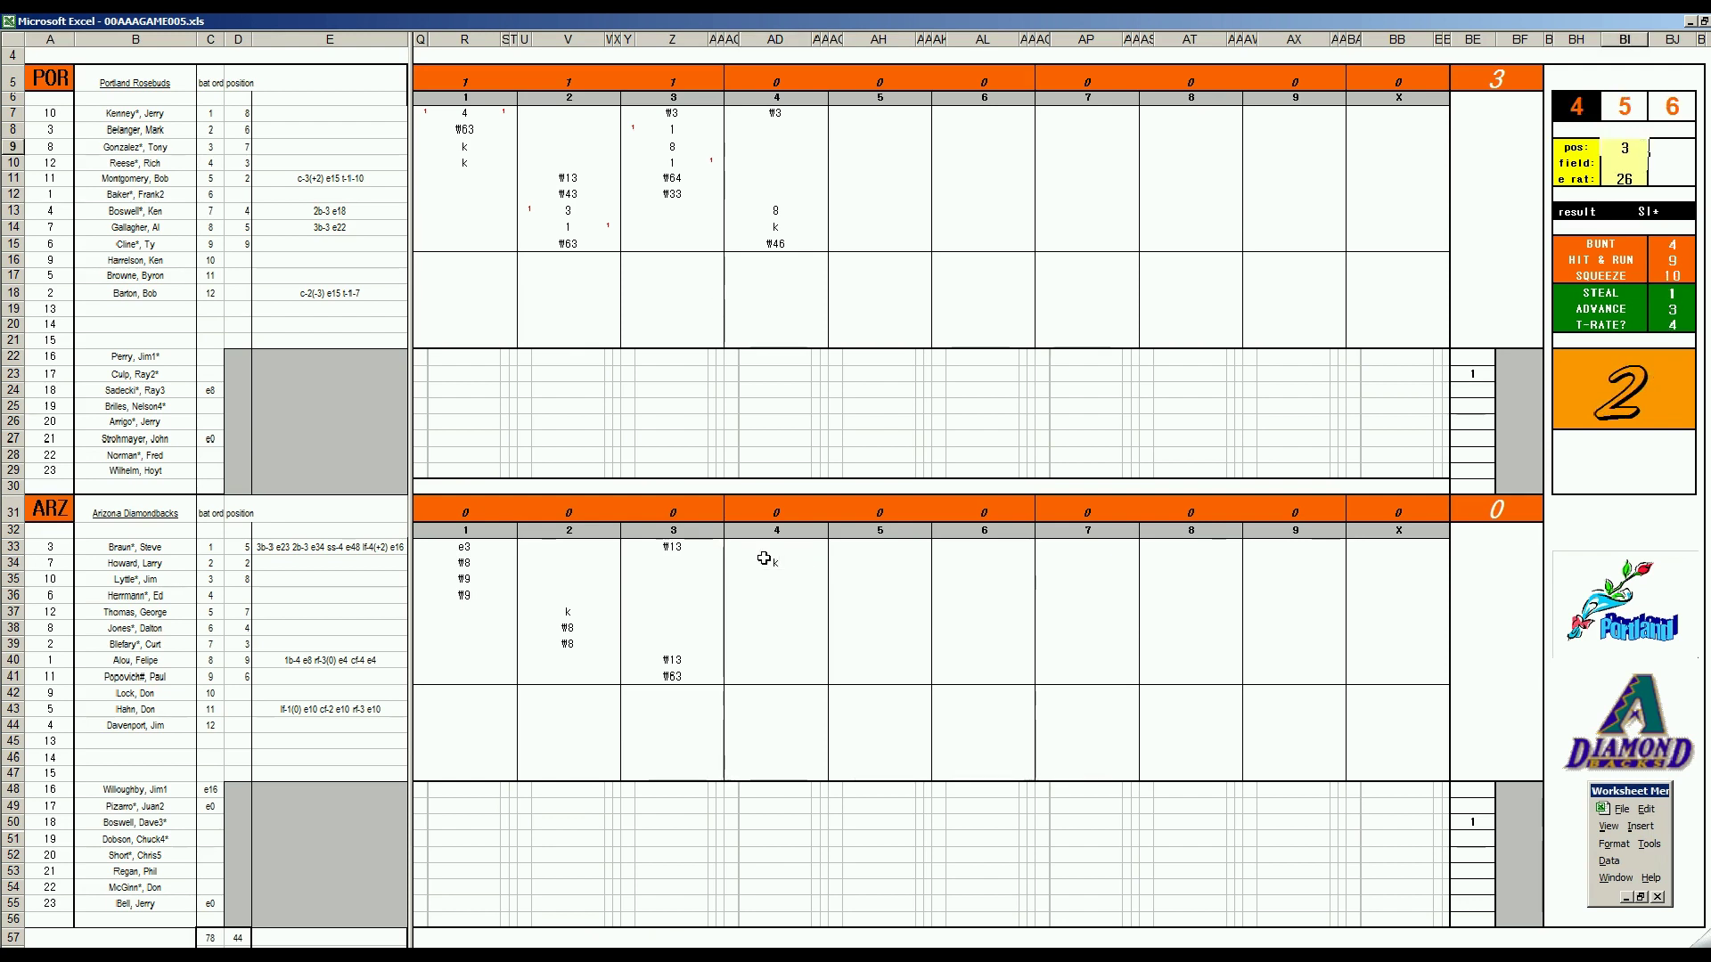
{"action": "key", "text": "Return"}
{"action": "type", "text": "2"}
{"action": "key", "text": "Return"}
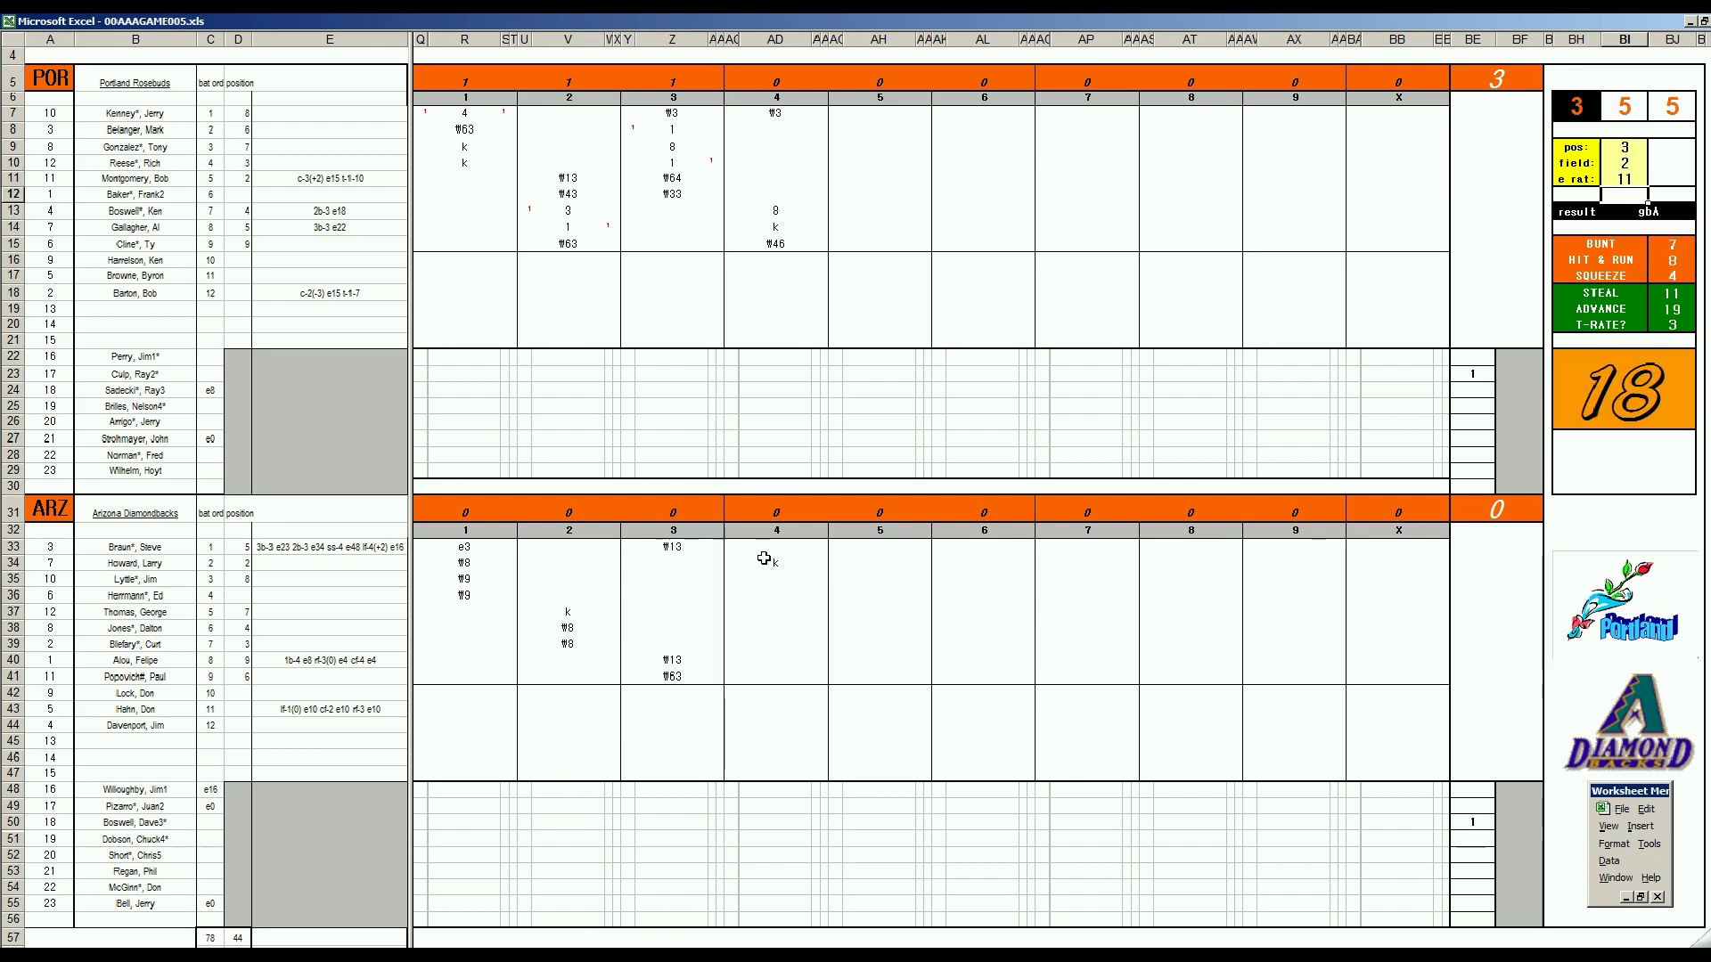
Record Arizona's remaining fourth-inning results in AD35:AD37 as #33, 4 and k, with scoring marks on both sides of the 4
{"action": "left_click", "coordinate": [781, 579]}
{"action": "type", "text": "#3"}
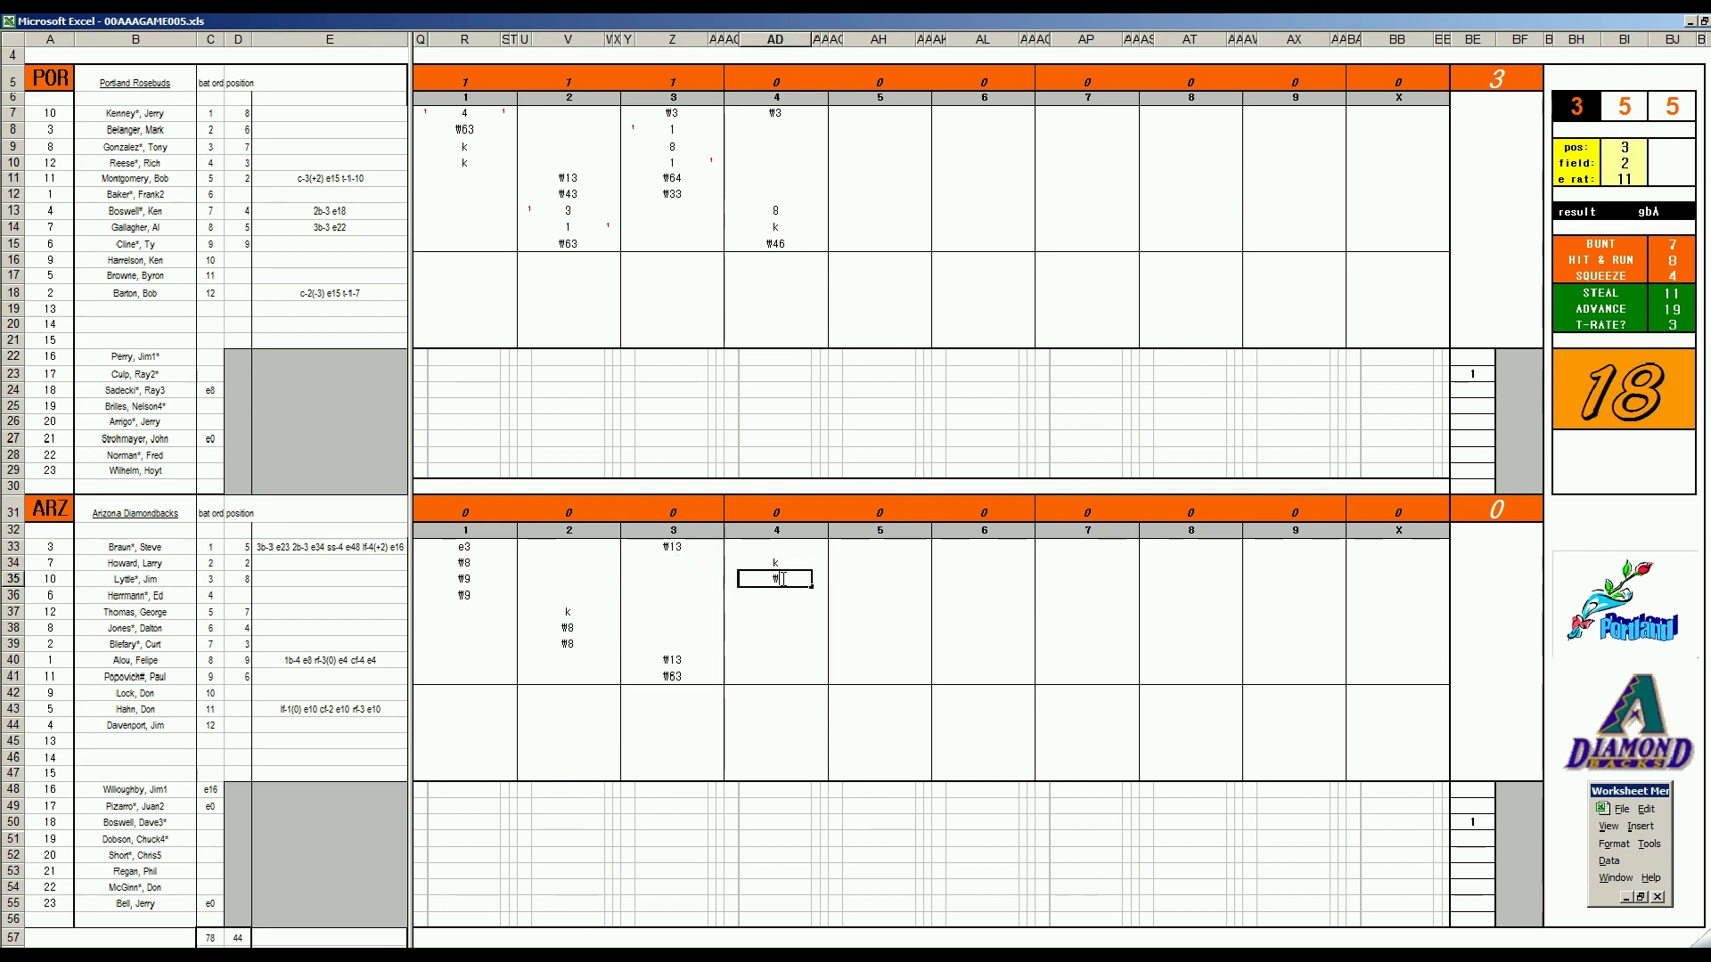
{"action": "key", "text": "Return"}
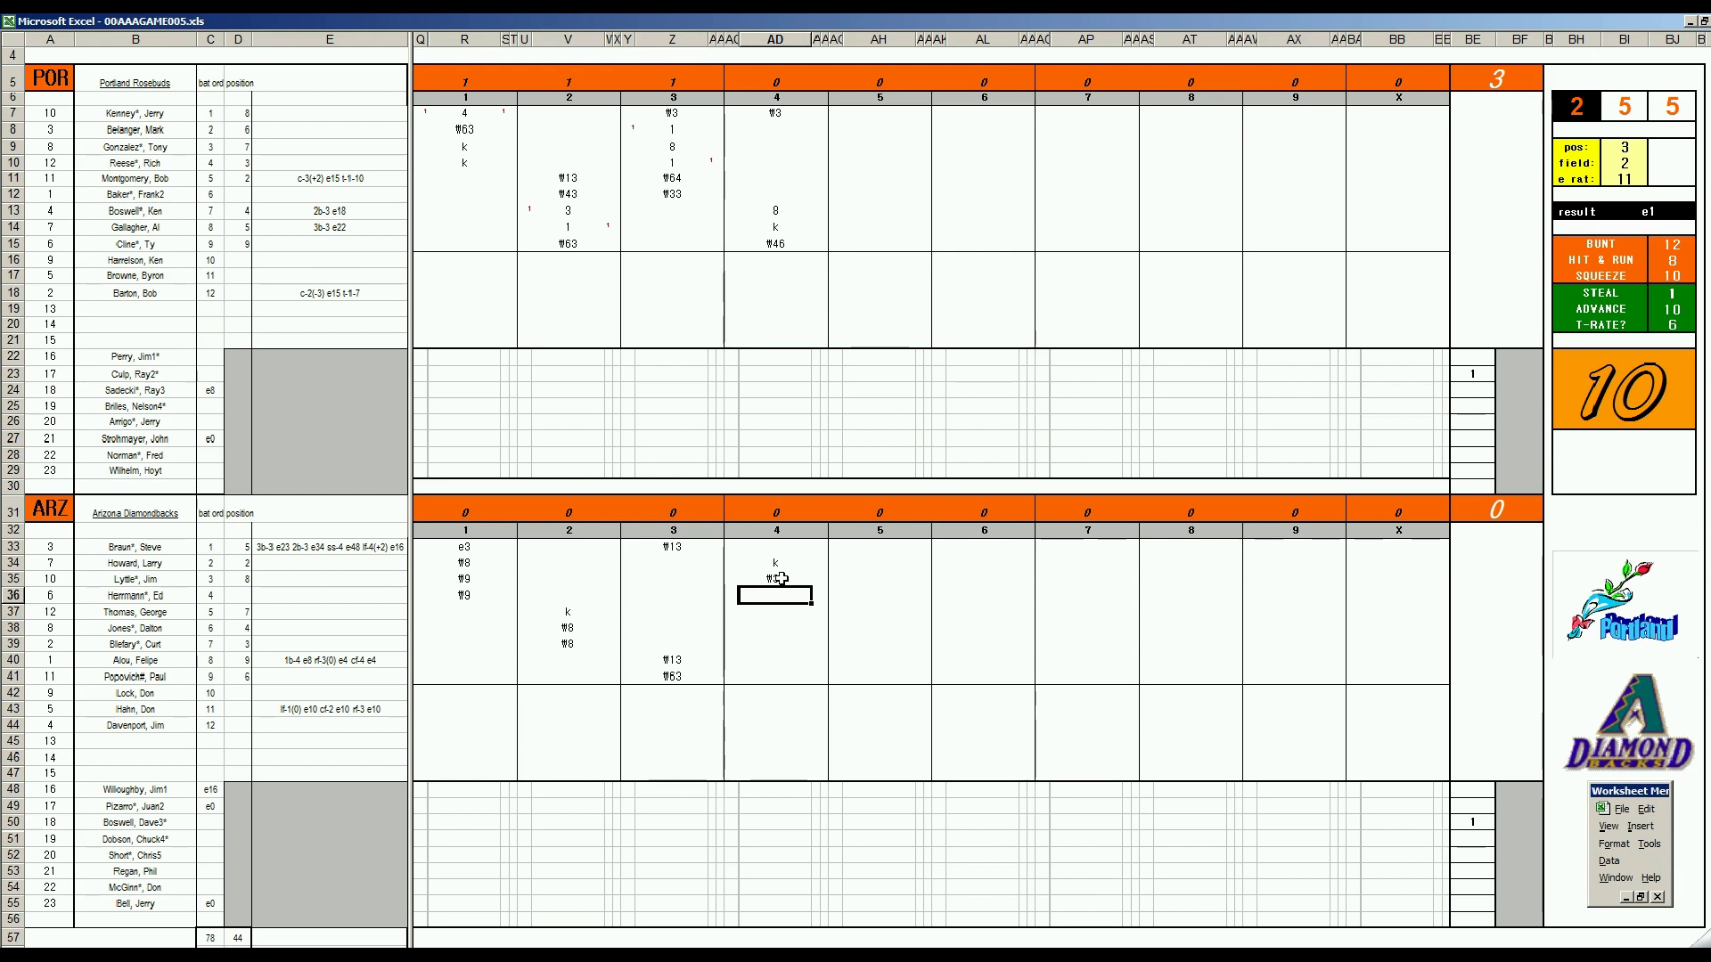
{"action": "type", "text": "4"}
{"action": "key", "text": "Return"}
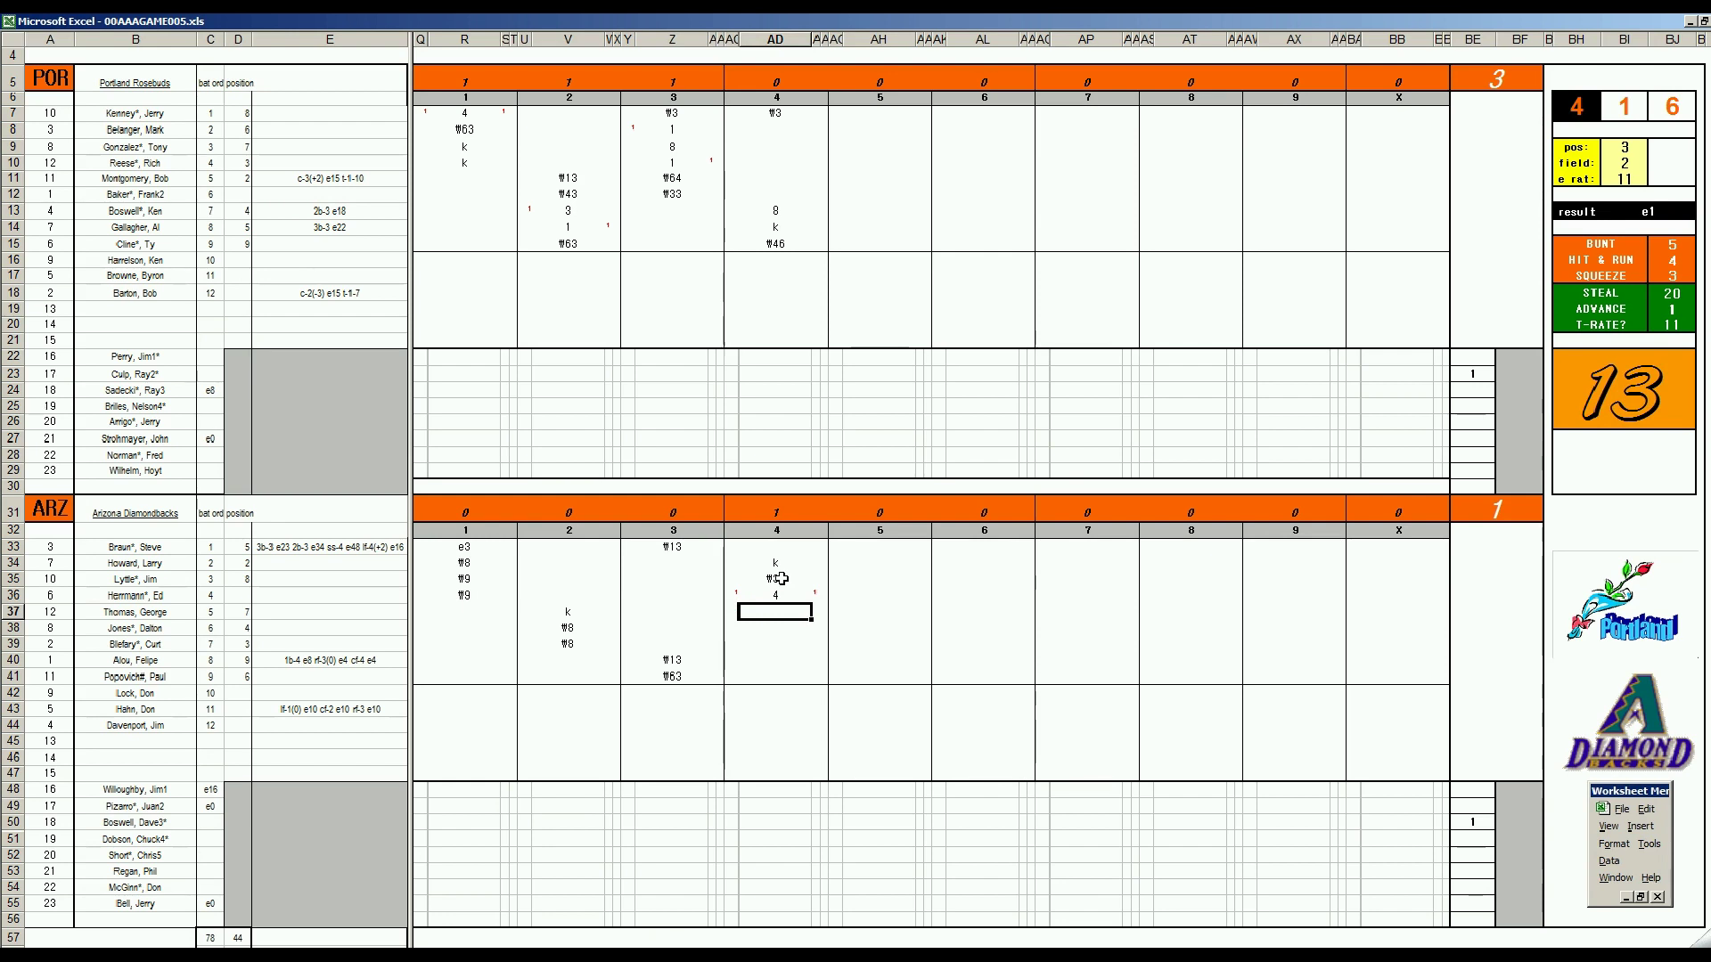
{"action": "type", "text": "k"}
Record Portland's fifth-inning results in AH8:AH11 as 1, k, #54 and #6
{"action": "left_click", "coordinate": [870, 130]}
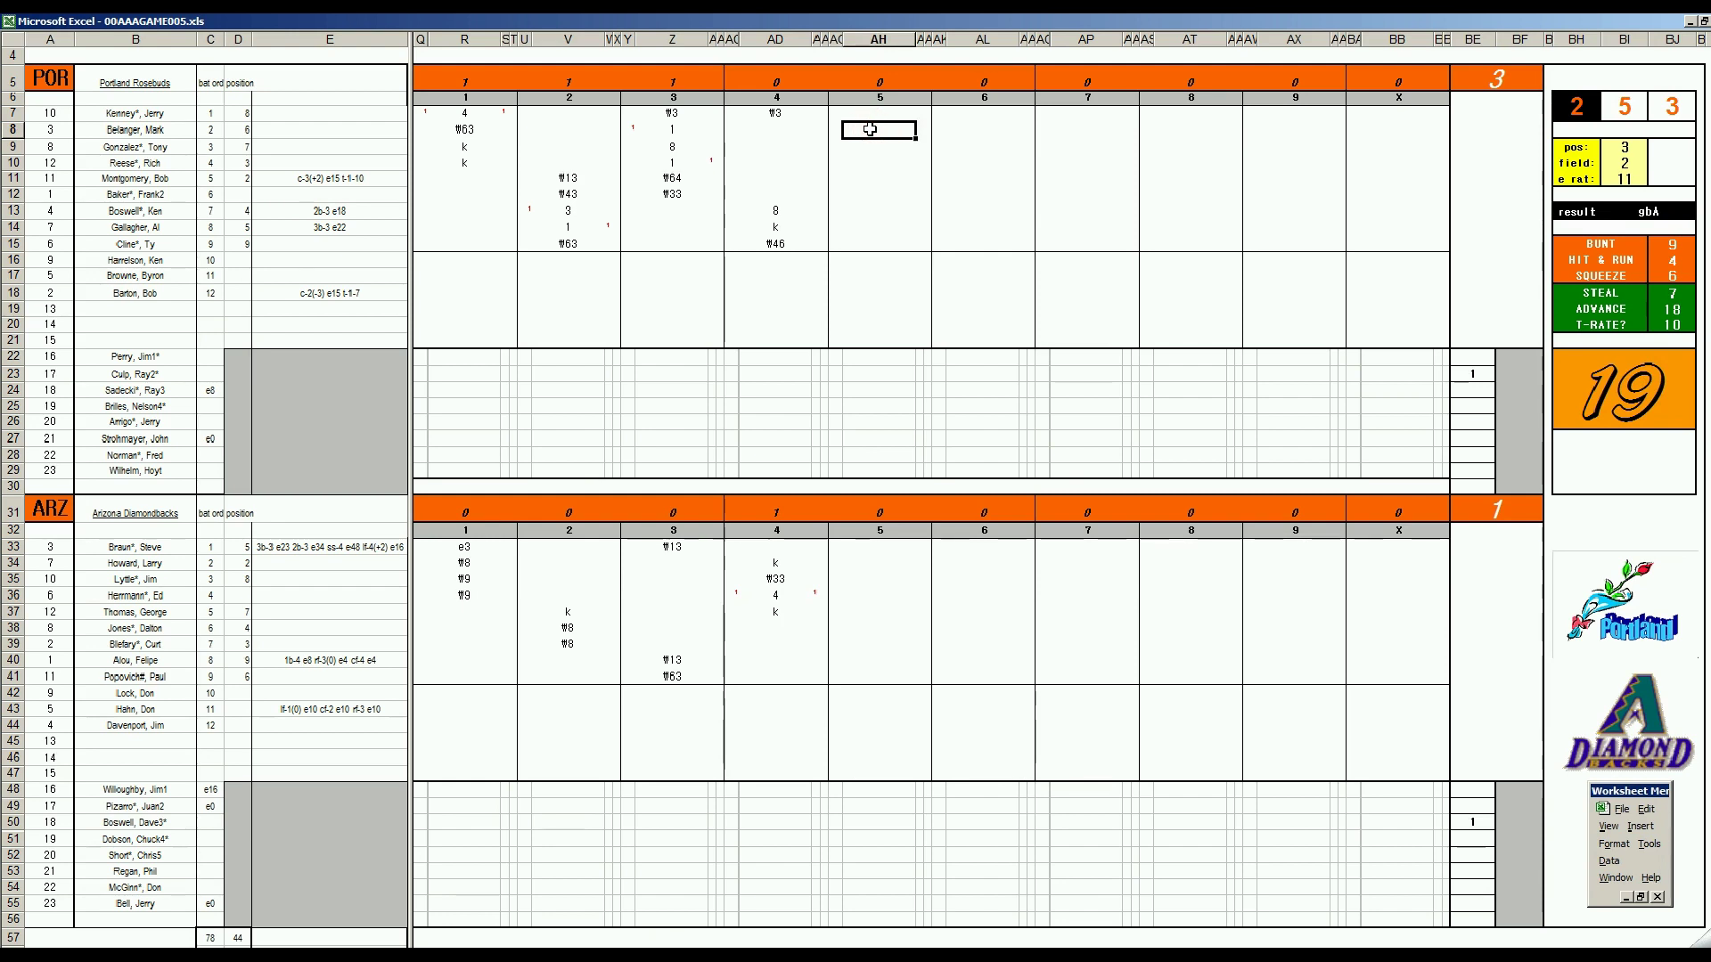
{"action": "type", "text": "1"}
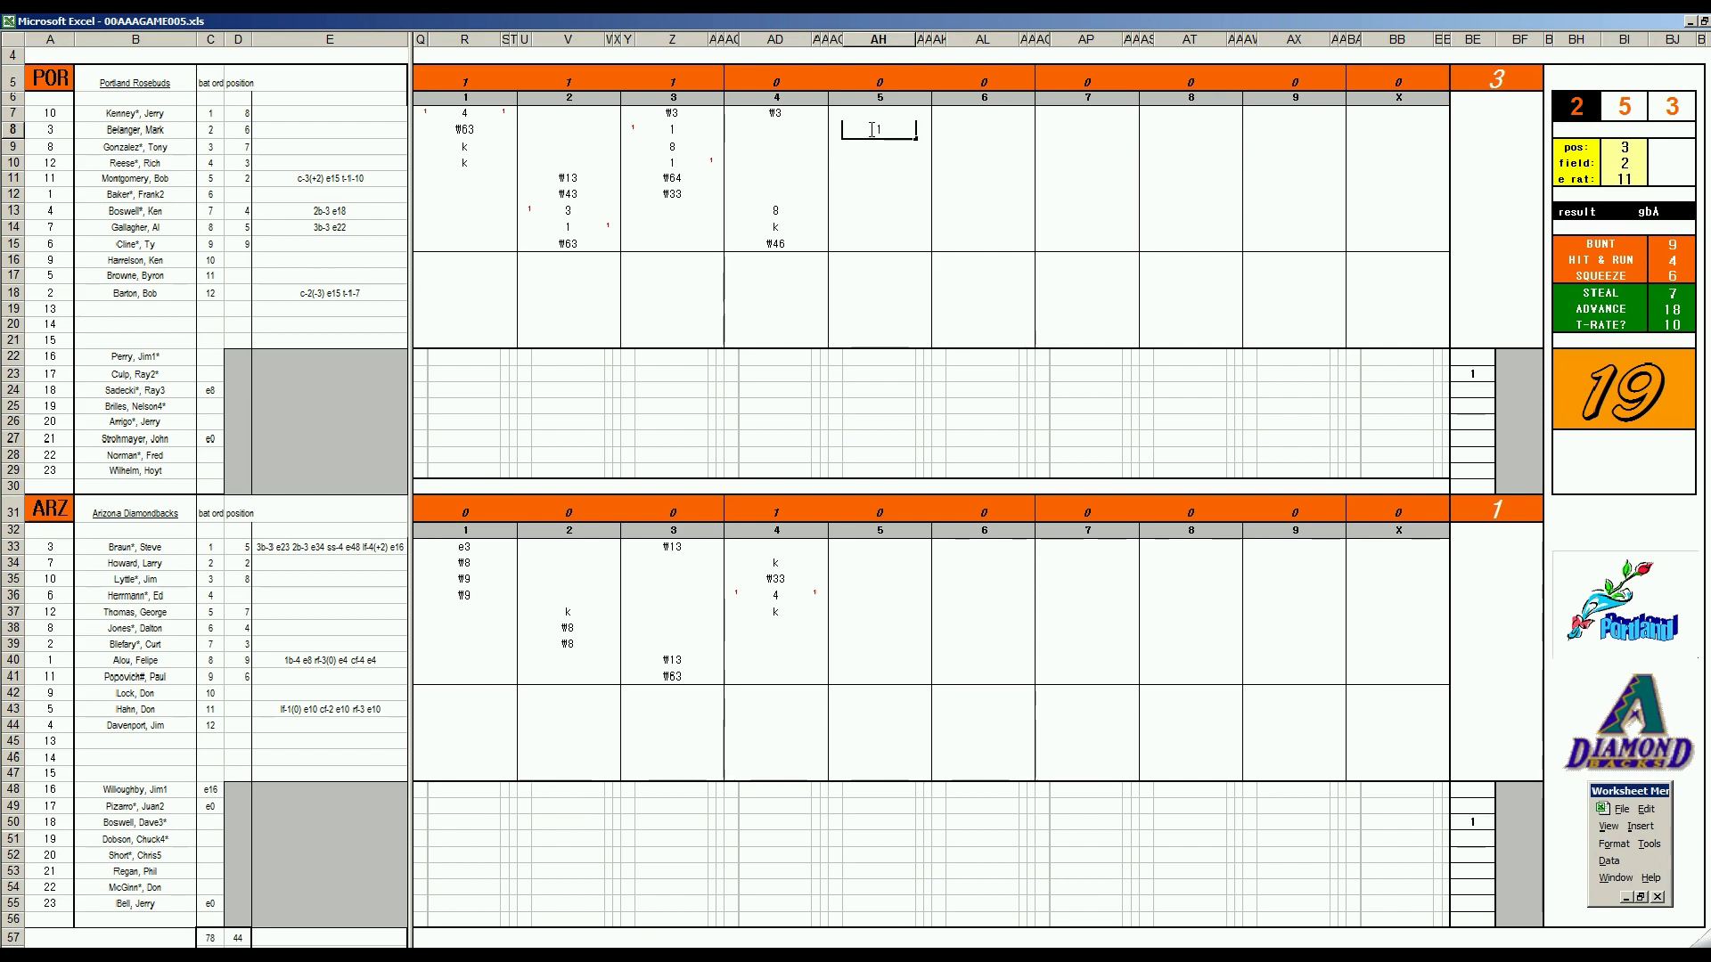
{"action": "key", "text": "Return"}
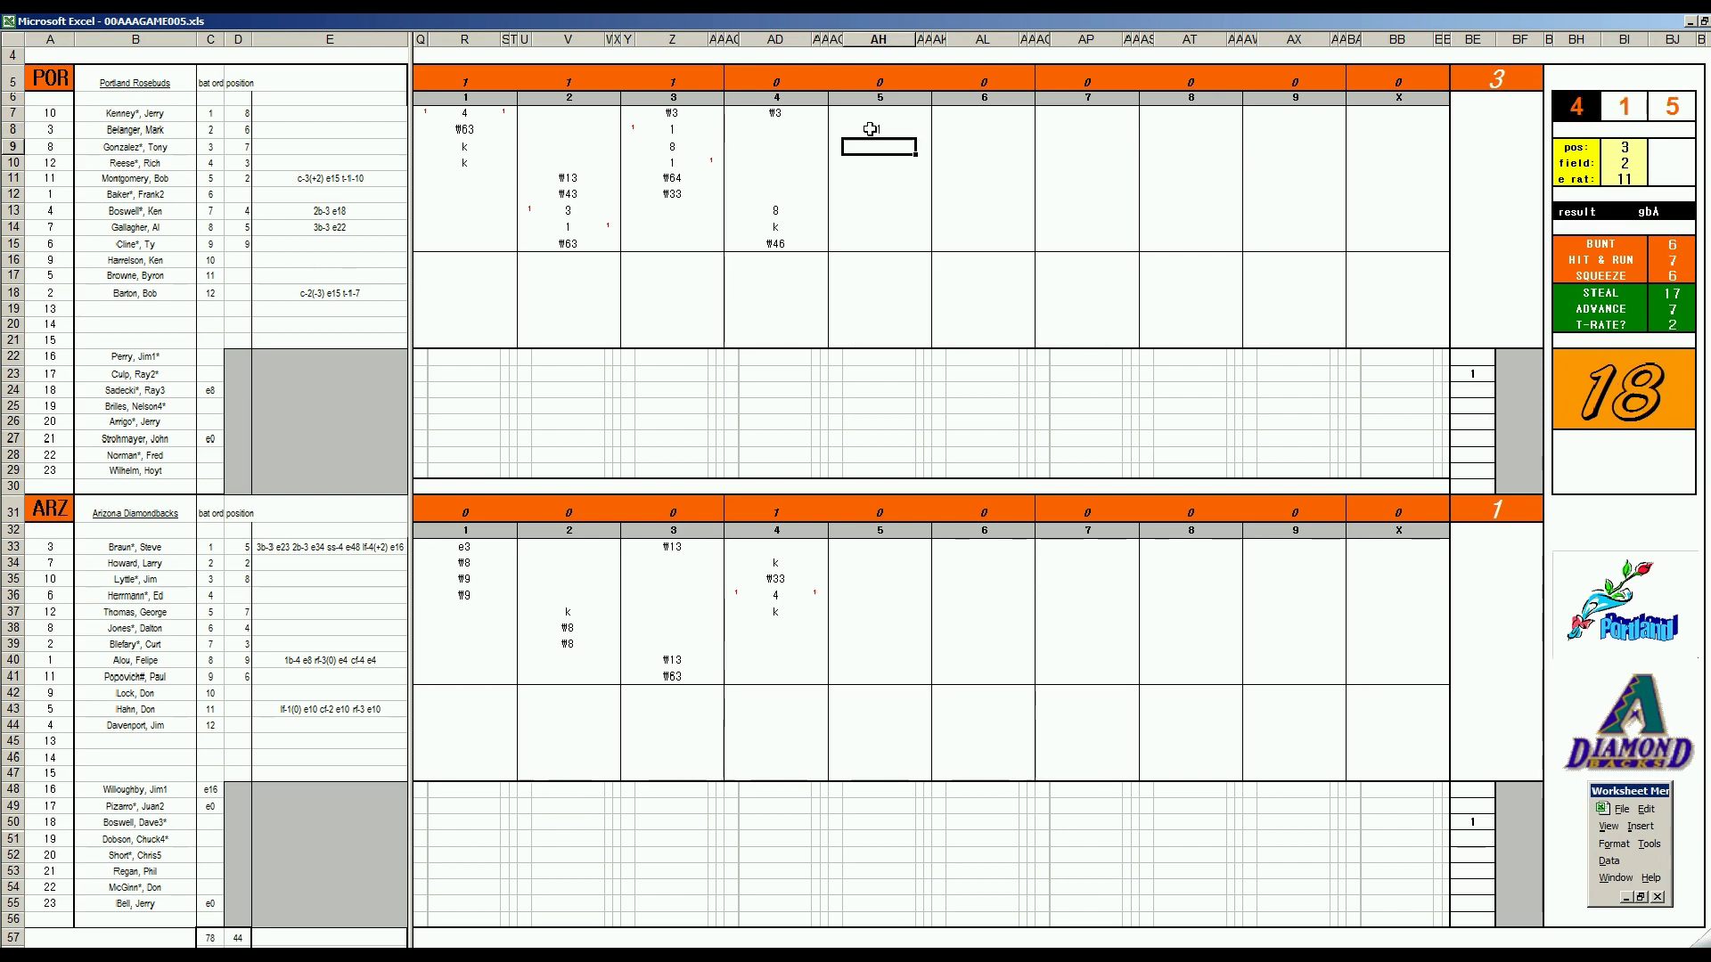
{"action": "type", "text": "k"}
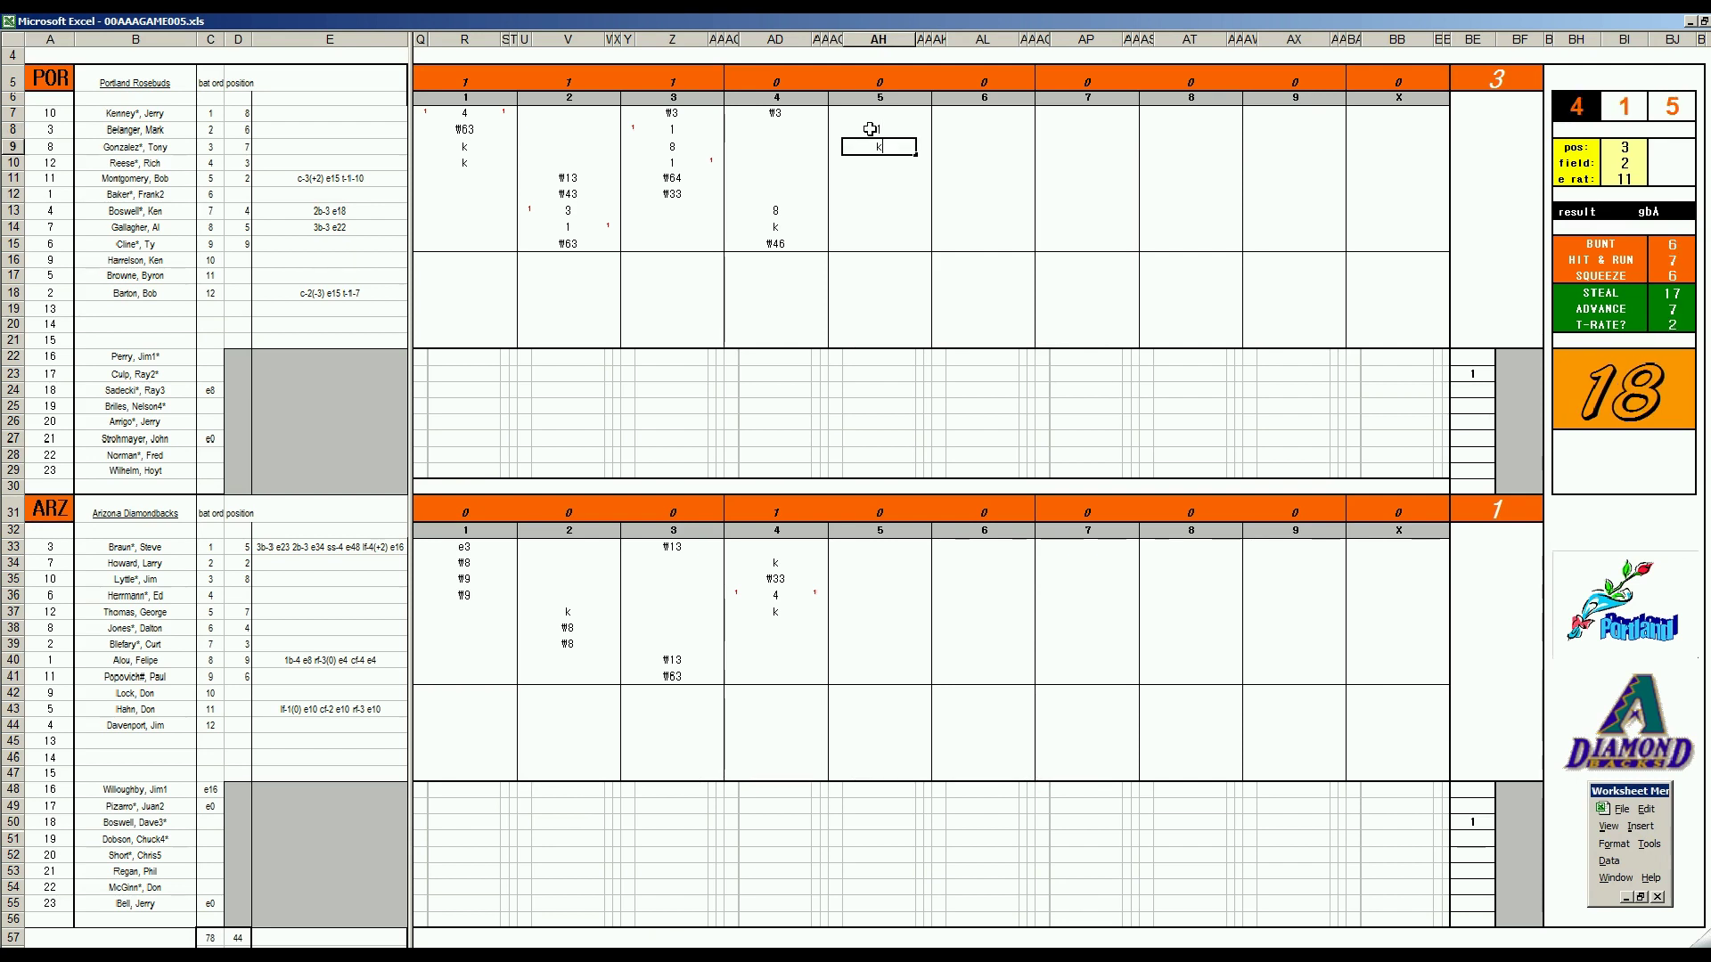
{"action": "key", "text": "Return"}
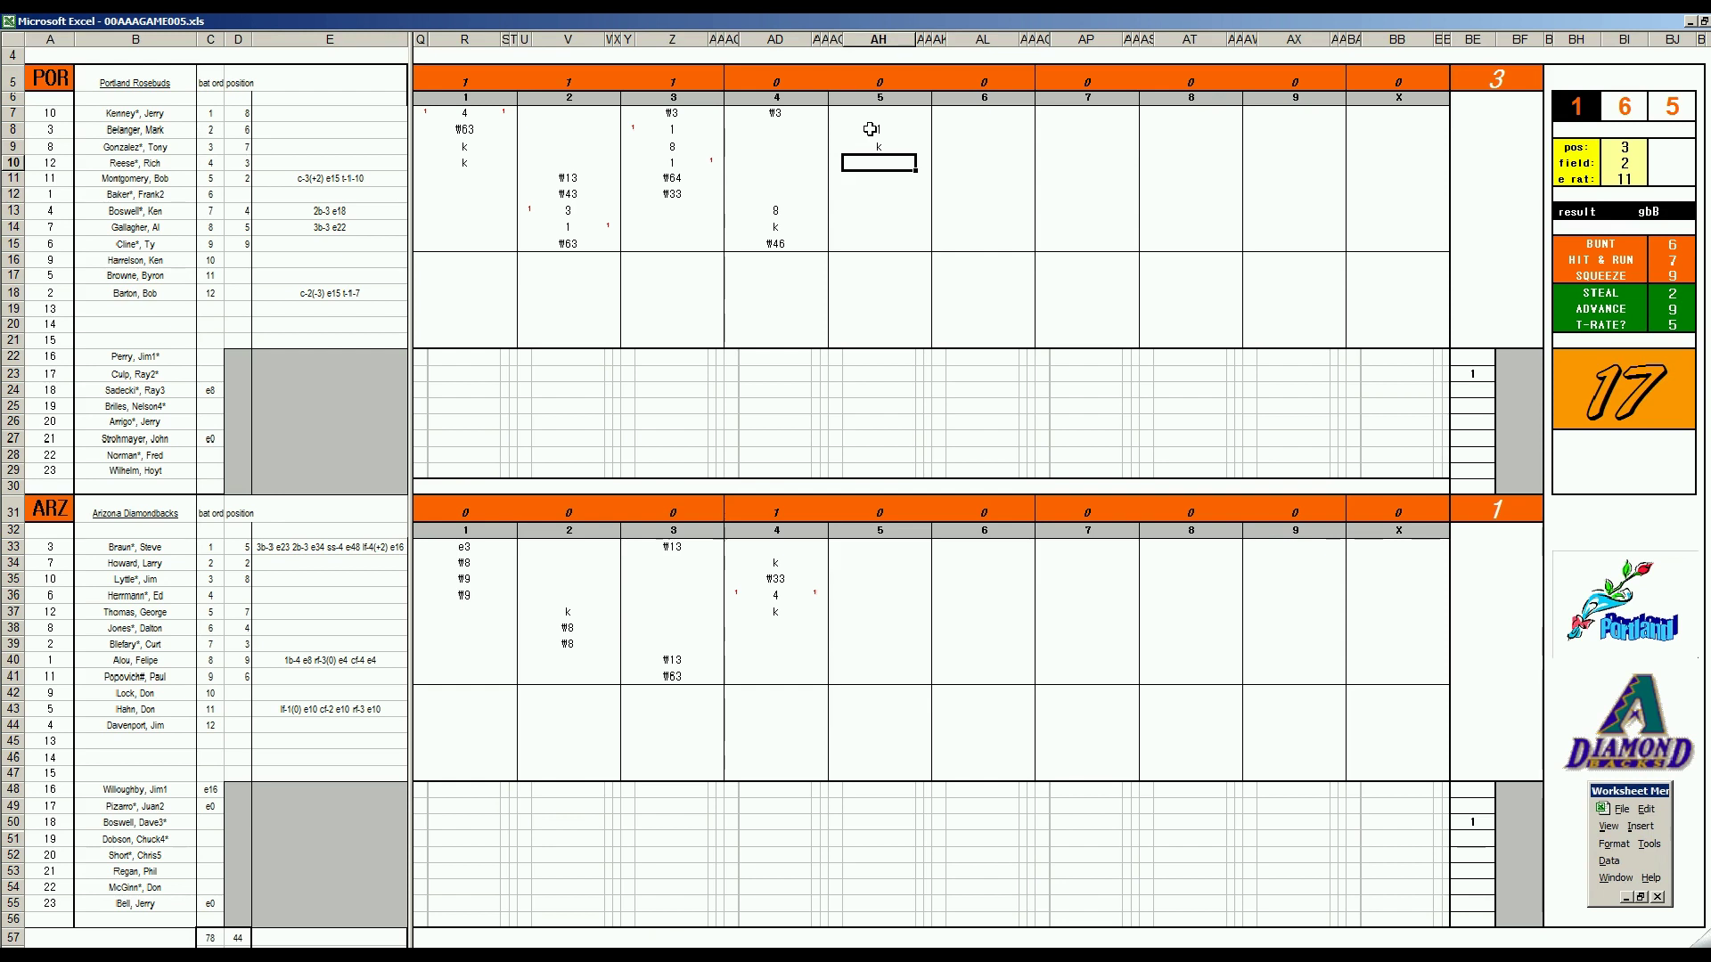
{"action": "type", "text": "#54"}
{"action": "key", "text": "Return"}
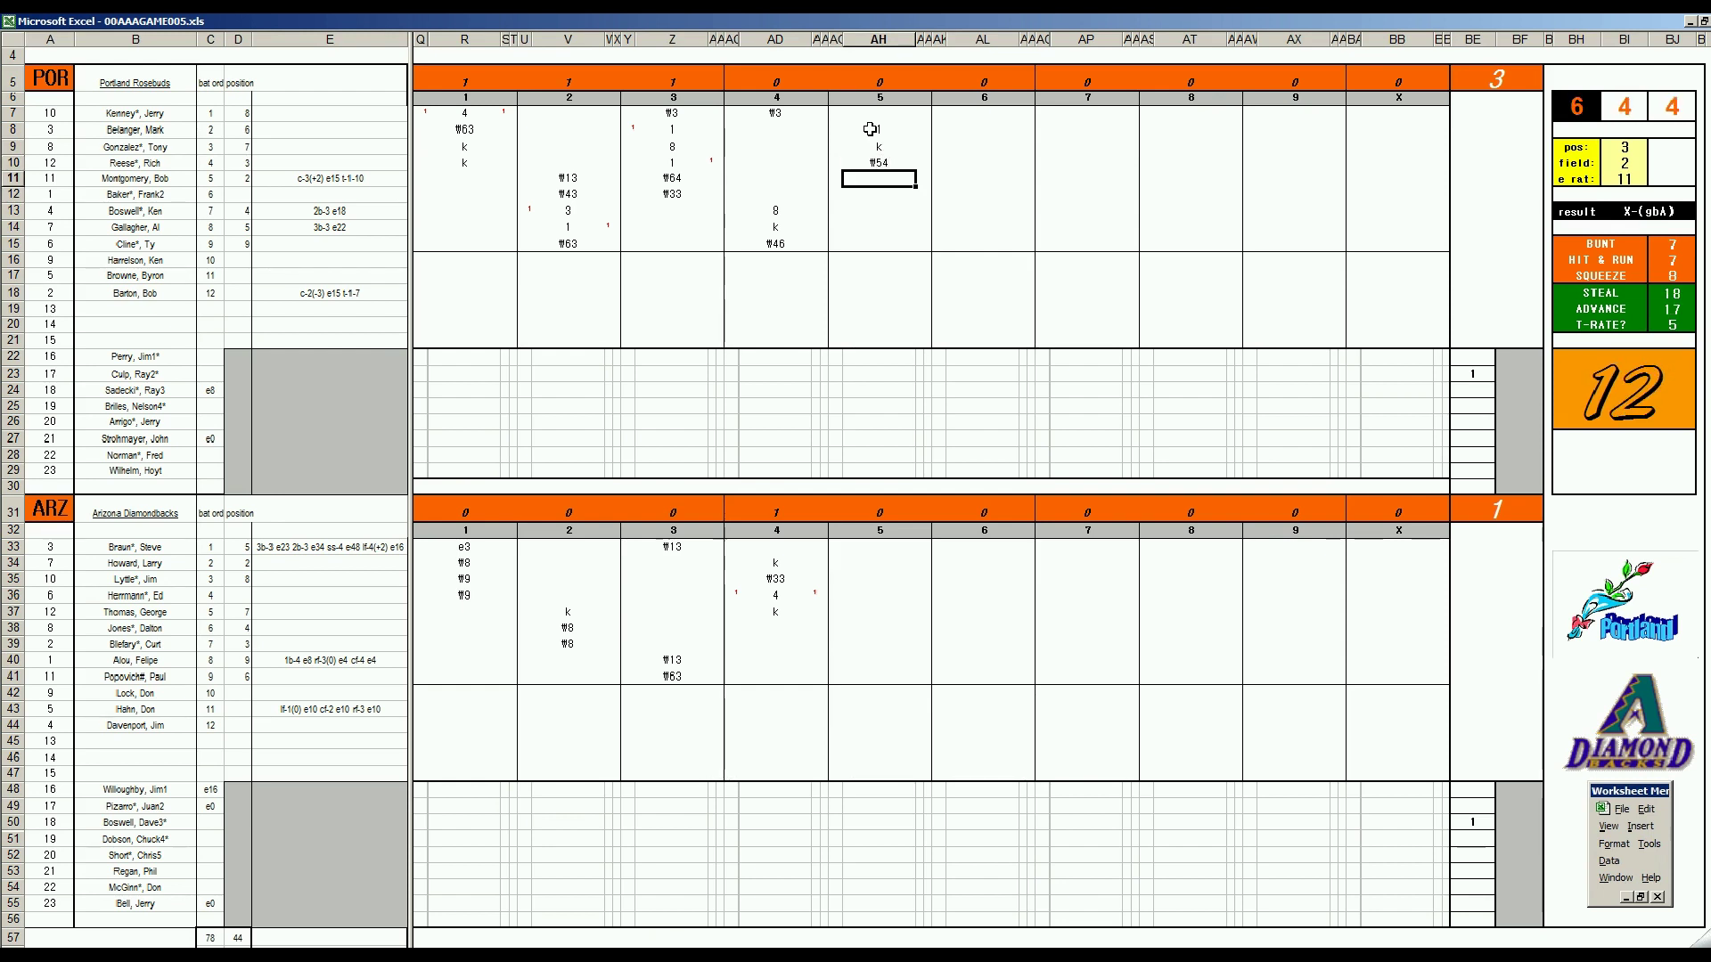
{"action": "type", "text": "#6"}
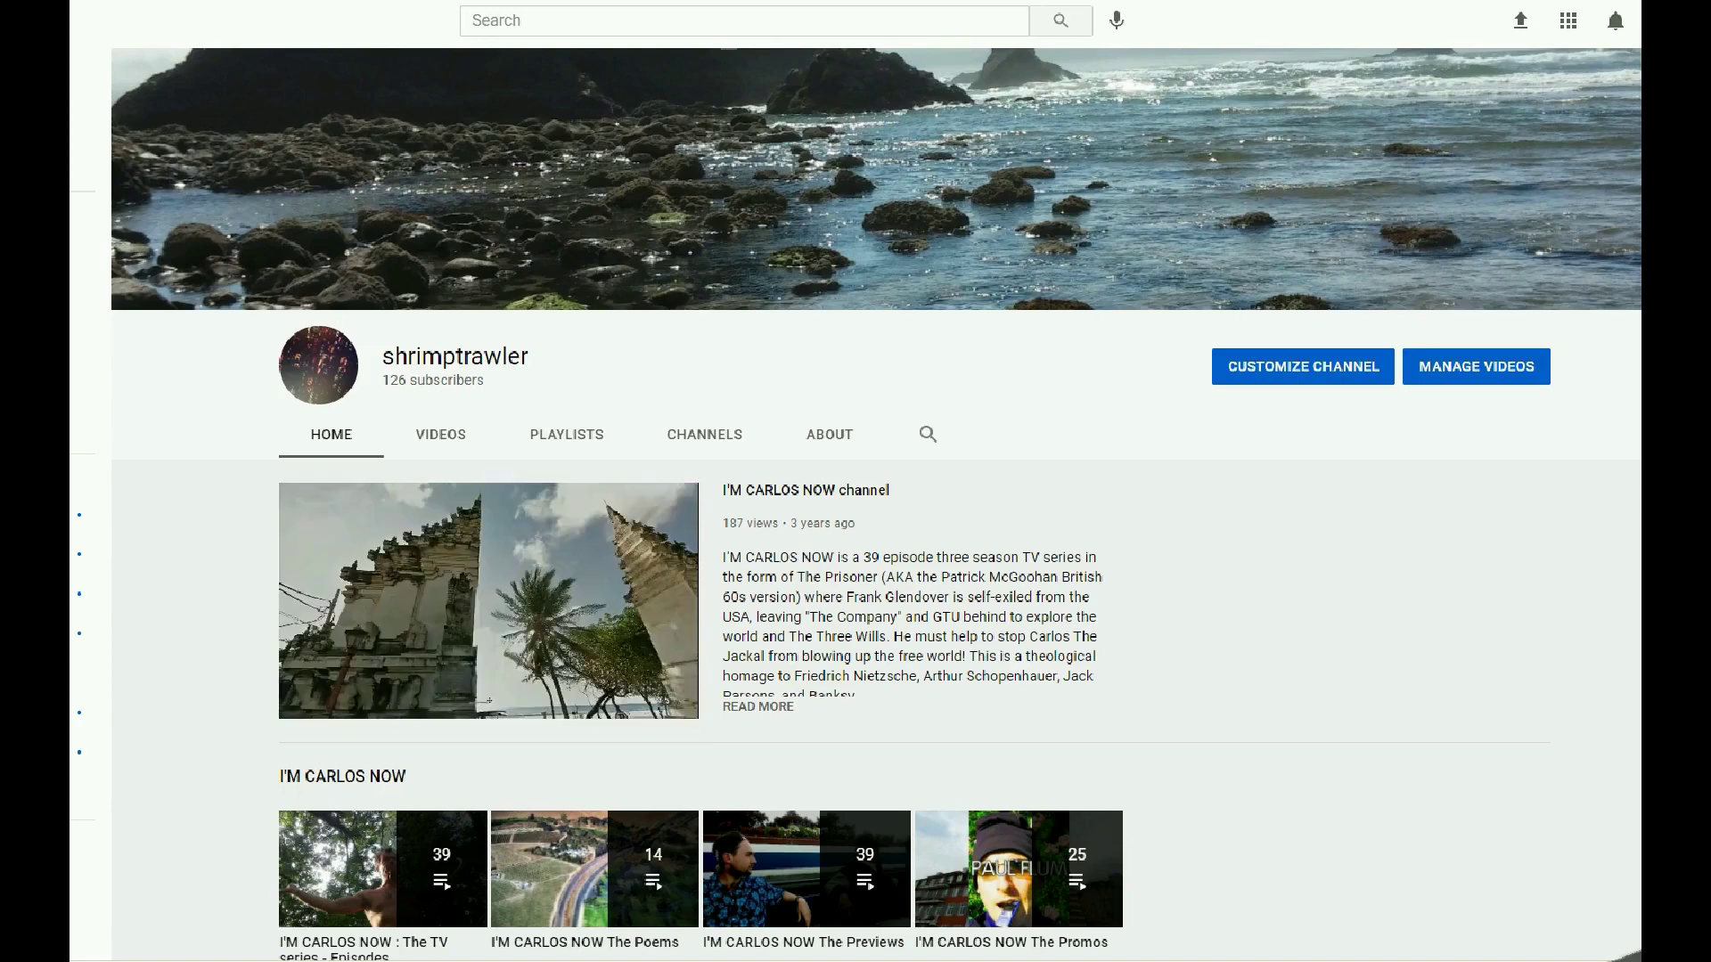
{"action": "scroll", "coordinate": [875, 505], "scroll_direction": "down", "scroll_amount": 4}
{"action": "scroll", "coordinate": [875, 506], "scroll_direction": "down", "scroll_amount": 4}
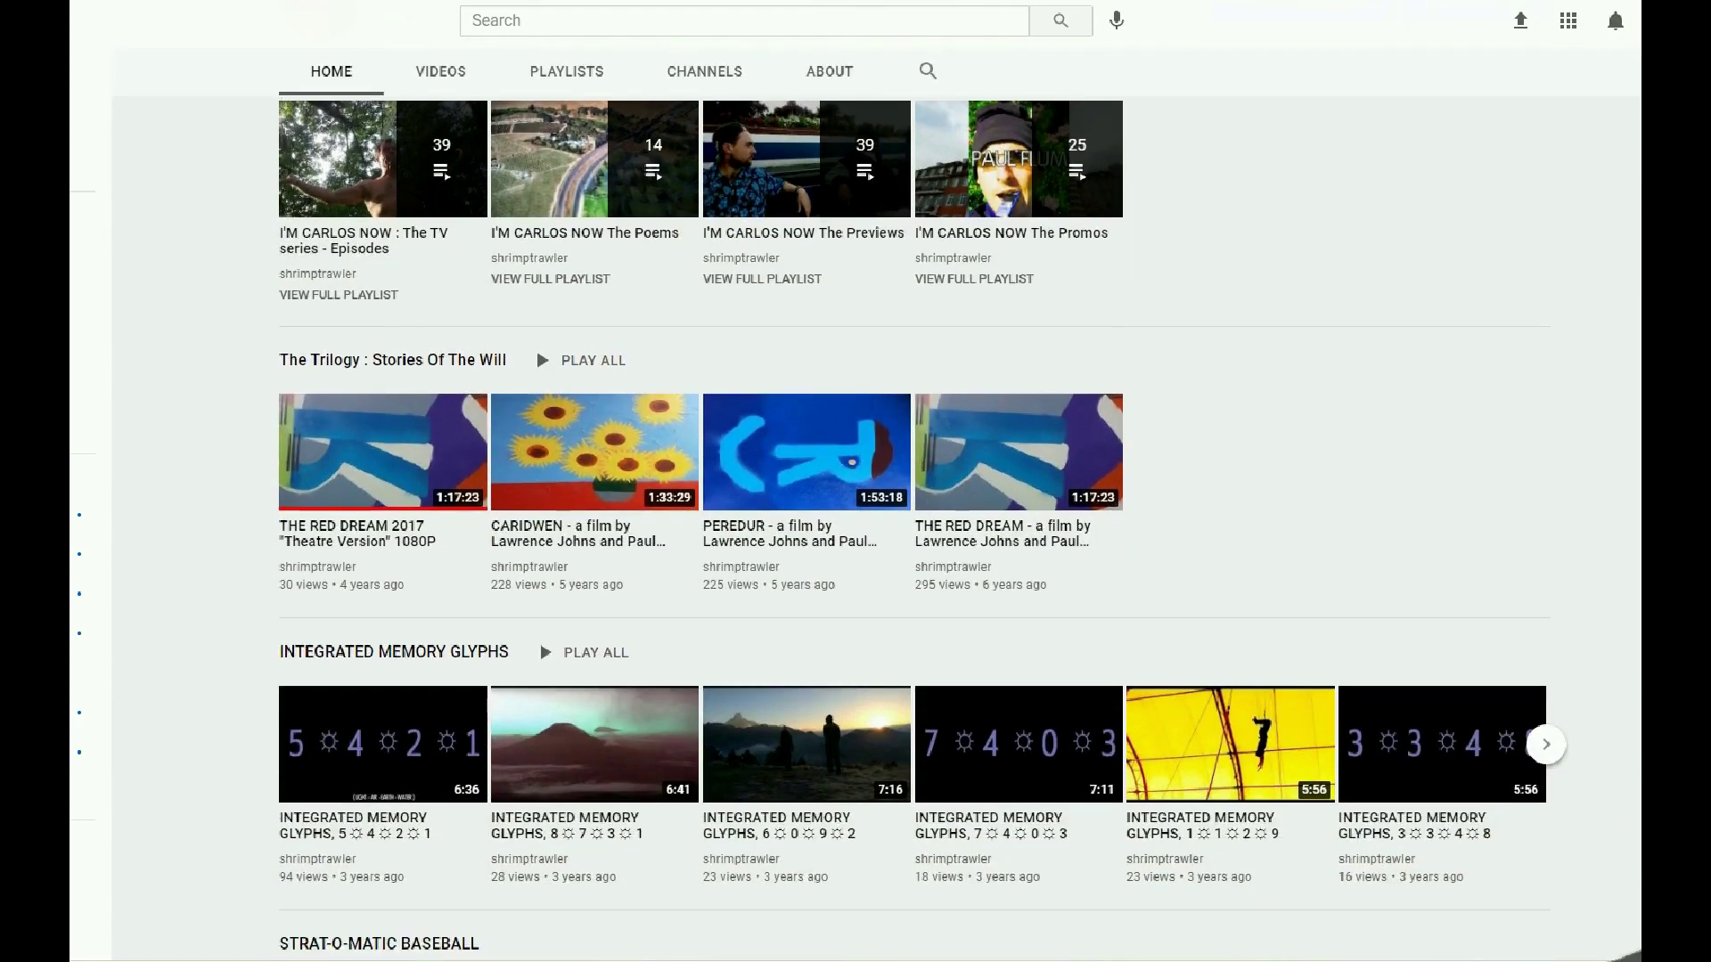
{"action": "scroll", "coordinate": [875, 505], "scroll_direction": "down", "scroll_amount": 4}
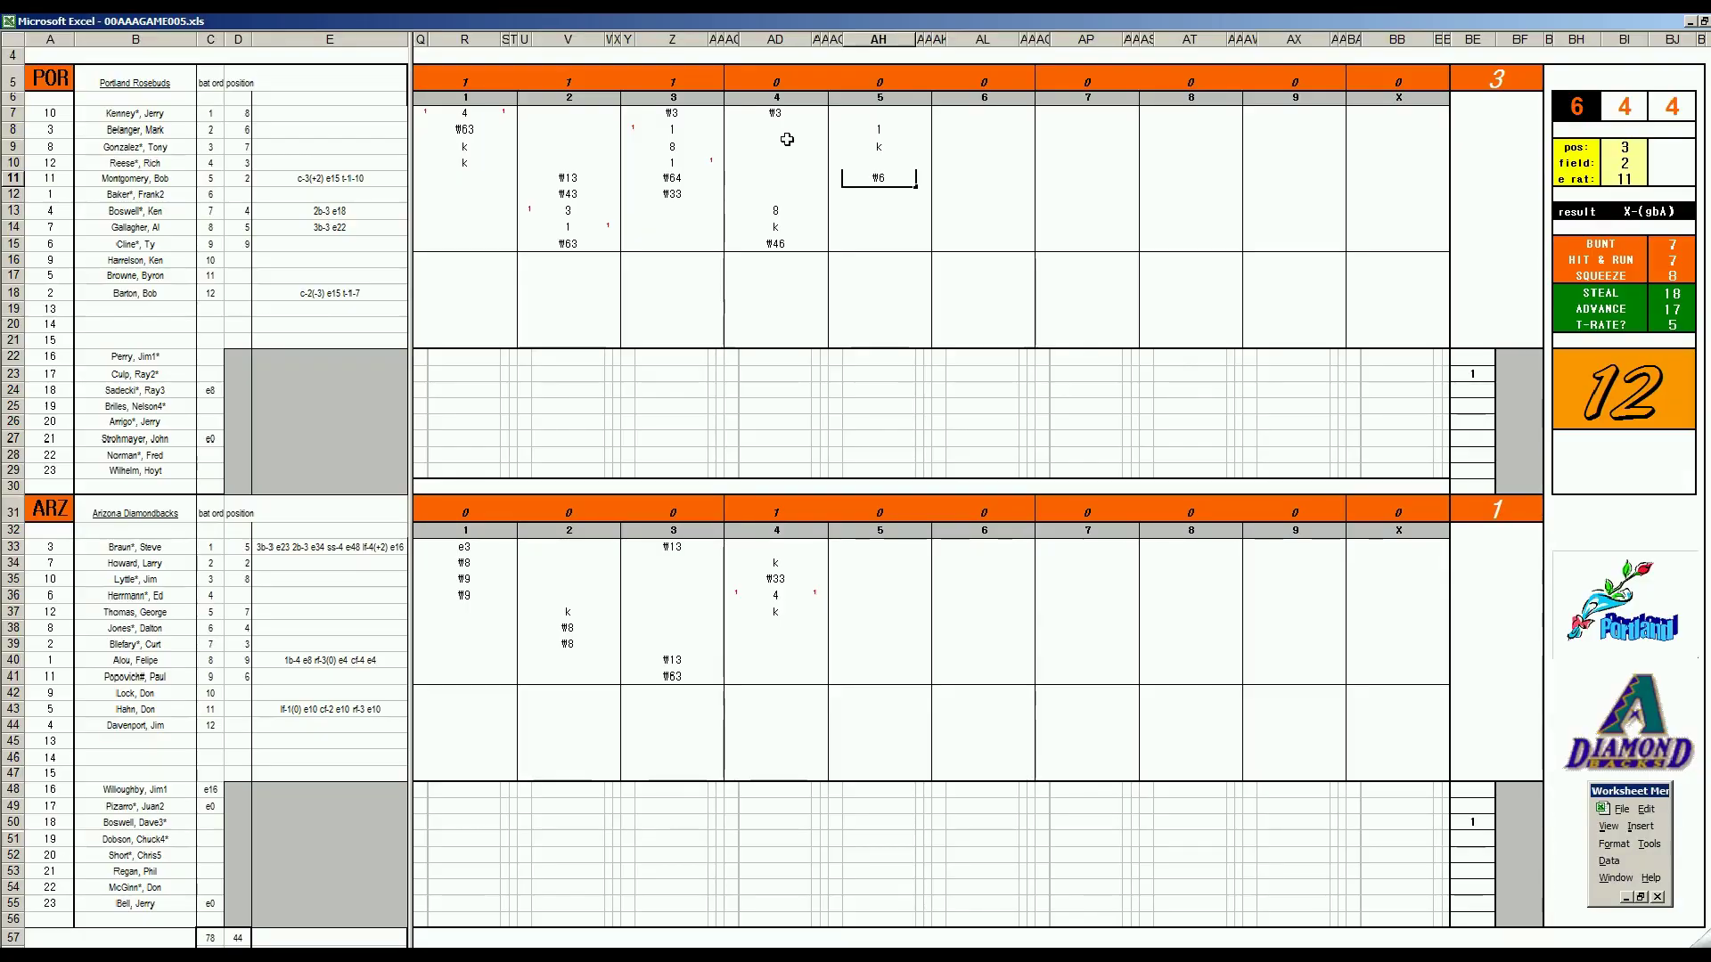
Roll for Arizona's fifth-inning leadoff batter and set the fielding check to position 1 and error rating 38, keeping field rating 2
{"action": "left_click", "coordinate": [876, 629]}
{"action": "key", "text": "F9"}
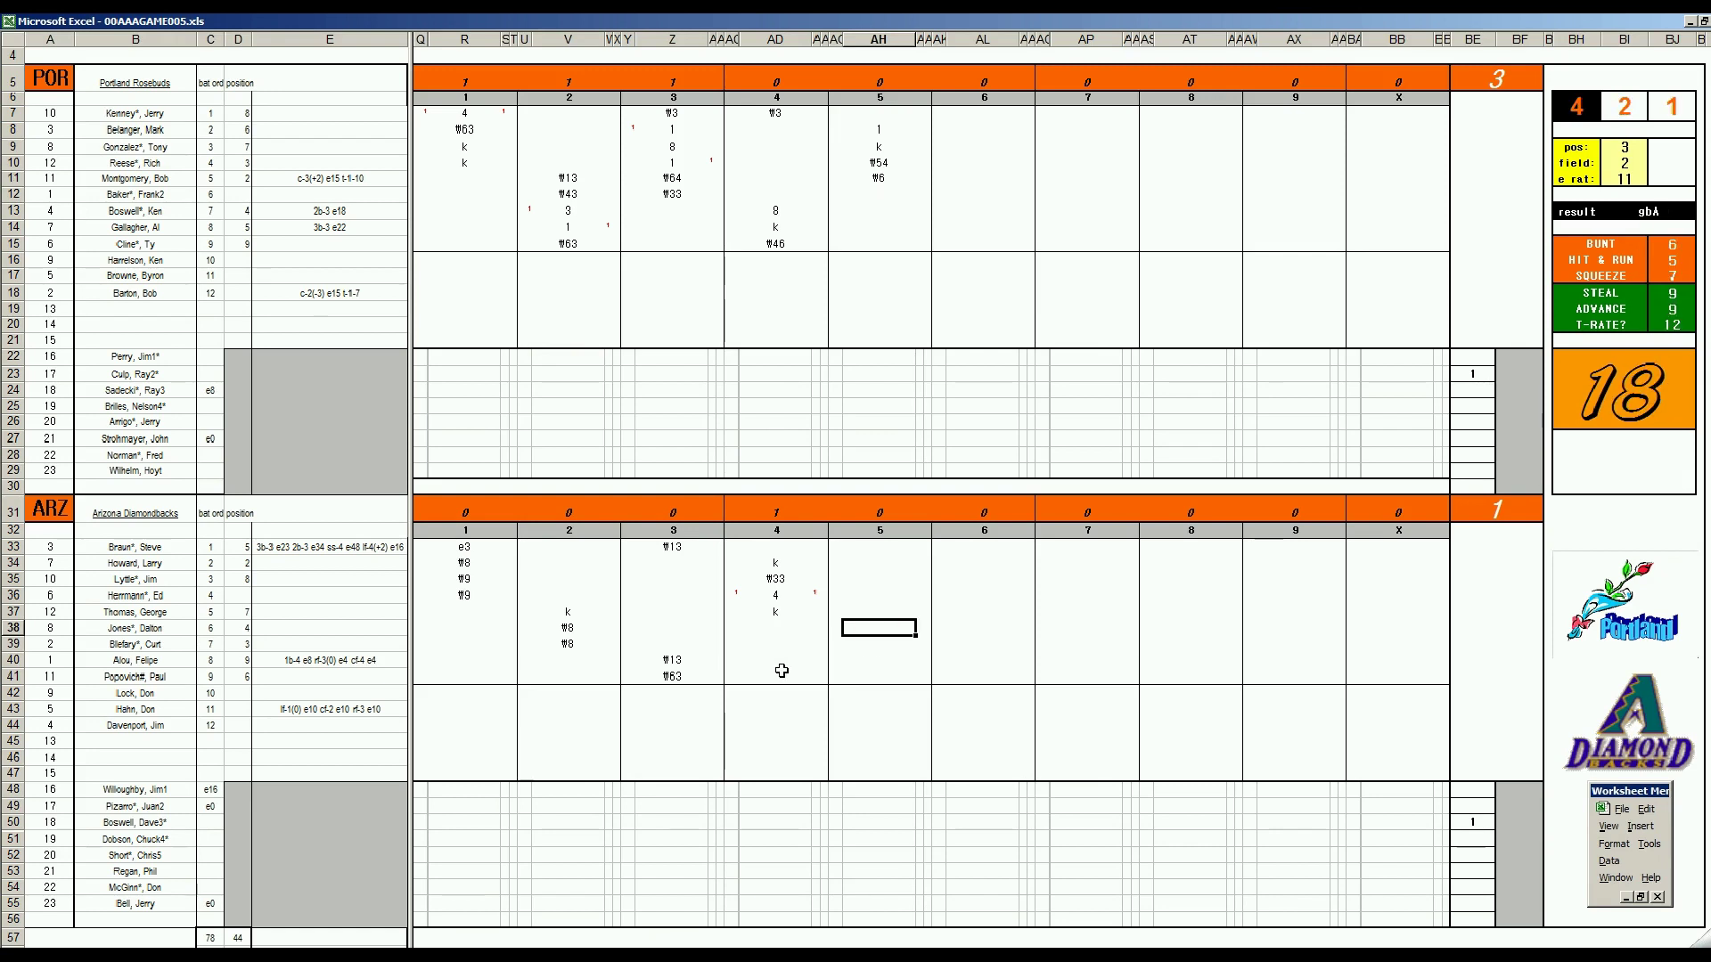
{"action": "key", "text": "ctrl+q"}
{"action": "type", "text": "1"}
{"action": "key", "text": "Return"}
{"action": "key", "text": "Return"}
{"action": "type", "text": "38"}
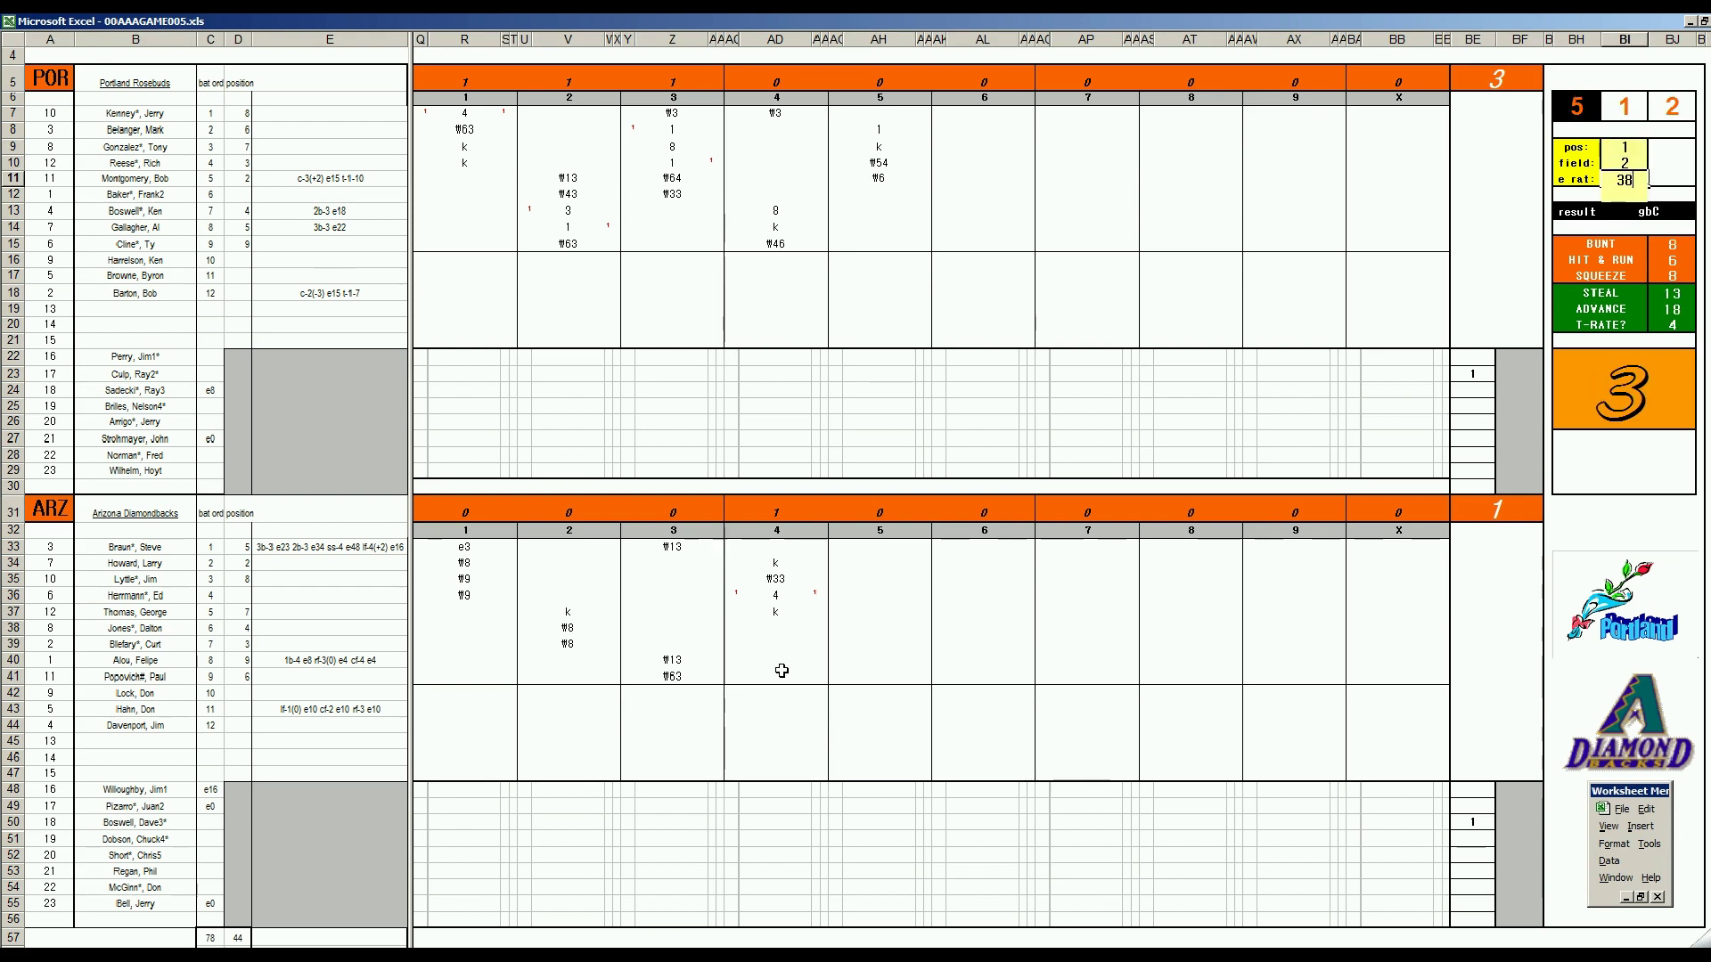
{"action": "key", "text": "Return"}
Record Arizona's fifth-inning results in AH38:AH40 as e1, #36 and #543
{"action": "left_click", "coordinate": [873, 631]}
{"action": "type", "text": "e1"}
{"action": "key", "text": "Return"}
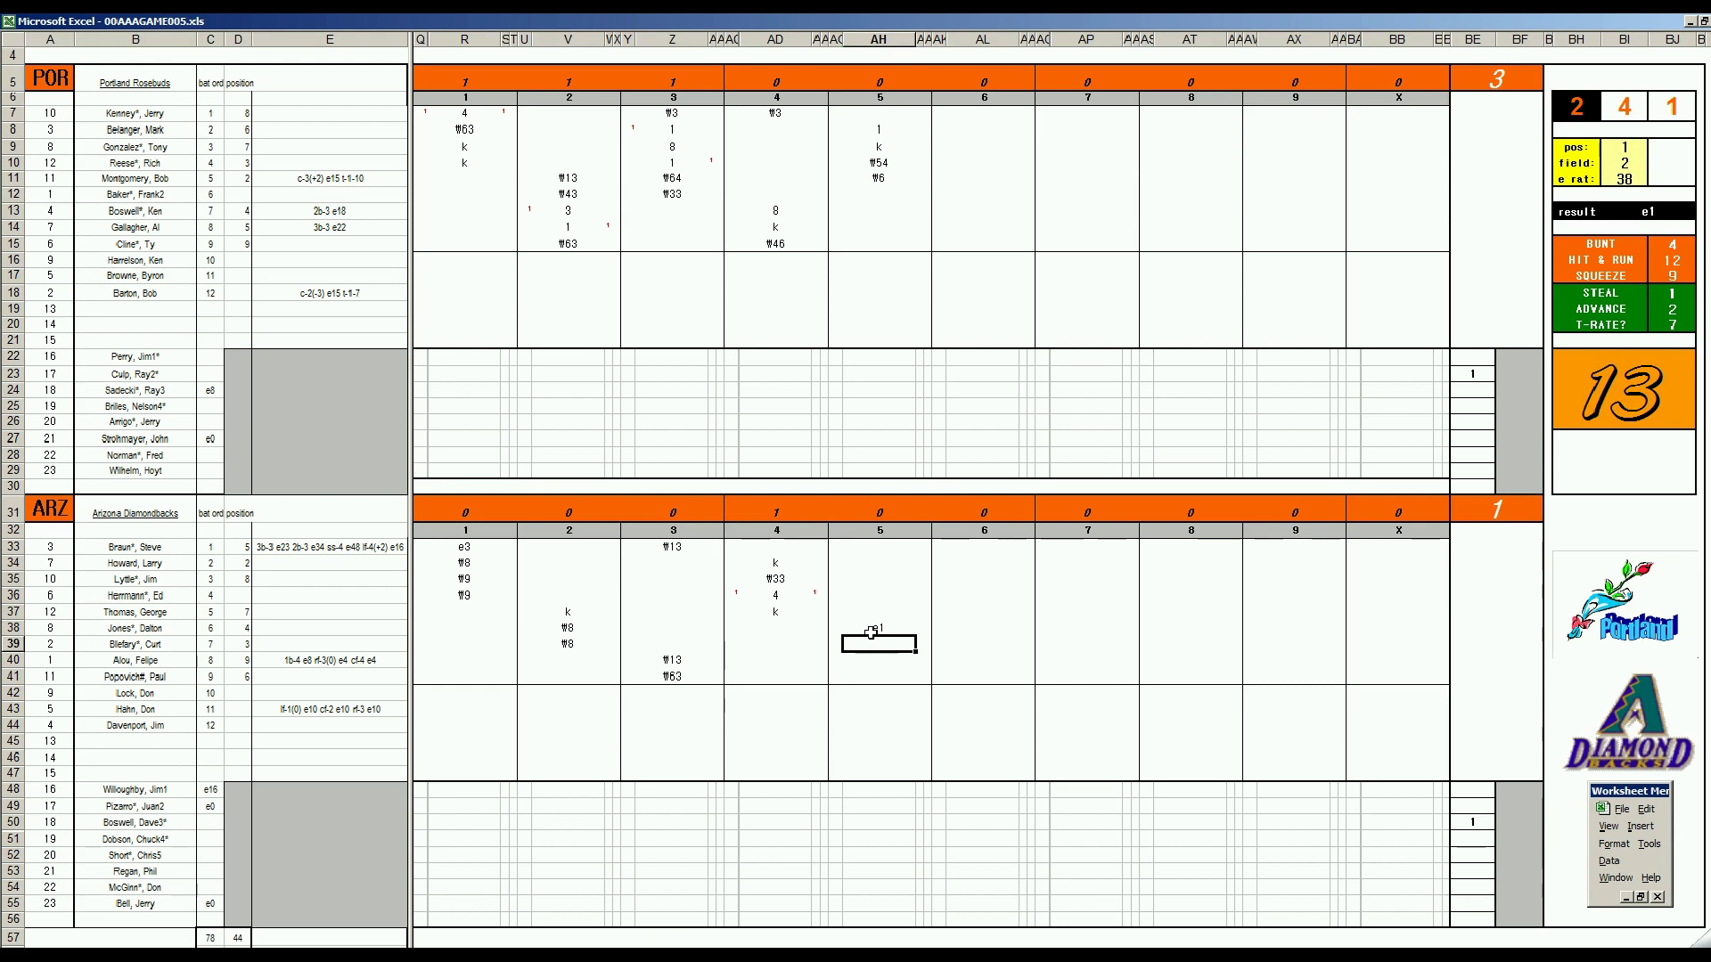
{"action": "type", "text": "#36"}
{"action": "key", "text": "Return"}
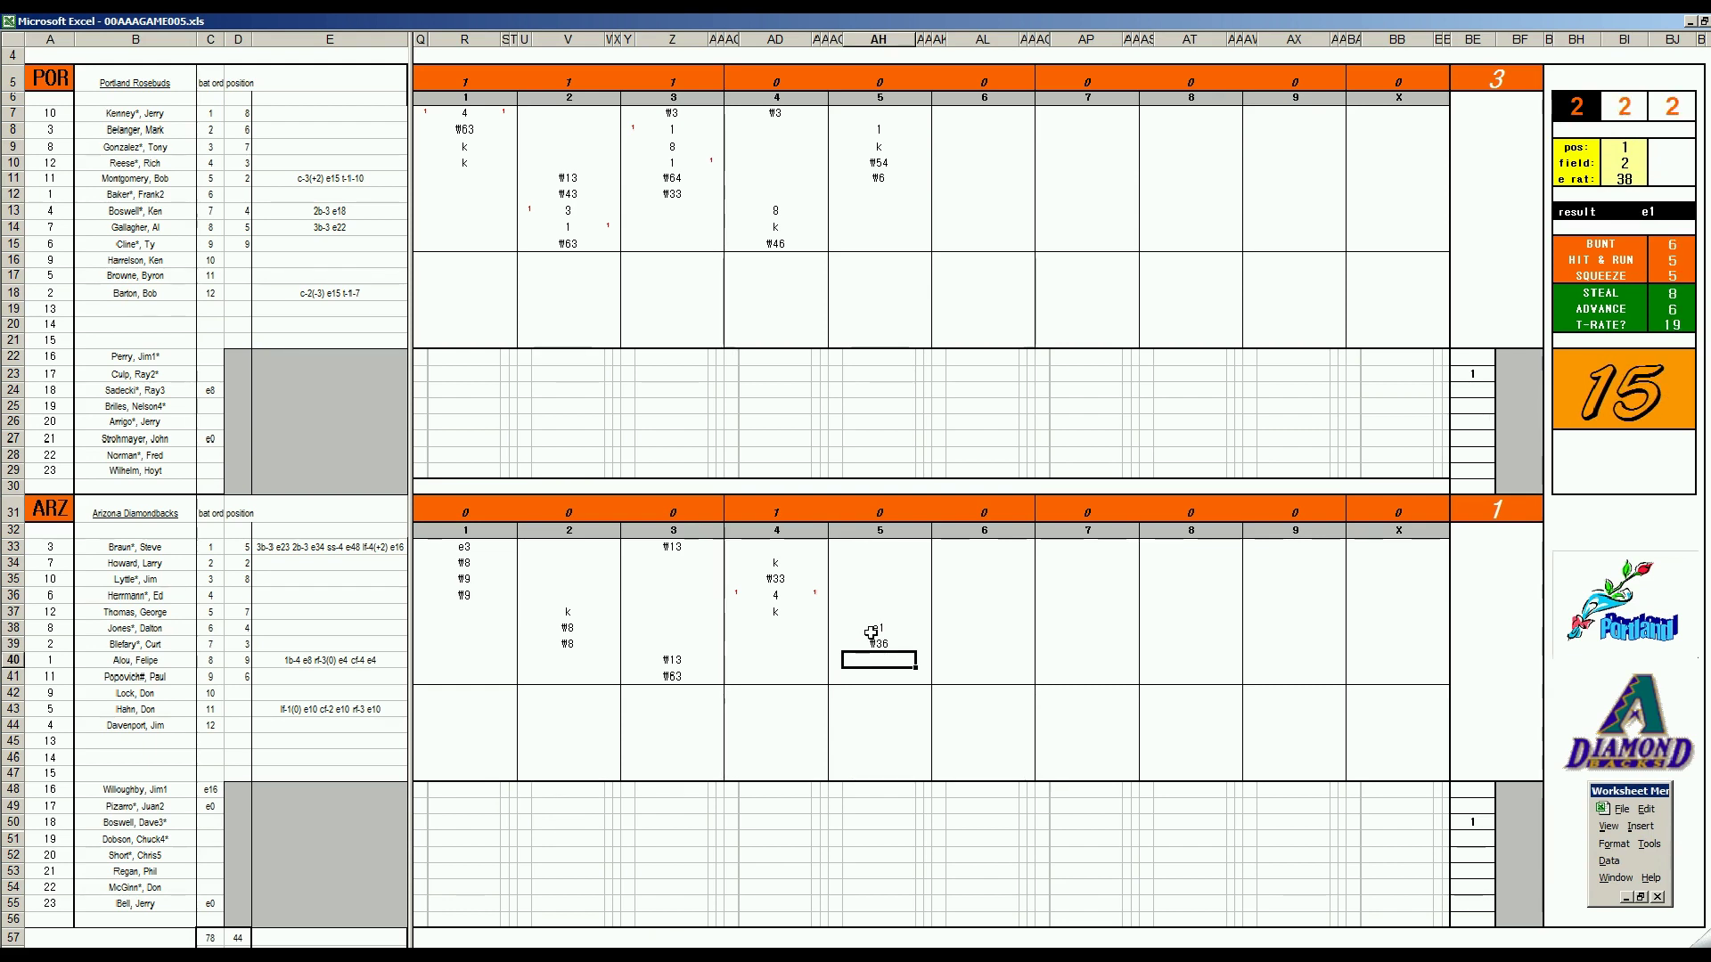
{"action": "type", "text": "#543"}
Record Portland's sixth-inning results as k, #9, 1 and 1 in AL12:AL15, and #5 in AL7 for the leadoff hitter
{"action": "left_click", "coordinate": [964, 195]}
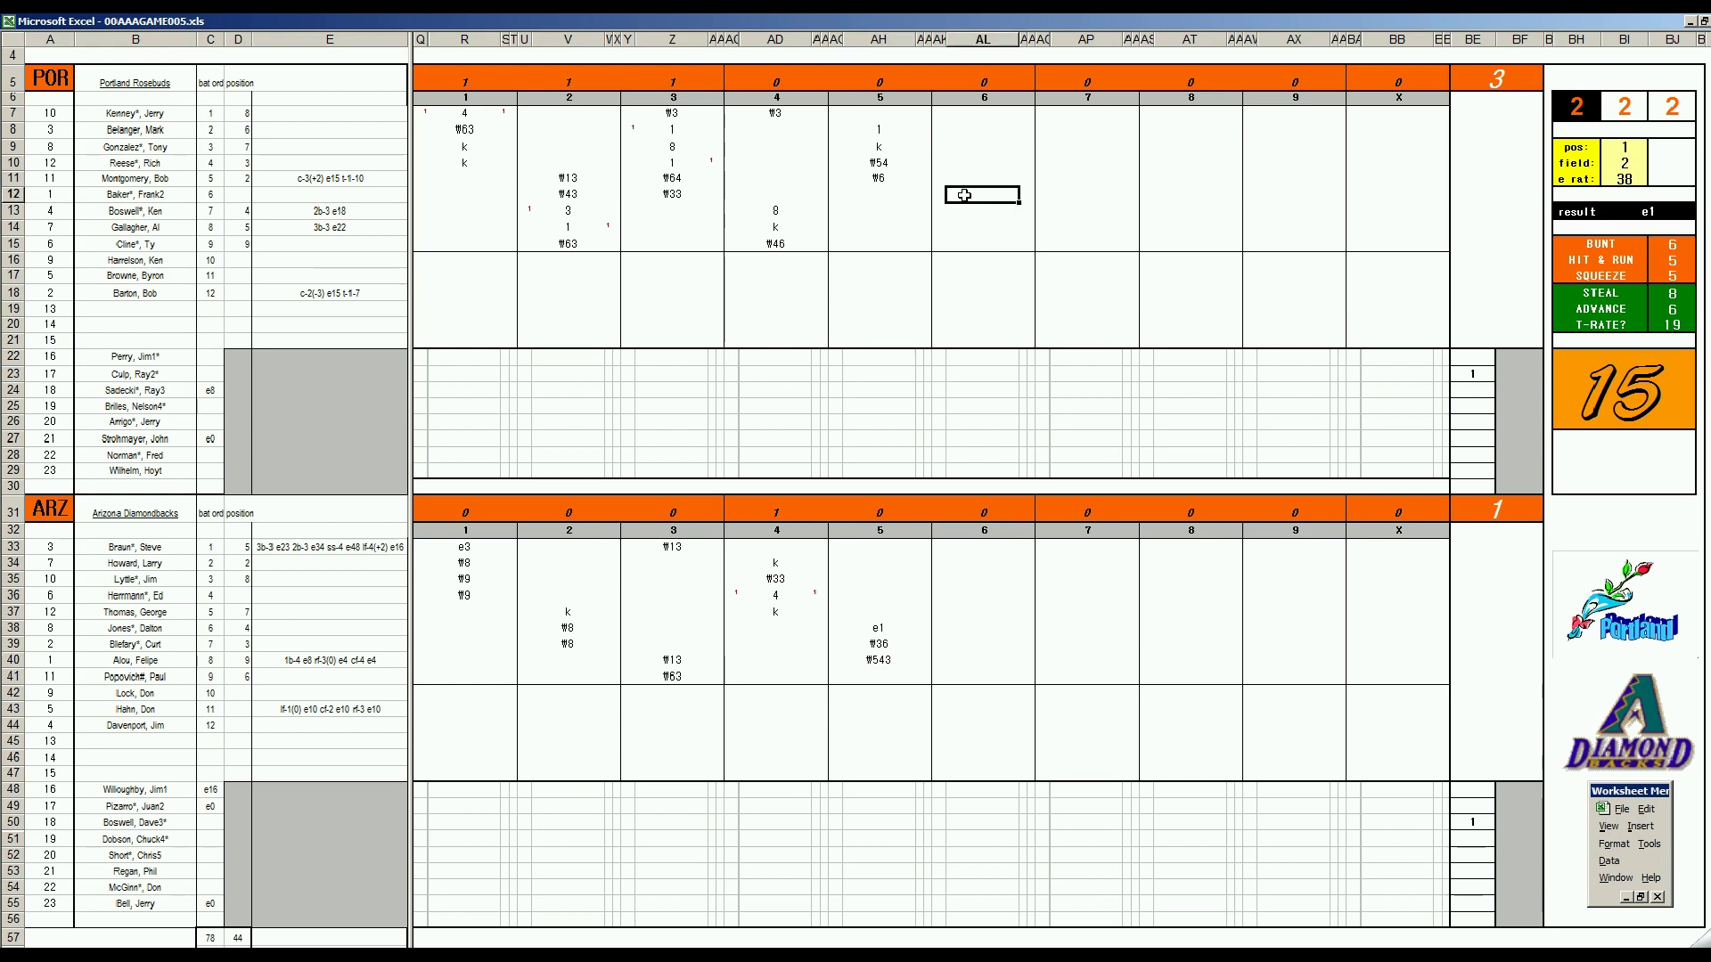
{"action": "key", "text": "F9"}
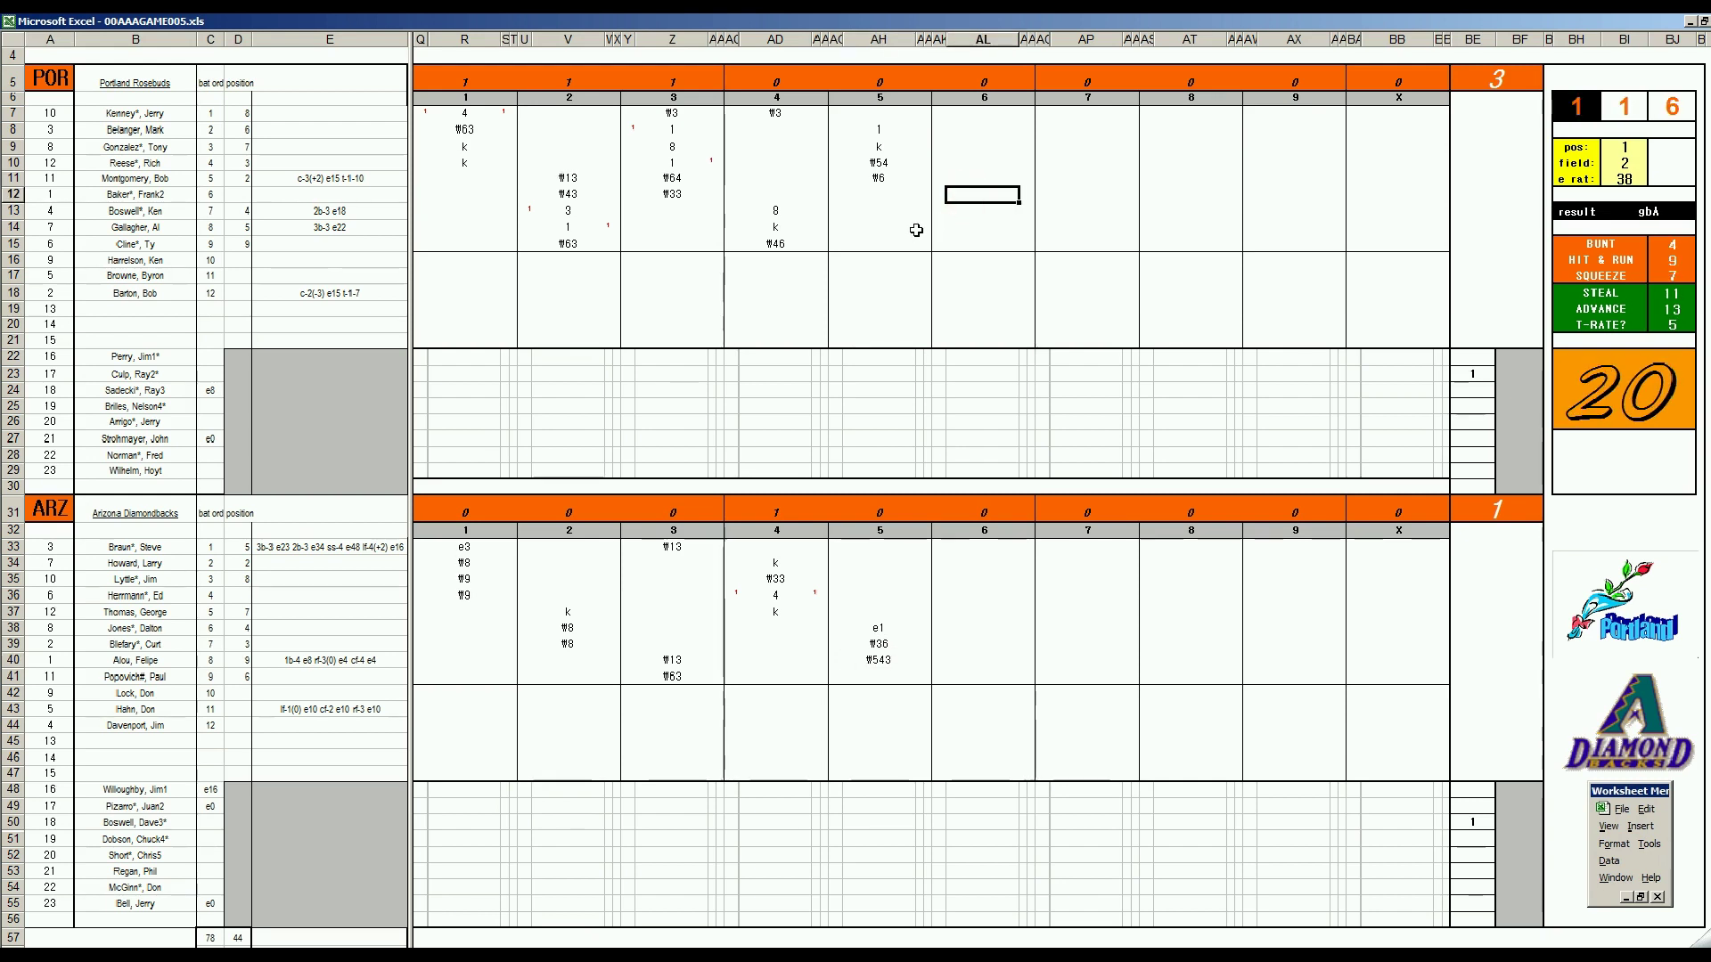
{"action": "type", "text": "k"}
{"action": "key", "text": "Return"}
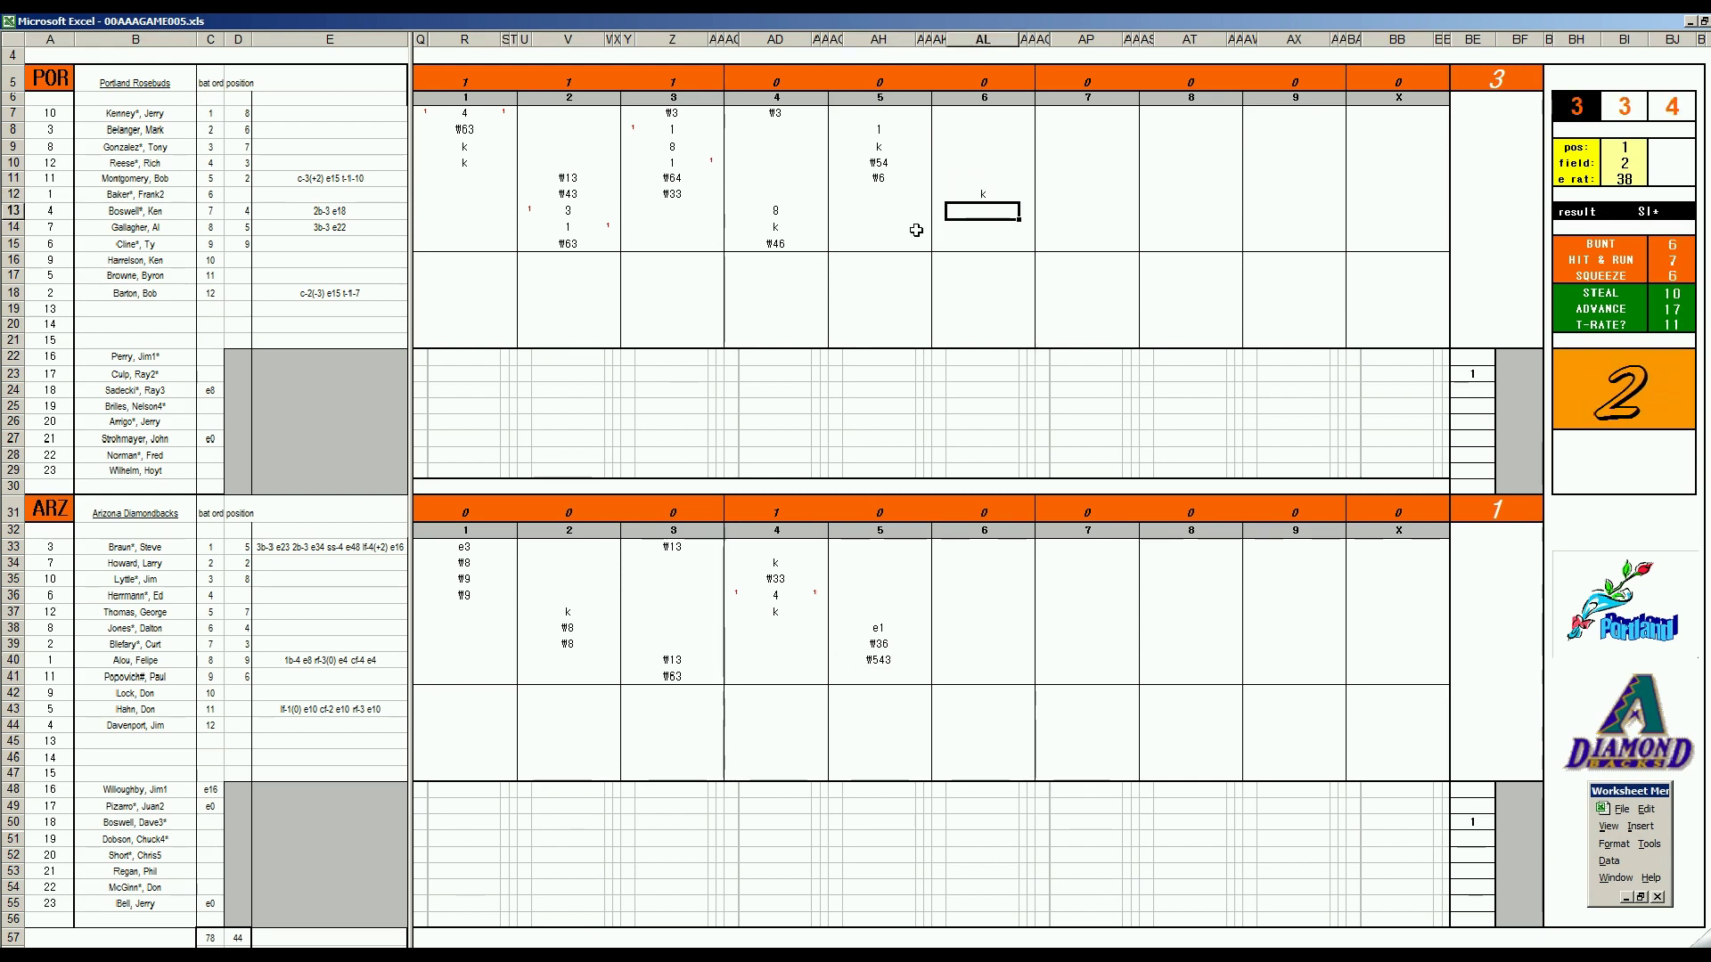
{"action": "type", "text": "#9"}
{"action": "key", "text": "Return"}
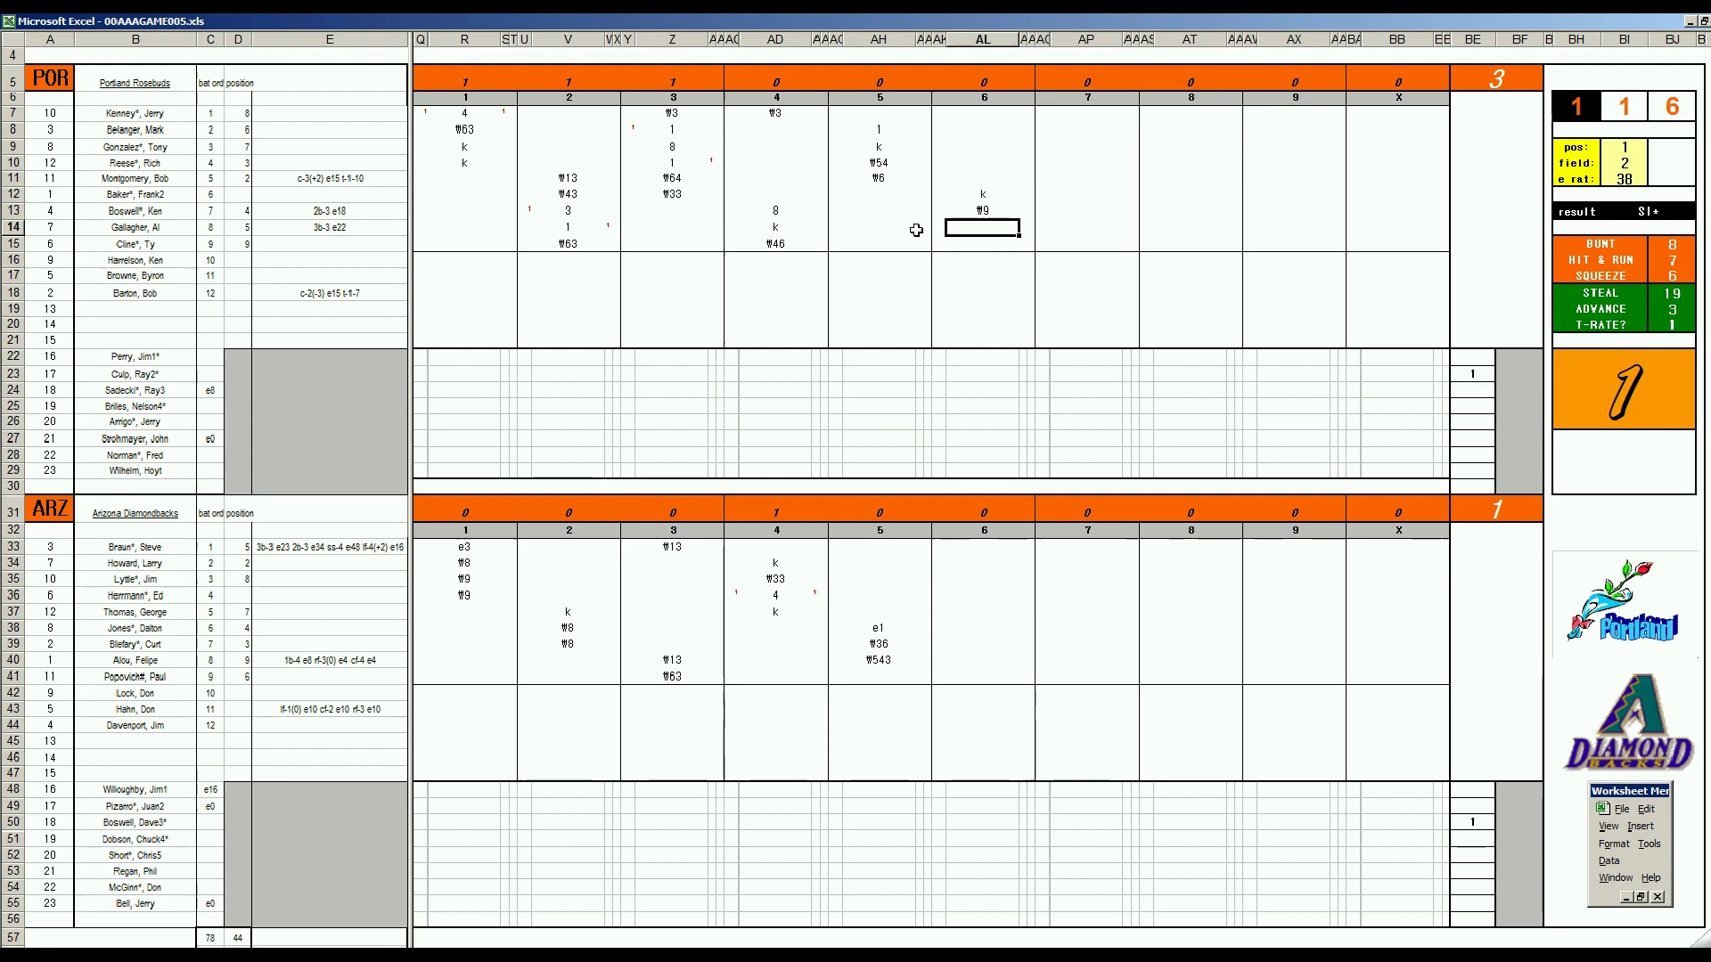
{"action": "type", "text": "1"}
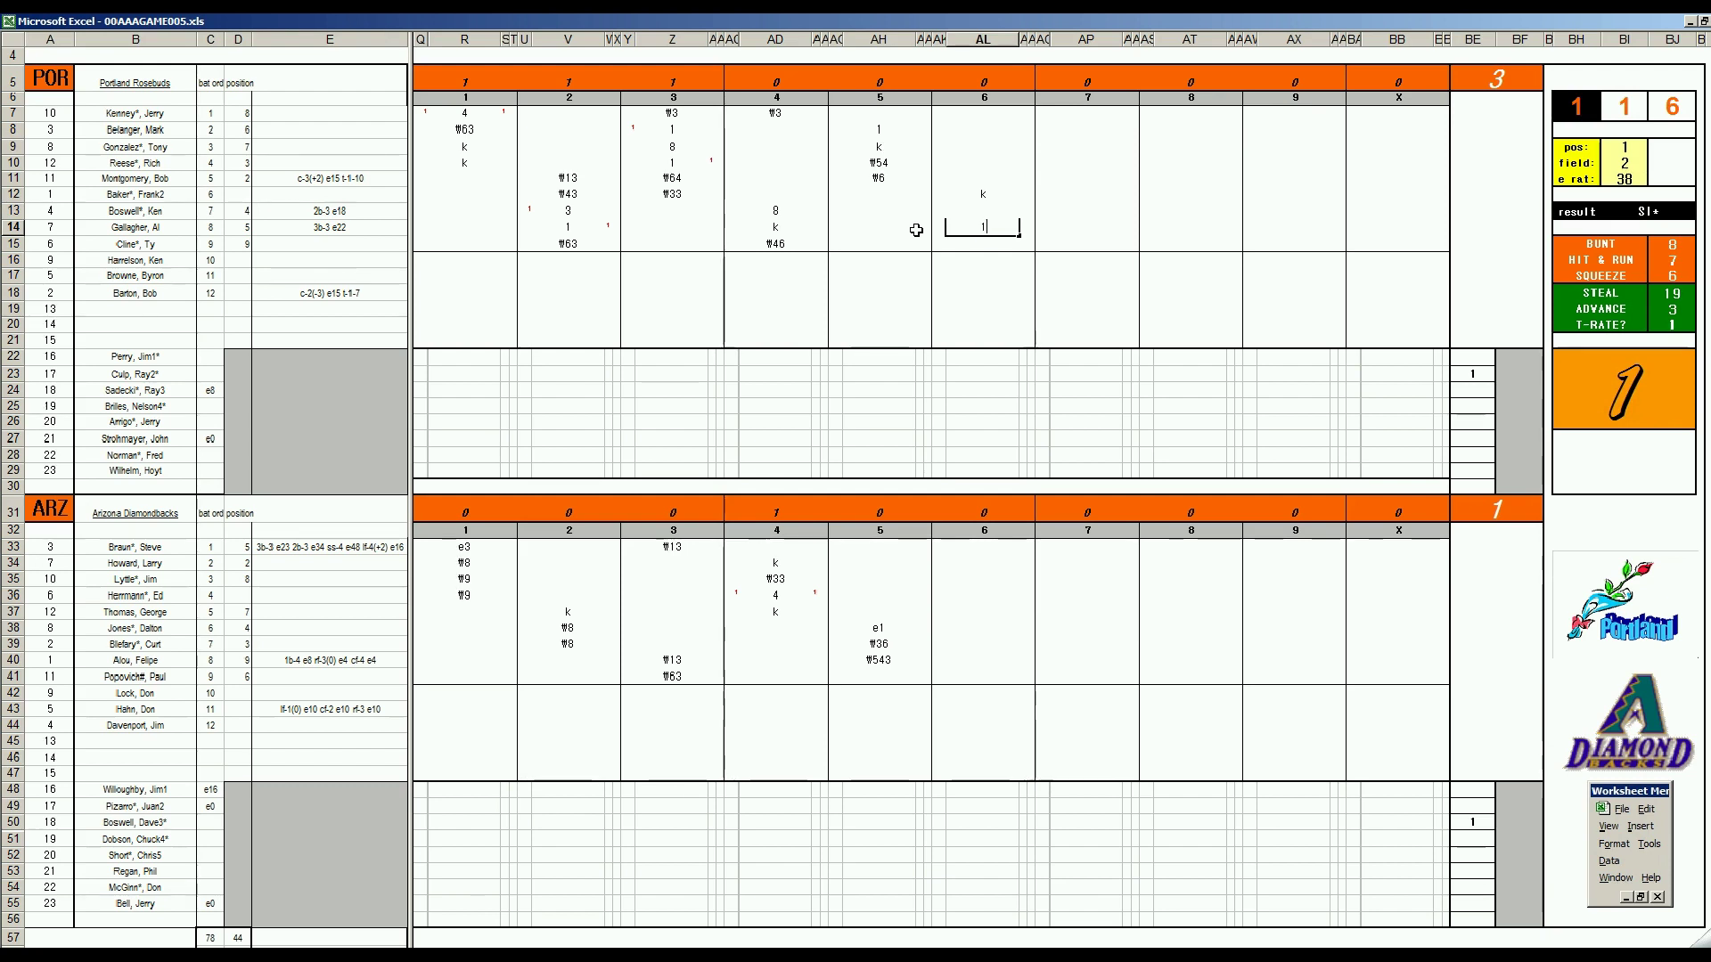
{"action": "key", "text": "Return"}
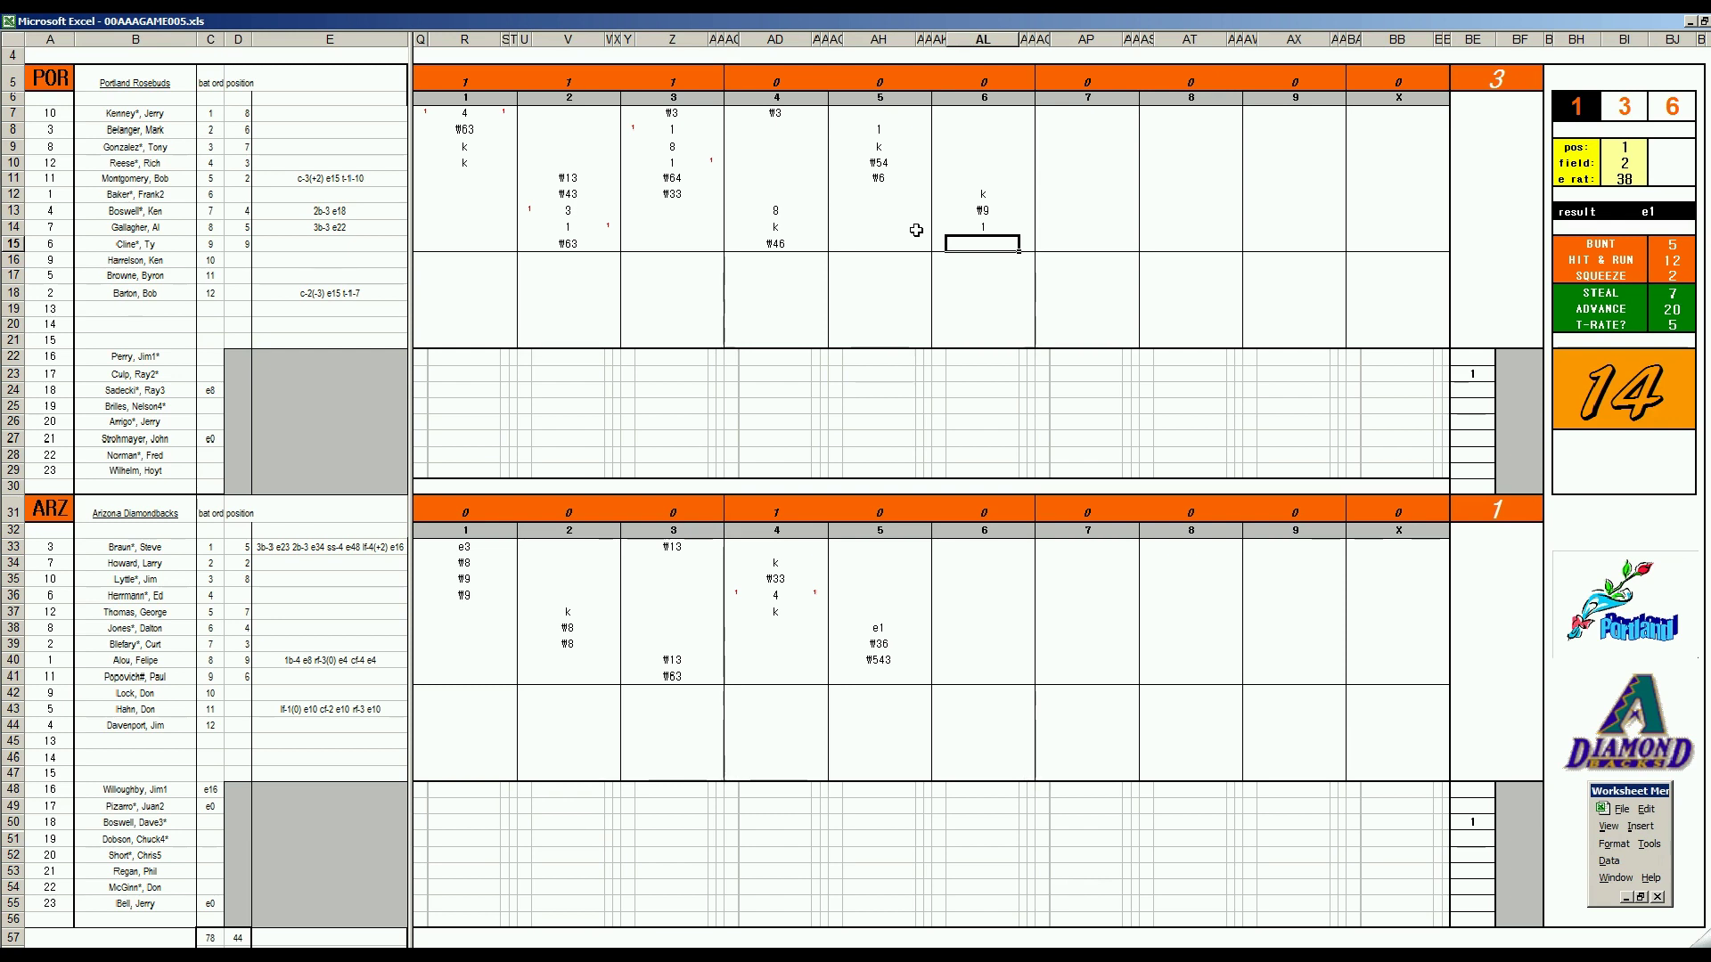
{"action": "type", "text": "1"}
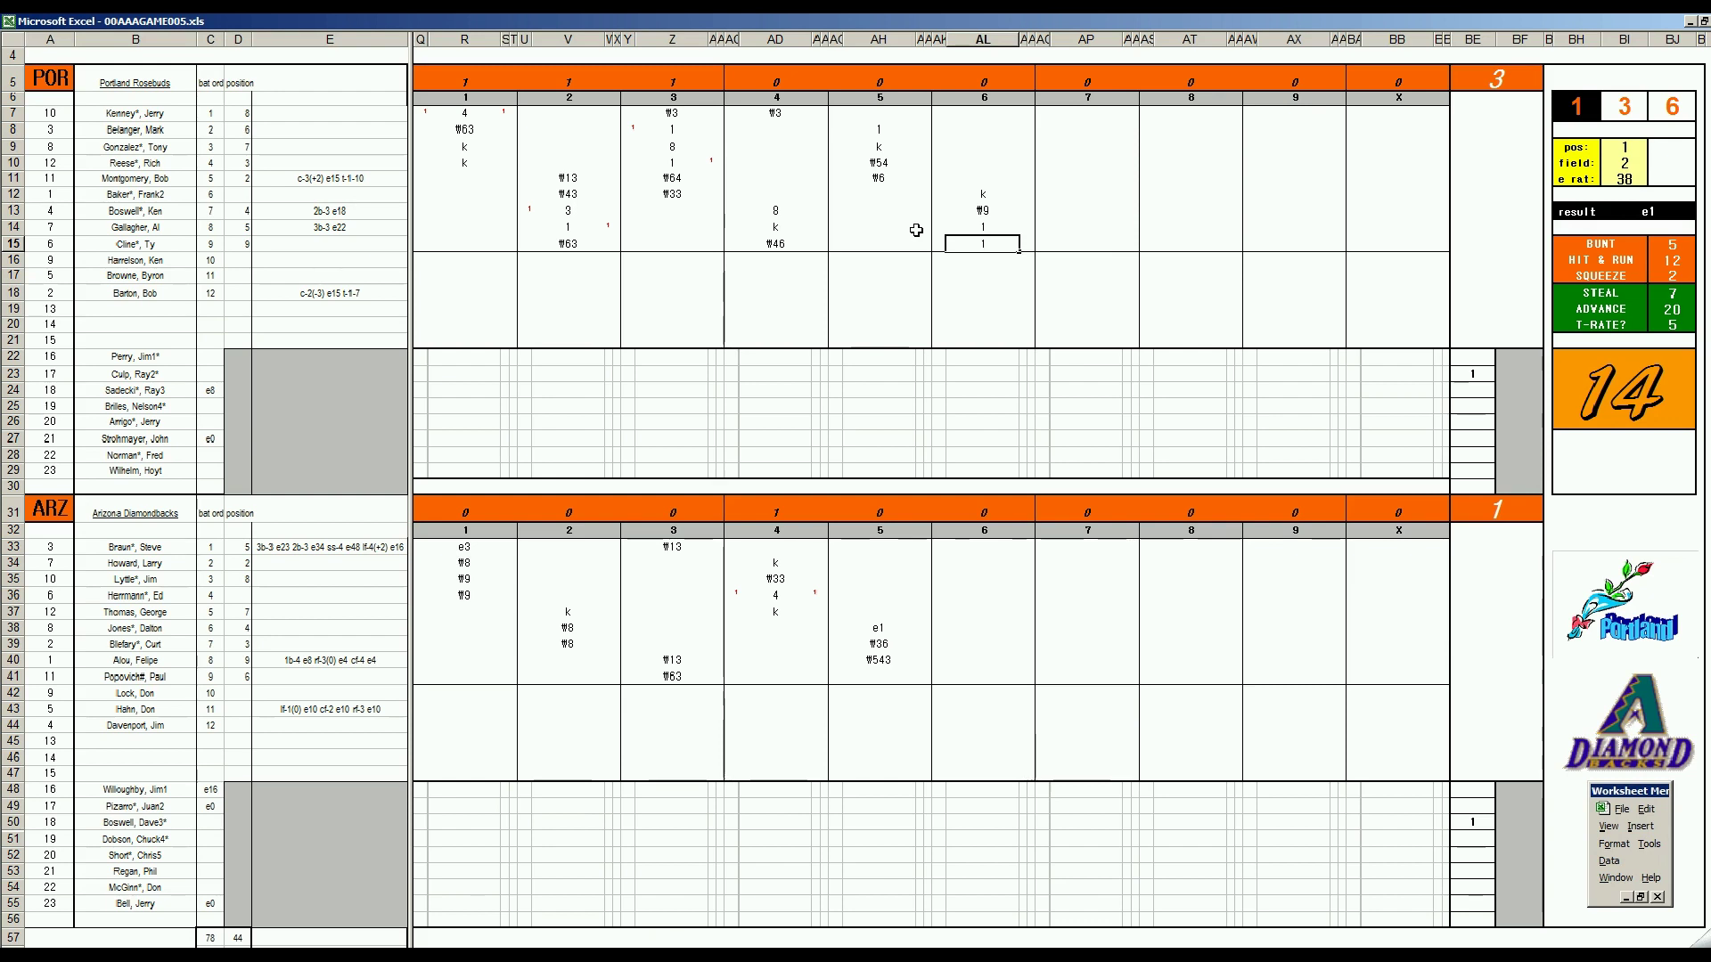
{"action": "key", "text": "Return"}
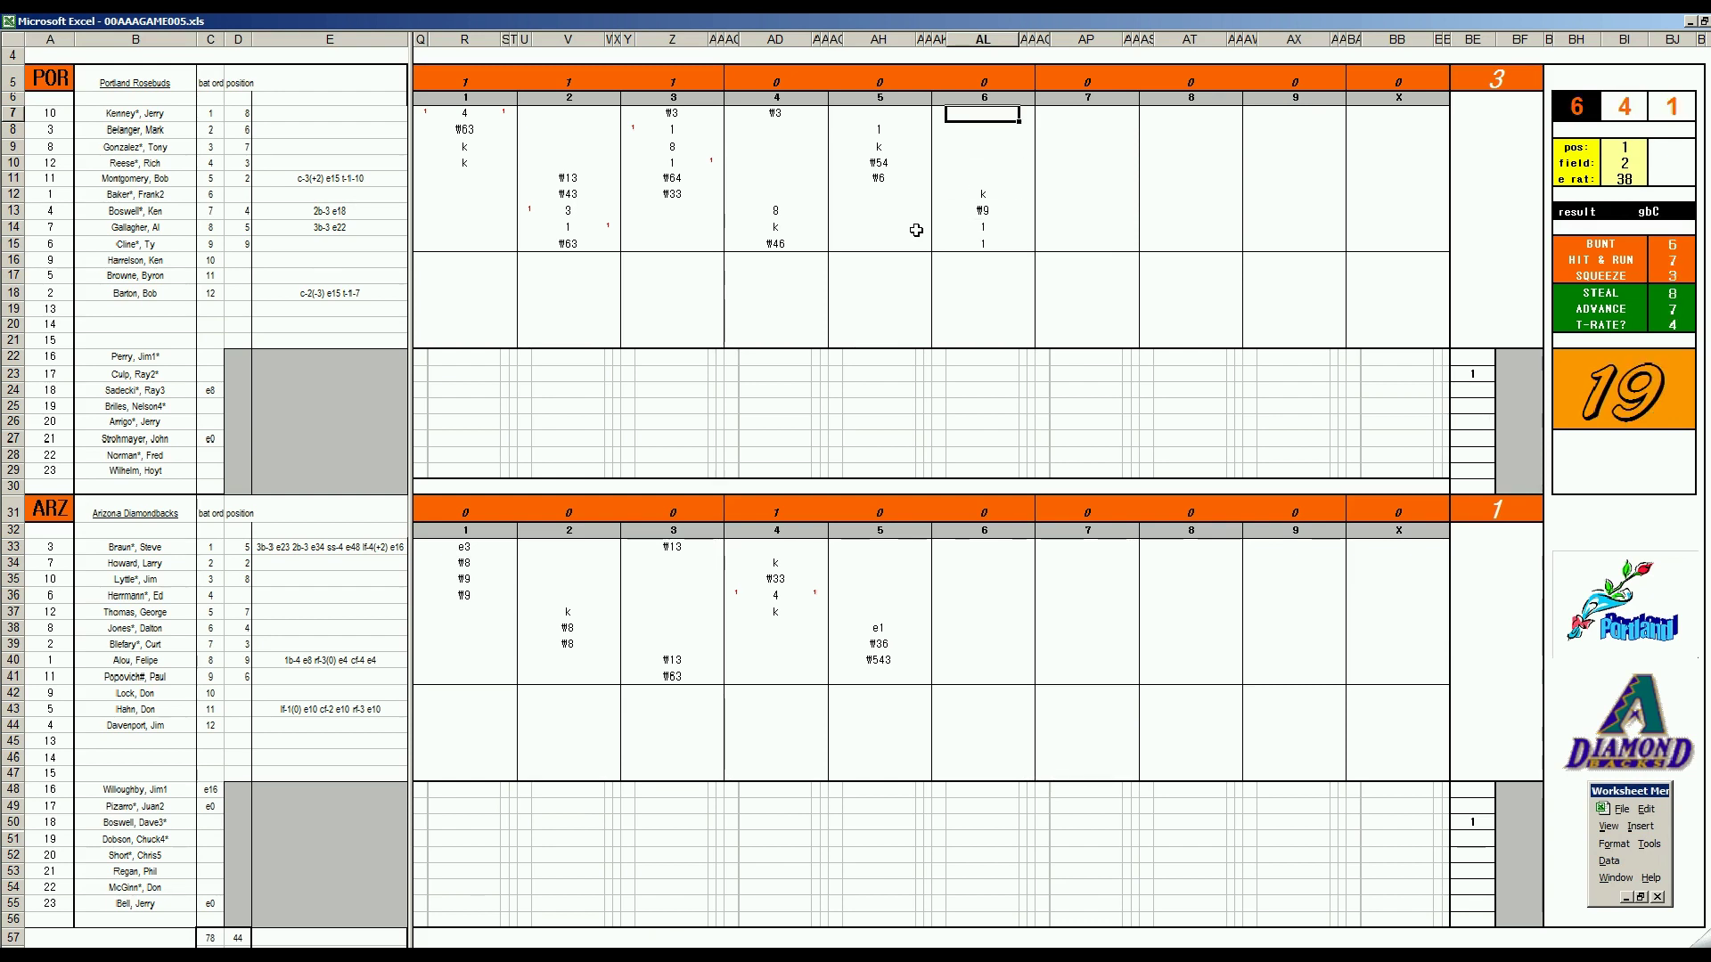
{"action": "type", "text": "#5"}
Record Arizona's sixth-inning results as #8 in AL41, #8 in AL33 and k in AL34
{"action": "left_click", "coordinate": [975, 670]}
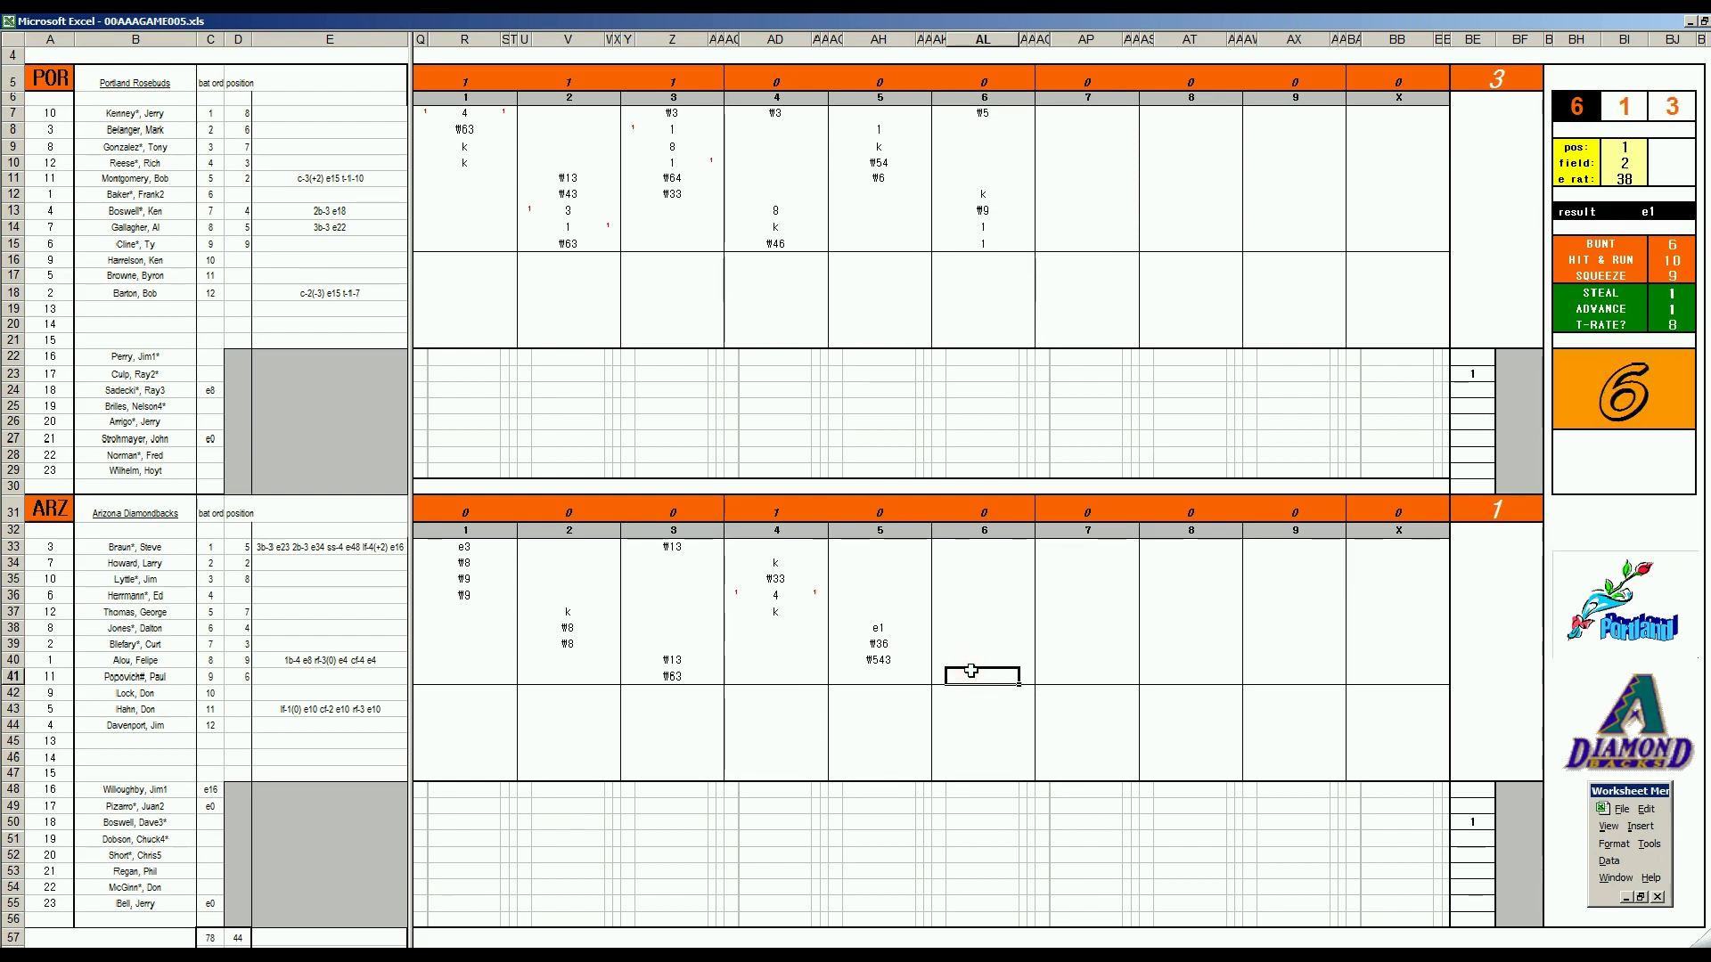
{"action": "type", "text": "#8"}
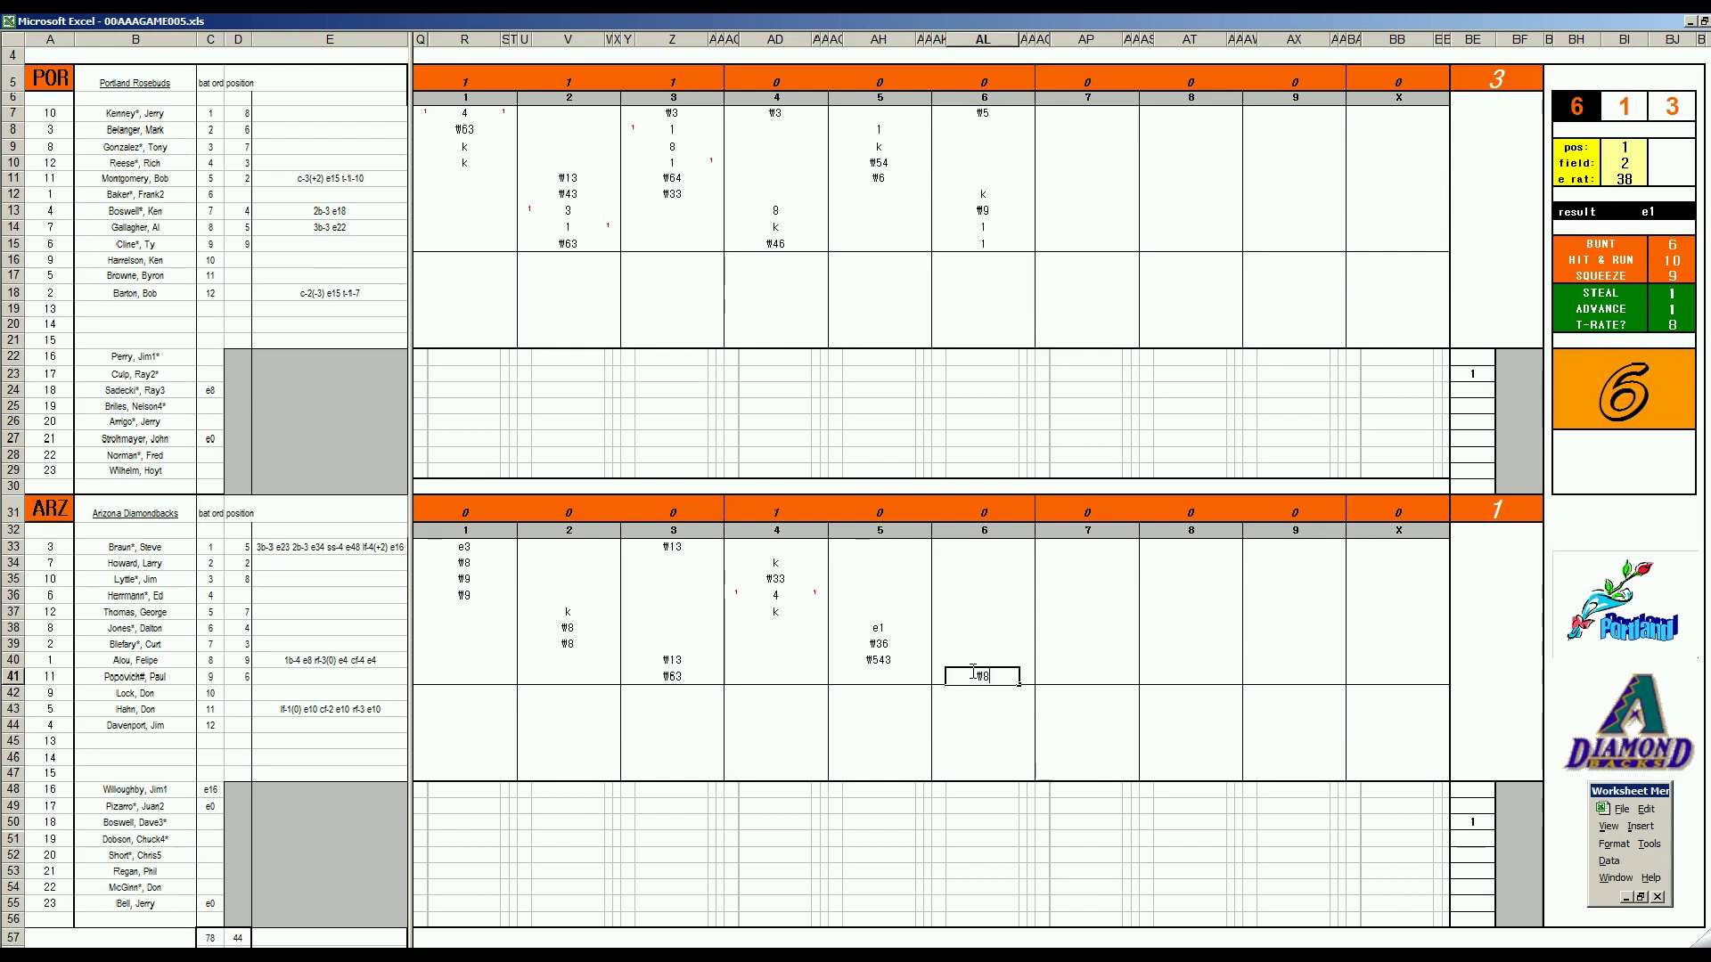
{"action": "key", "text": "Return"}
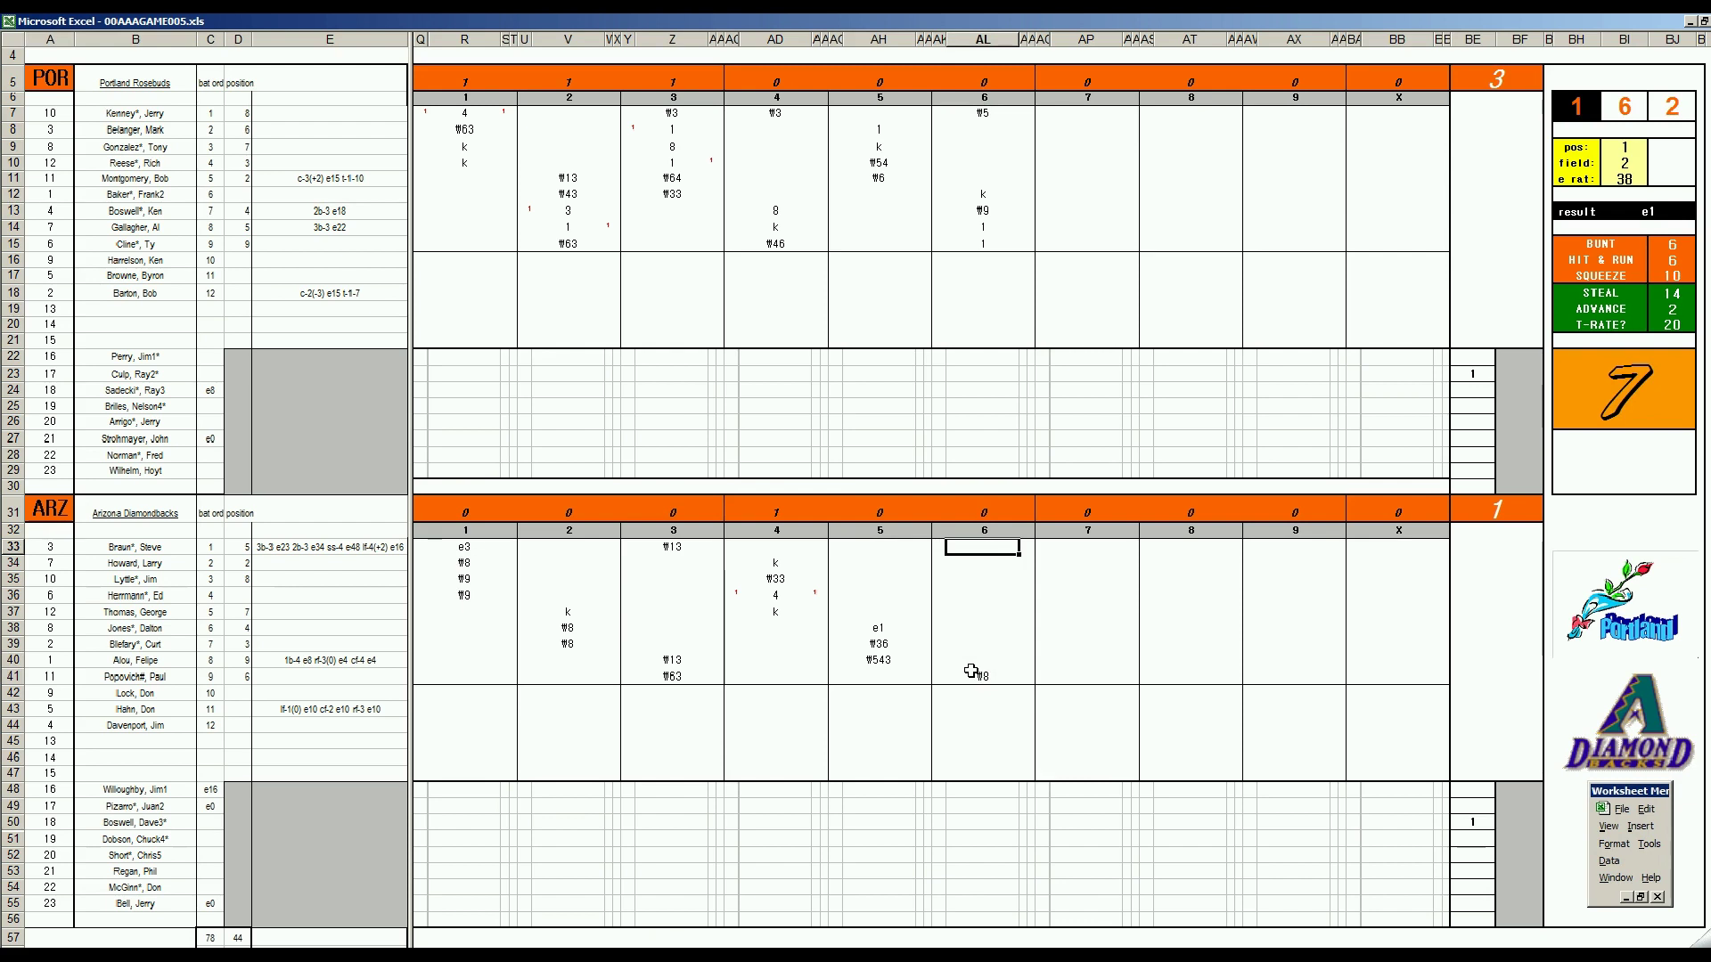
{"action": "type", "text": "#8"}
{"action": "key", "text": "Return"}
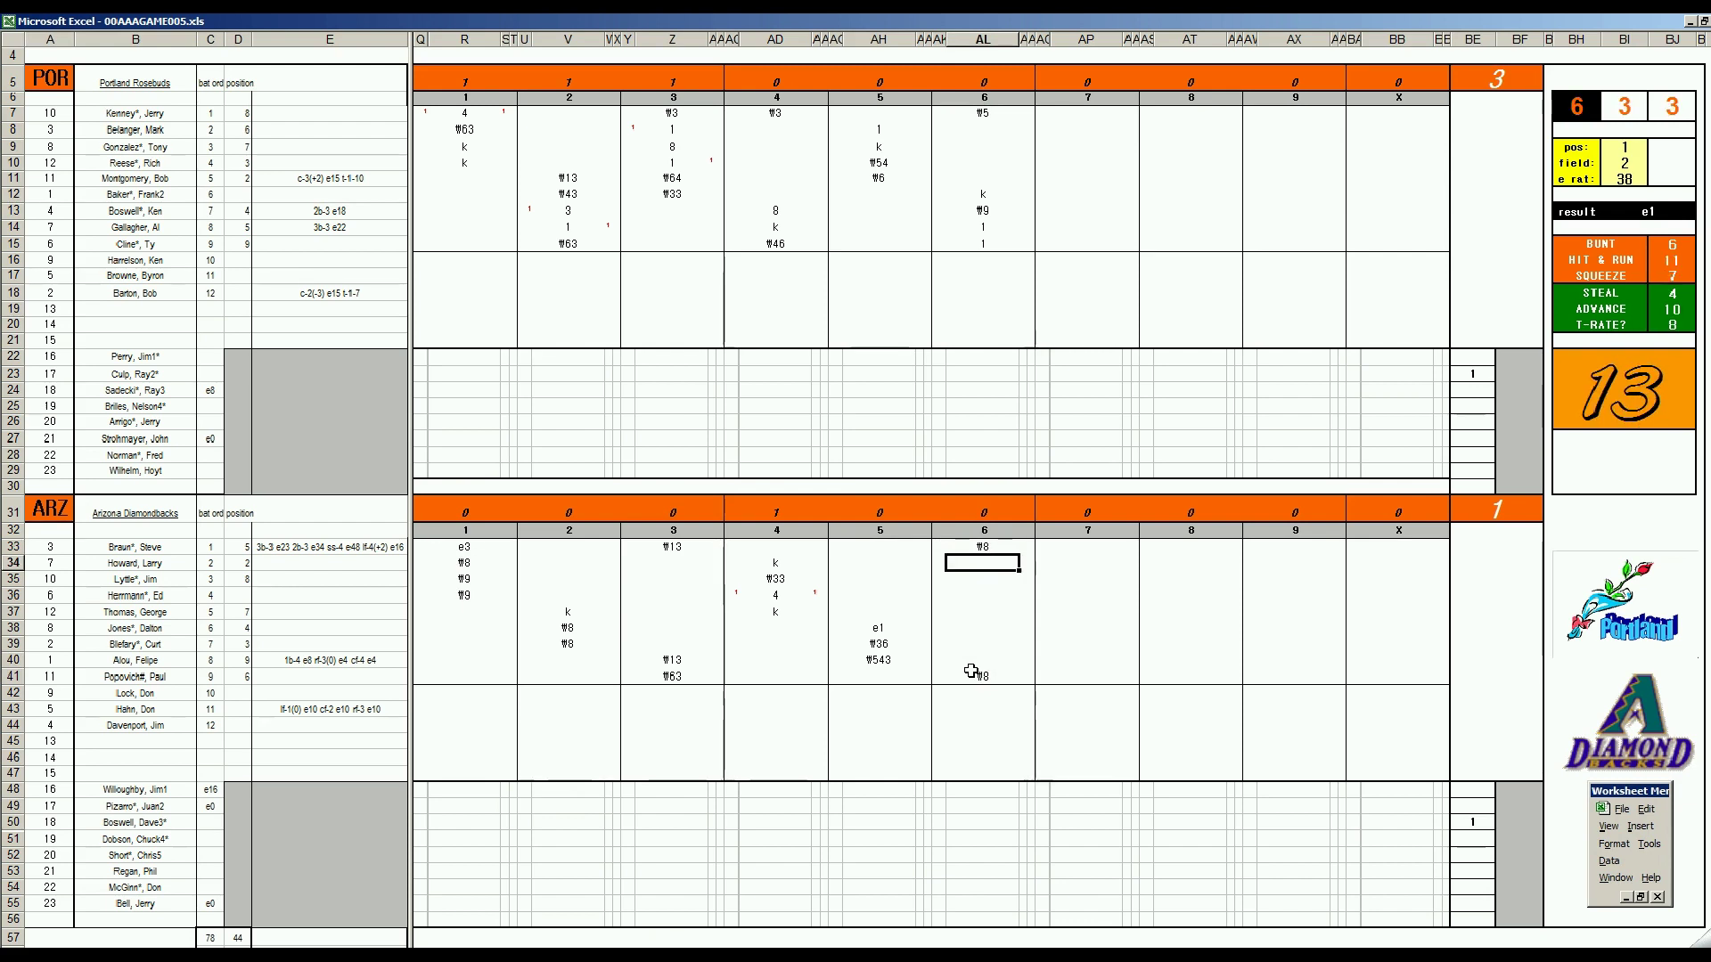
{"action": "type", "text": "k"}
Record Portland's seventh-inning results in AP8:AP11 as 1, #9, #4 and #63
{"action": "left_click", "coordinate": [1073, 129]}
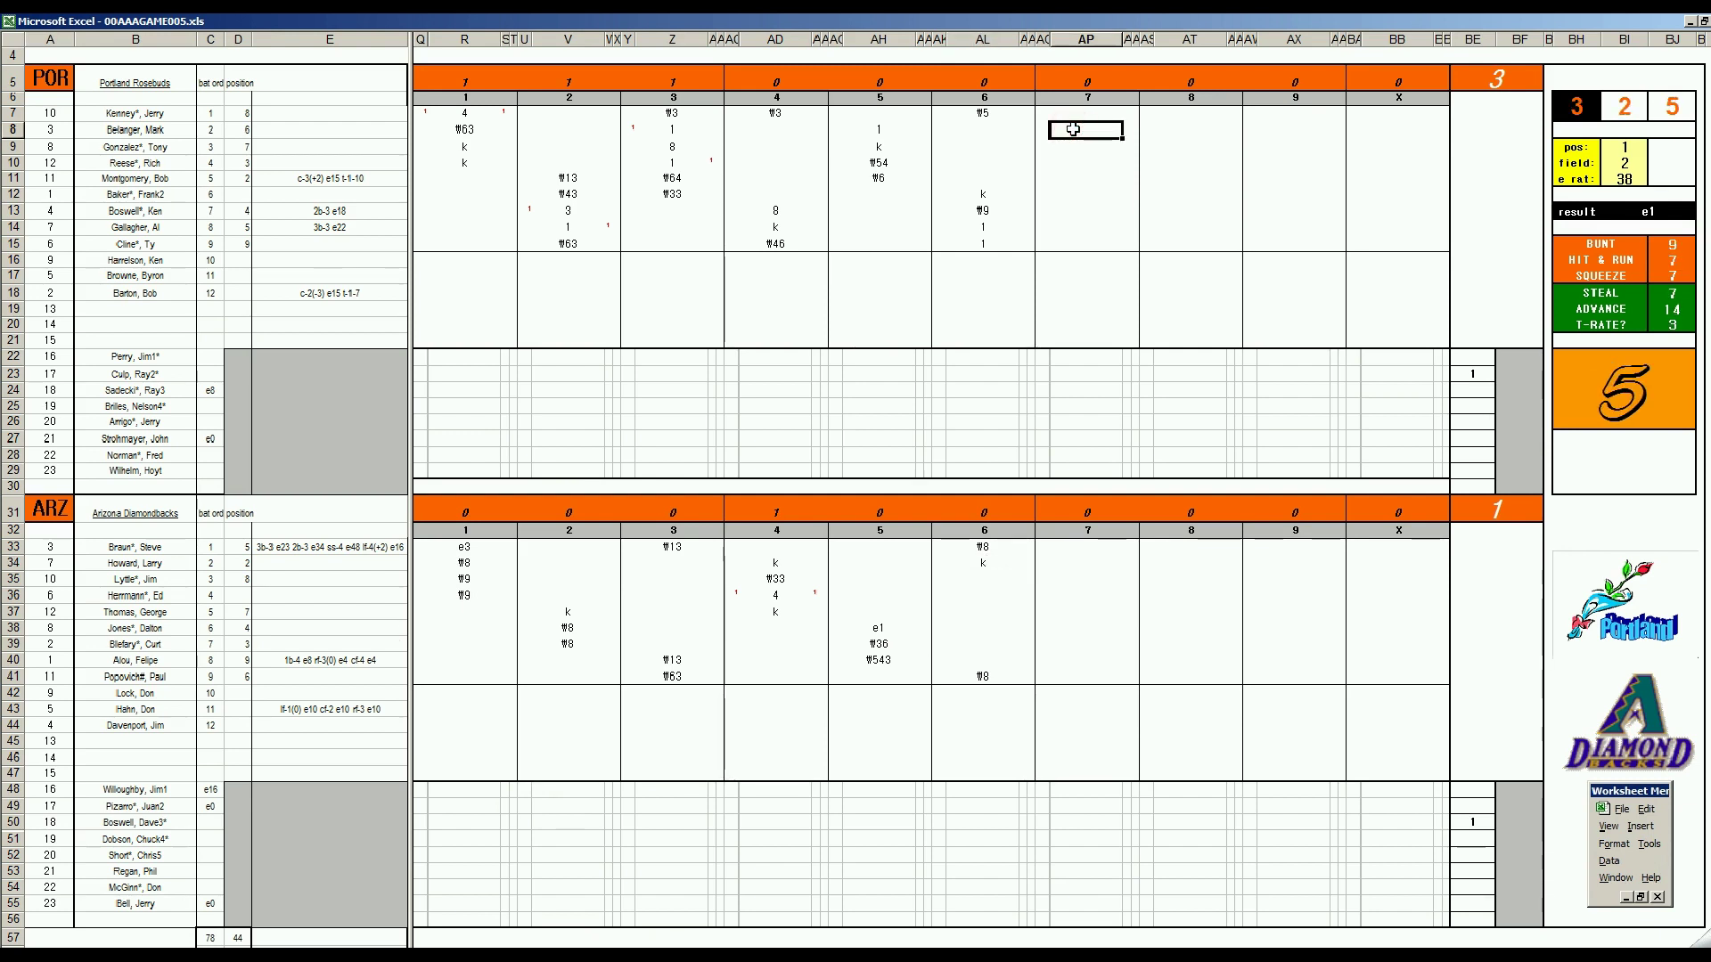
{"action": "type", "text": "1"}
{"action": "key", "text": "Return"}
{"action": "type", "text": "#9"}
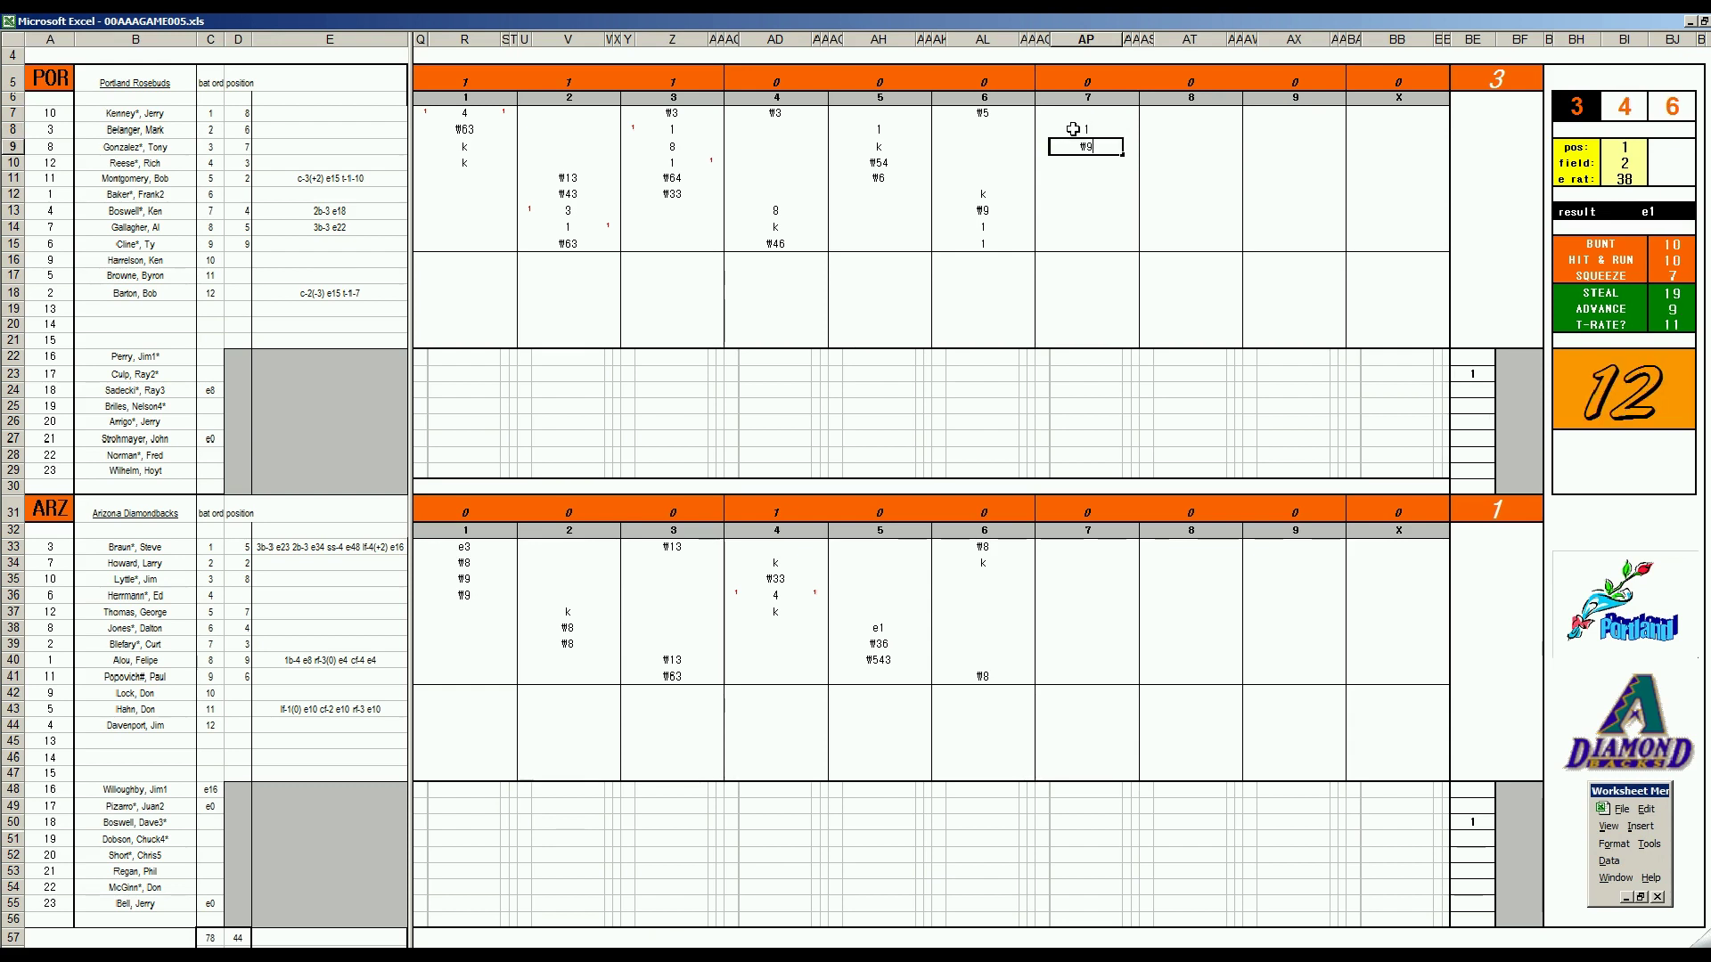
{"action": "key", "text": "Return"}
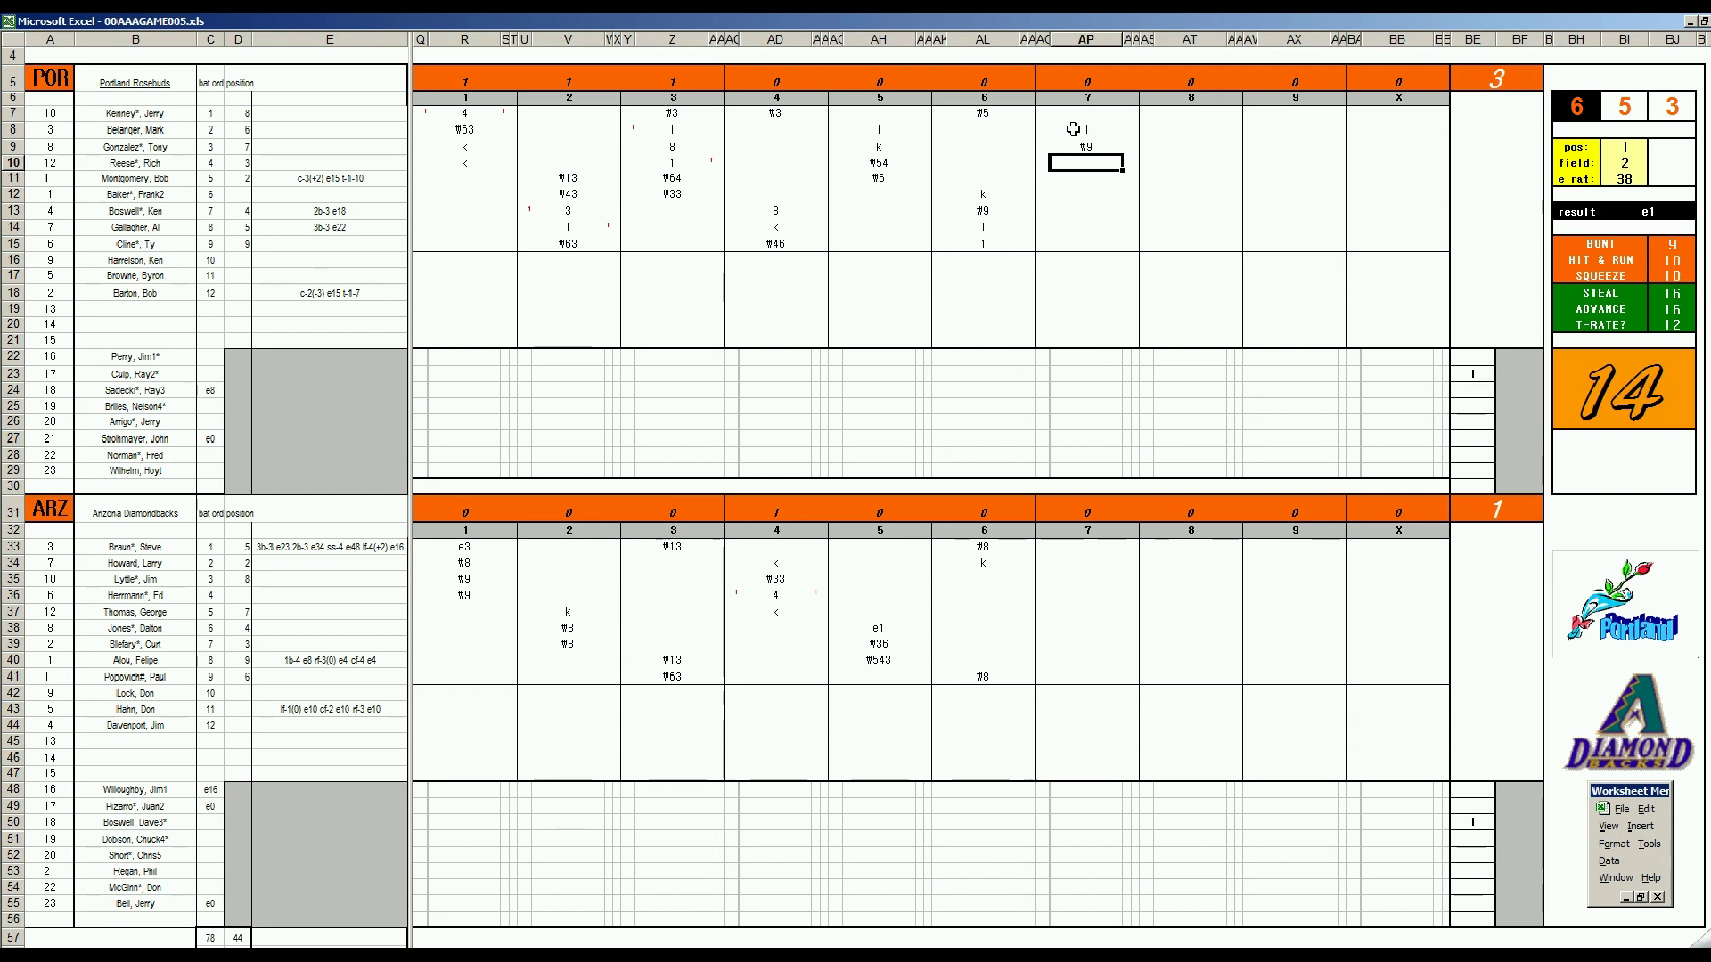
{"action": "type", "text": "#4"}
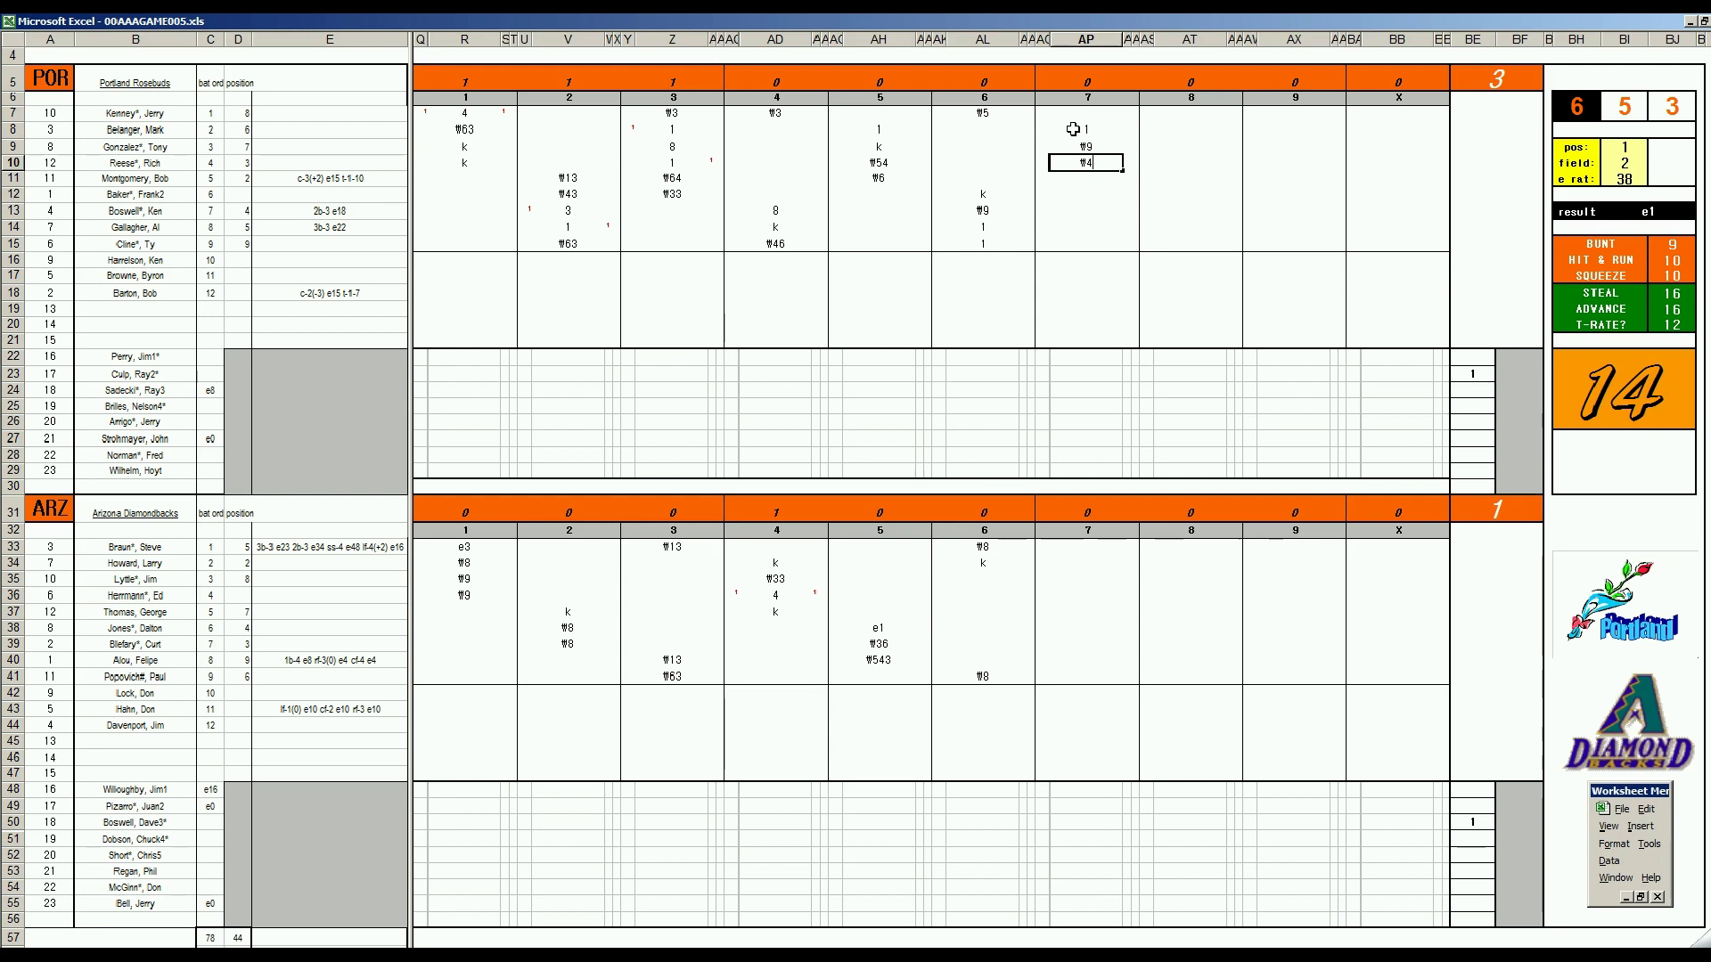
{"action": "key", "text": "Return"}
{"action": "type", "text": "#63"}
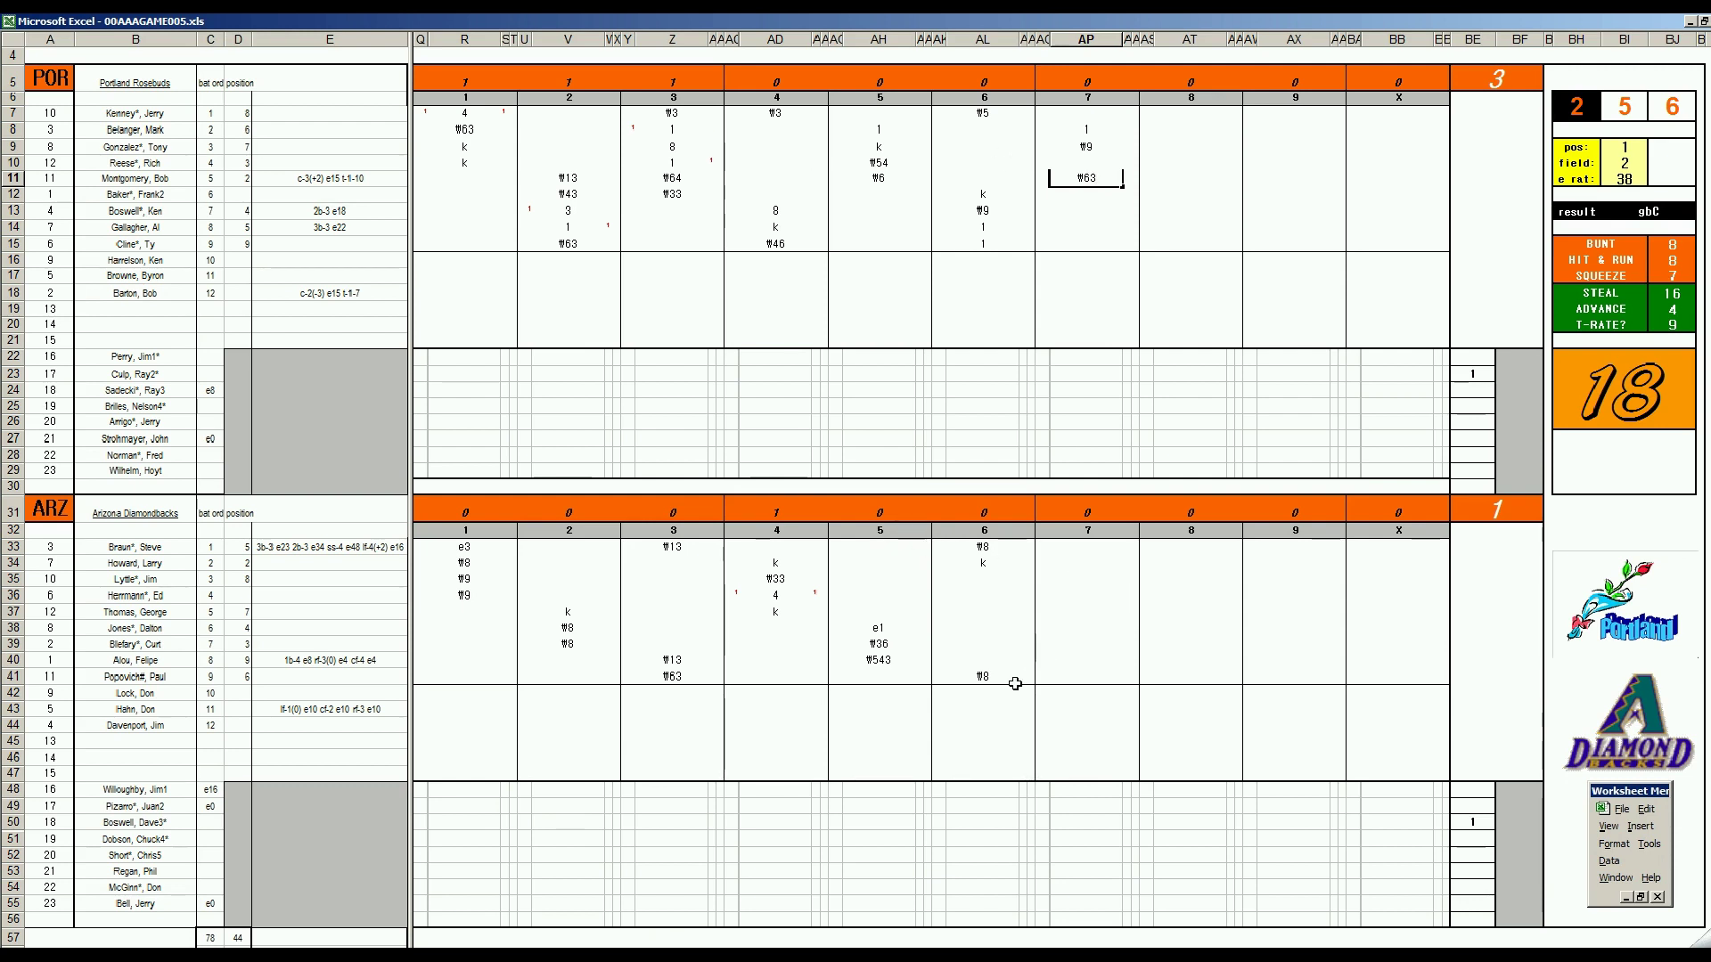
{"action": "key", "text": "alt+Tab"}
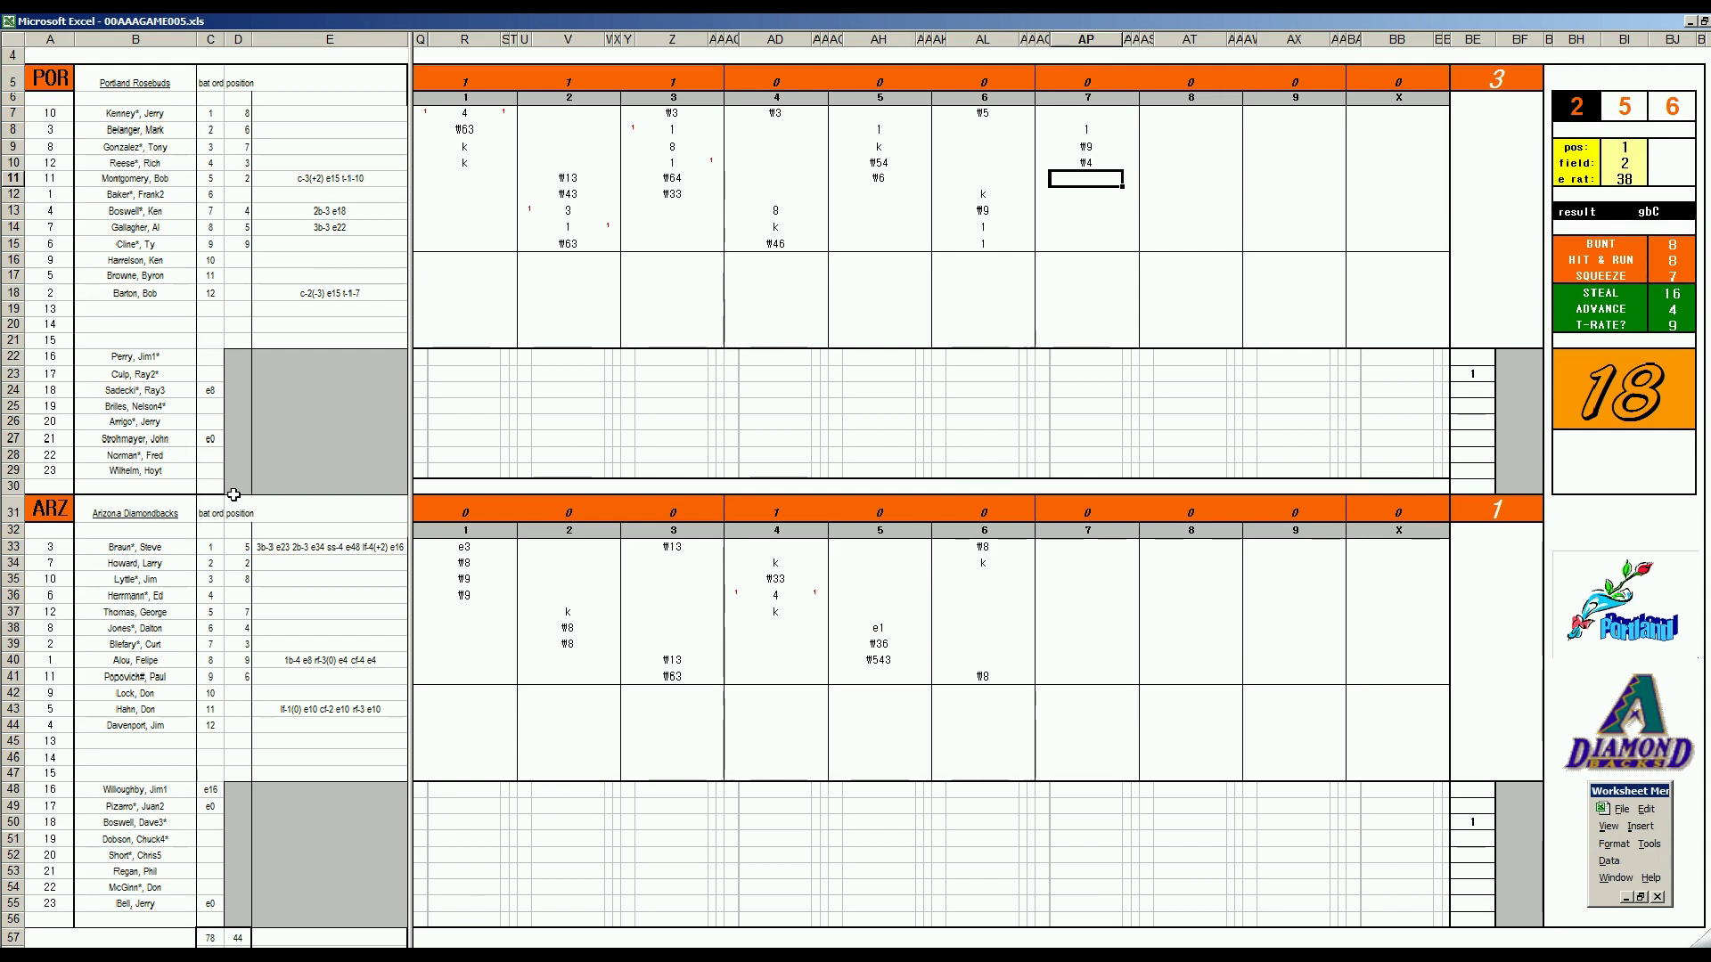
Record Arizona's first two seventh-inning results as k in AP35 and #33 in AP36, re-rolling the dice beforehand
{"action": "left_click", "coordinate": [1062, 581]}
{"action": "key", "text": "F9"}
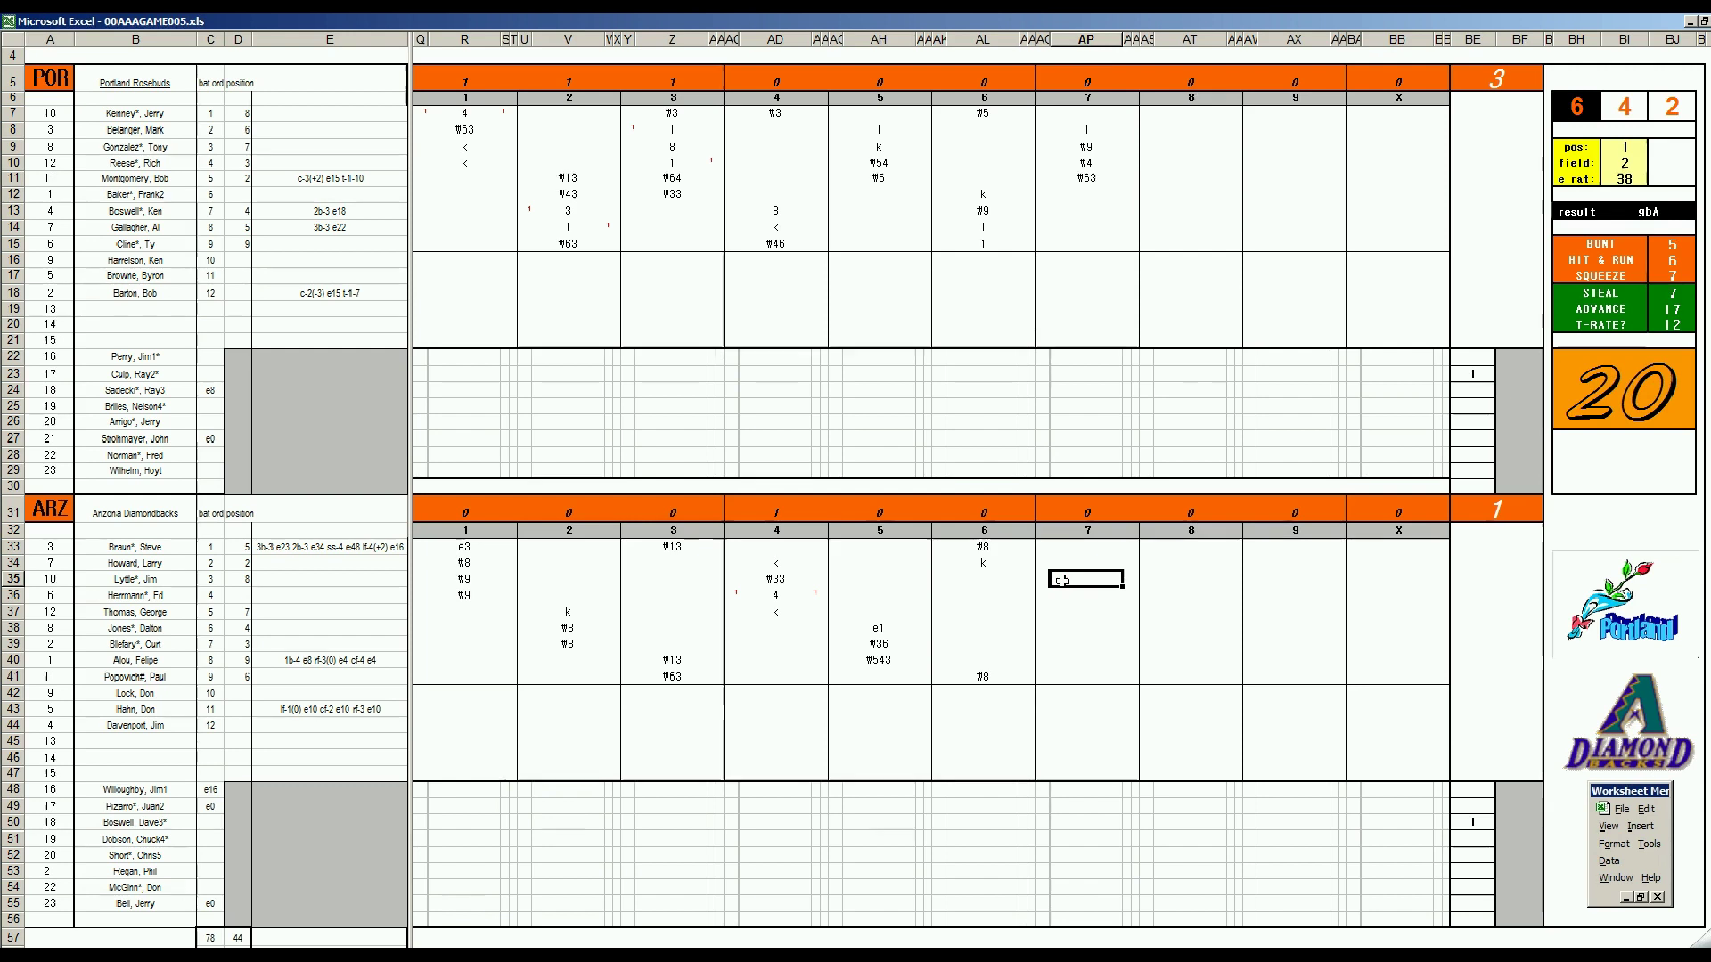
{"action": "type", "text": "k"}
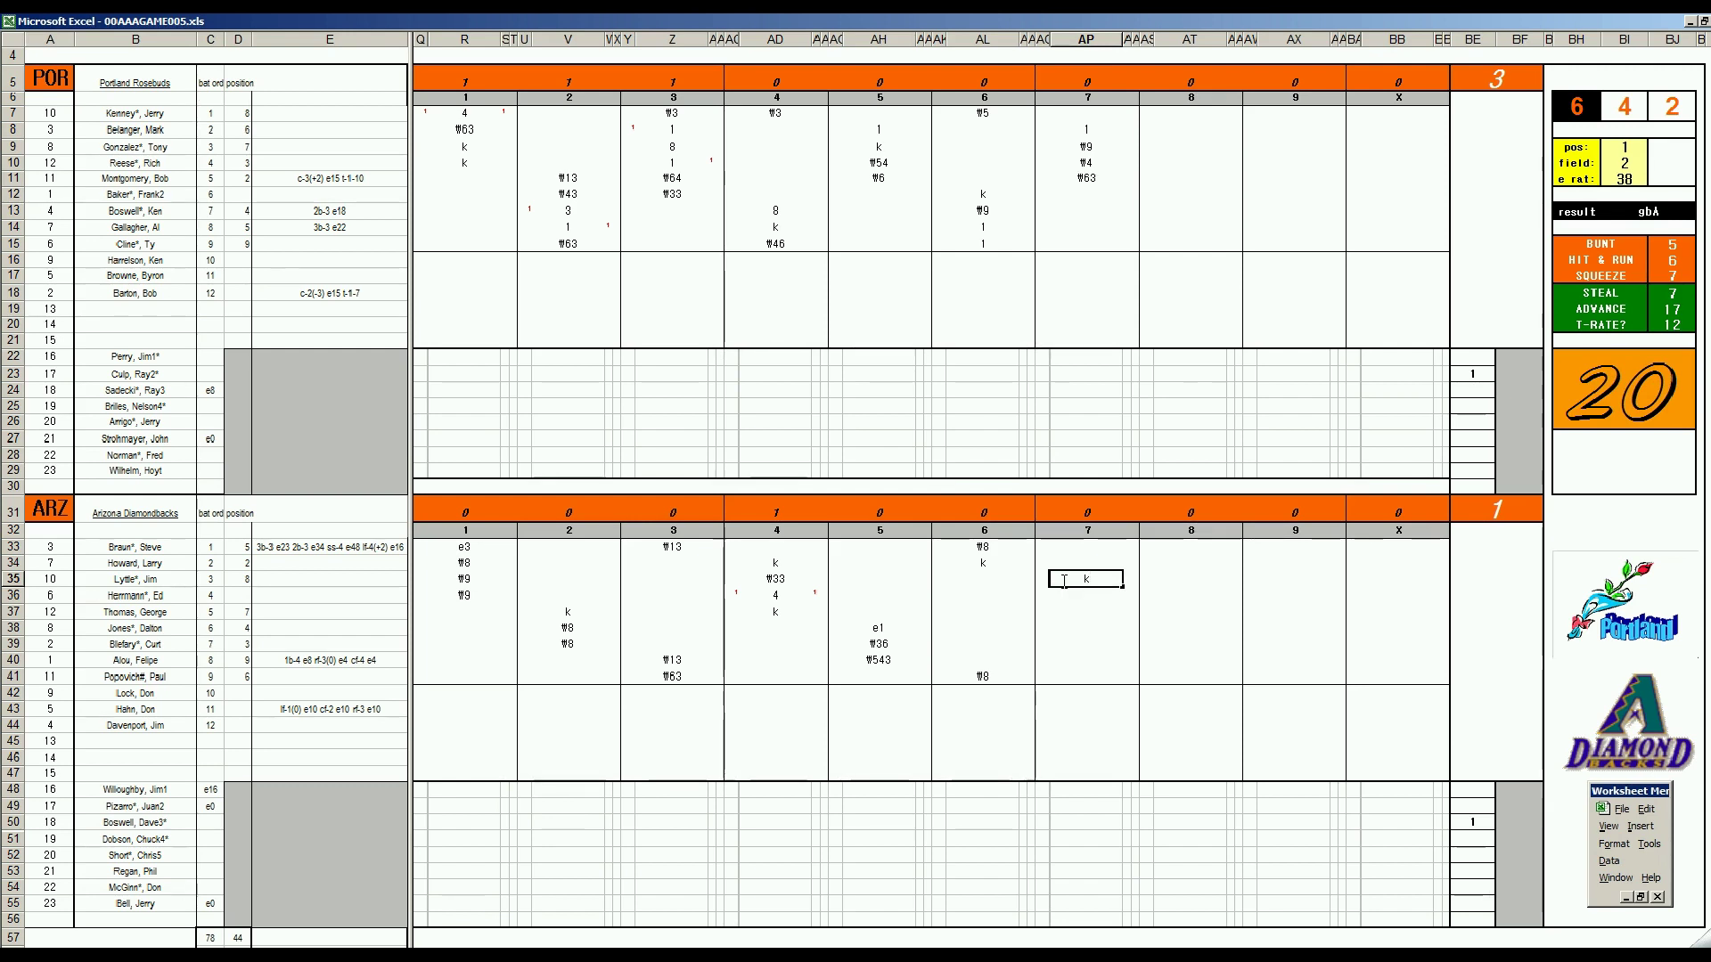
{"action": "key", "text": "Return"}
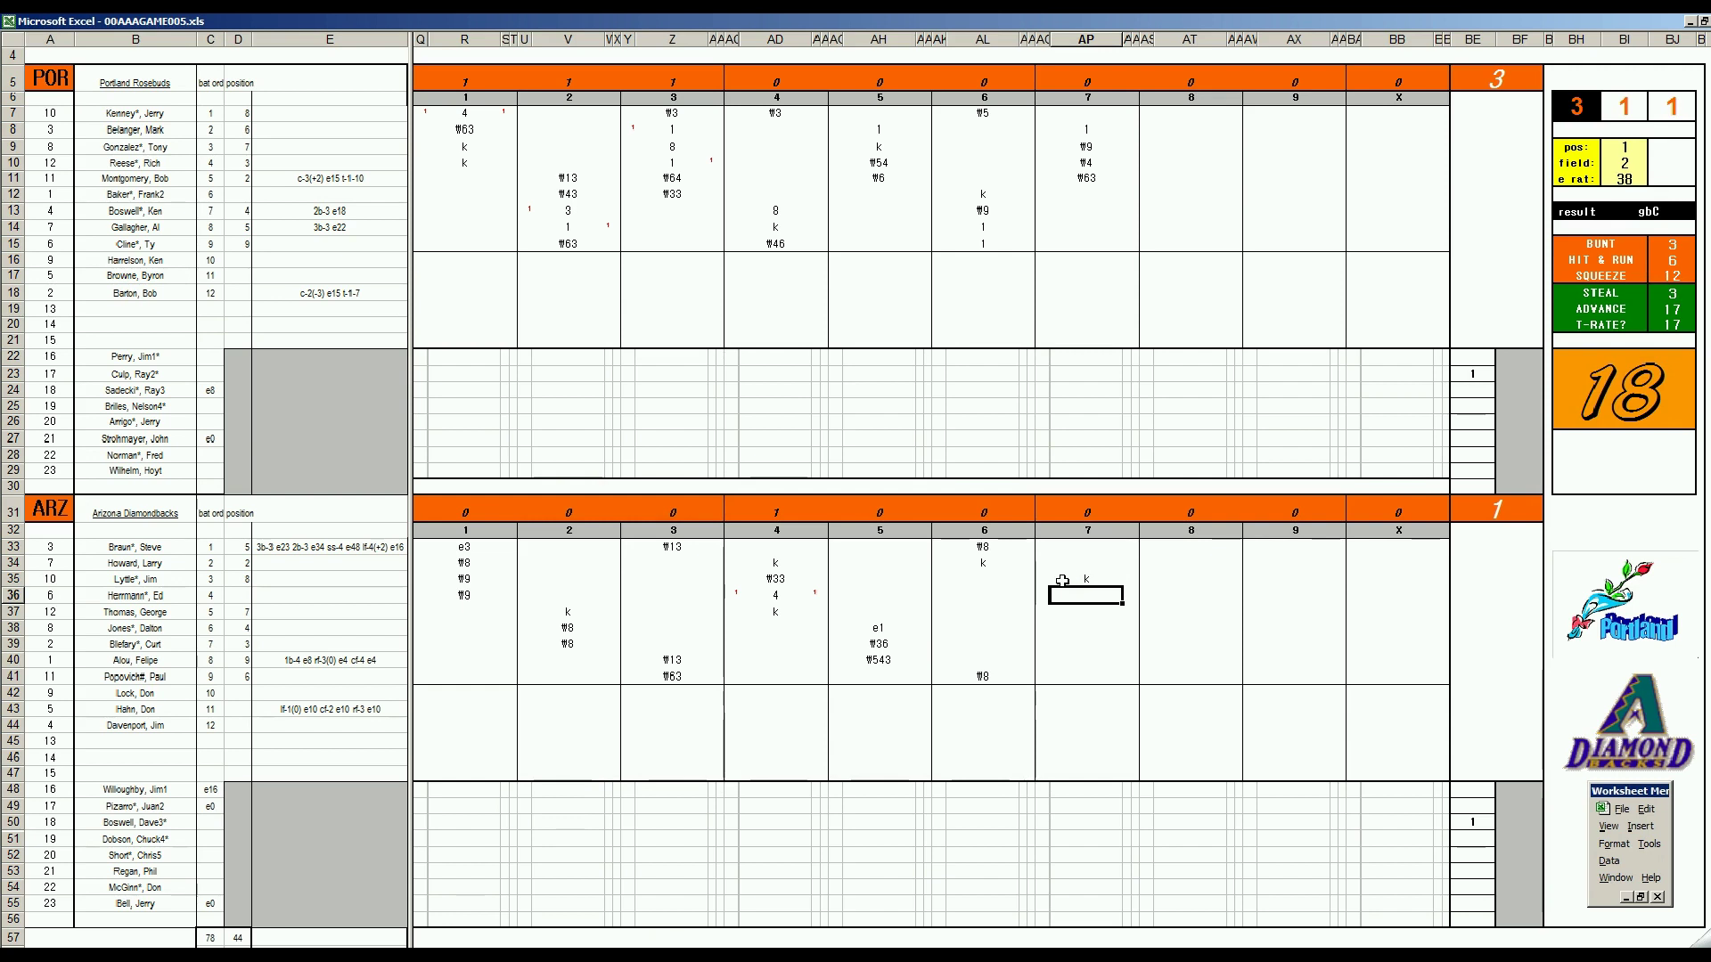
{"action": "type", "text": "#33"}
{"action": "key", "text": "Return"}
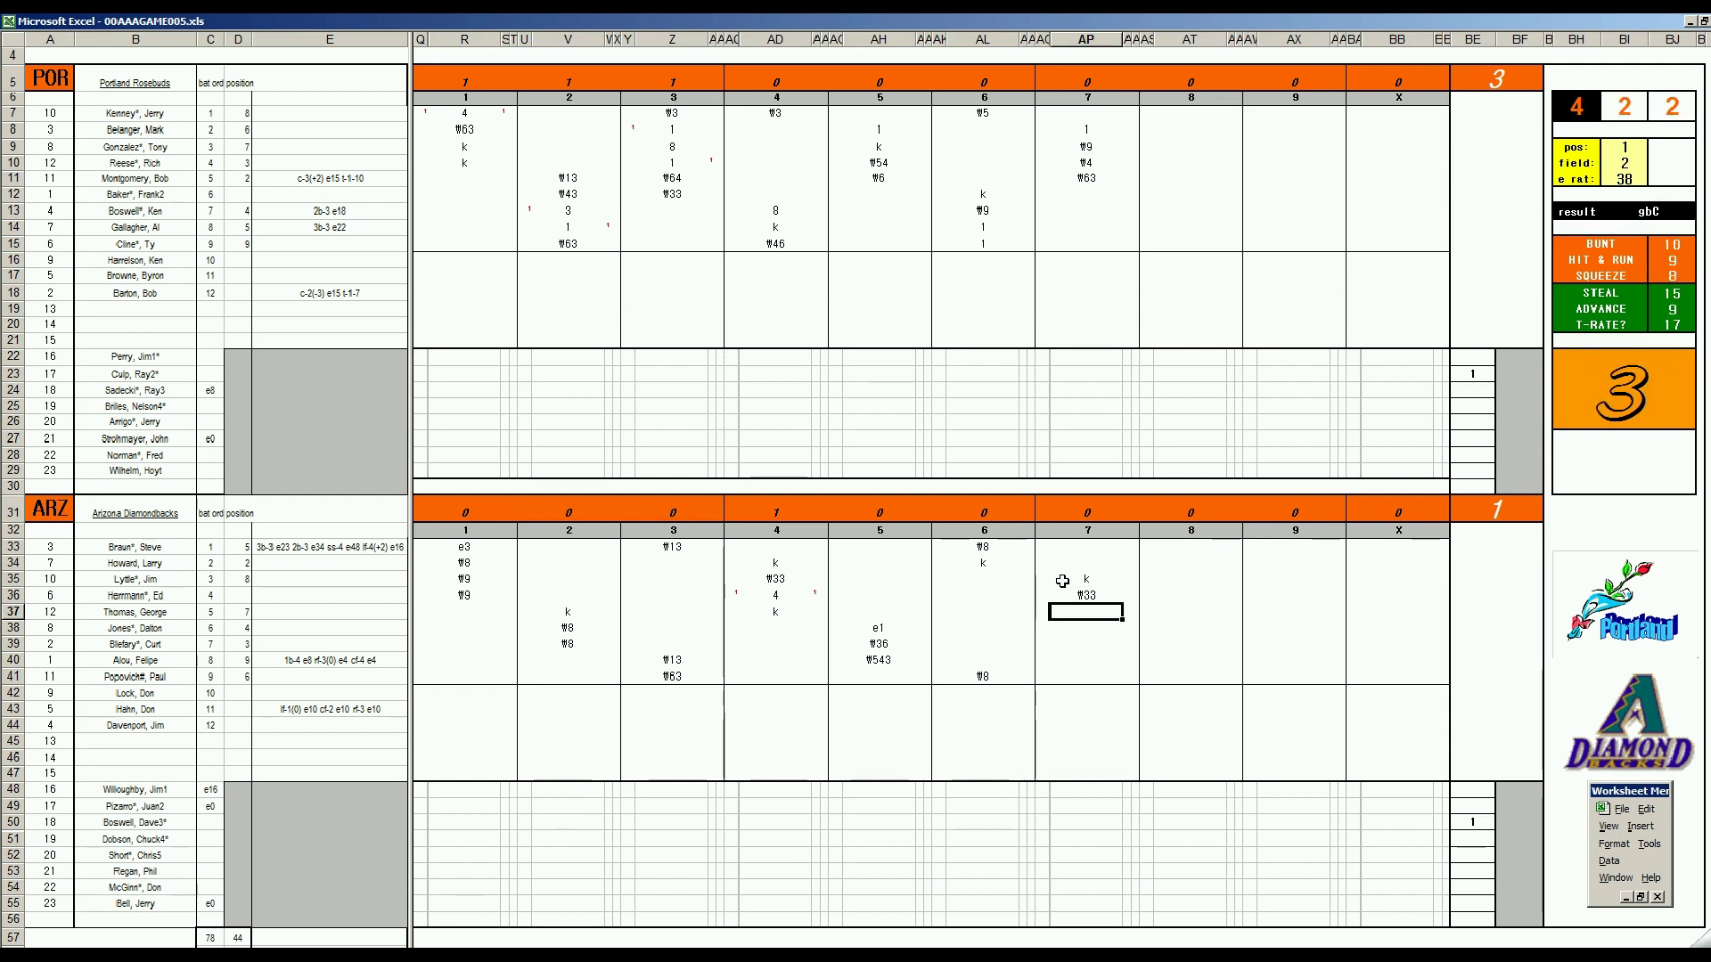
Set the fielding lookup to position 2, field rating 3 and error rating 15
{"action": "key", "text": "ctrl+p"}
{"action": "type", "text": "2"}
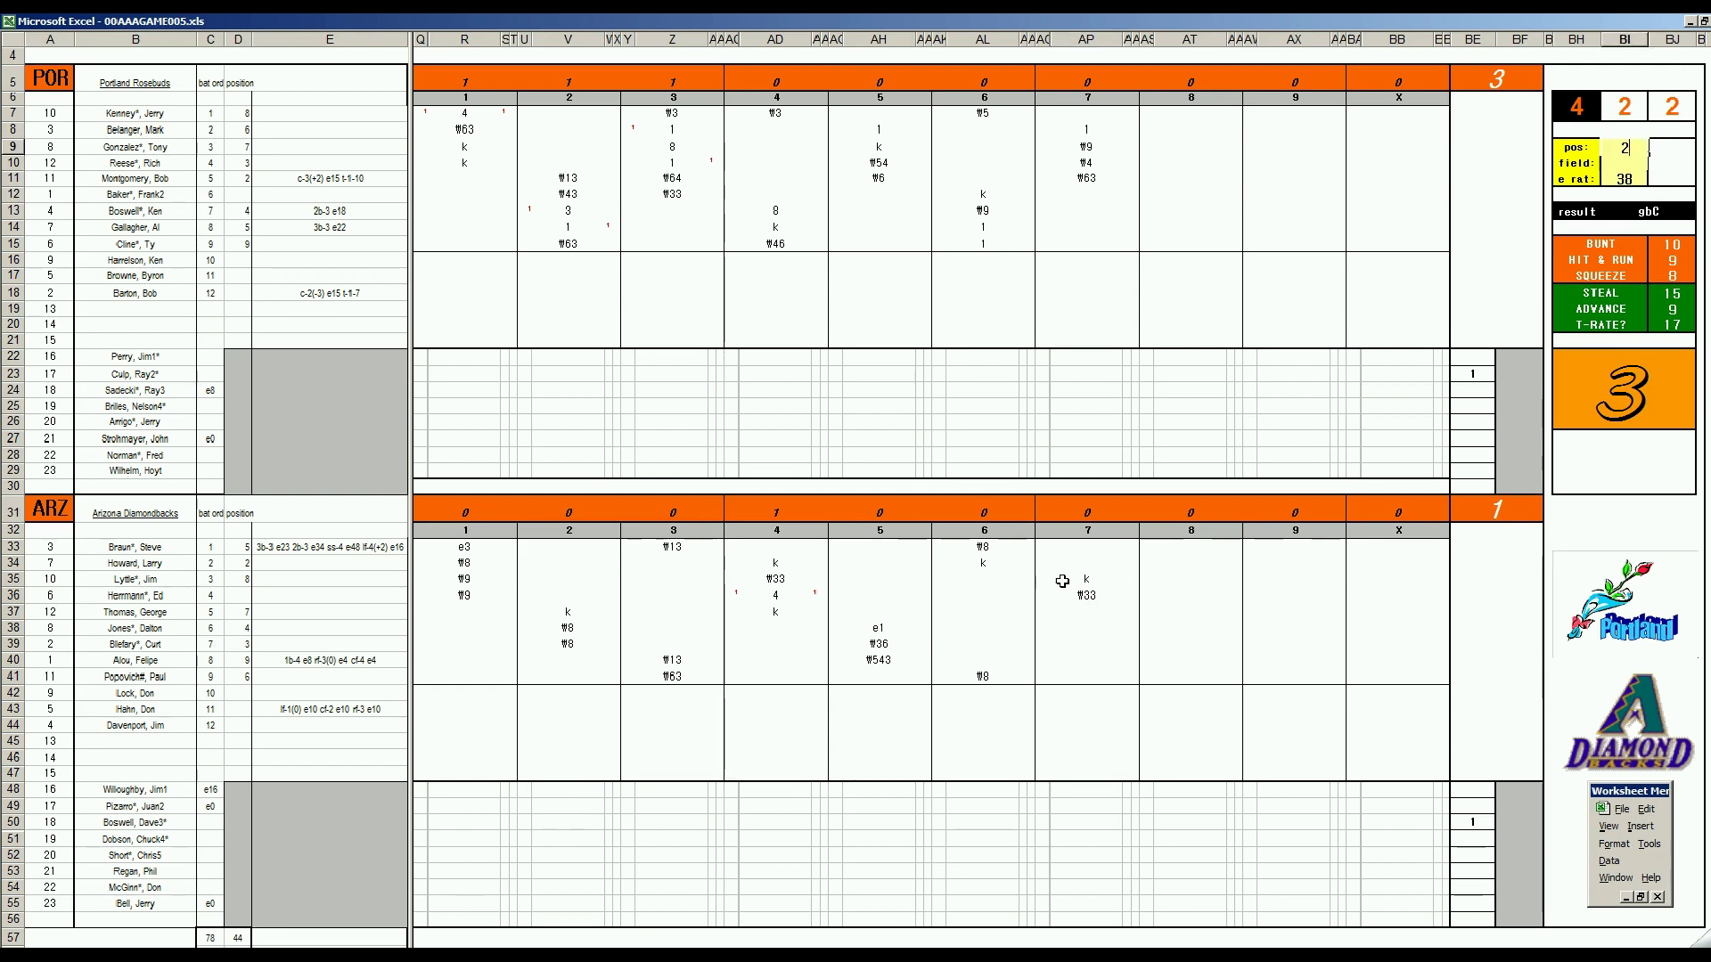
{"action": "key", "text": "Return"}
{"action": "type", "text": "3"}
{"action": "key", "text": "Return"}
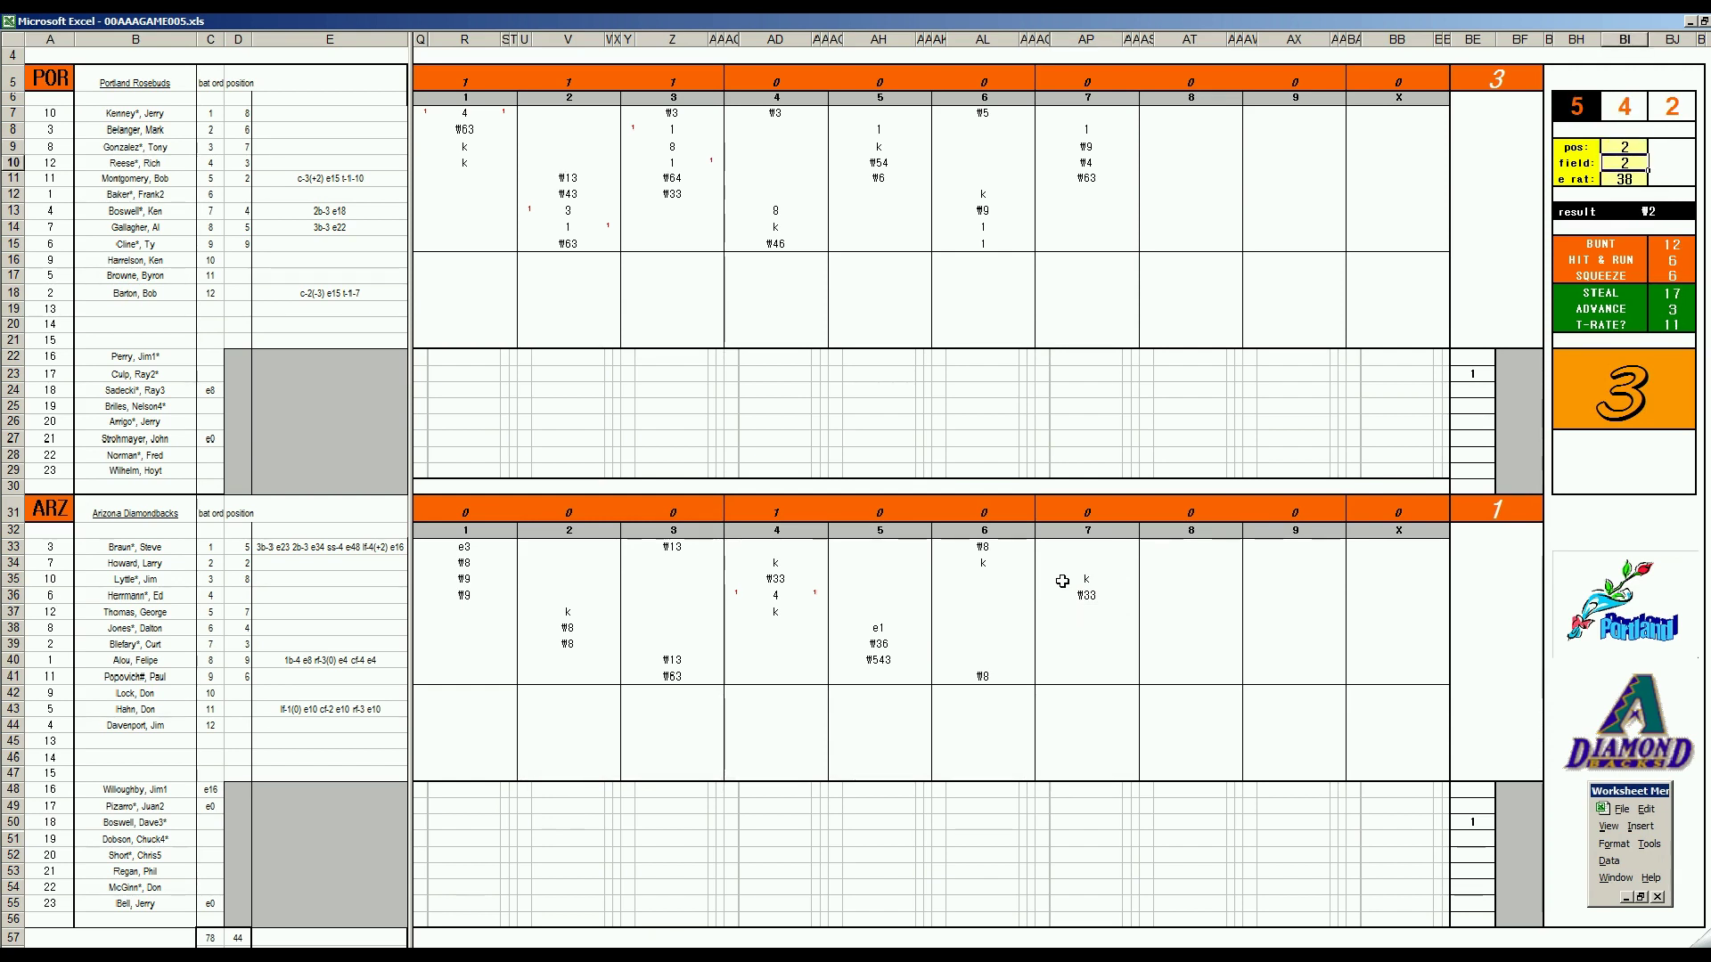
{"action": "type", "text": "15"}
{"action": "key", "text": "Return"}
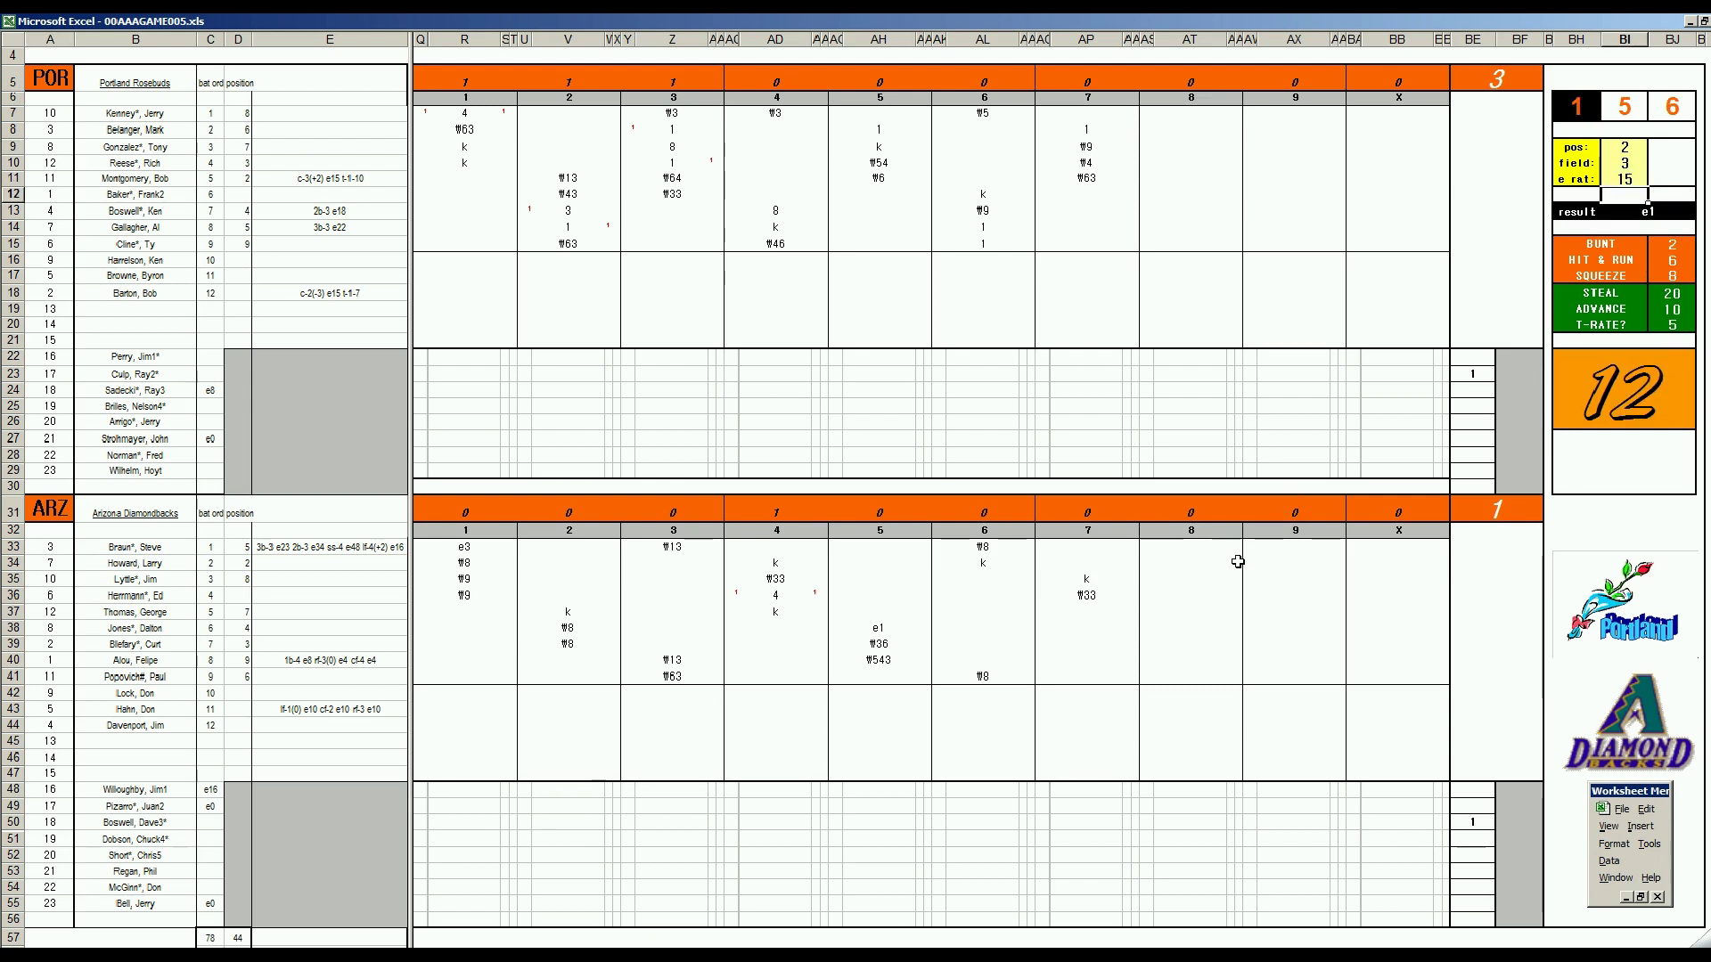
Record Arizona's remaining seventh-inning results in AP37:AP39 as e2, 8 and #4
{"action": "left_click", "coordinate": [1096, 613]}
{"action": "type", "text": "e2"}
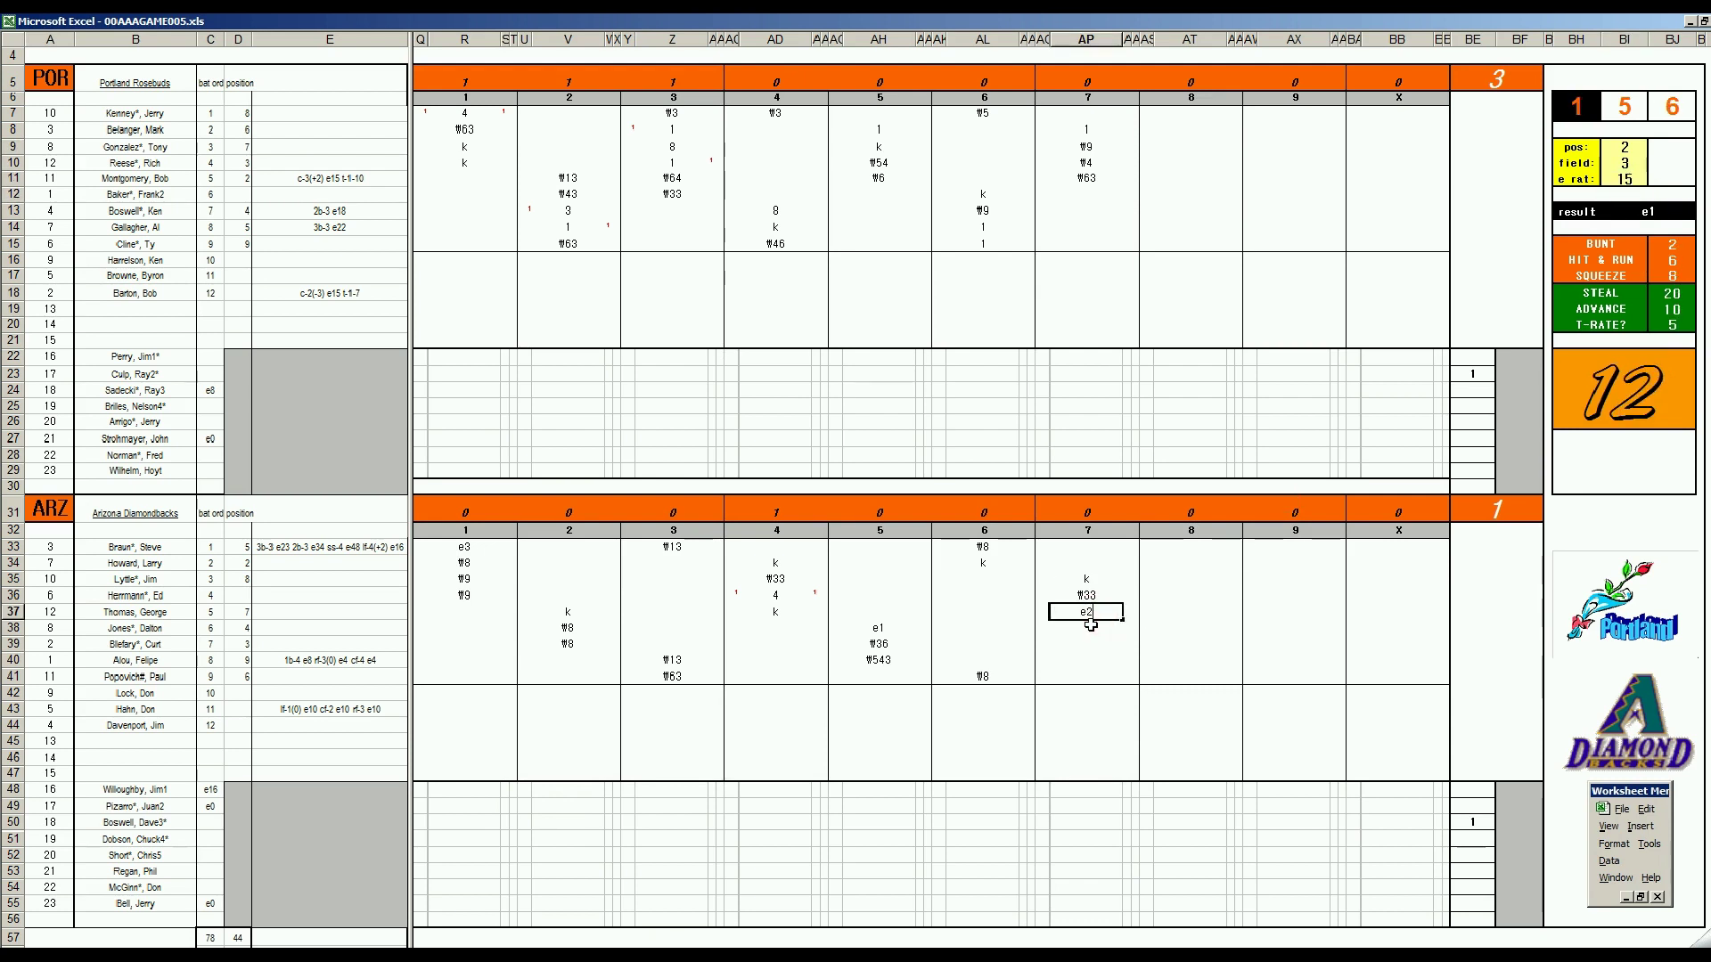
{"action": "key", "text": "Return"}
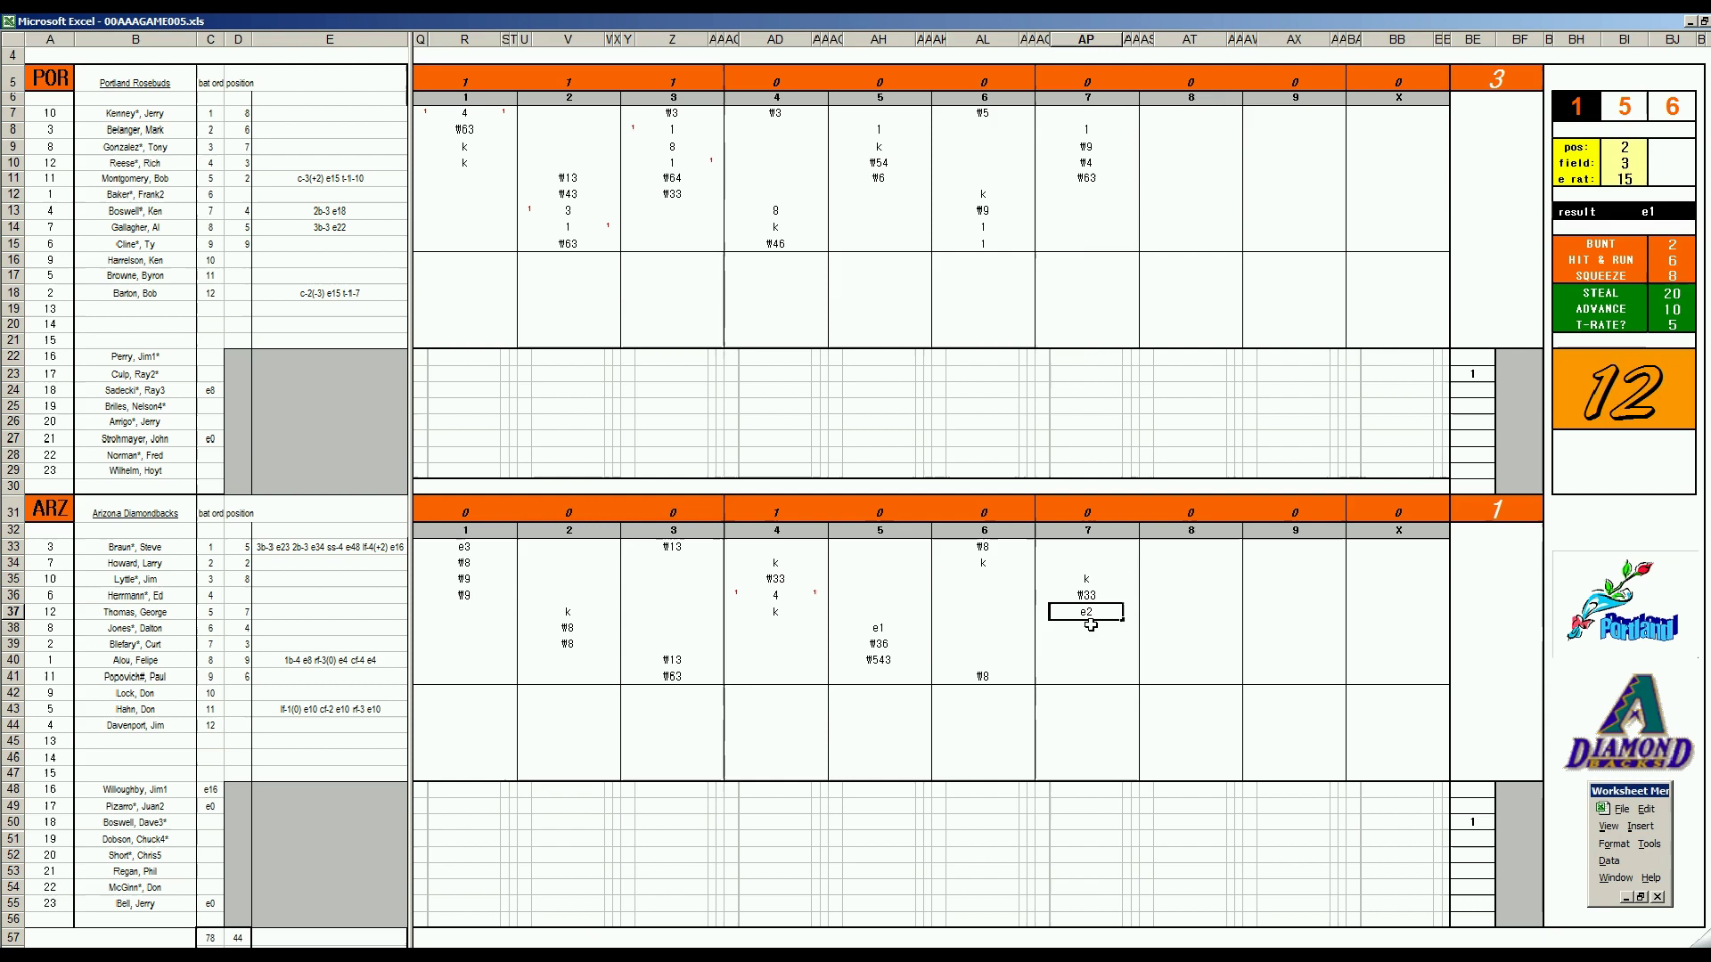
{"action": "type", "text": "8"}
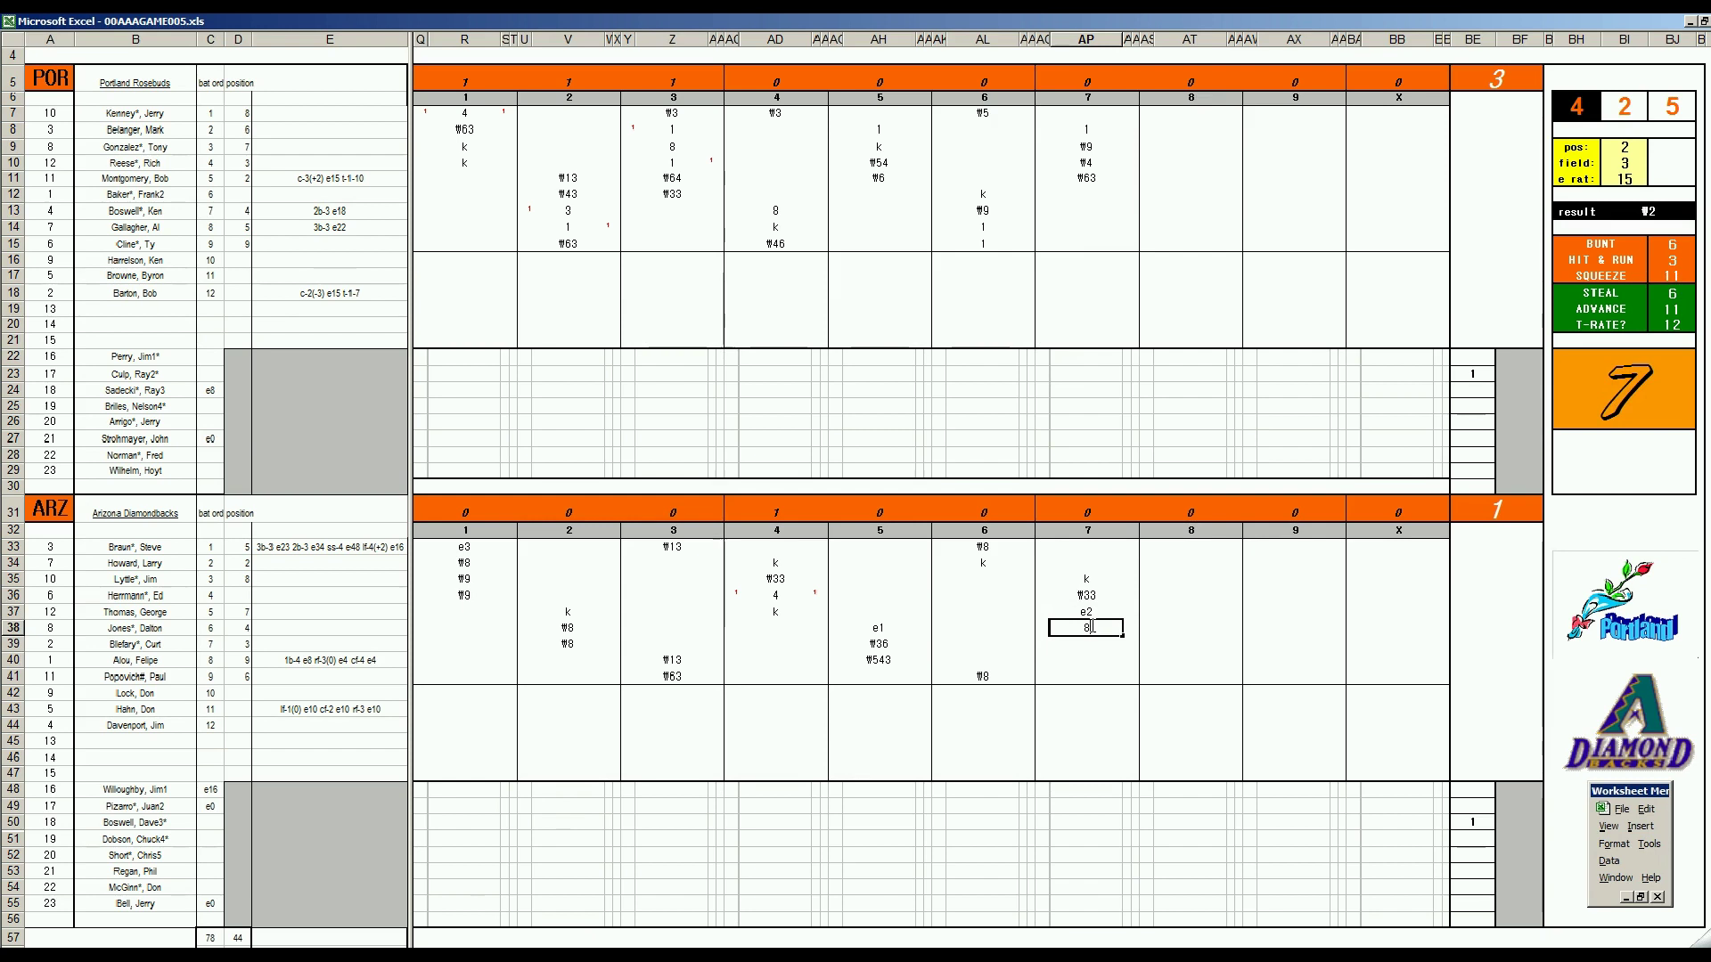
{"action": "key", "text": "Return"}
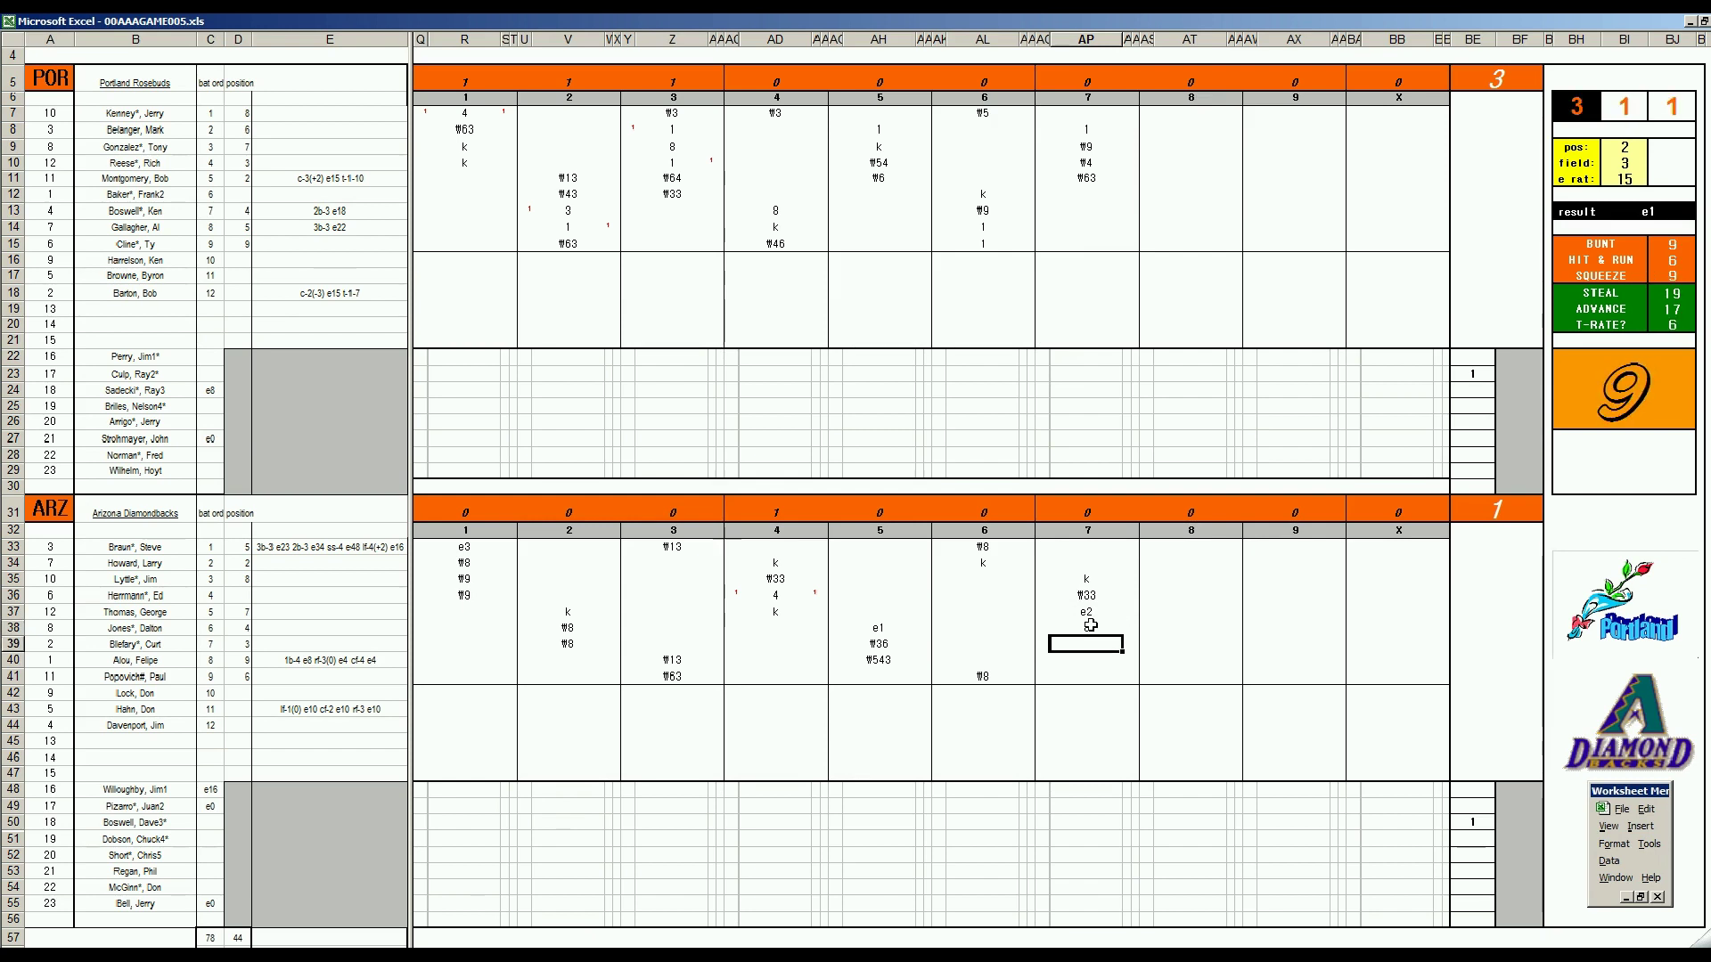
{"action": "type", "text": "\\4"}
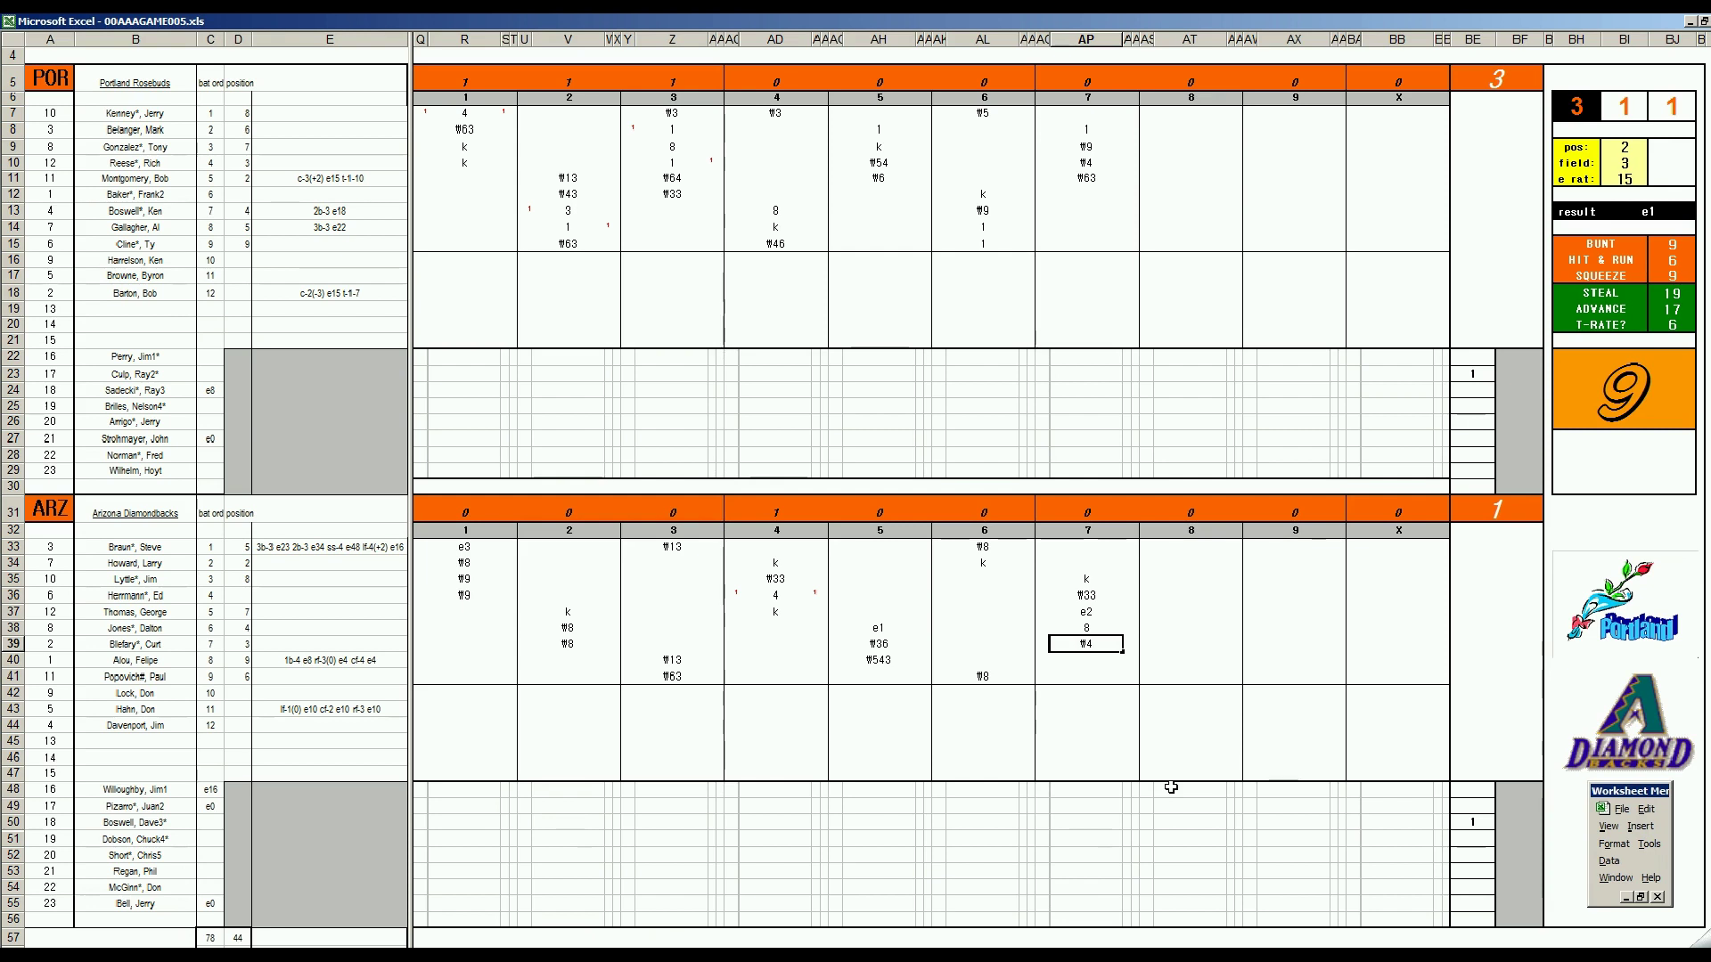
Set the fielding lookup's position to 4 for Portland's eighth-inning leadoff batter
{"action": "left_click", "coordinate": [1177, 193]}
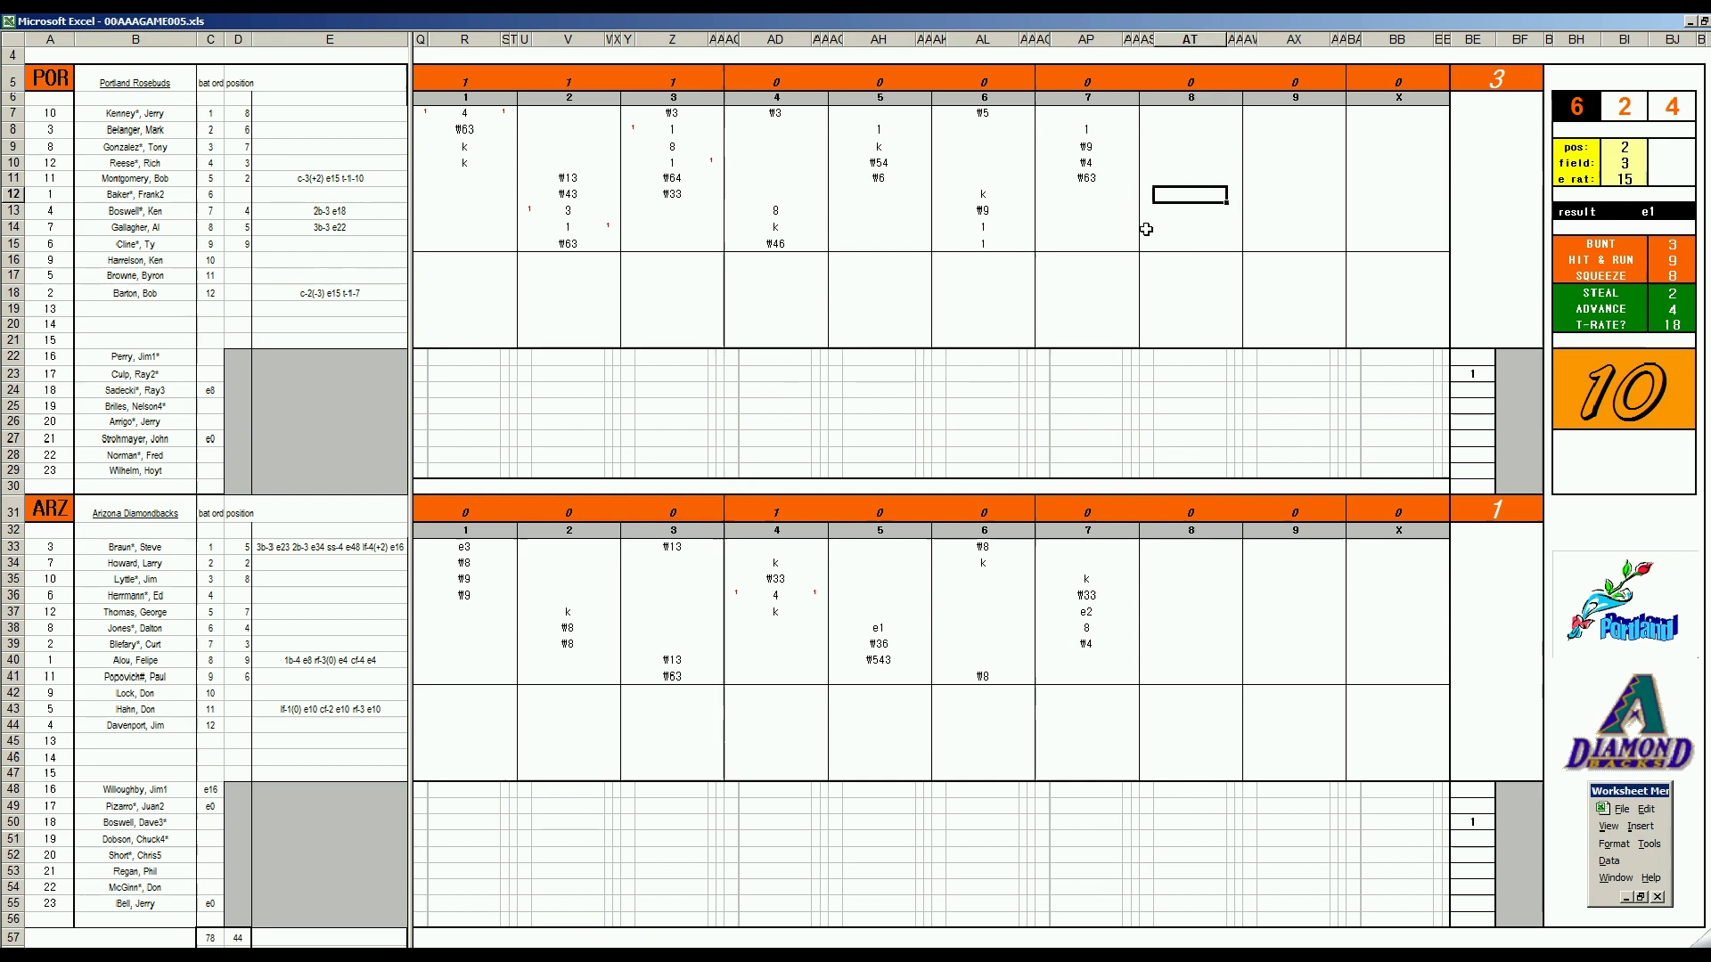
{"action": "key", "text": "ctrl+e"}
{"action": "type", "text": "4"}
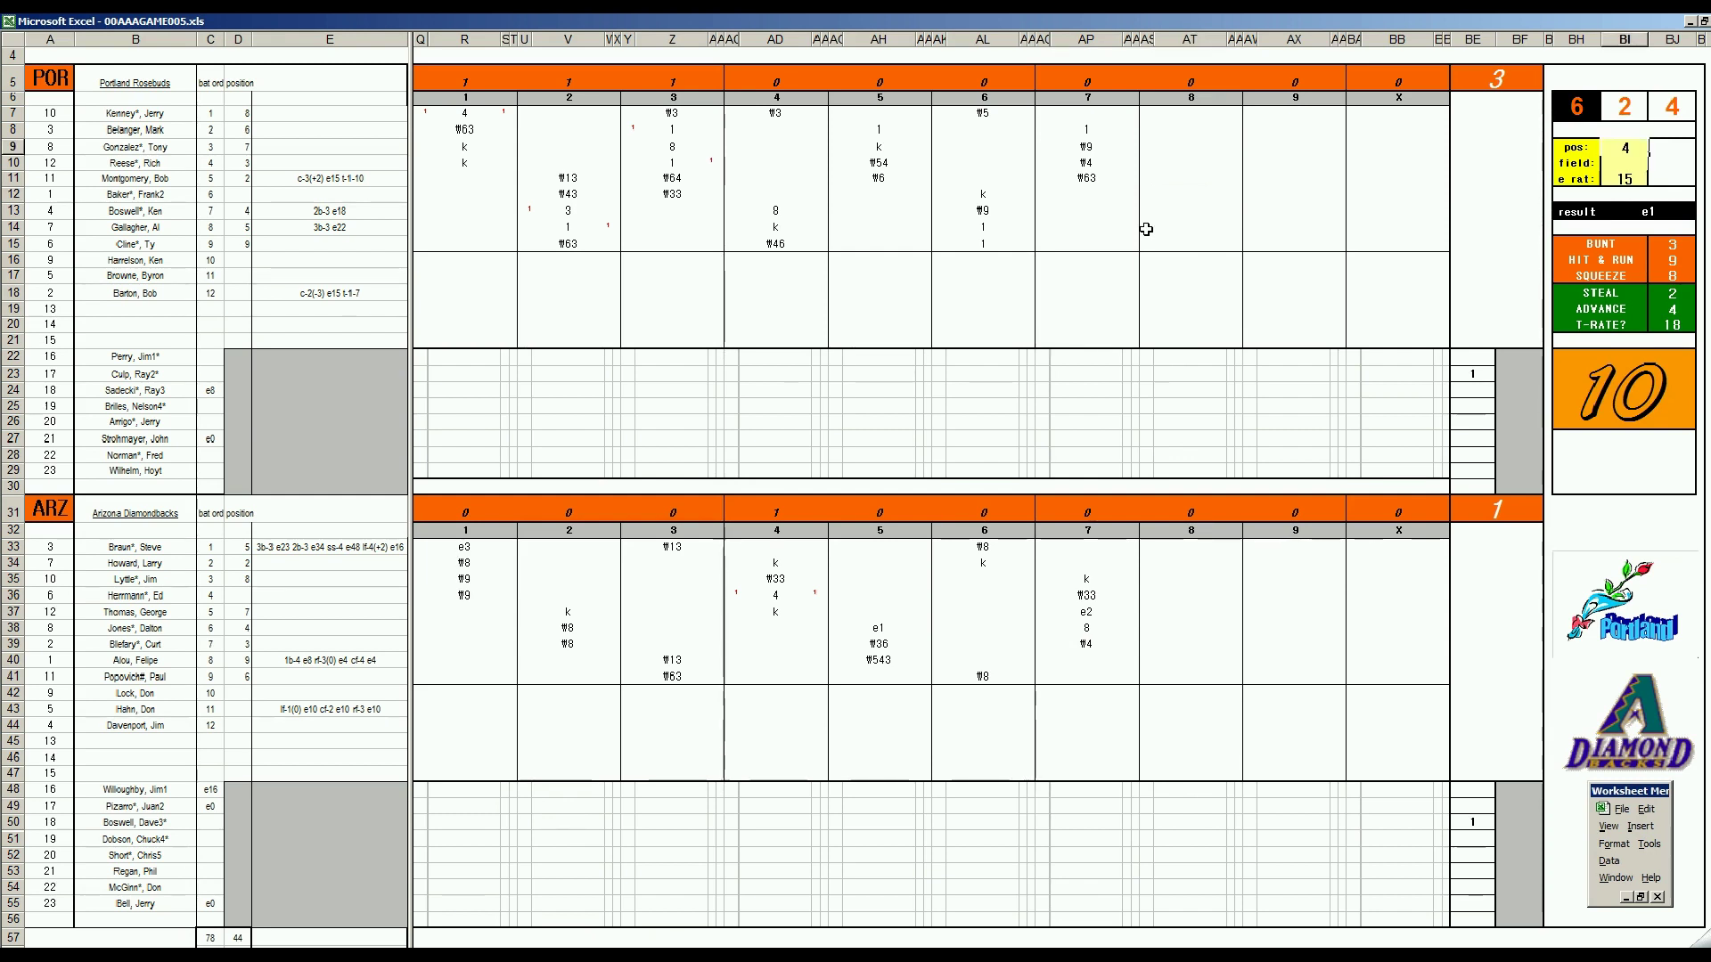
{"action": "key", "text": "Return"}
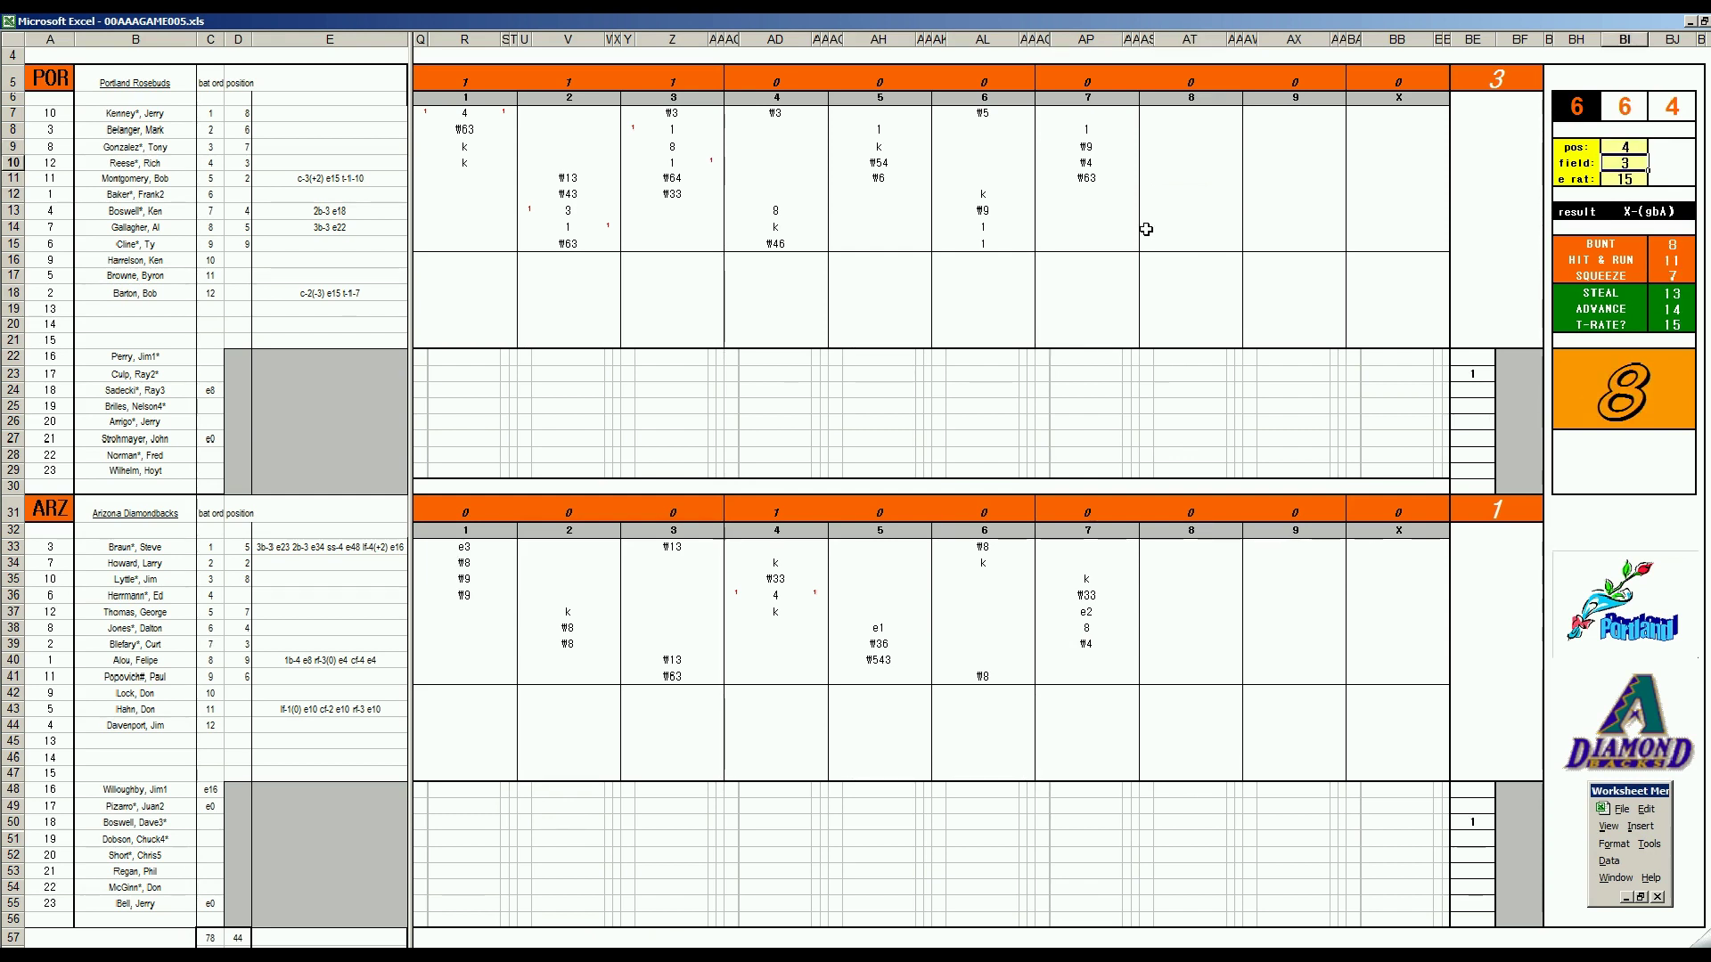
Record Portland's eighth-inning results in AT12:AT14 as #43, #6 and #7
{"action": "left_click", "coordinate": [1180, 197]}
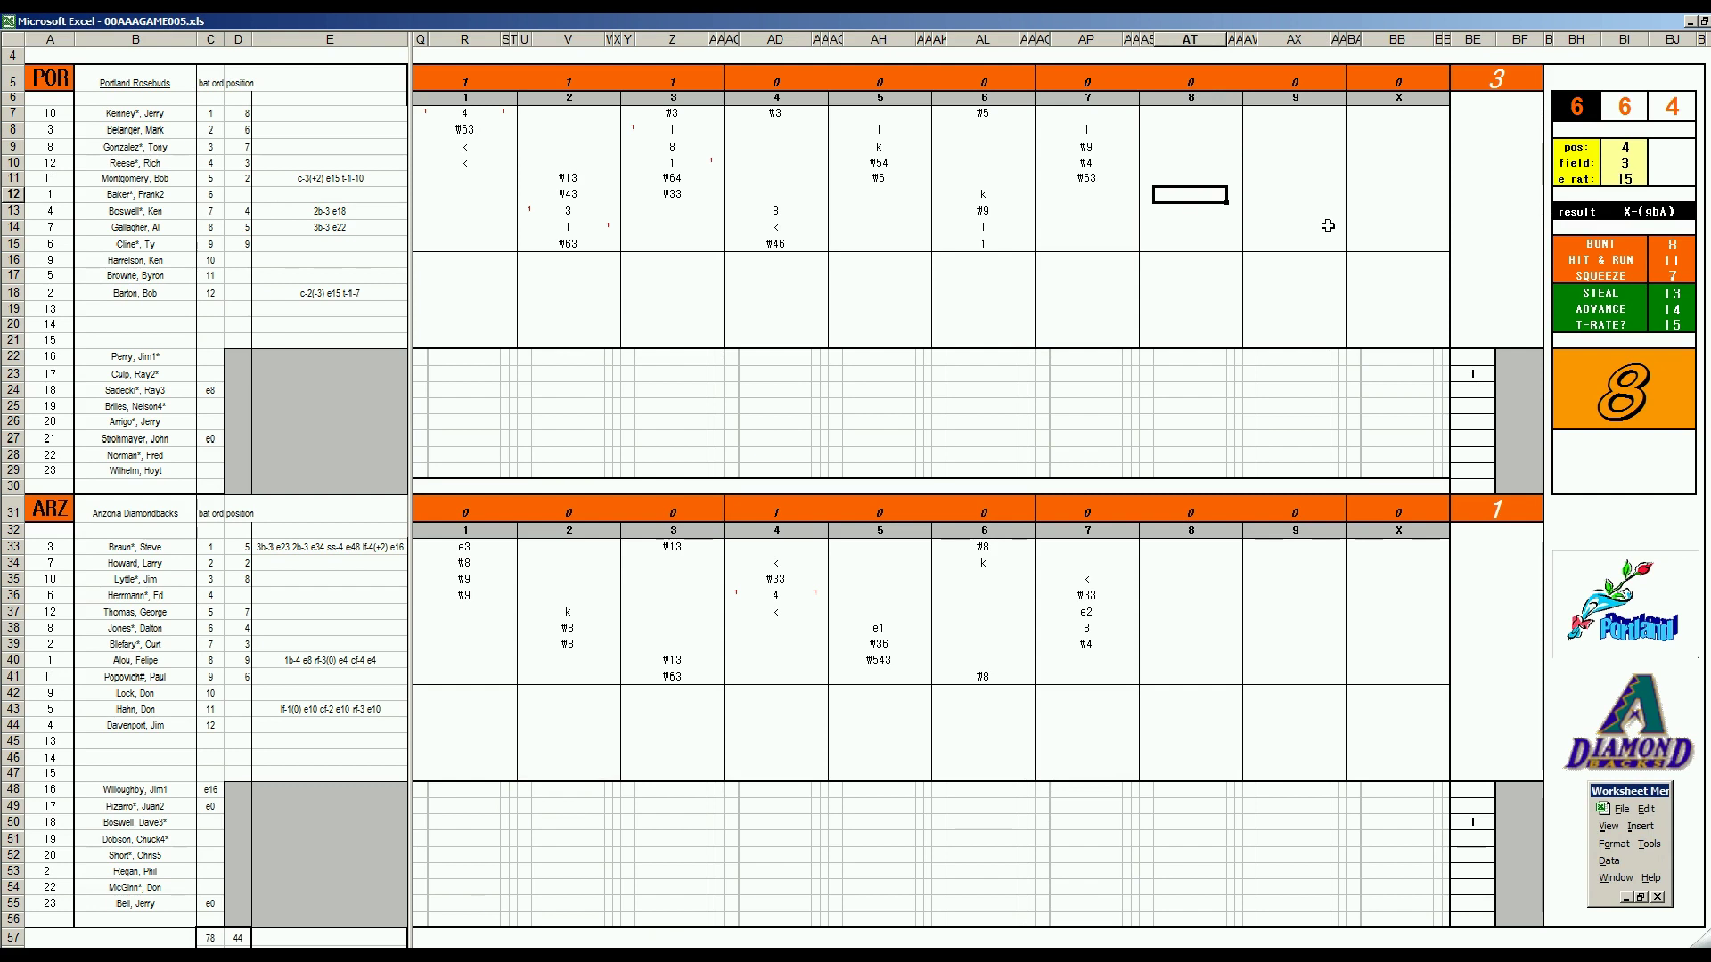
{"action": "type", "text": "#43"}
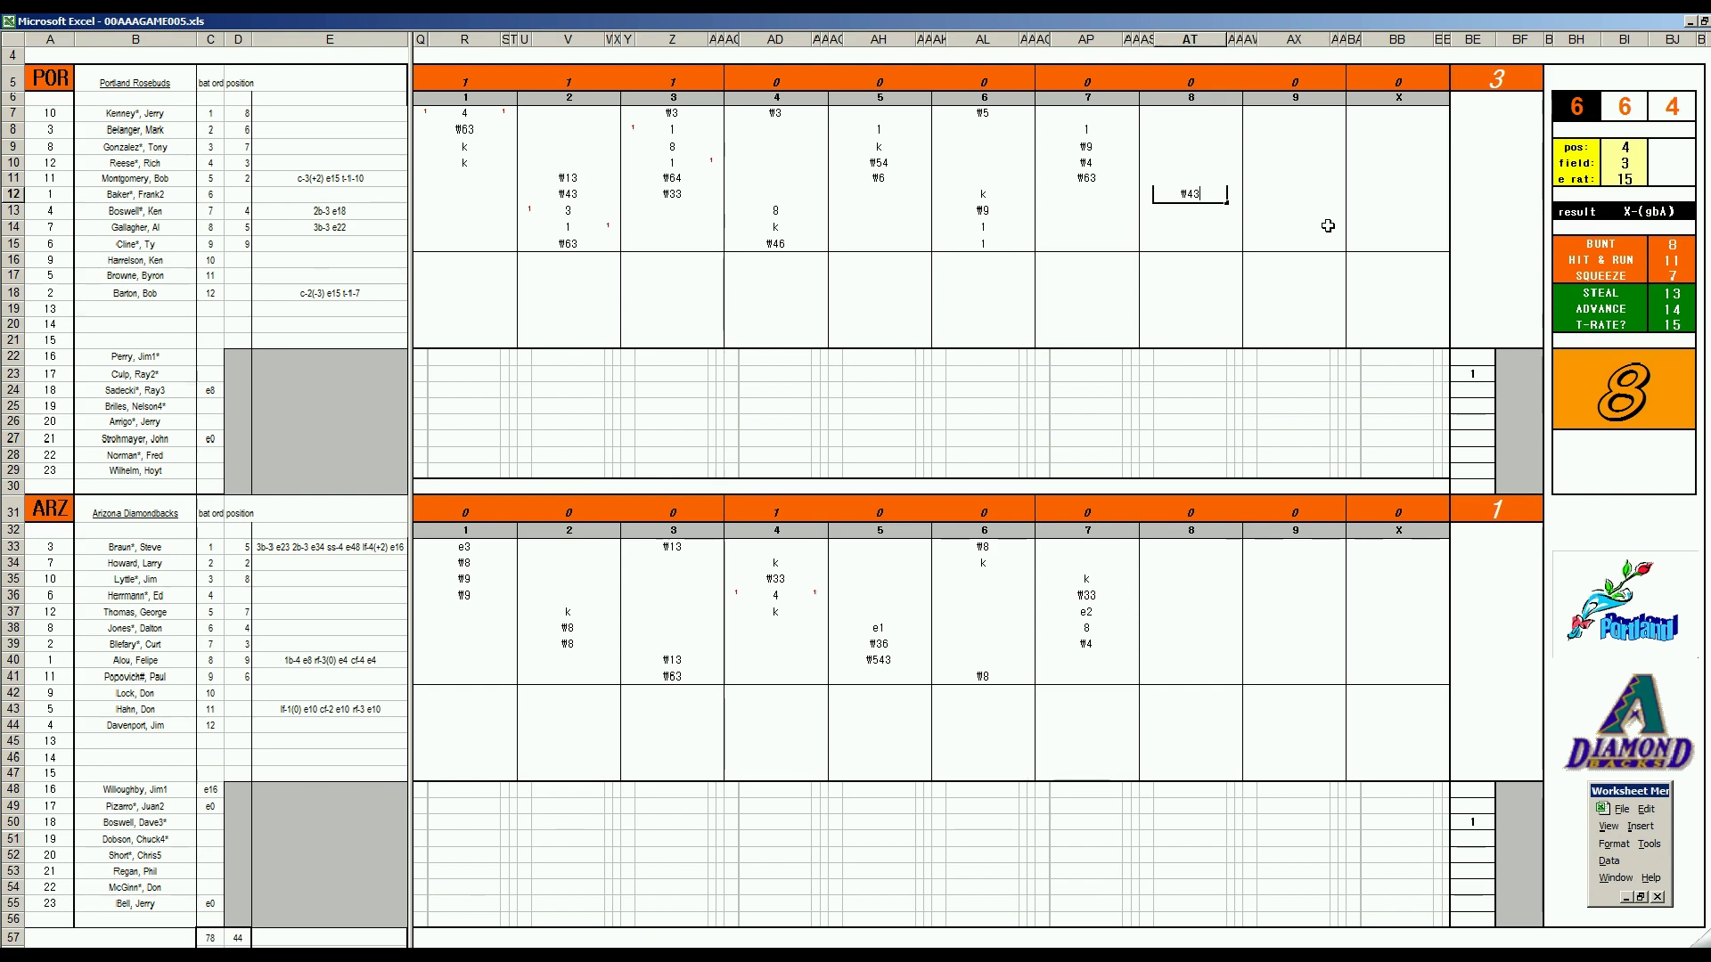
{"action": "key", "text": "Return"}
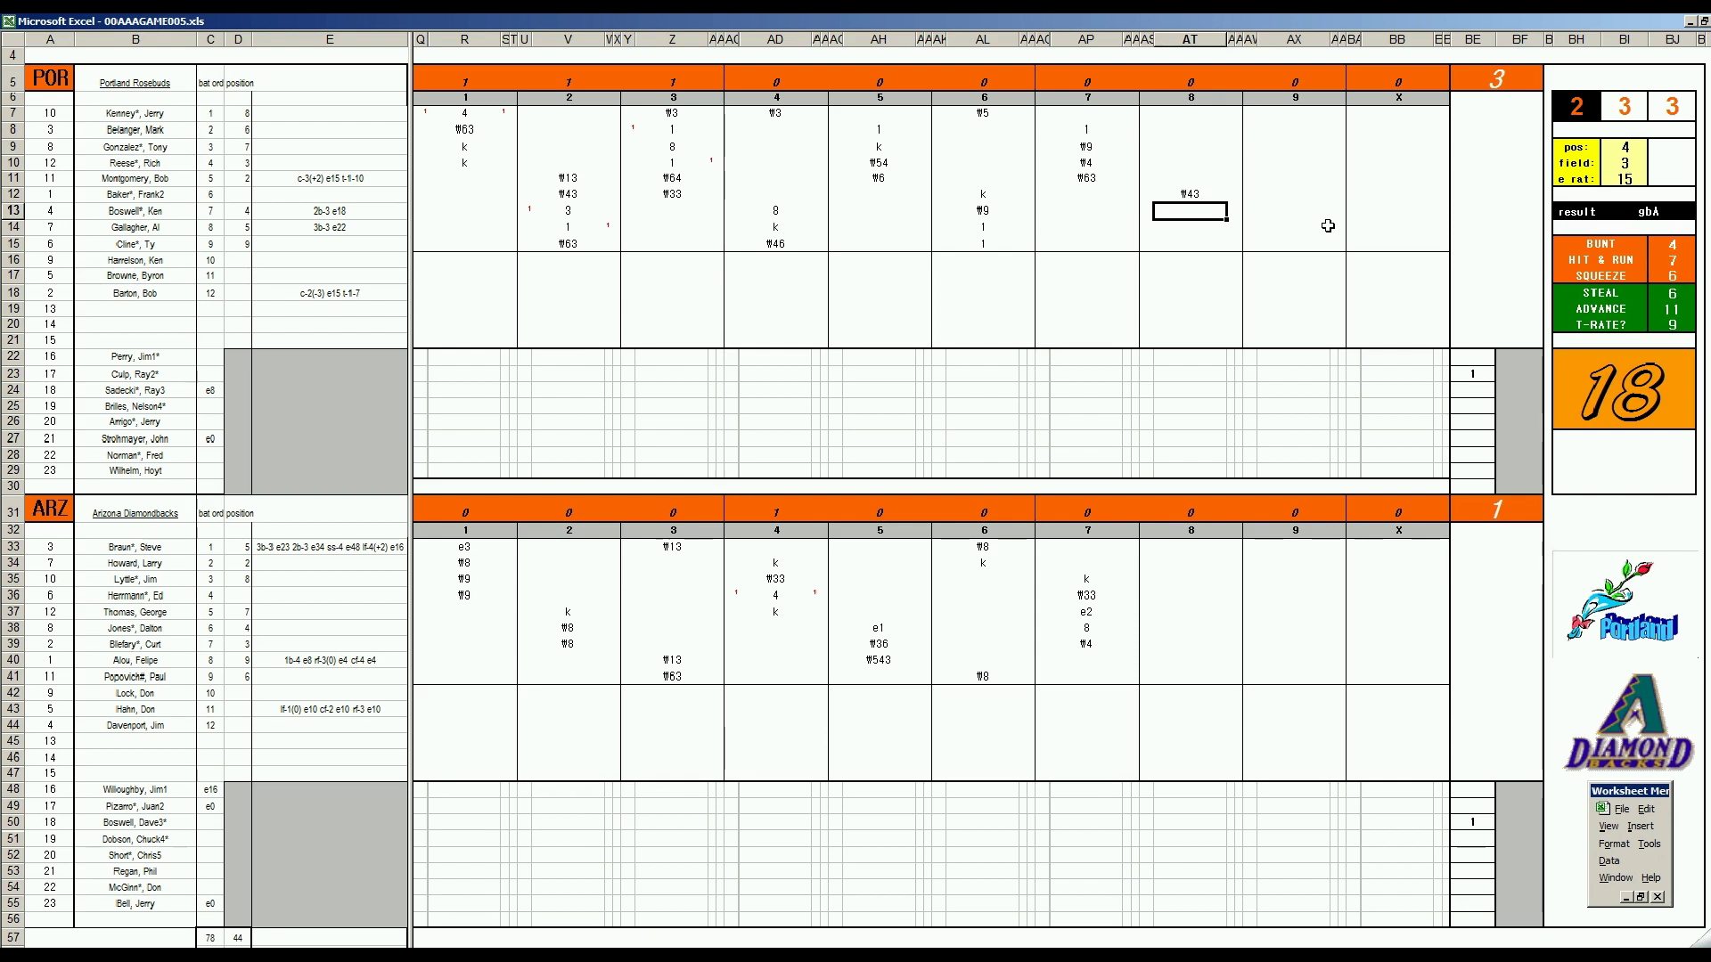
{"action": "type", "text": "#6"}
{"action": "key", "text": "Return"}
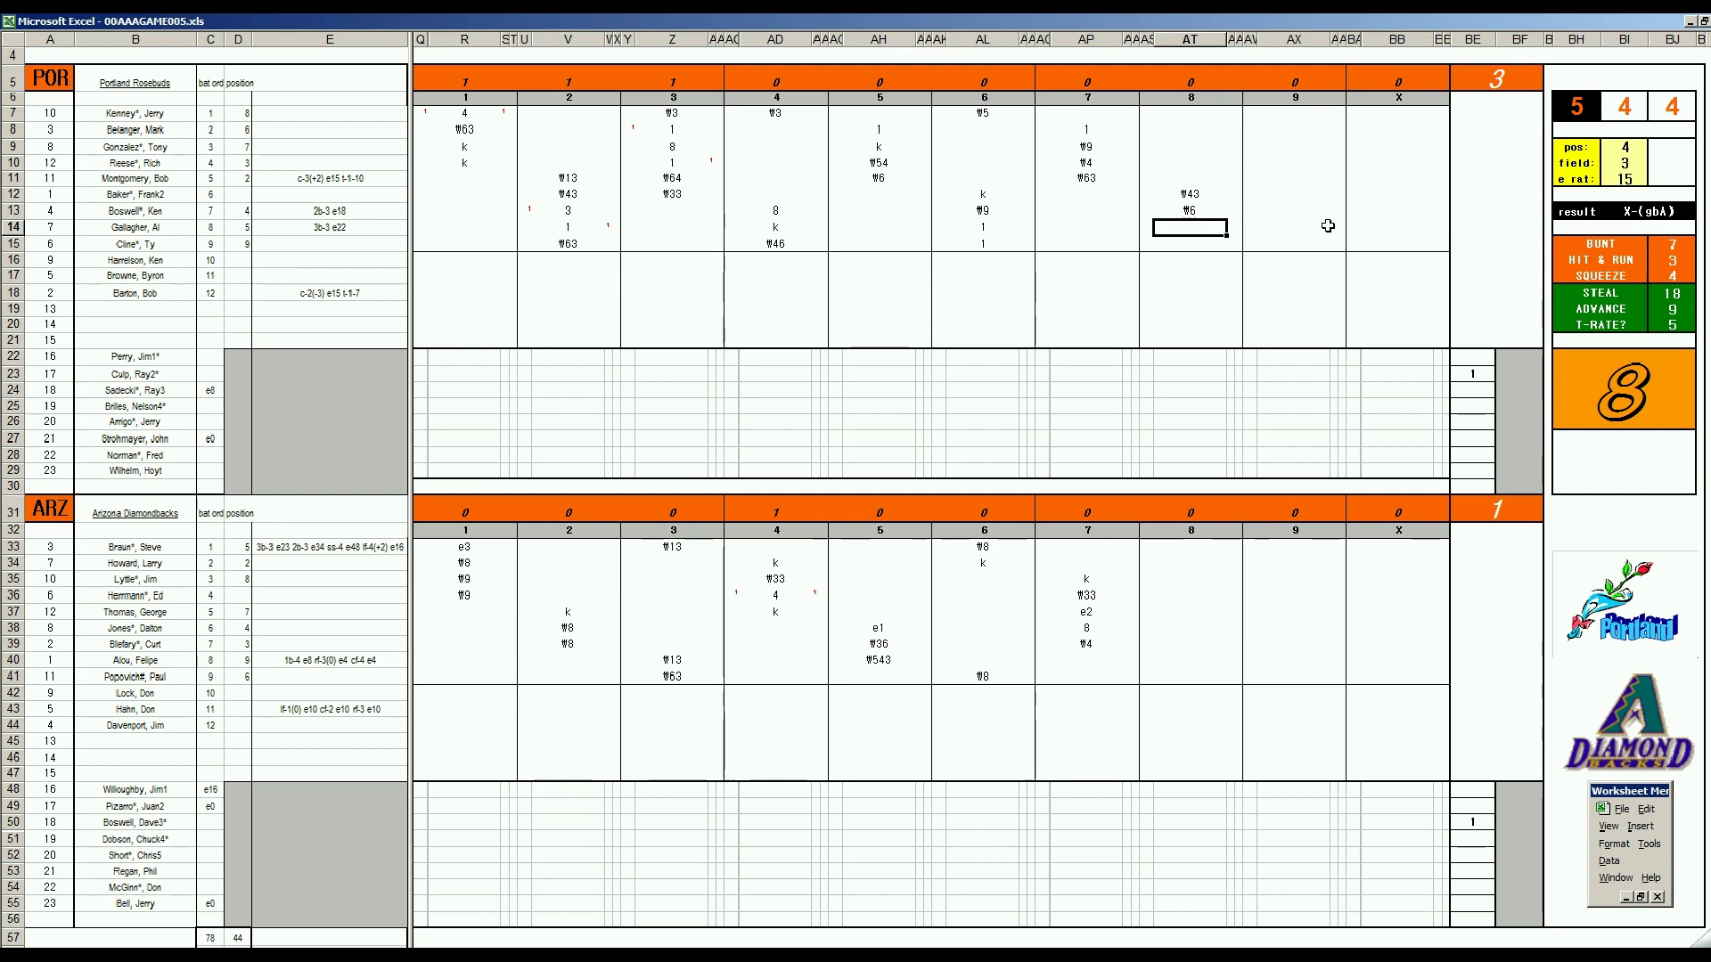
{"action": "type", "text": "#7"}
Record Arizona's eighth-inning results as #7 in AT40, k in AT41 and #43 in AT33
{"action": "left_click", "coordinate": [1183, 655]}
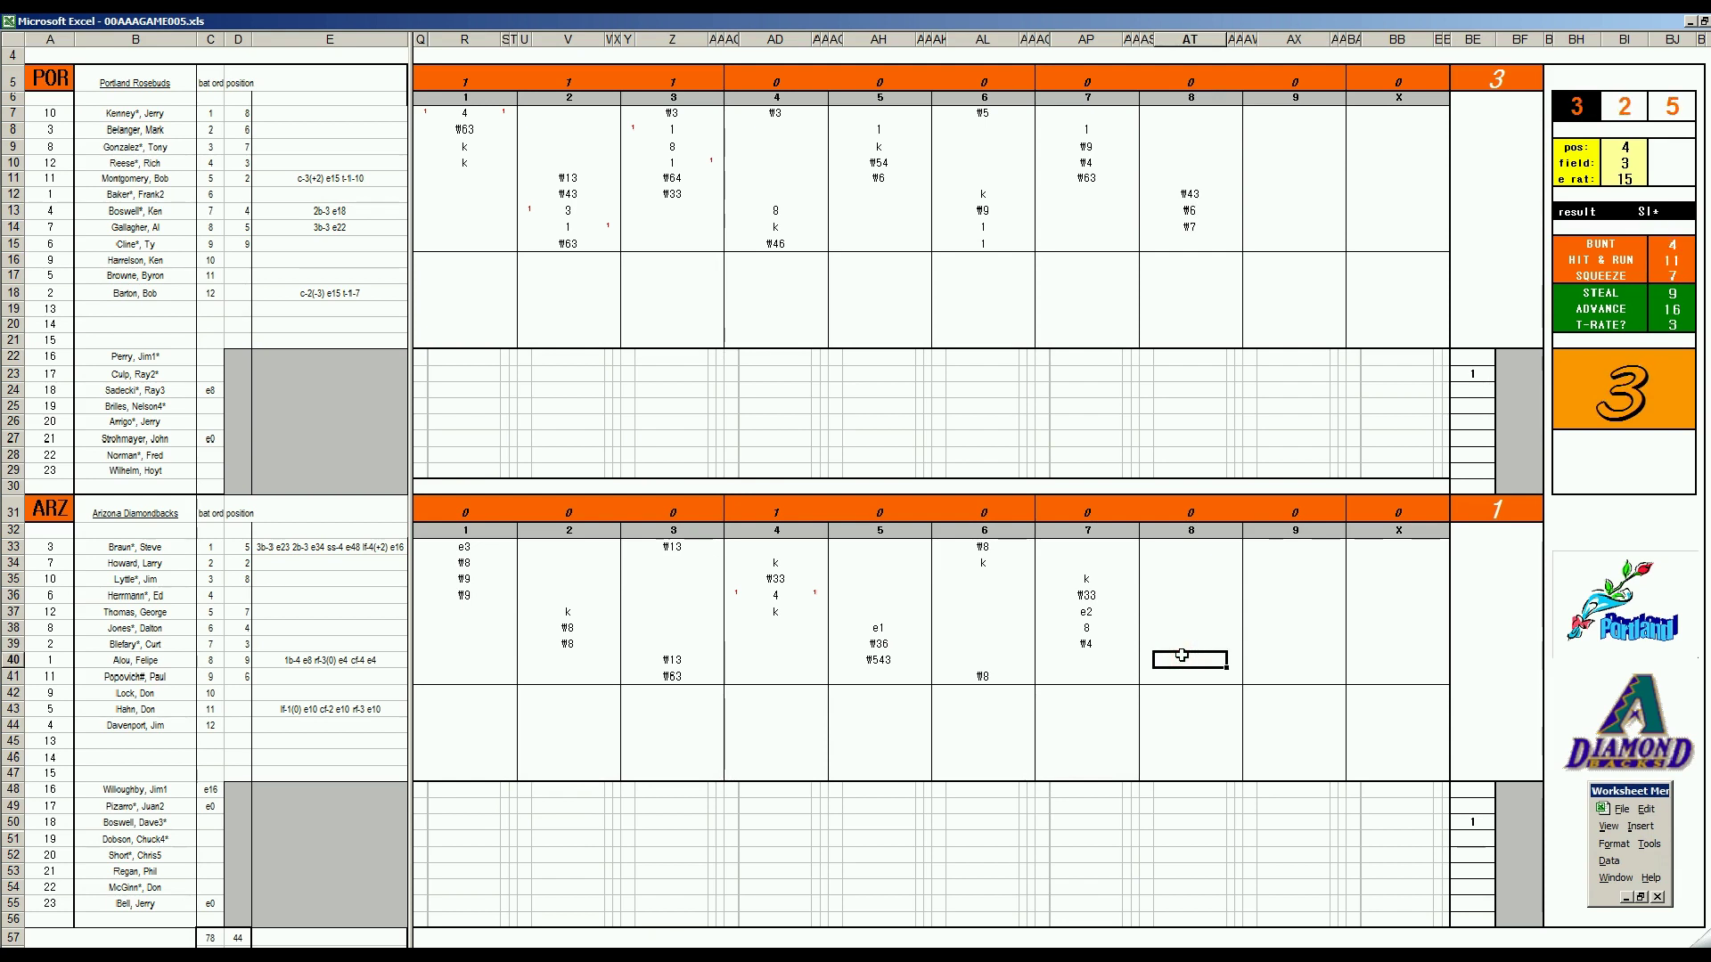
{"action": "type", "text": "#7"}
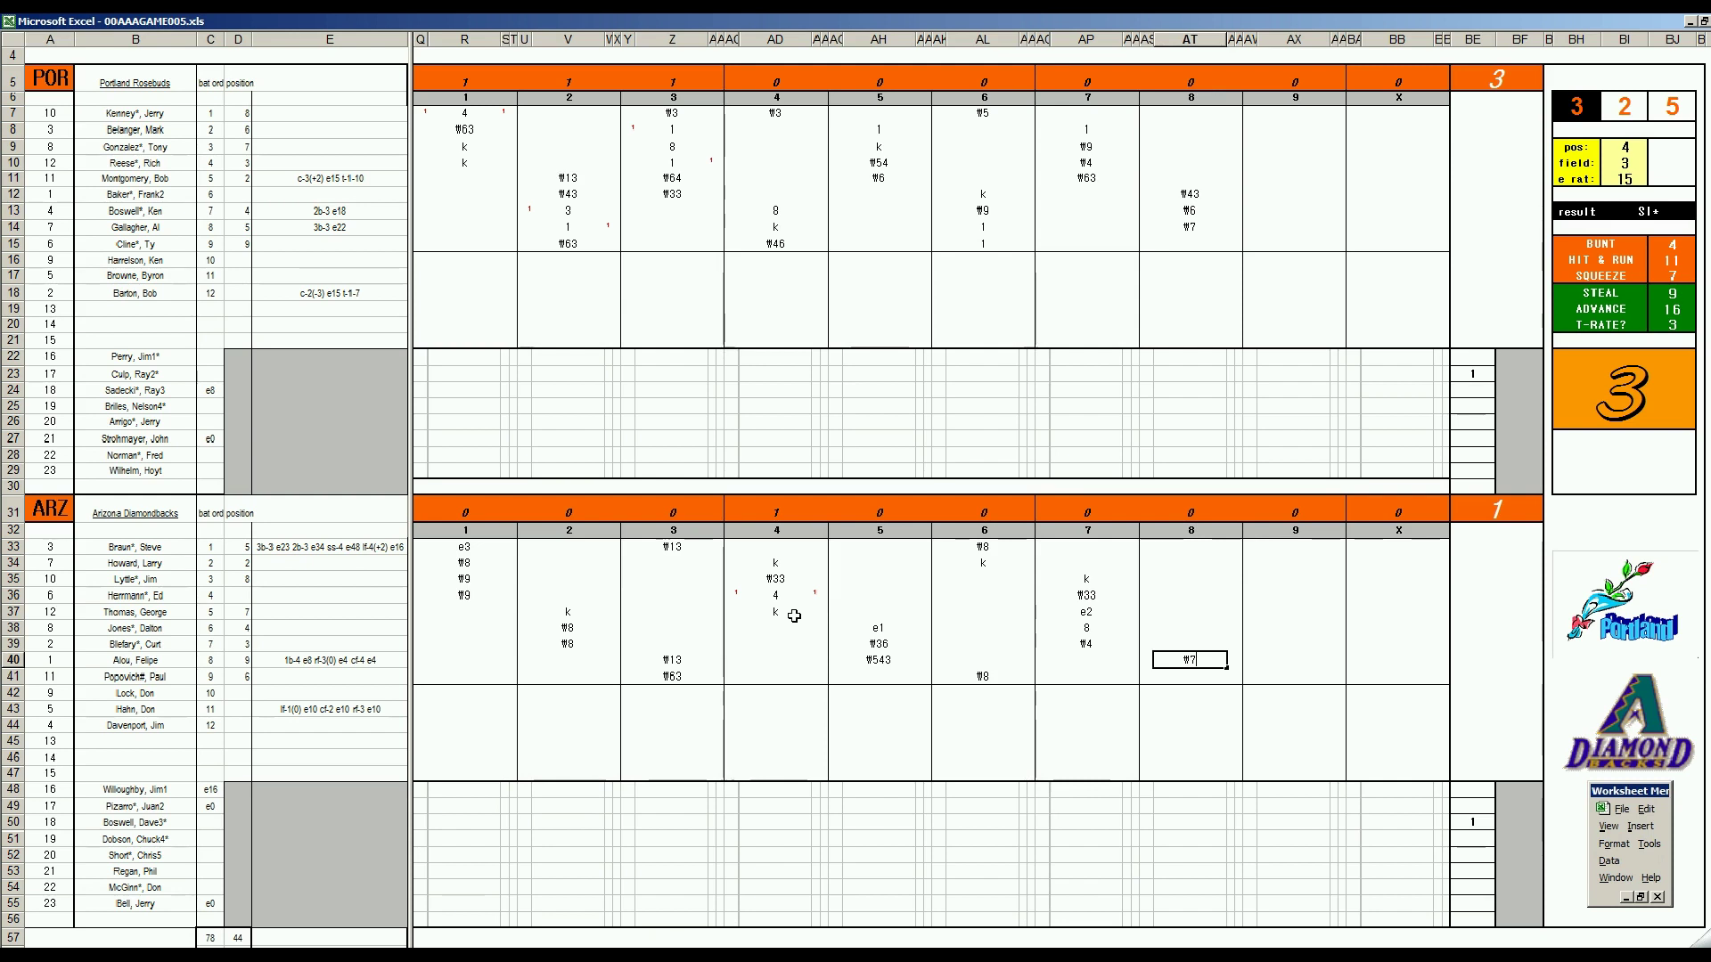
{"action": "key", "text": "Return"}
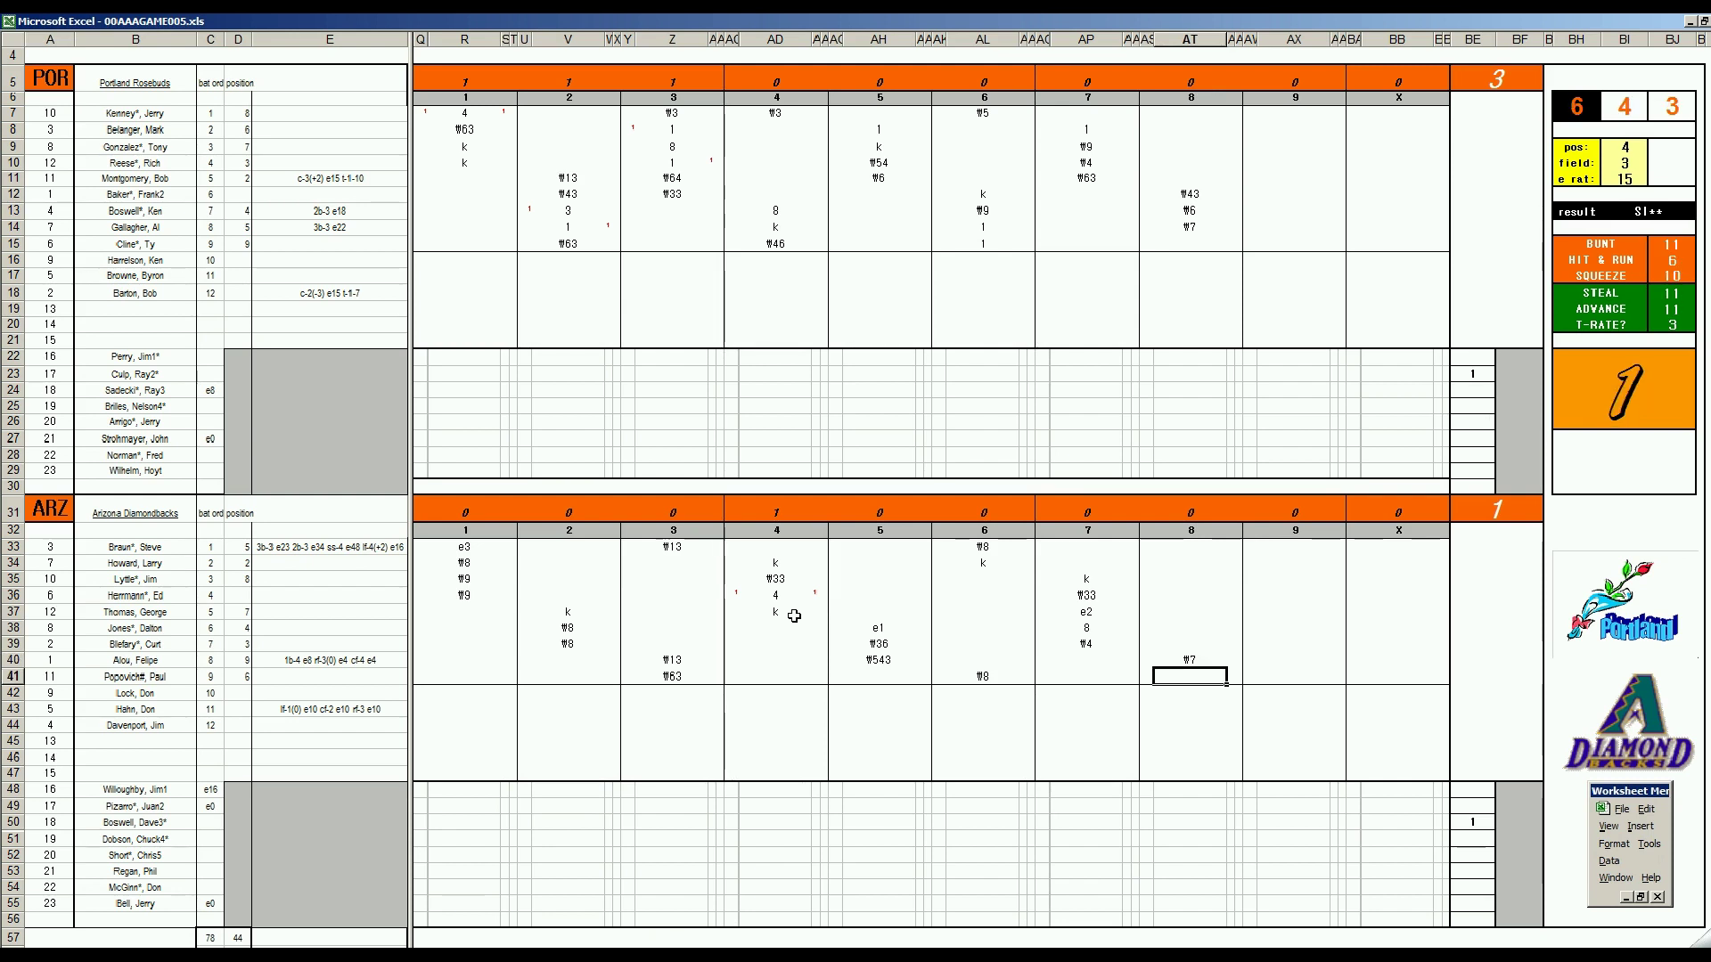
{"action": "type", "text": "k"}
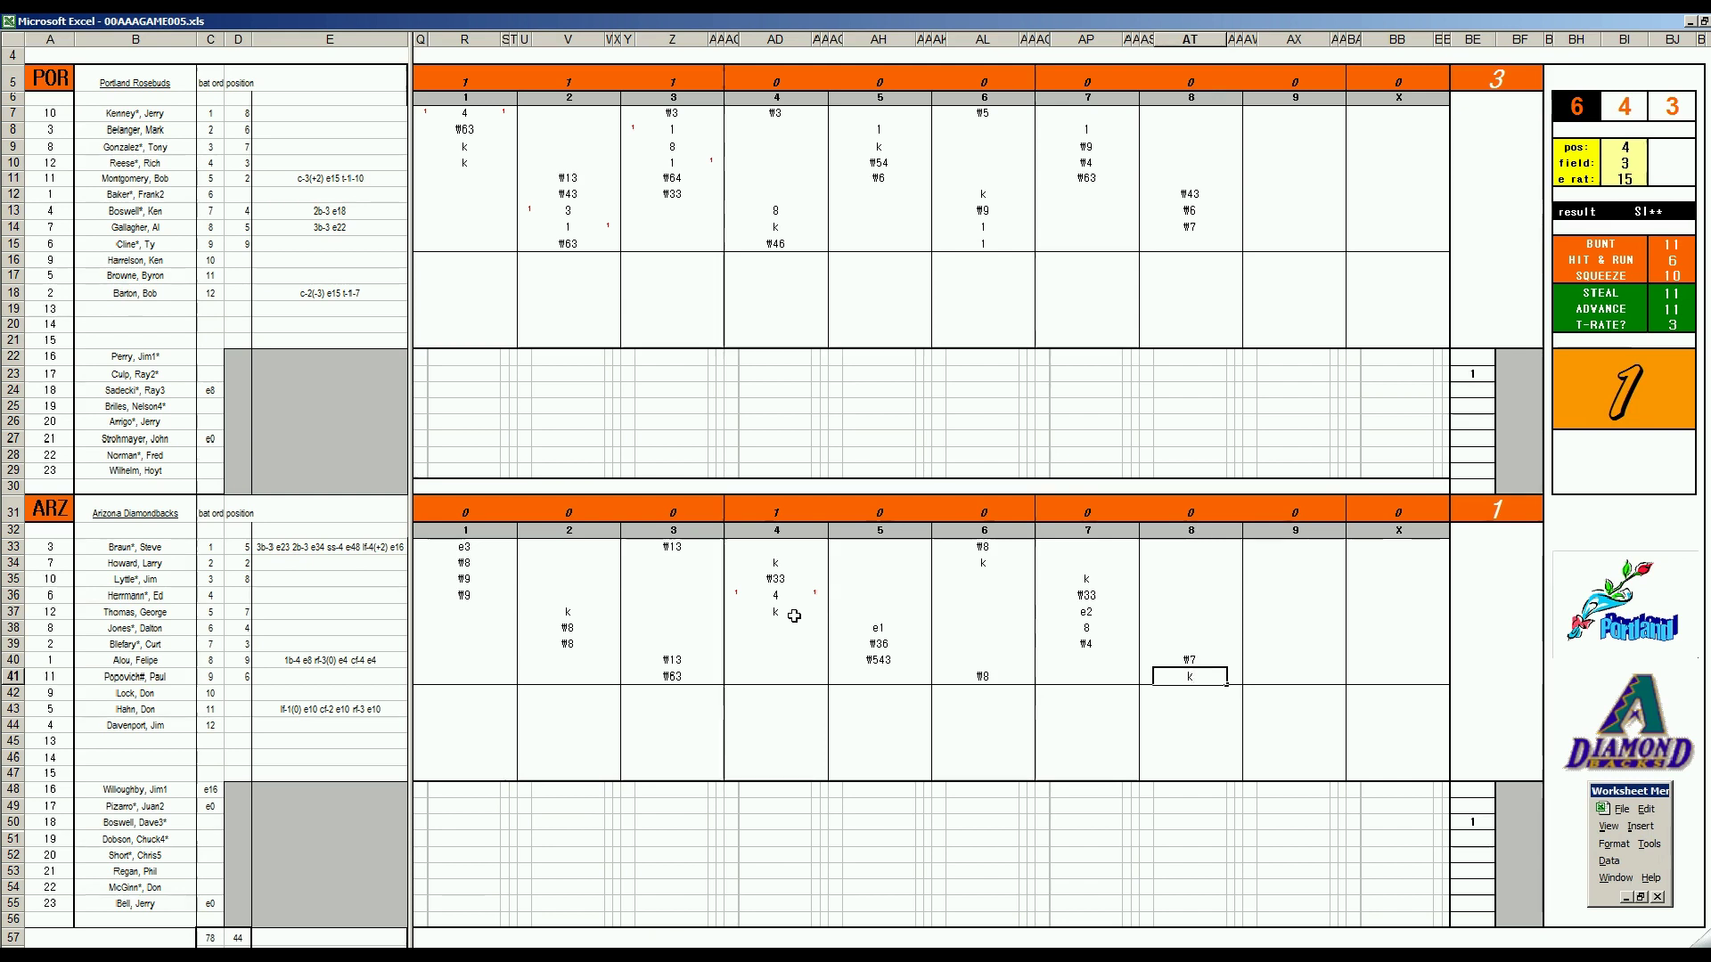
{"action": "key", "text": "Return"}
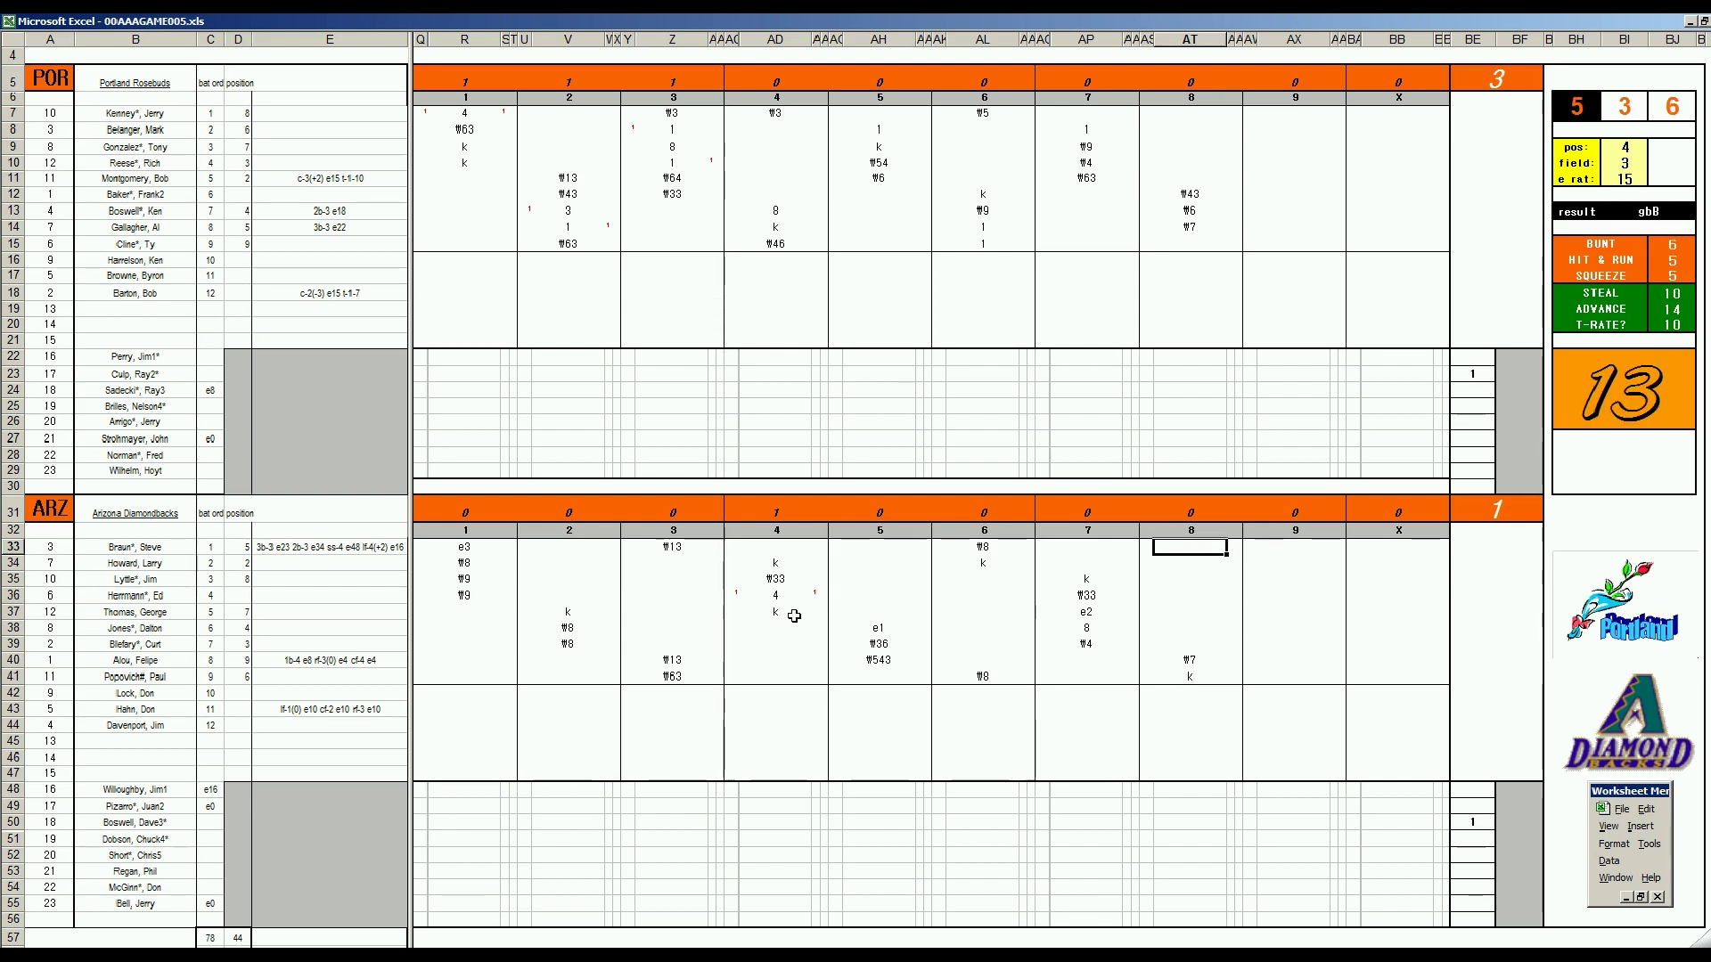
{"action": "type", "text": "\\43"}
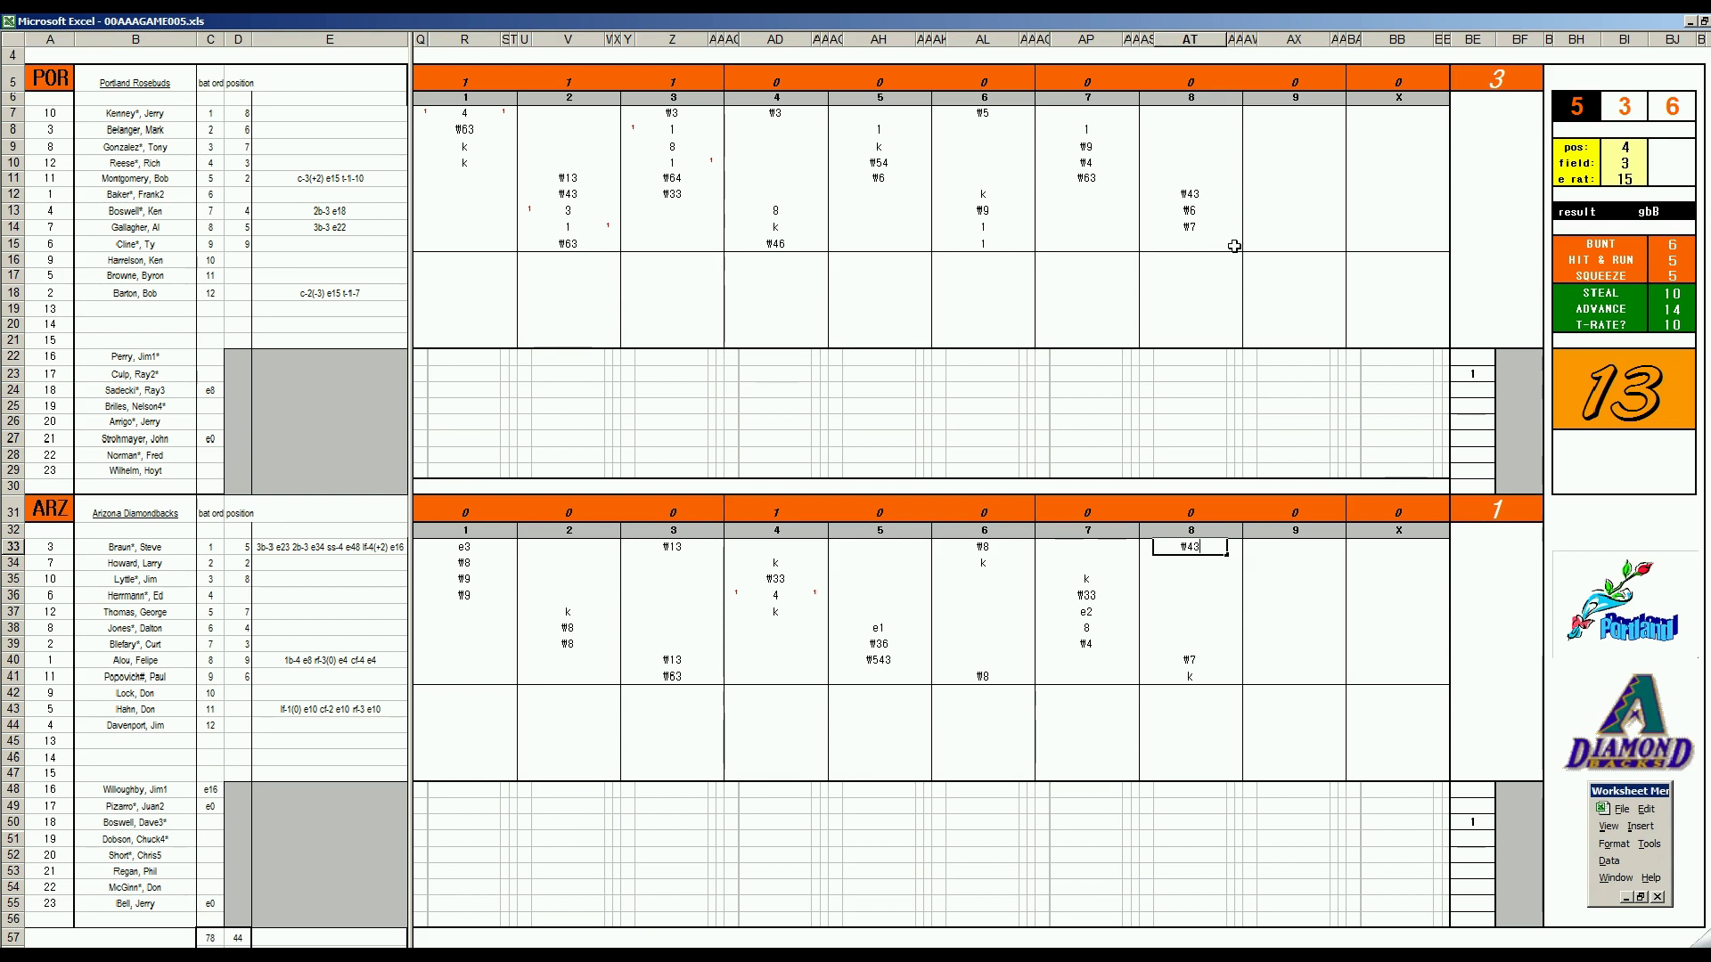
Record Portland's ninth-inning results as k in AX15, #33 in AX7 and #6 in AX8
{"action": "left_click", "coordinate": [1293, 243]}
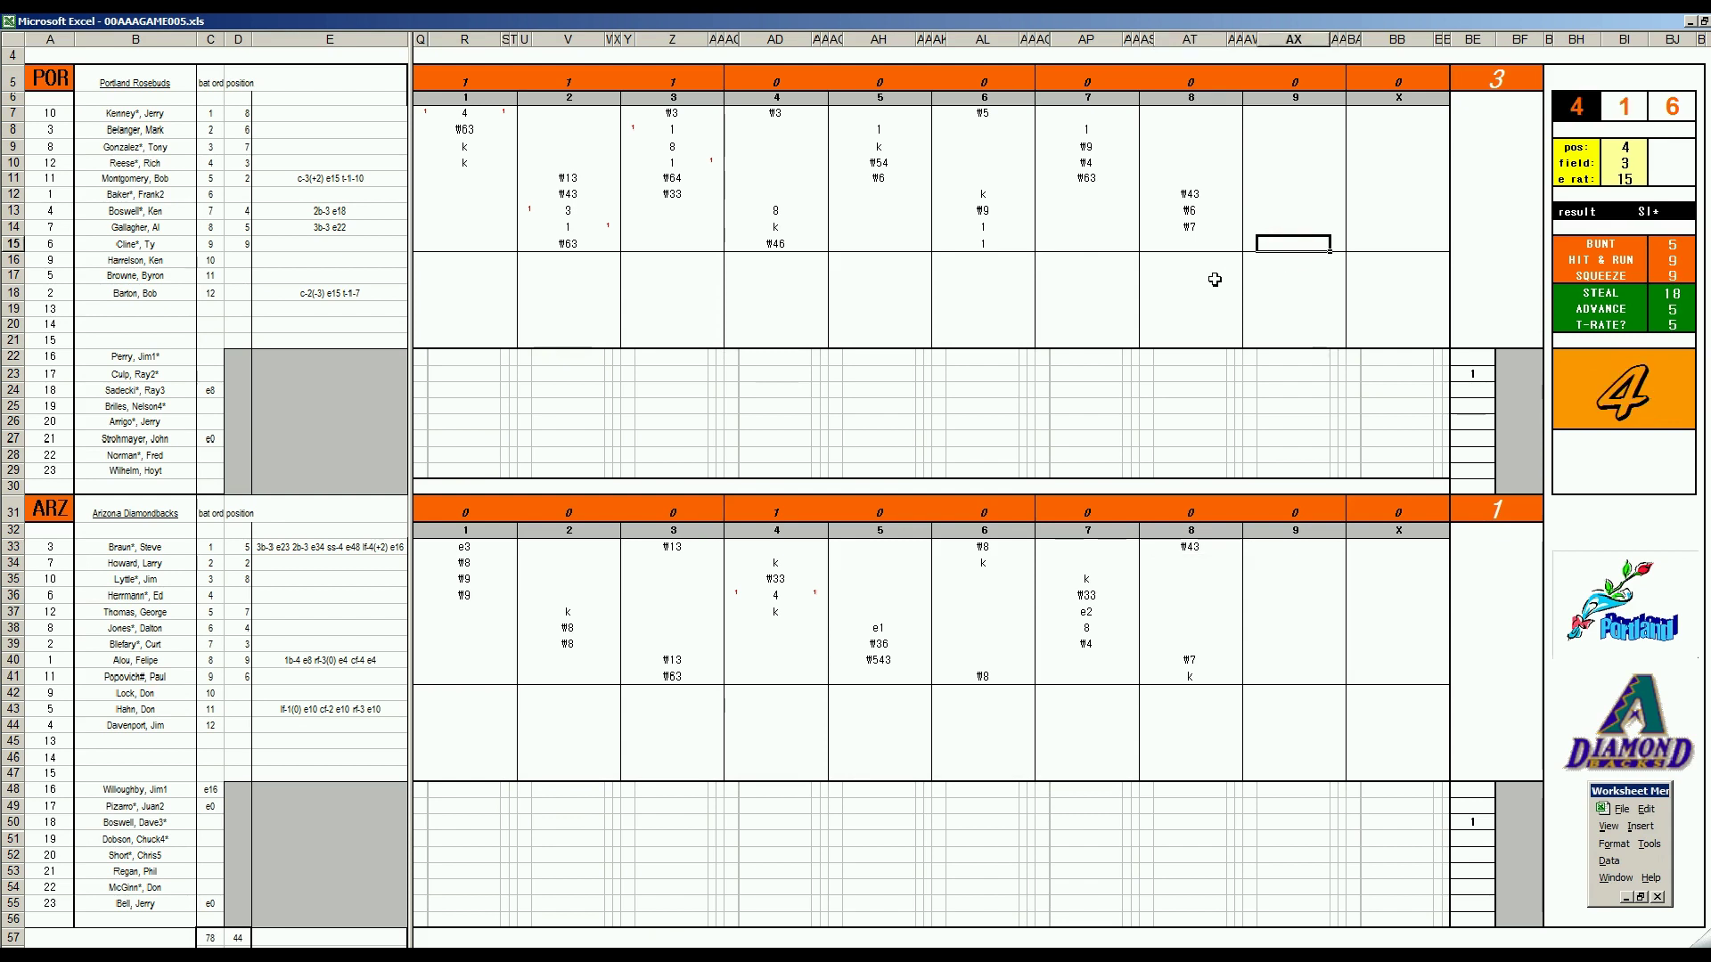
{"action": "type", "text": "k"}
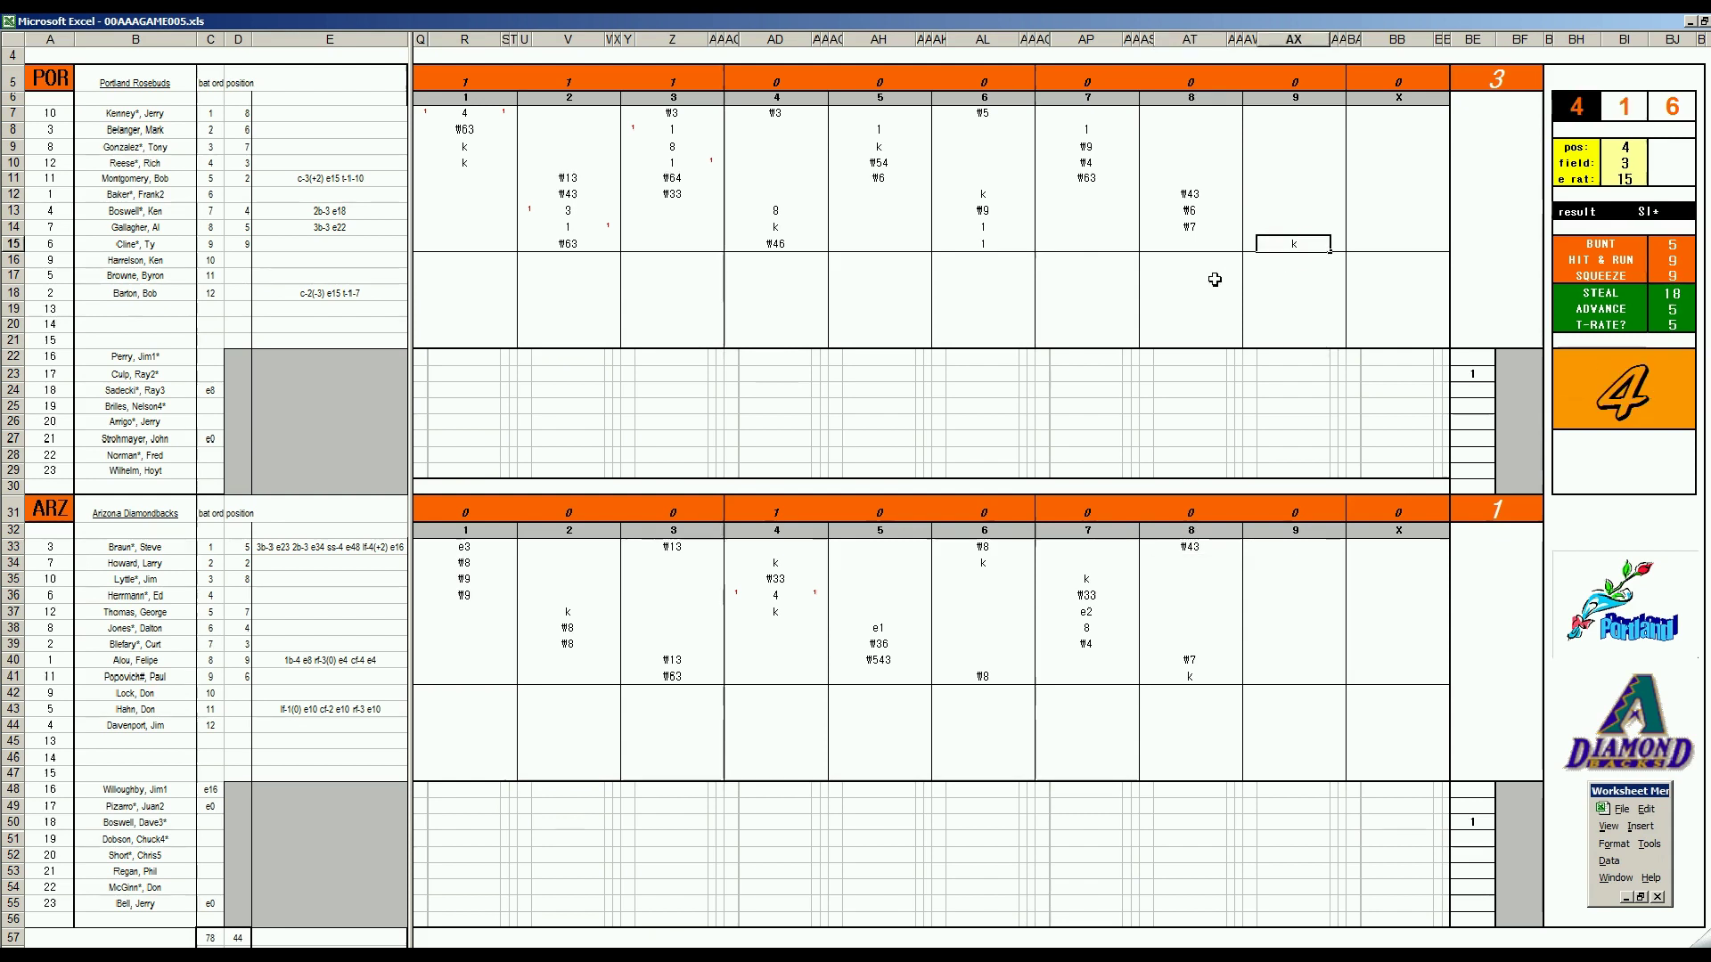
{"action": "key", "text": "Return"}
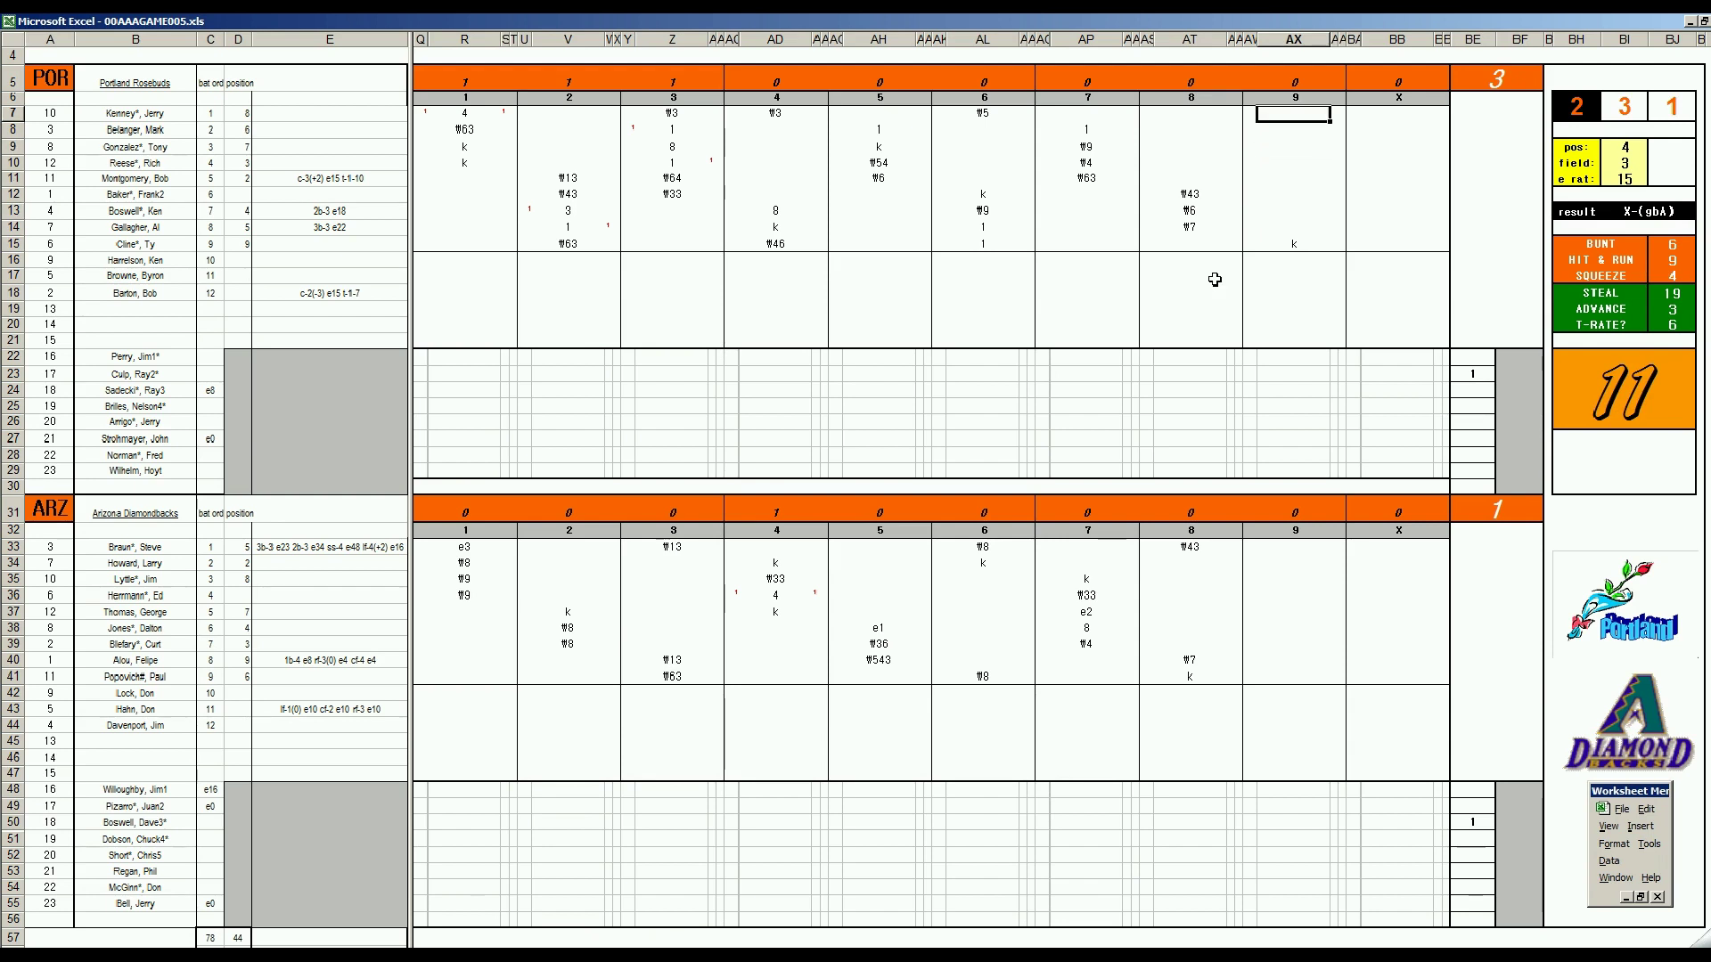
{"action": "type", "text": "\\33"}
{"action": "key", "text": "Return"}
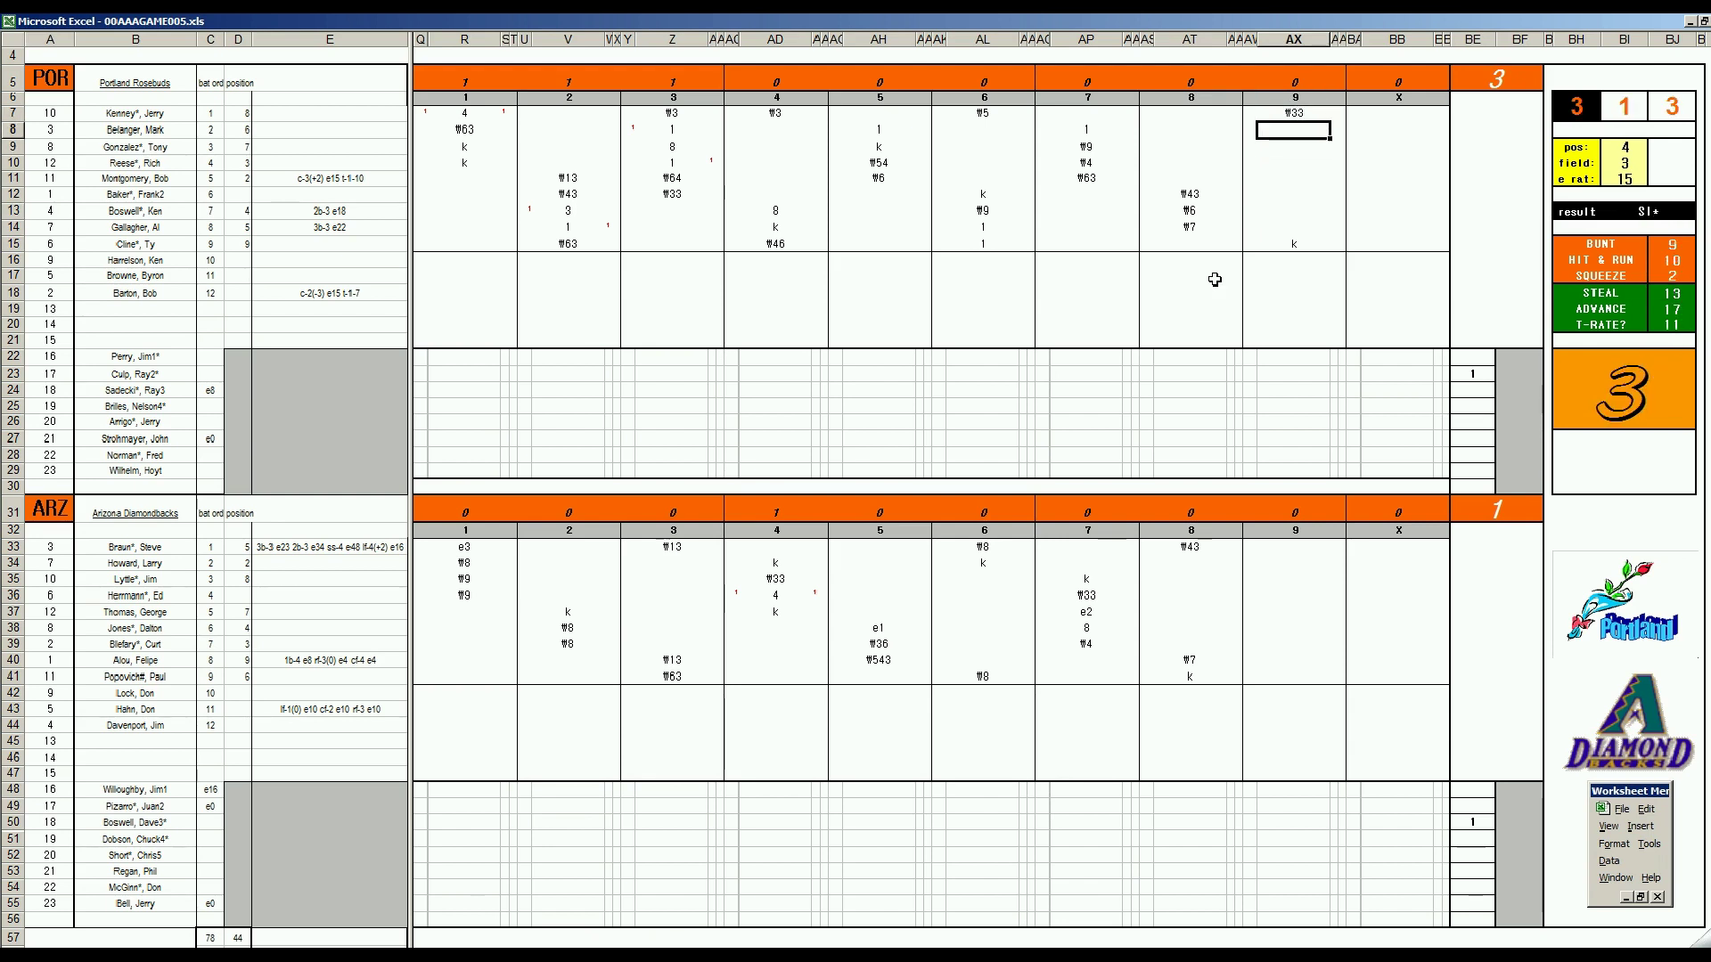
{"action": "type", "text": "\\6"}
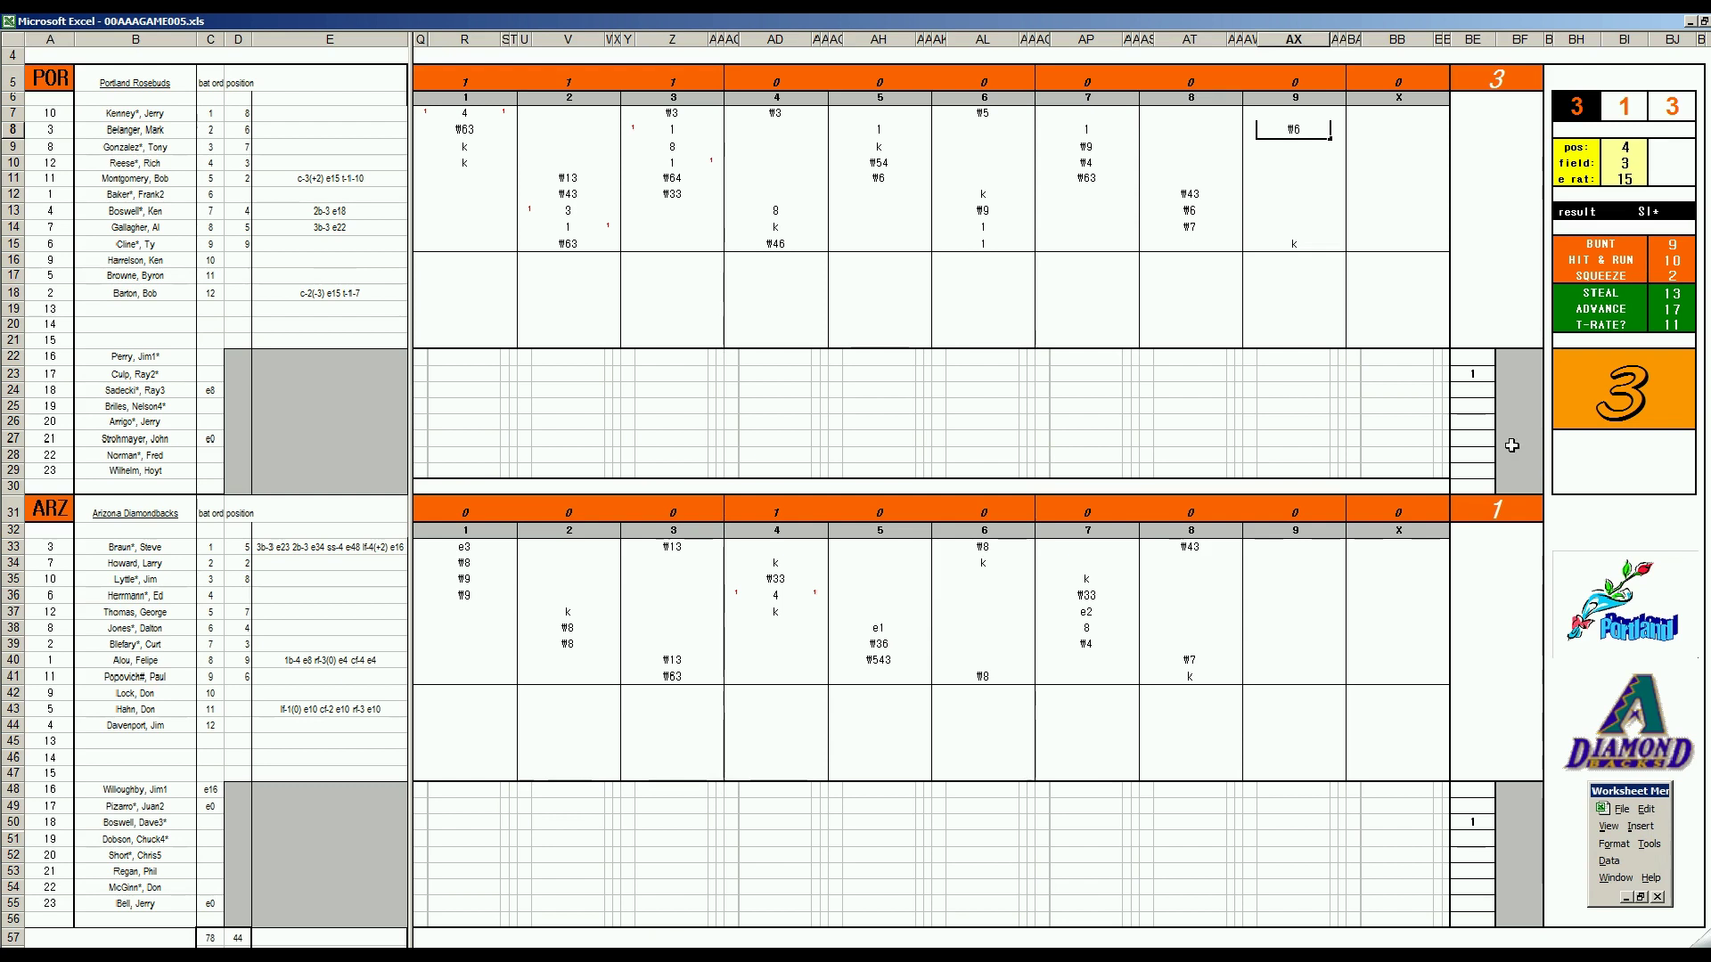
Log Portland's pitching change by entering 8 in BF23 and 9 in BE29
{"action": "left_click", "coordinate": [1509, 373]}
{"action": "type", "text": "8"}
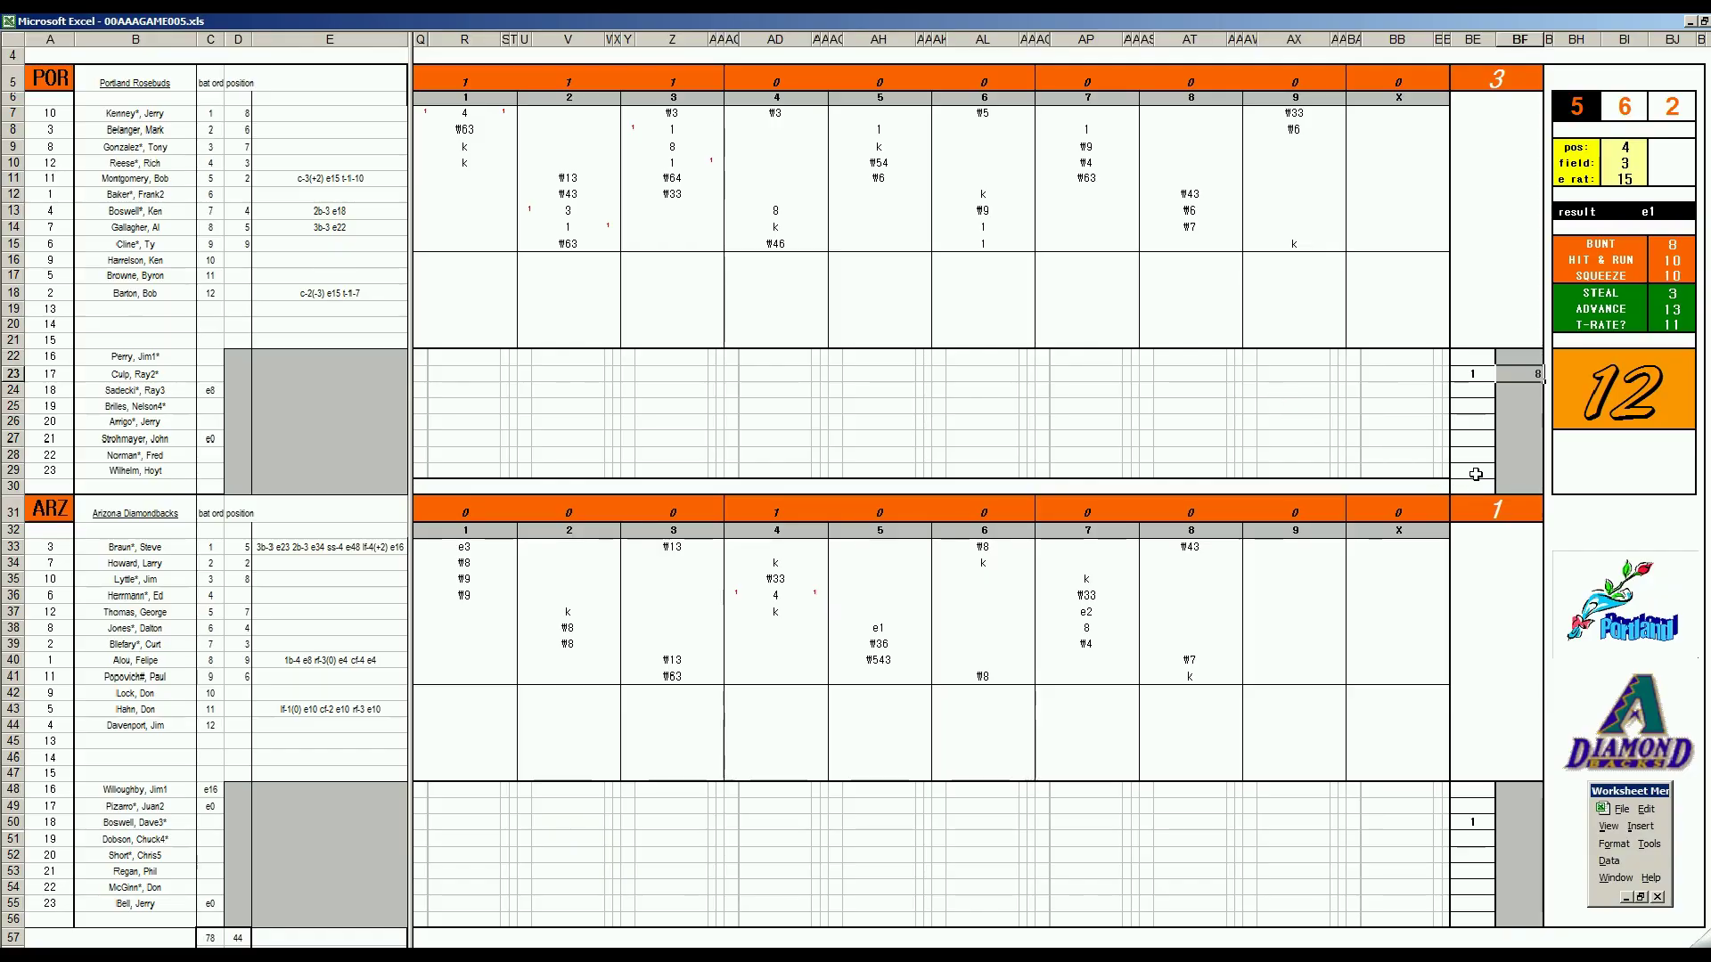
{"action": "left_click", "coordinate": [1474, 471]}
{"action": "type", "text": "9"}
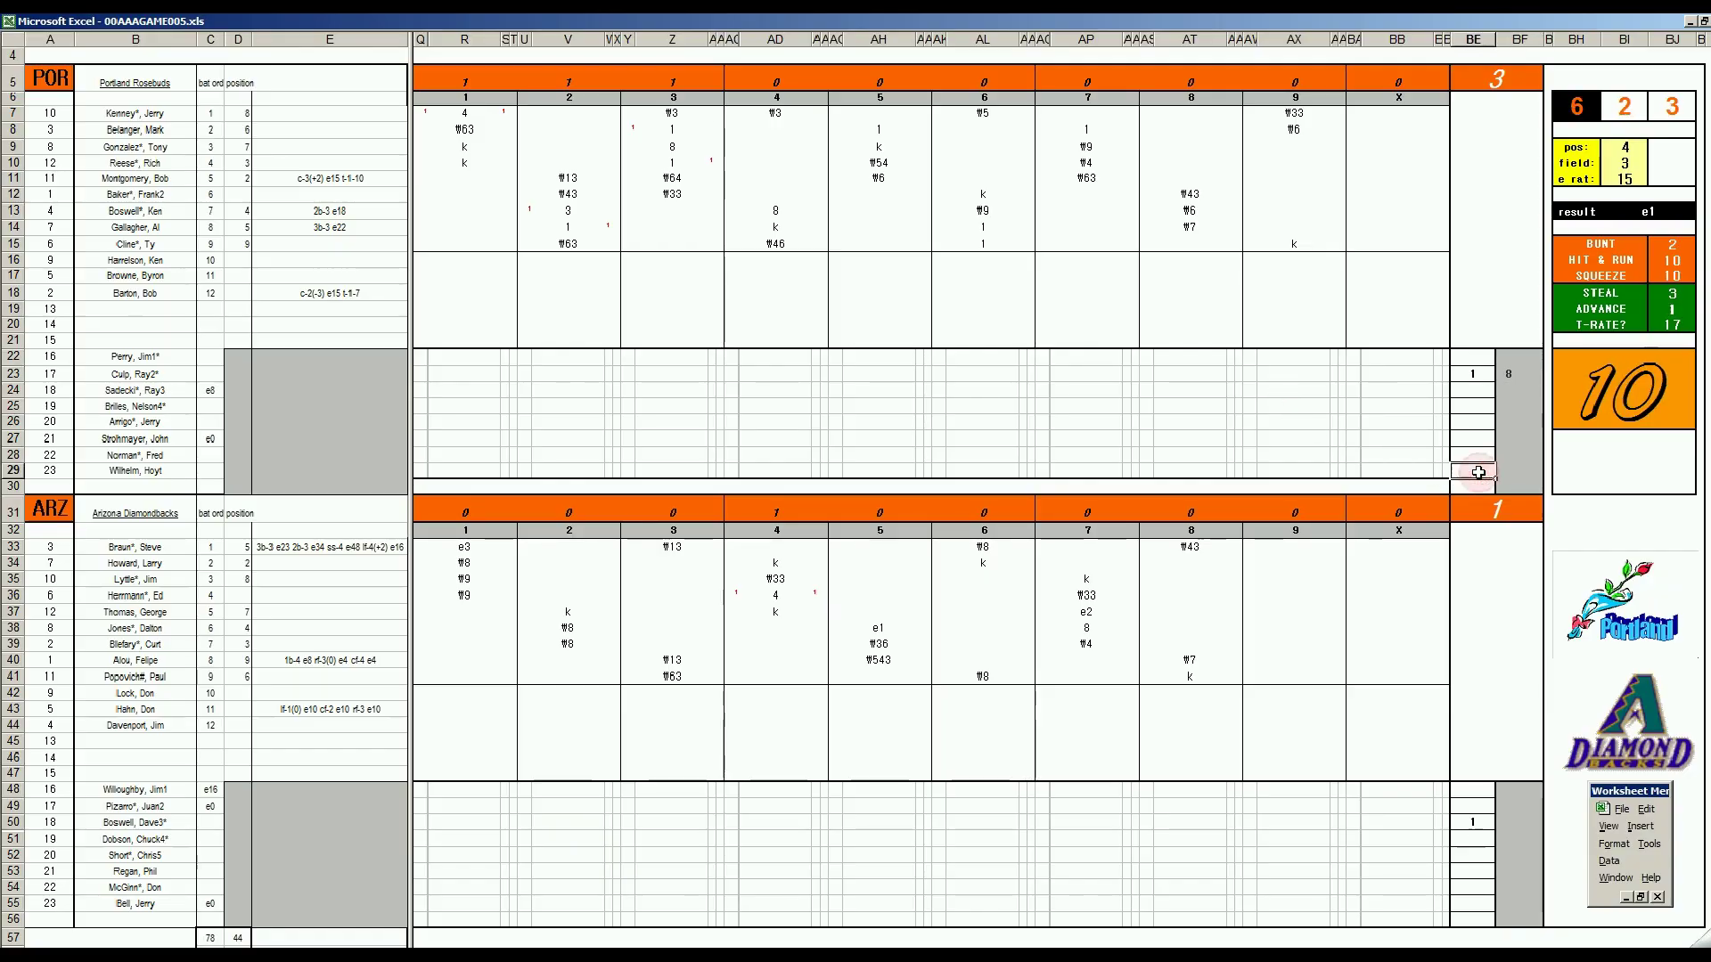
{"action": "key", "text": "Return"}
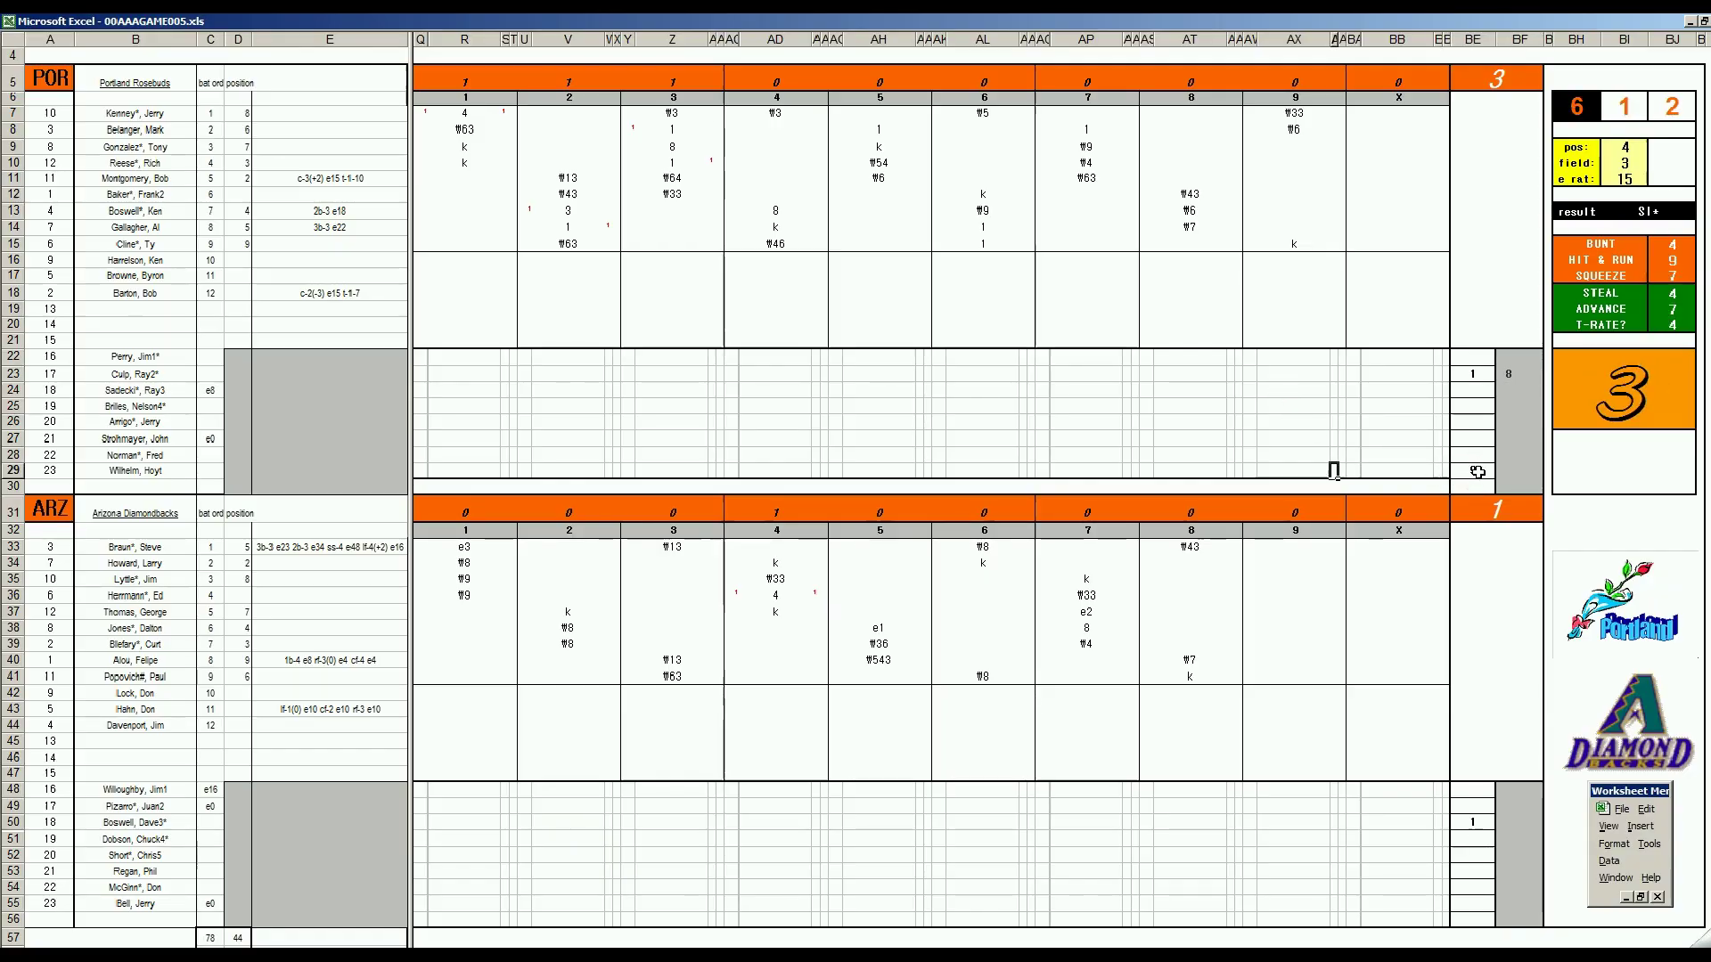
Set the fielding result lookup to position 1 with a field rating of 2
{"action": "left_click", "coordinate": [1298, 563]}
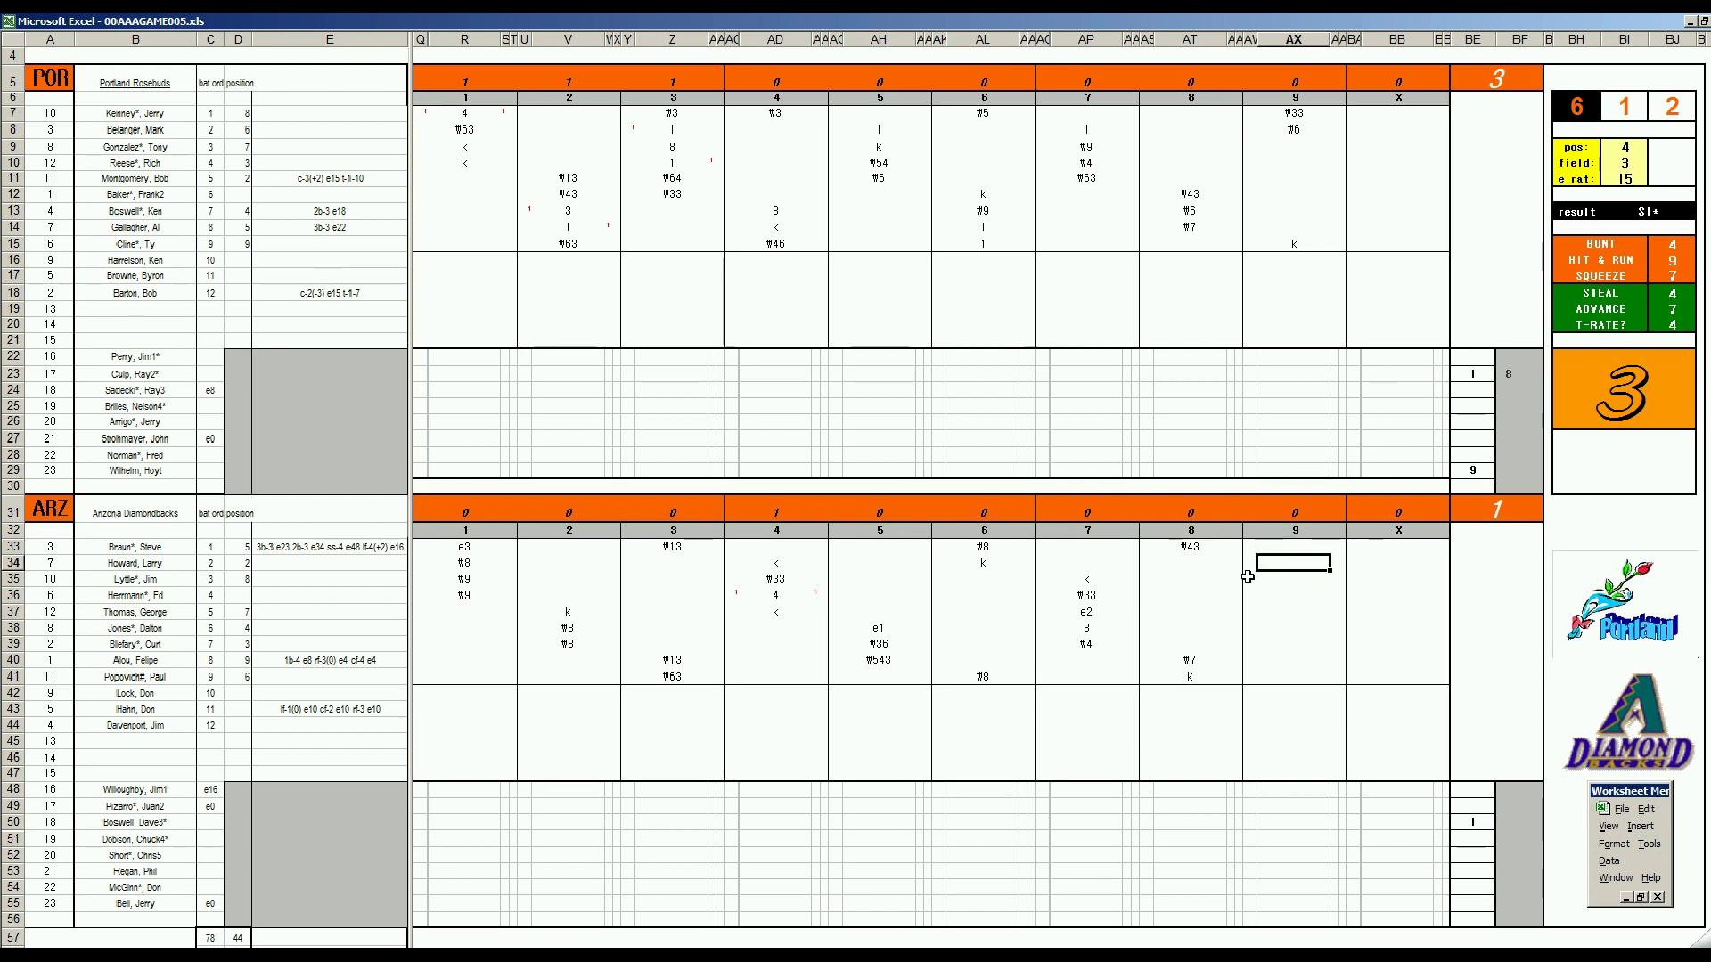
{"action": "key", "text": "ctrl+q"}
{"action": "type", "text": "1"}
{"action": "key", "text": "Return"}
{"action": "type", "text": "2"}
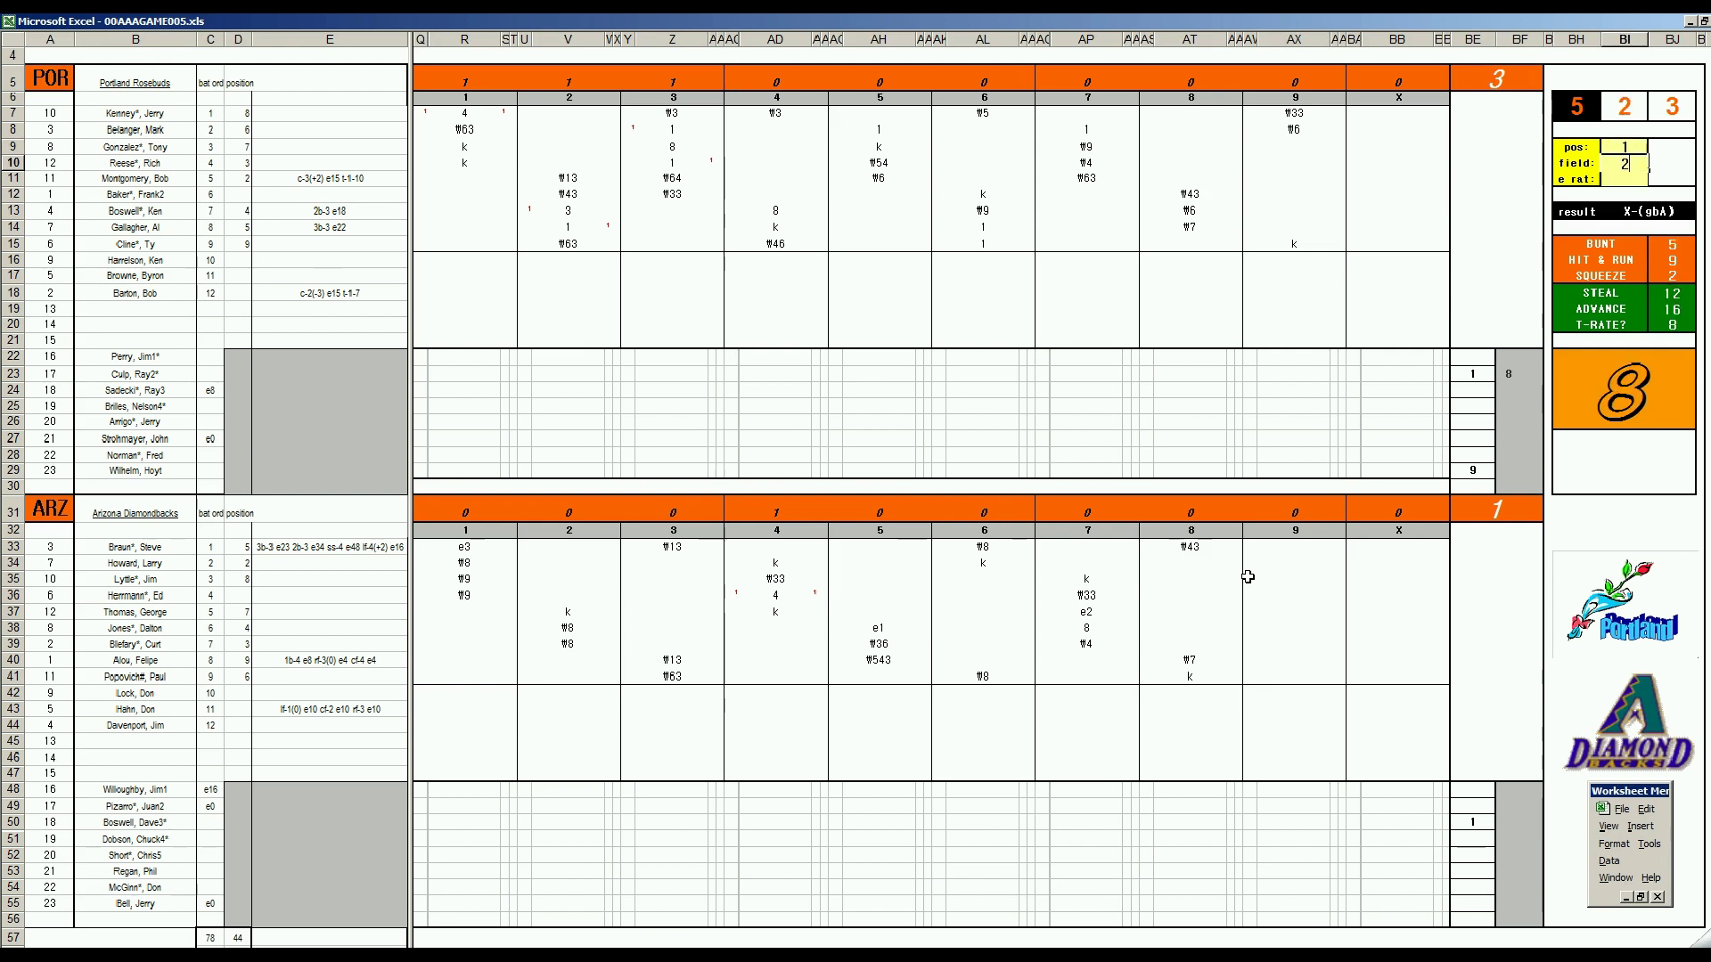
{"action": "key", "text": "Return"}
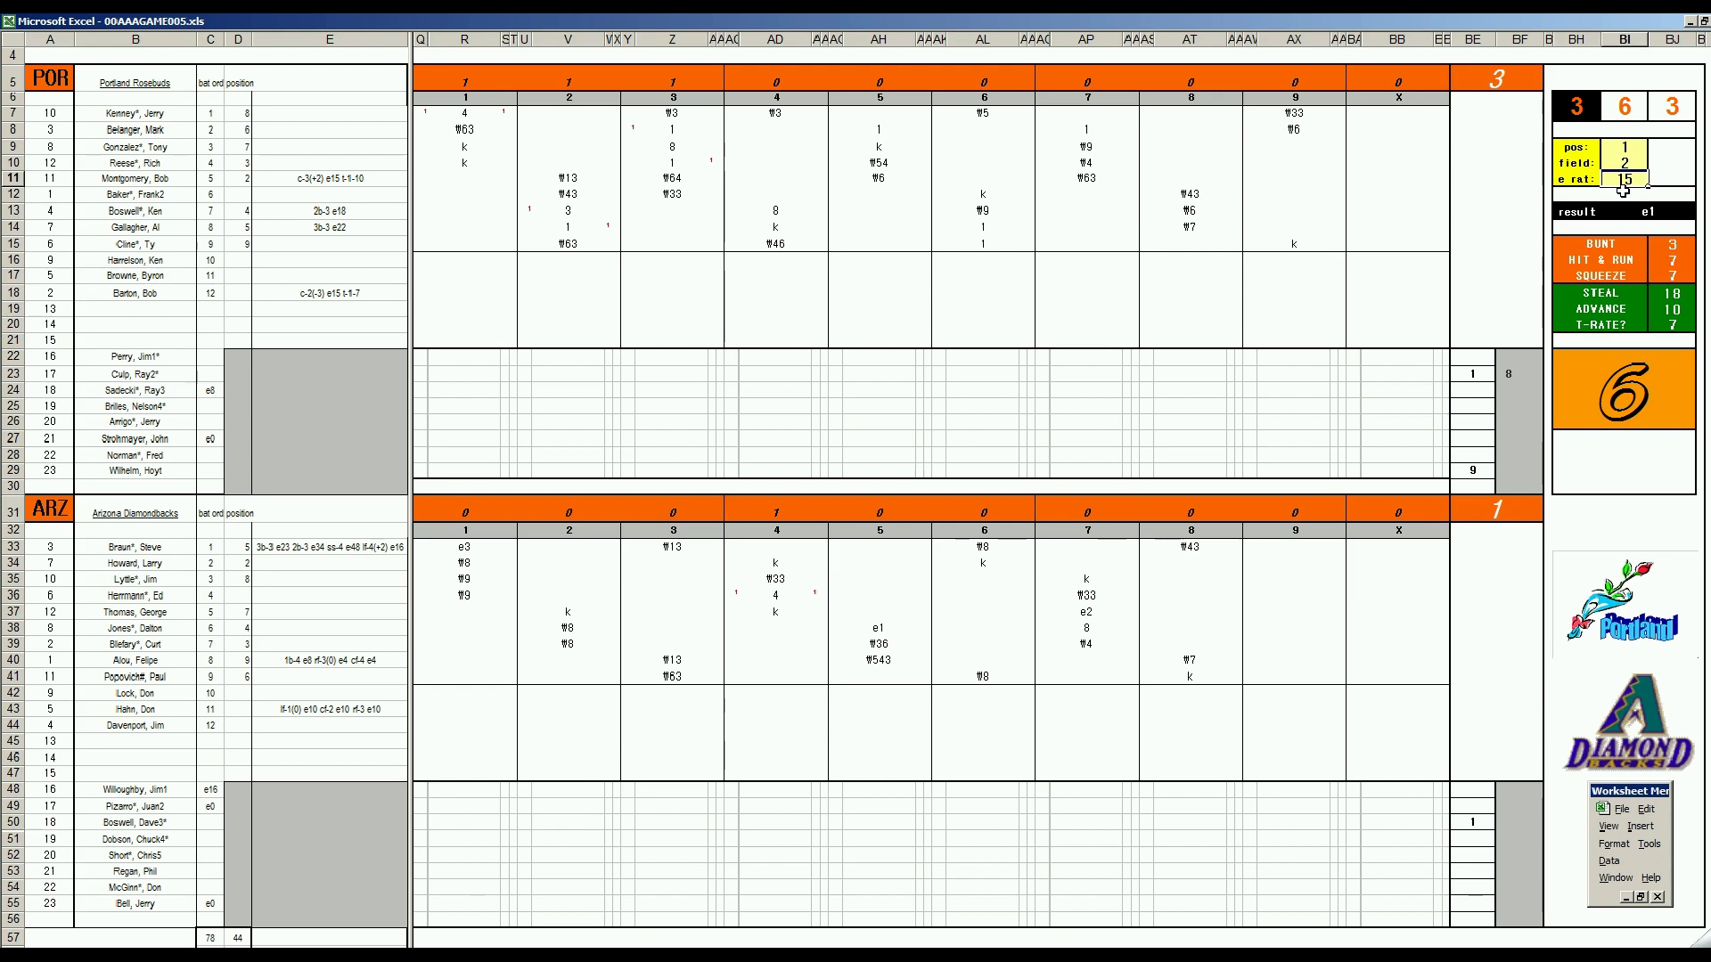
Record Arizona's ninth-inning results in AX34:AX38 as e1, #9, 8, #8 and #5
{"action": "left_click", "coordinate": [1283, 562]}
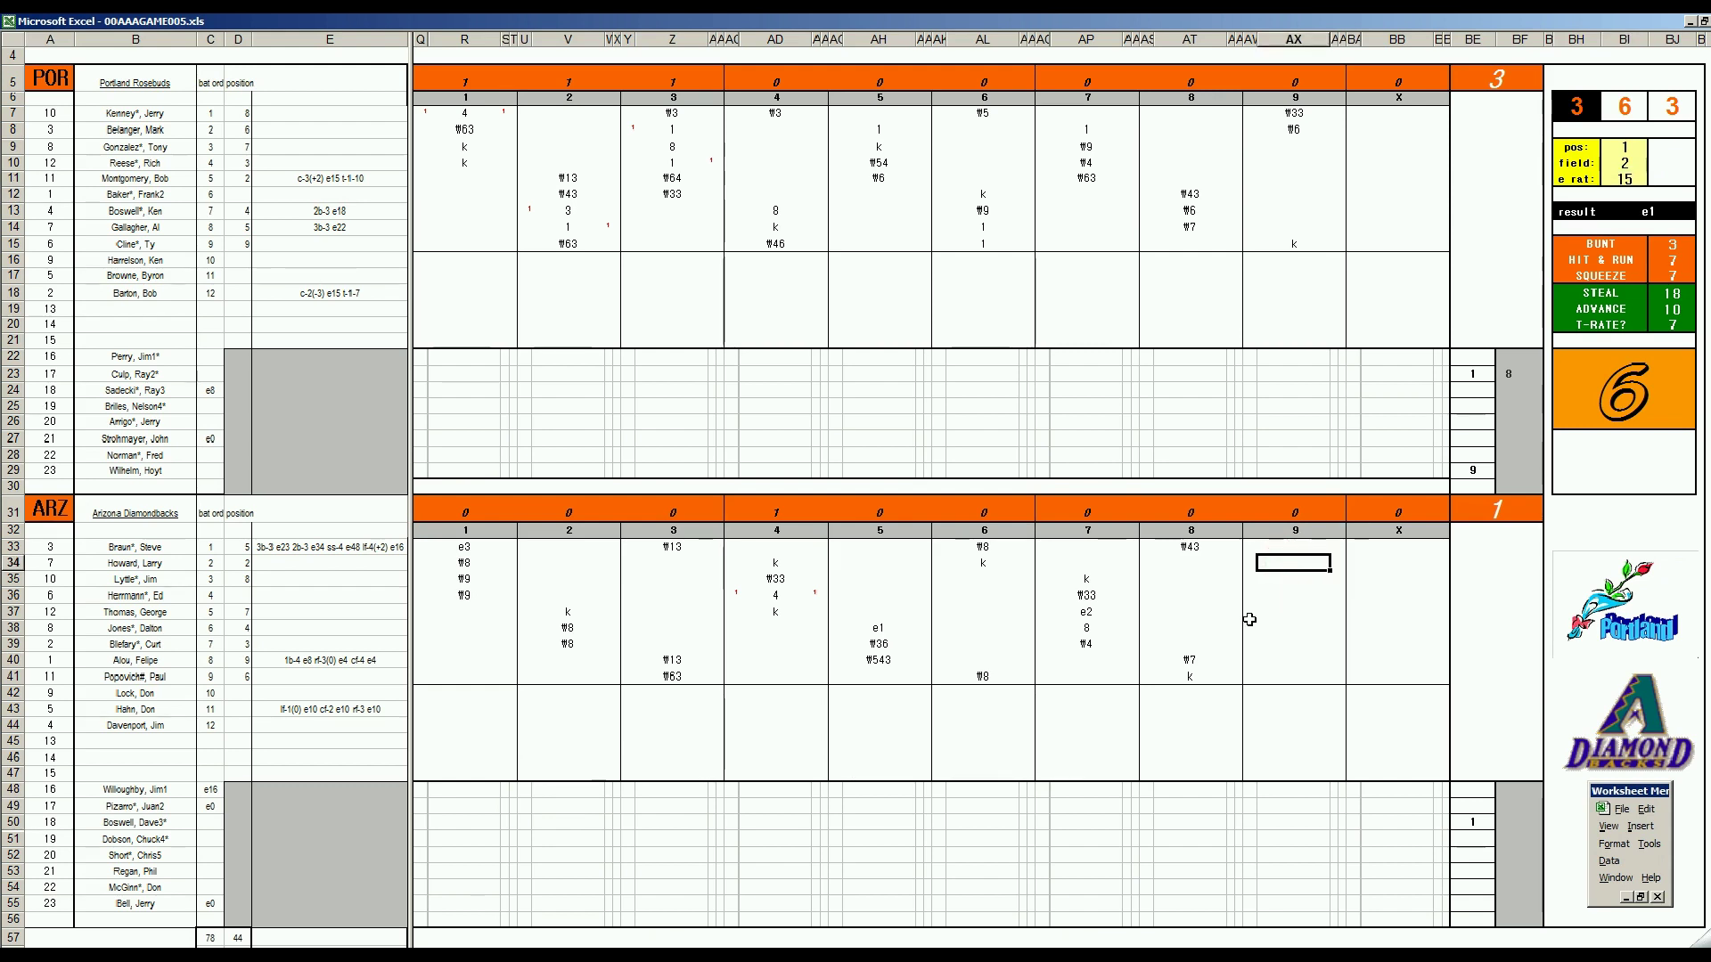
{"action": "type", "text": "e1"}
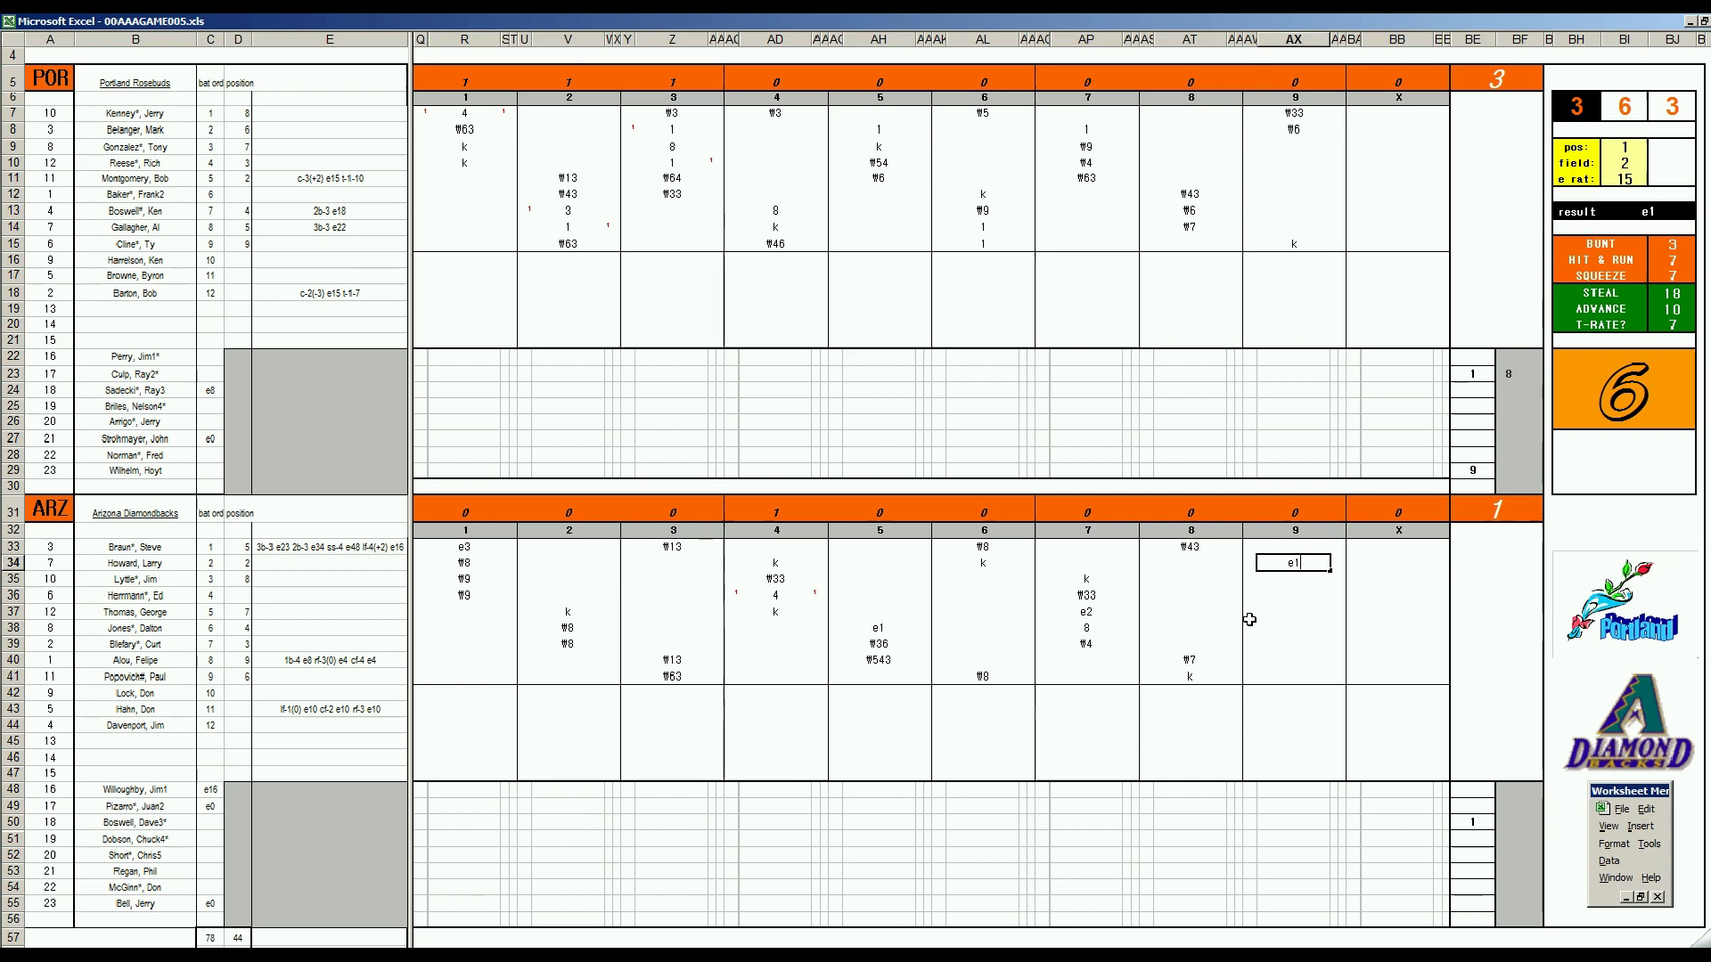
{"action": "key", "text": "Return"}
{"action": "type", "text": "#9"}
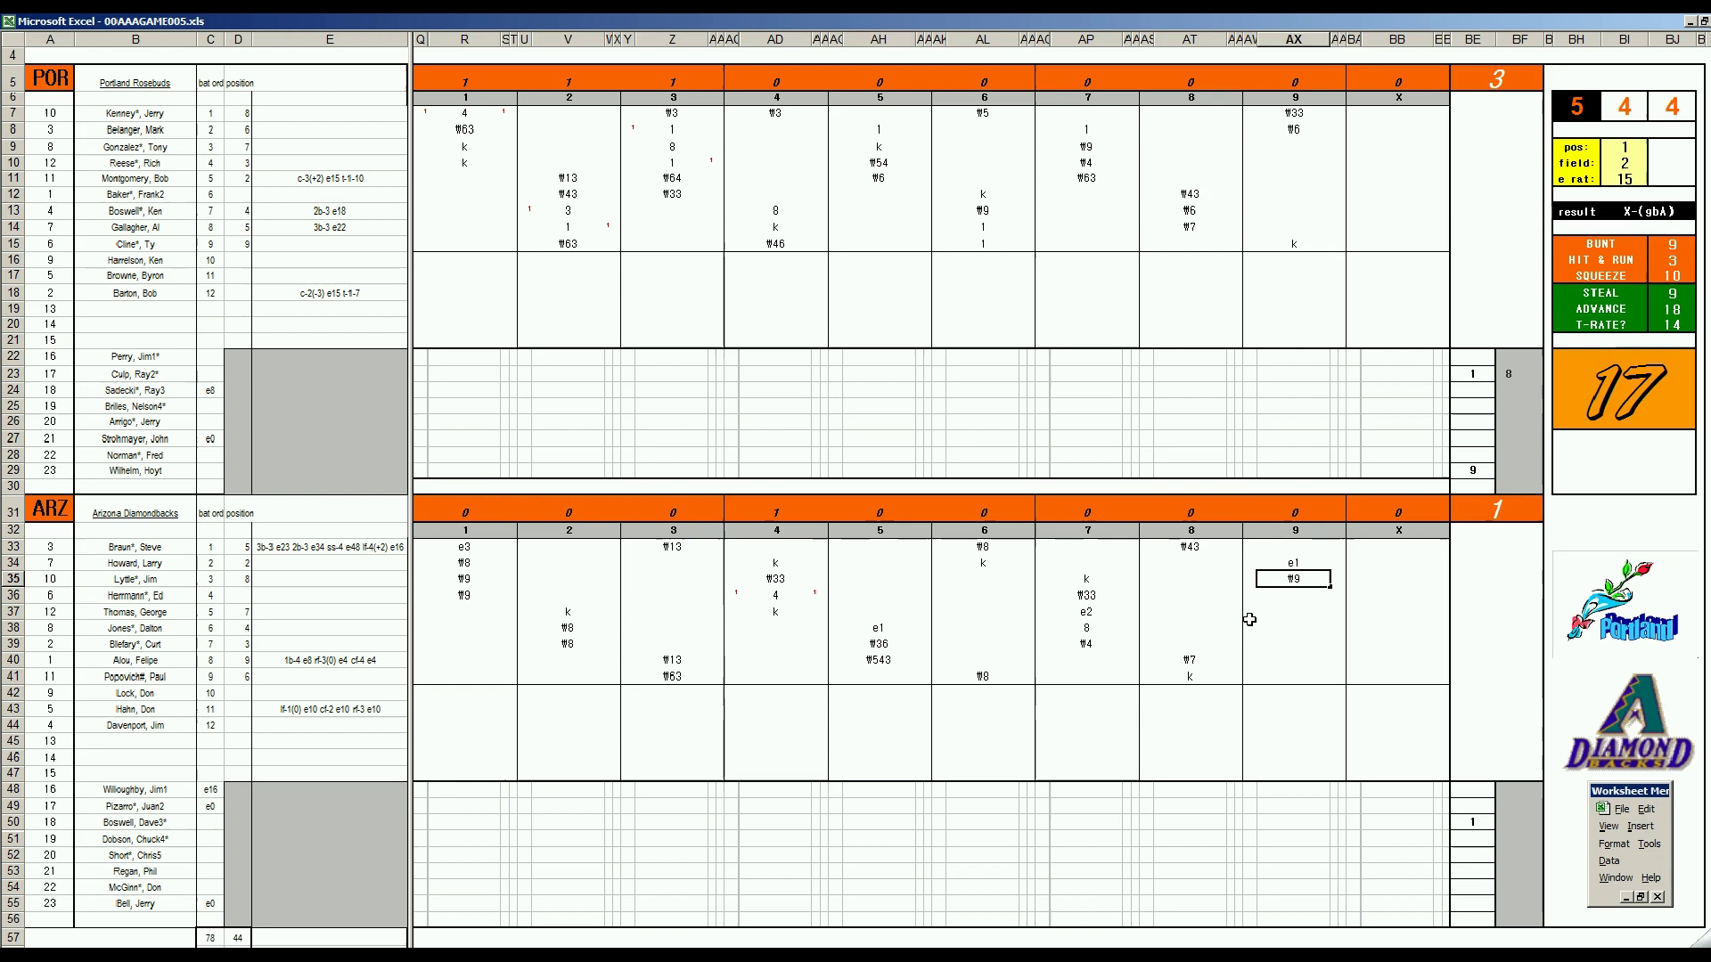
{"action": "key", "text": "Return"}
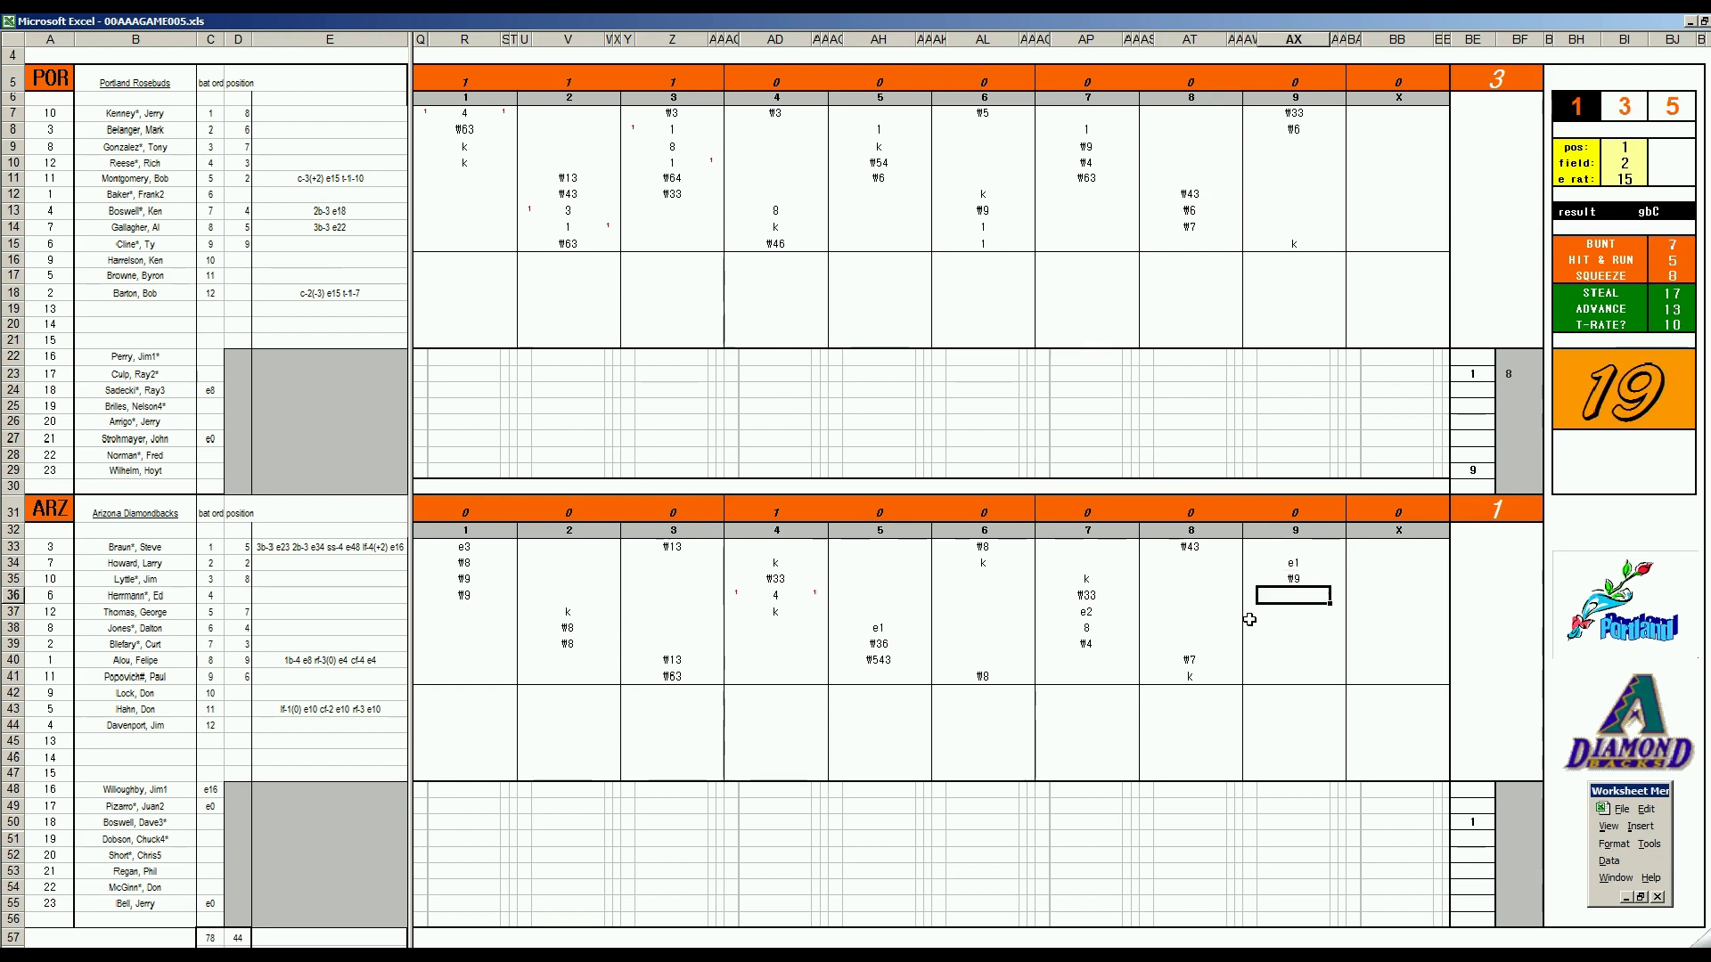
{"action": "type", "text": "8"}
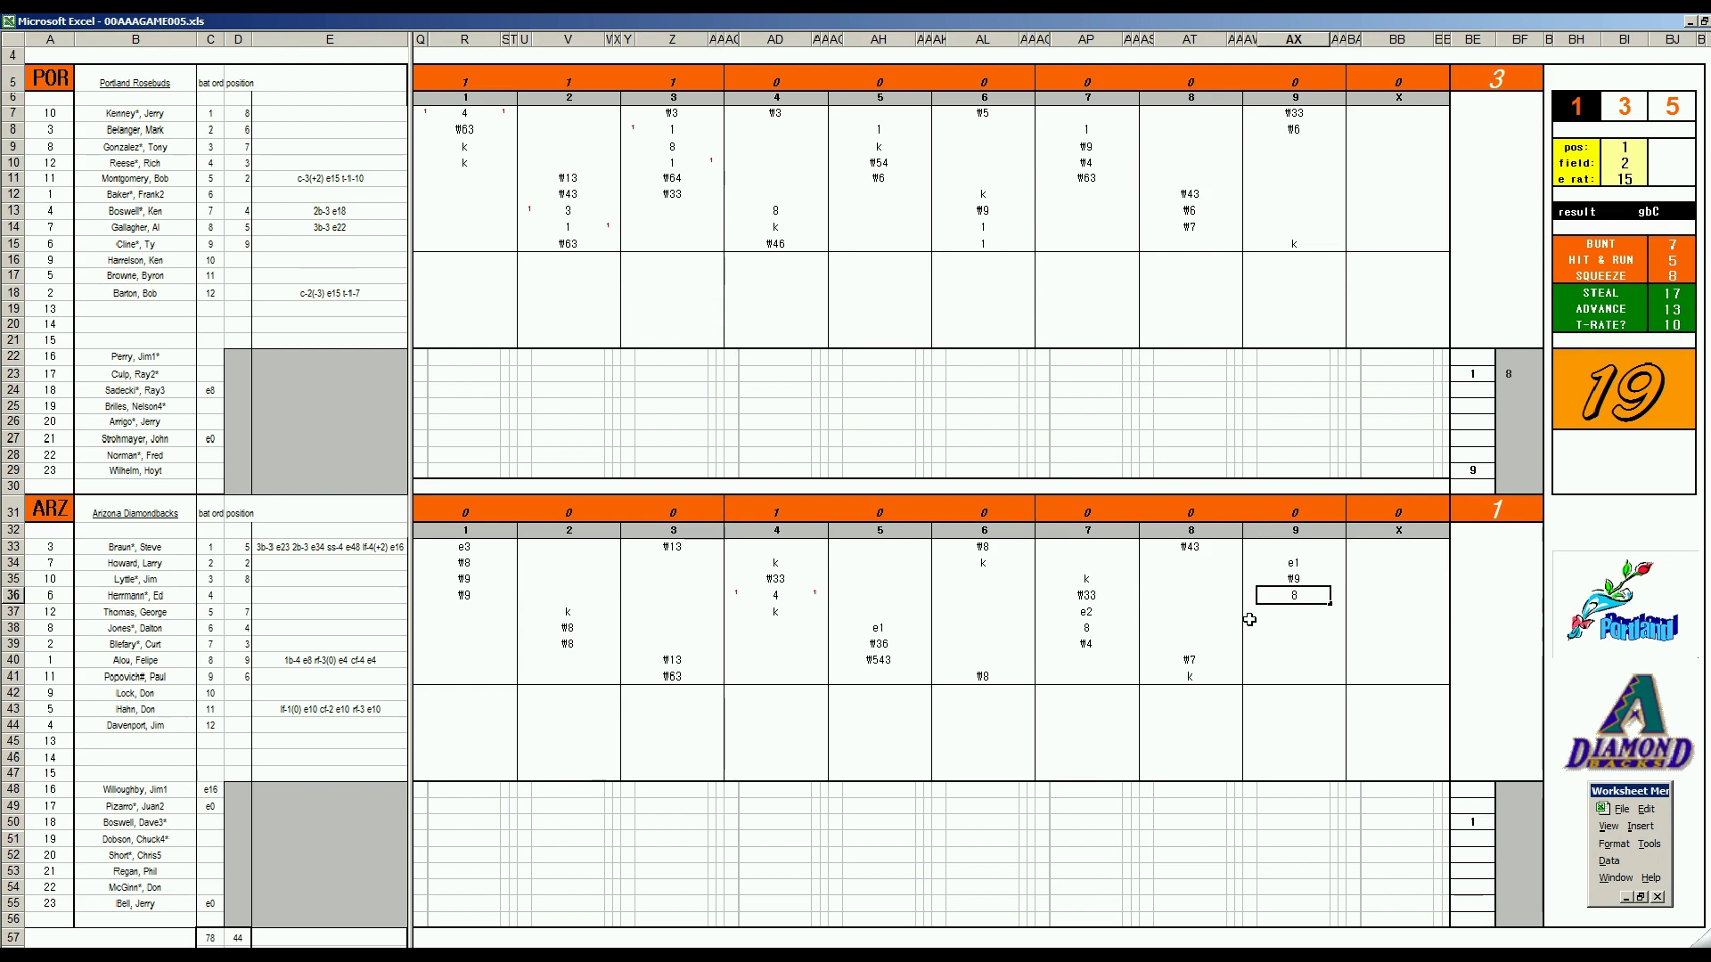
{"action": "key", "text": "Return"}
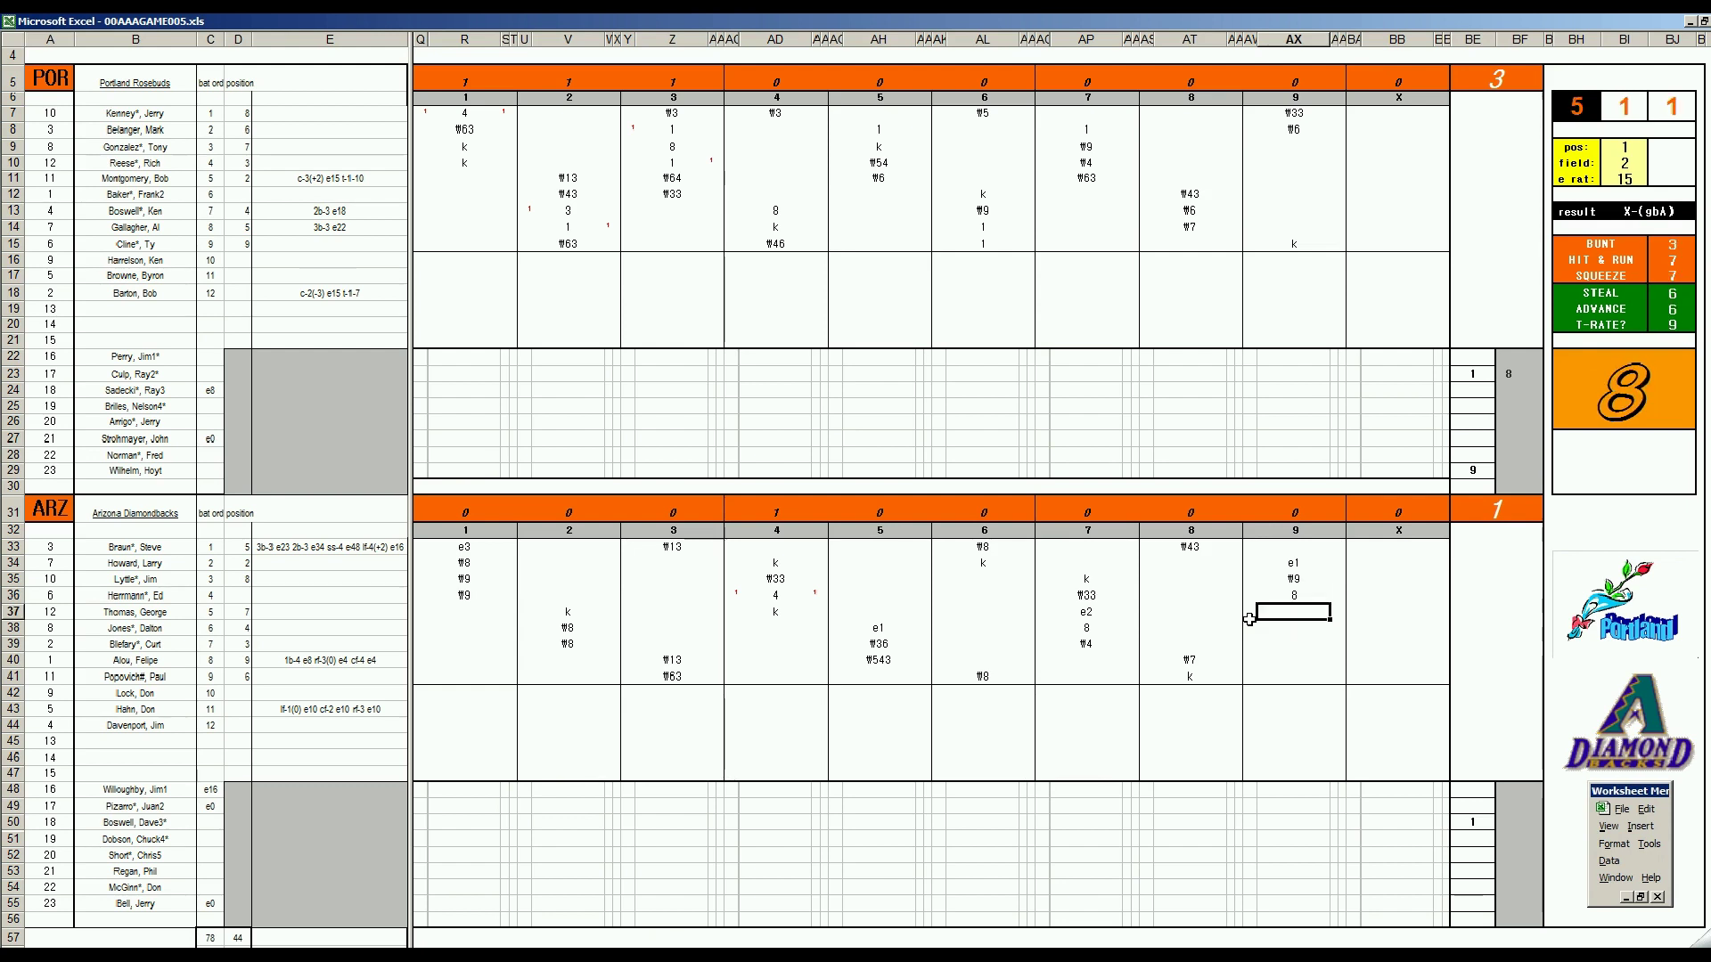
{"action": "type", "text": "#8"}
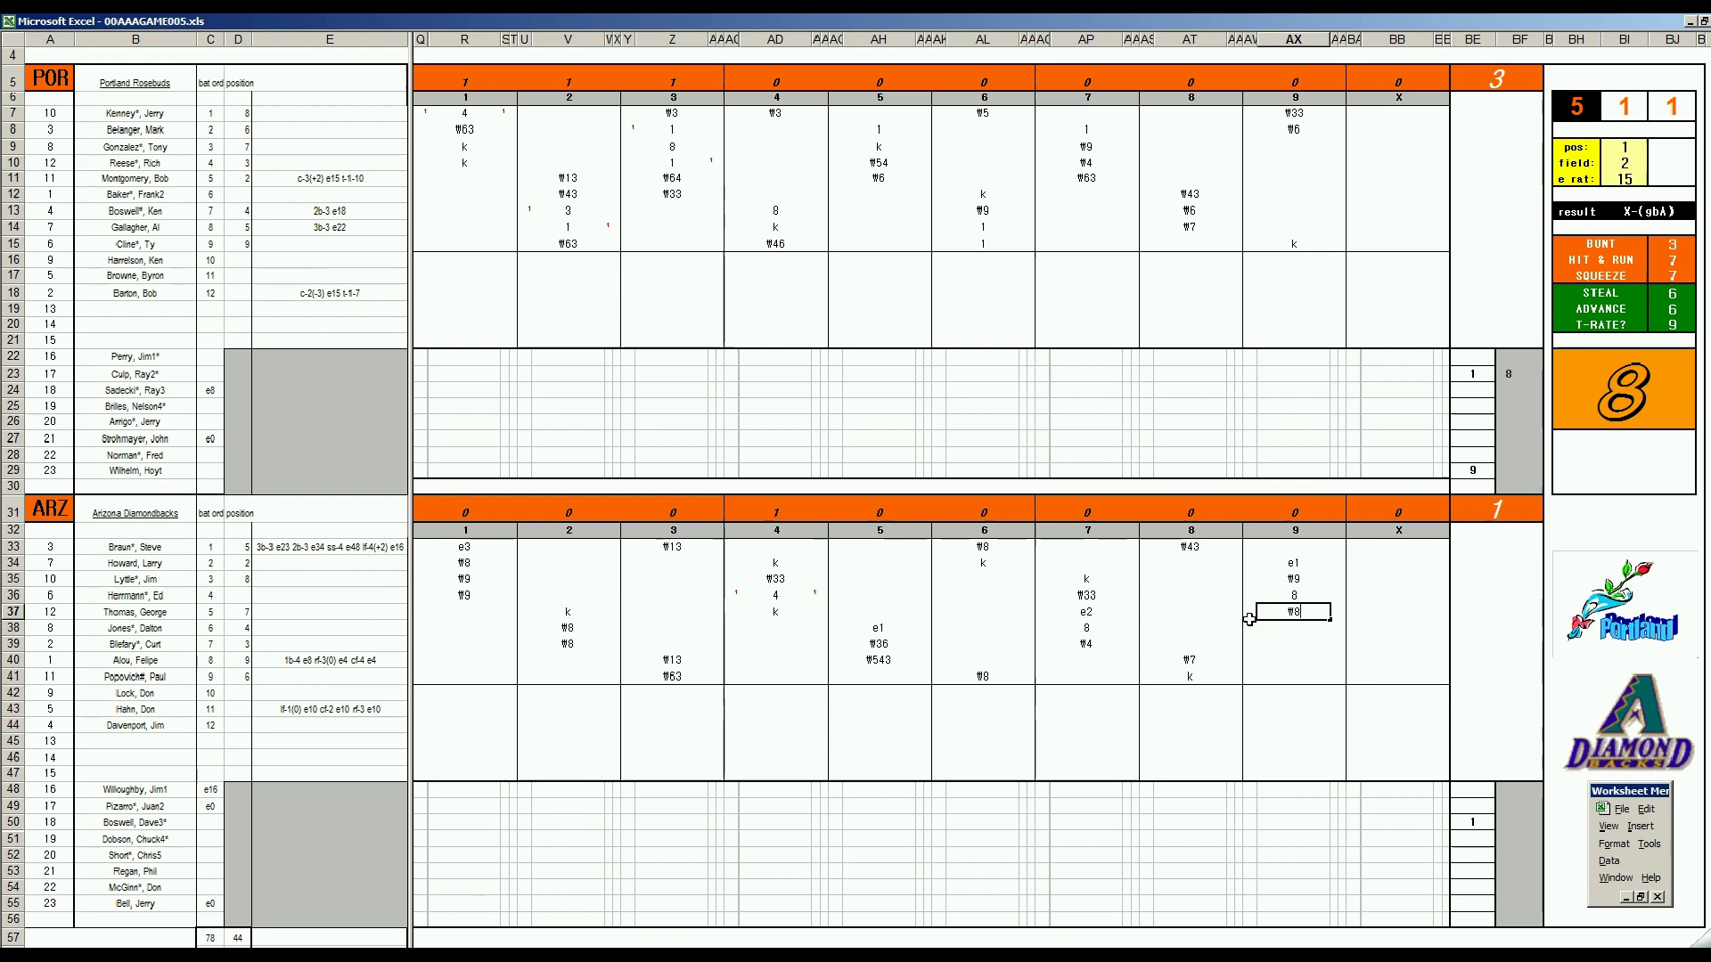
{"action": "key", "text": "Return"}
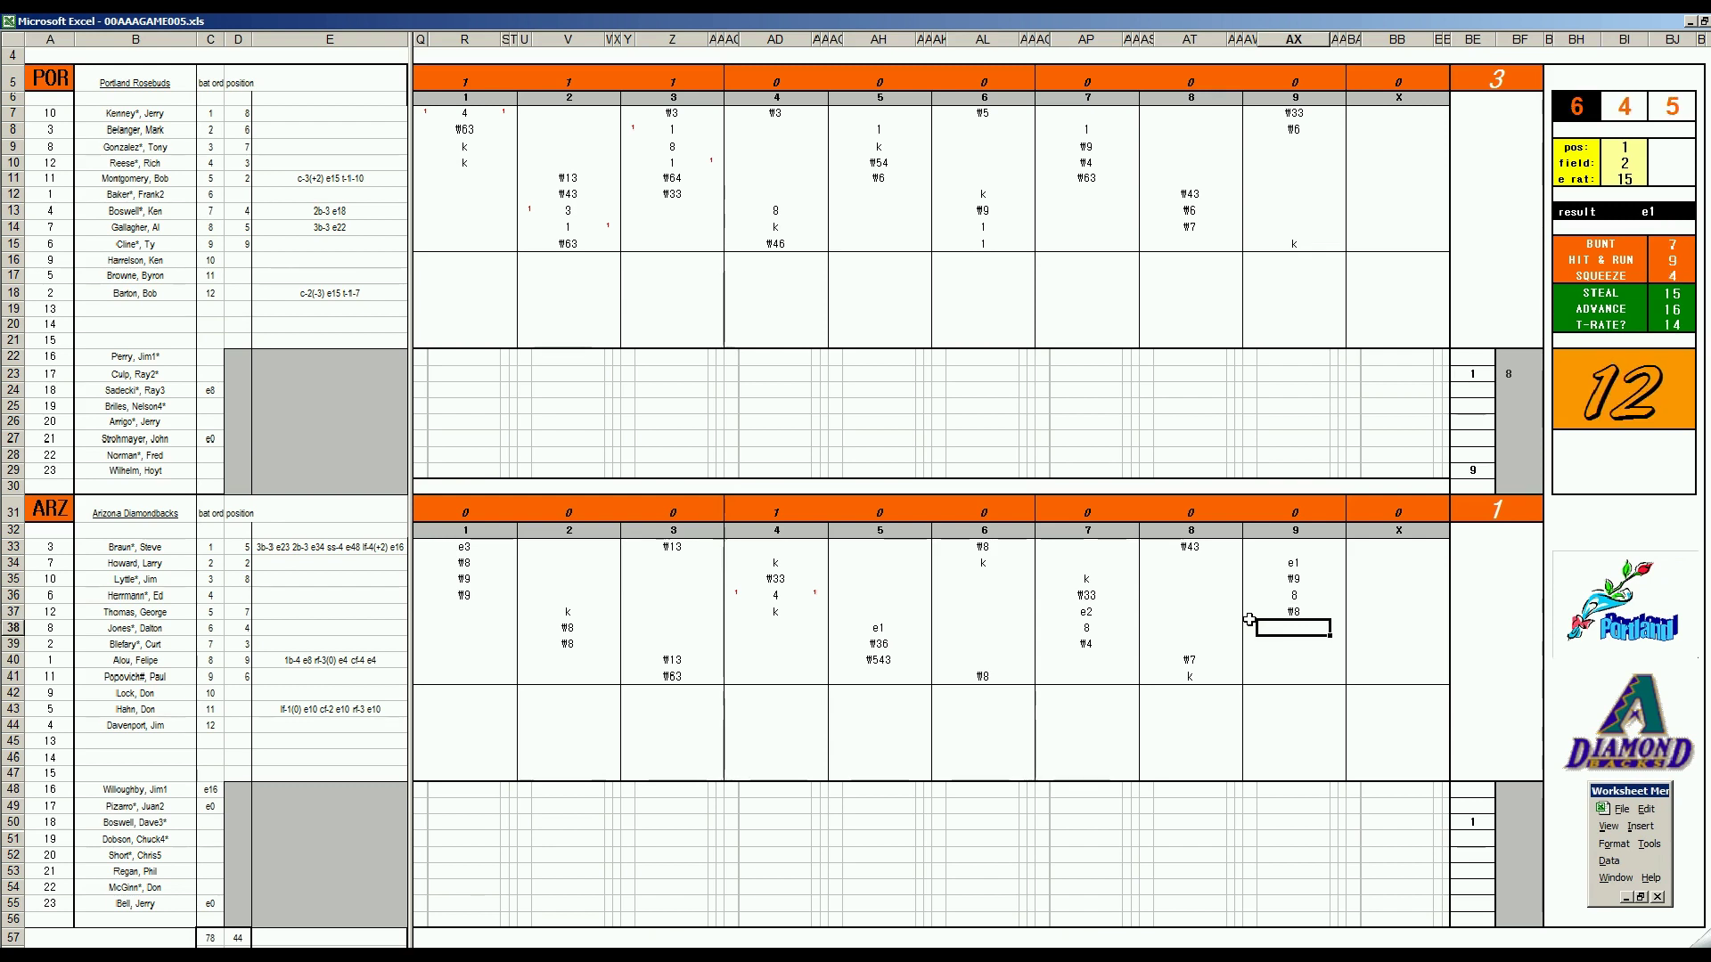
{"action": "type", "text": "#5"}
{"action": "key", "text": "Return"}
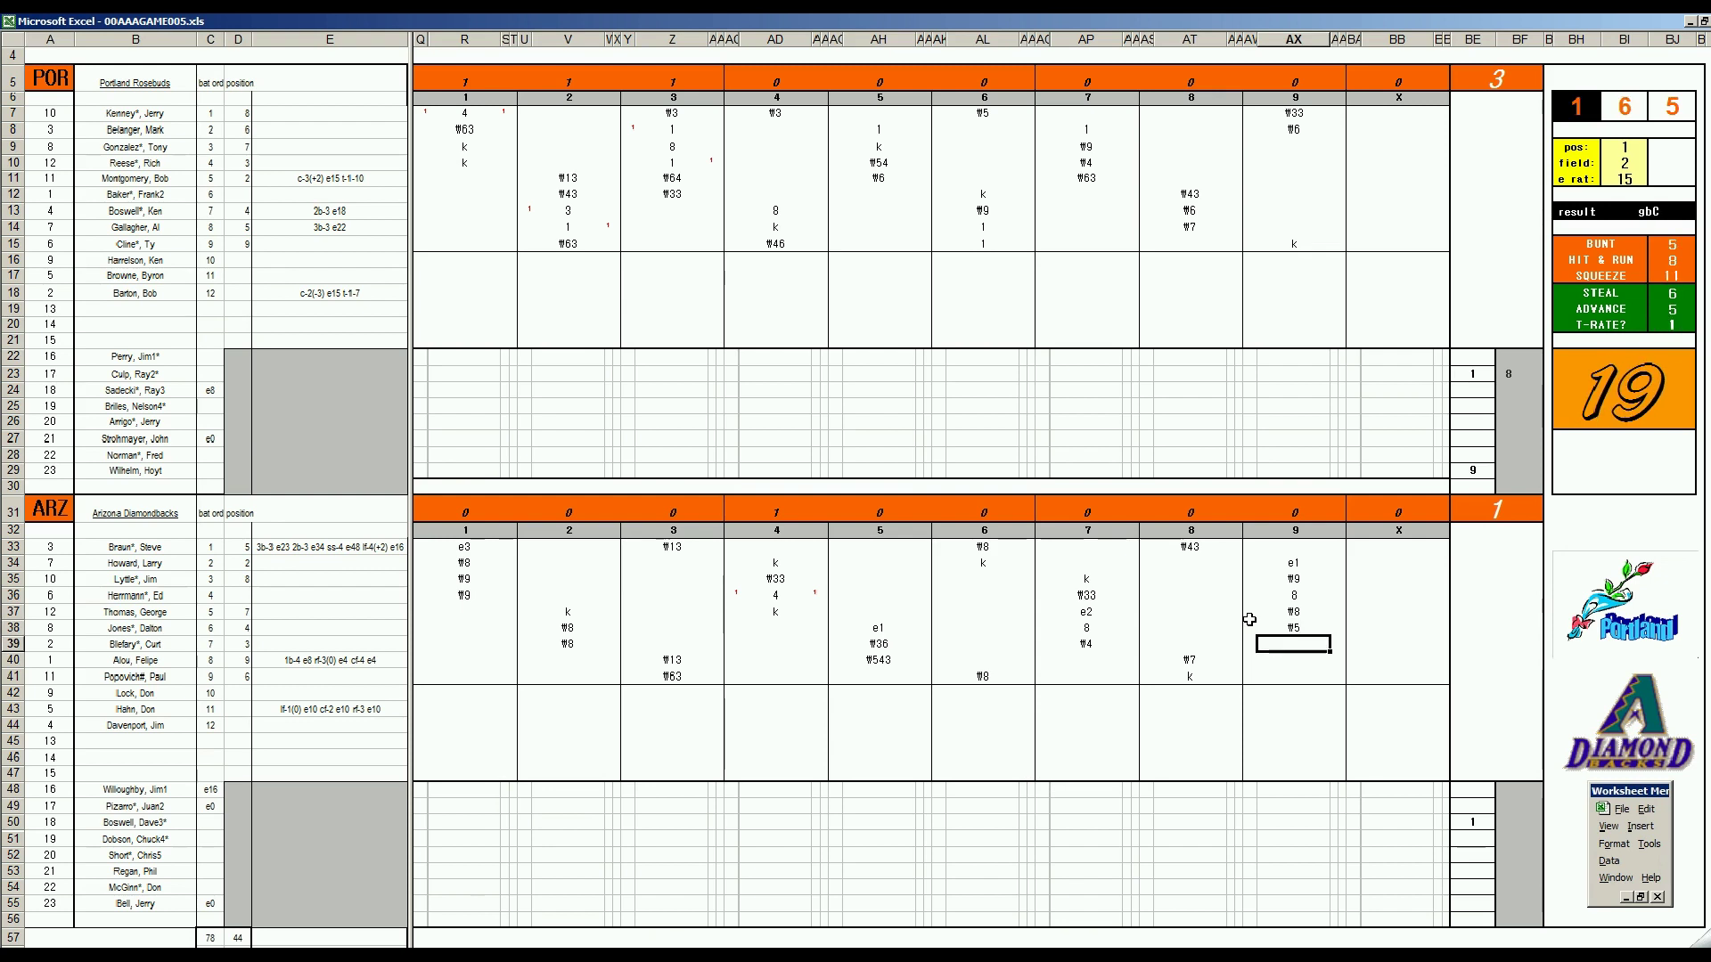
Log the closing pitchers' innings as 1 in BF29 and 9 in BF50, and generate the box score in a new workbook
{"action": "left_click", "coordinate": [1502, 480]}
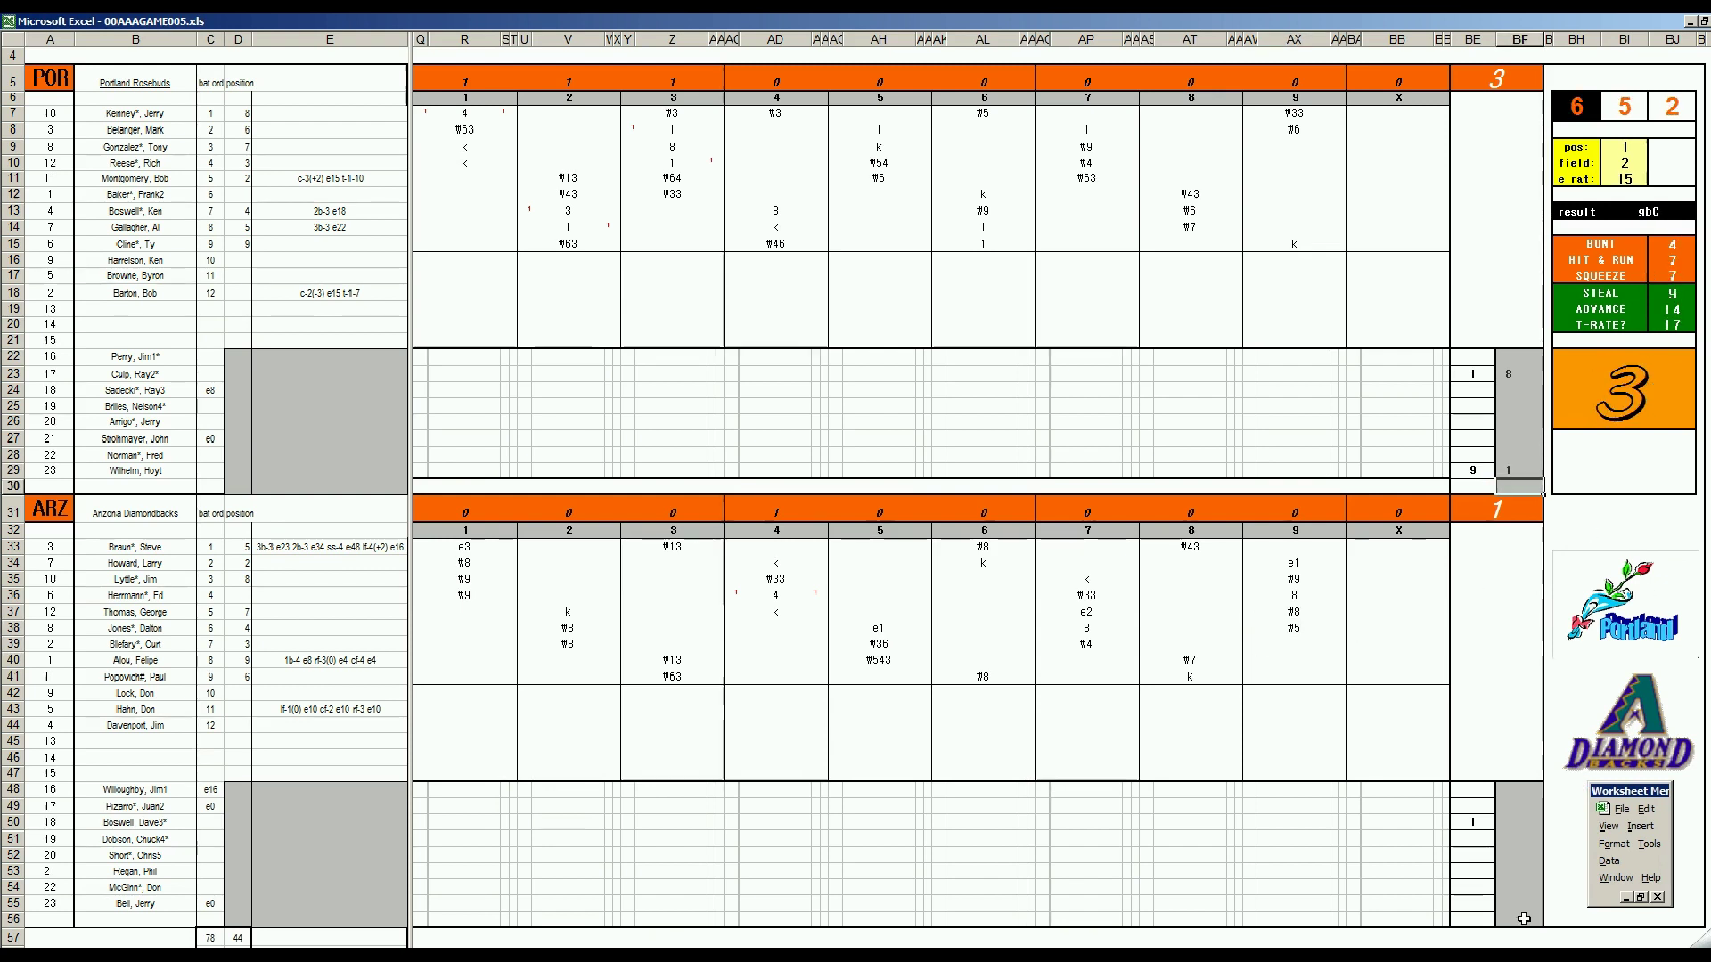
{"action": "left_click", "coordinate": [1517, 821]}
{"action": "type", "text": "9"}
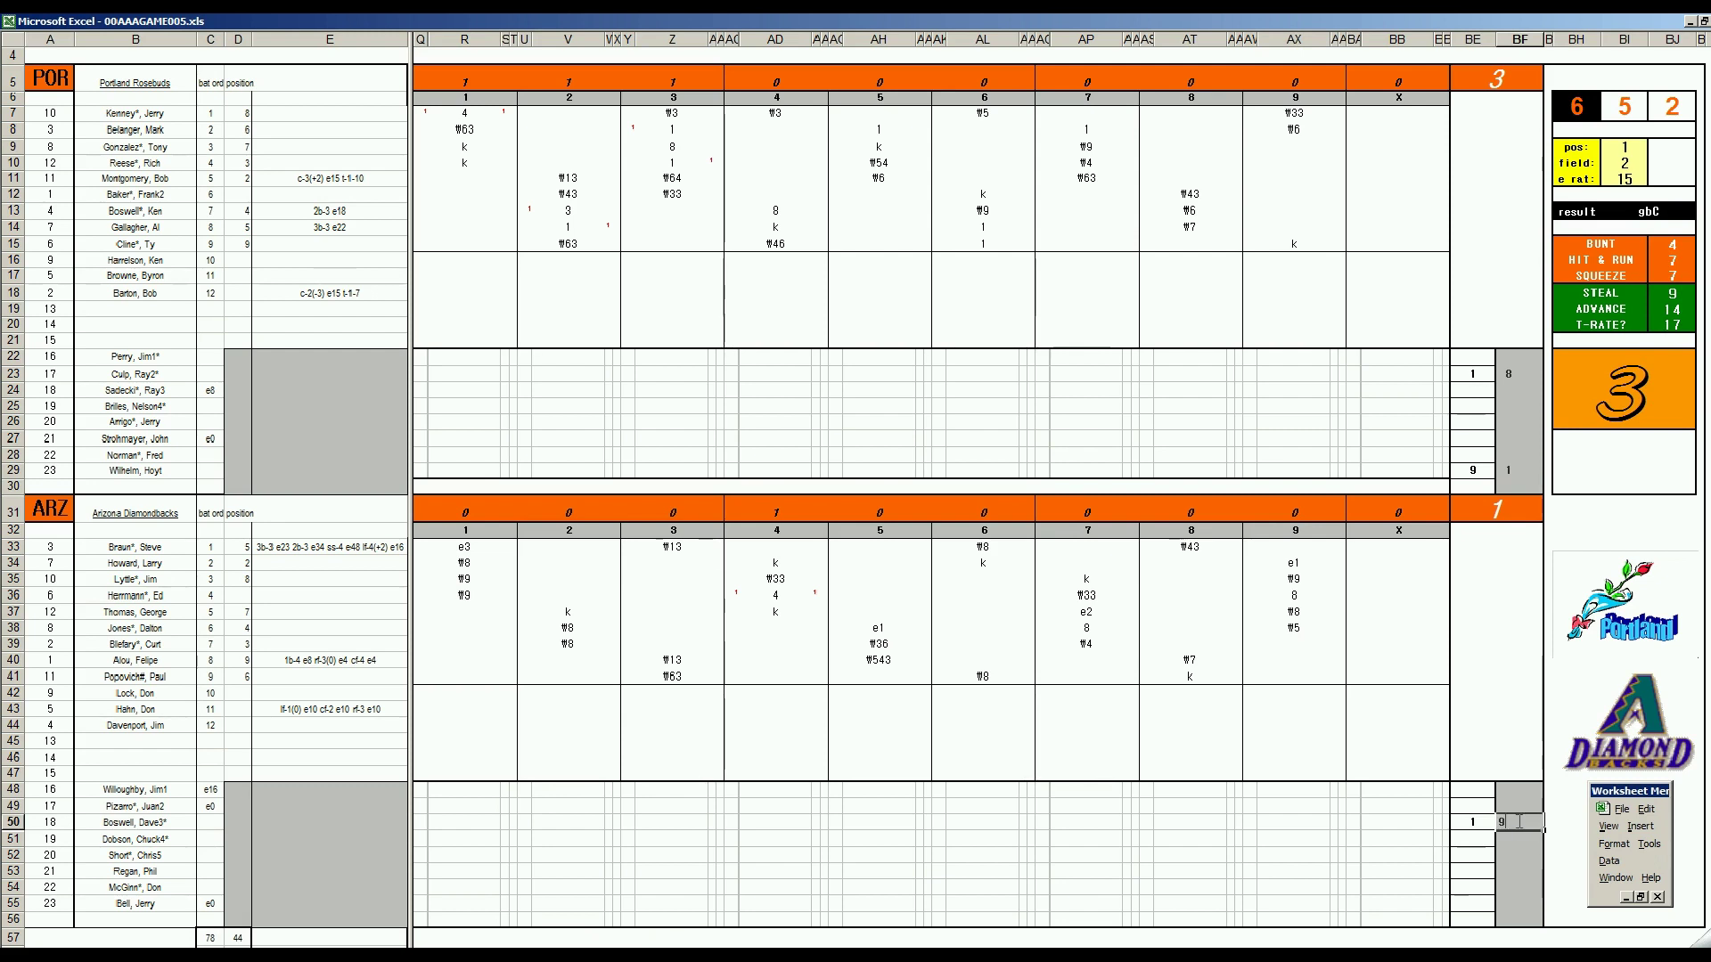
{"action": "key", "text": "Return"}
{"action": "left_click", "coordinate": [328, 869]}
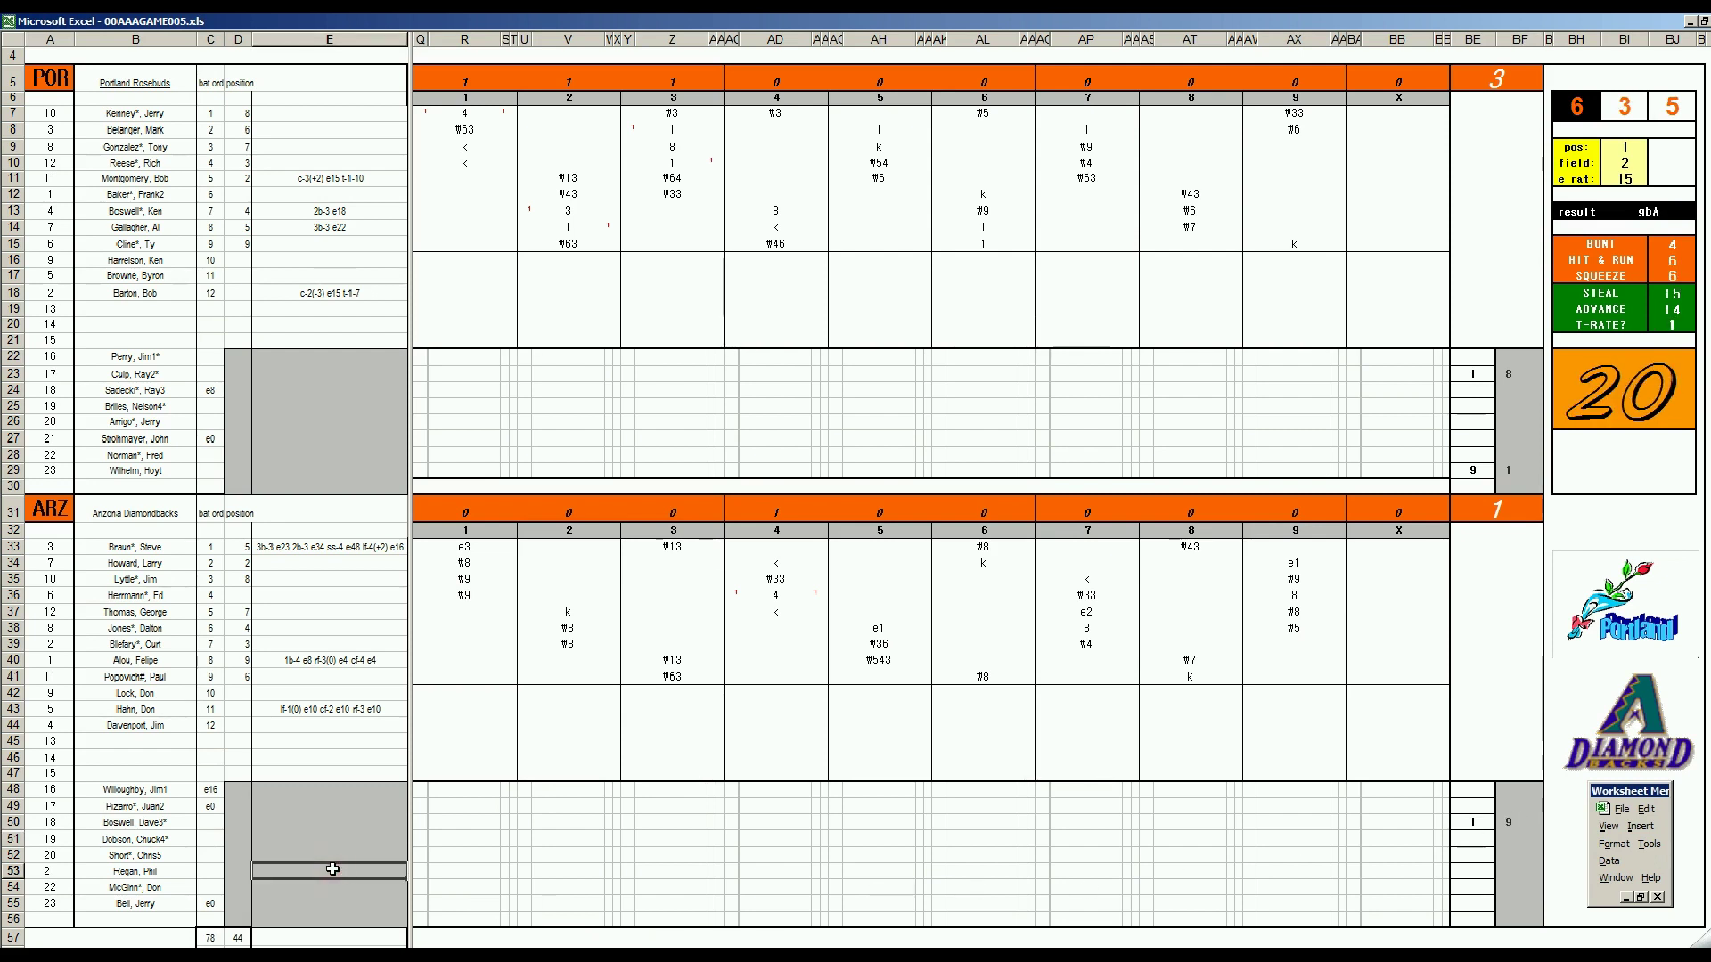
{"action": "key", "text": "ctrl+s"}
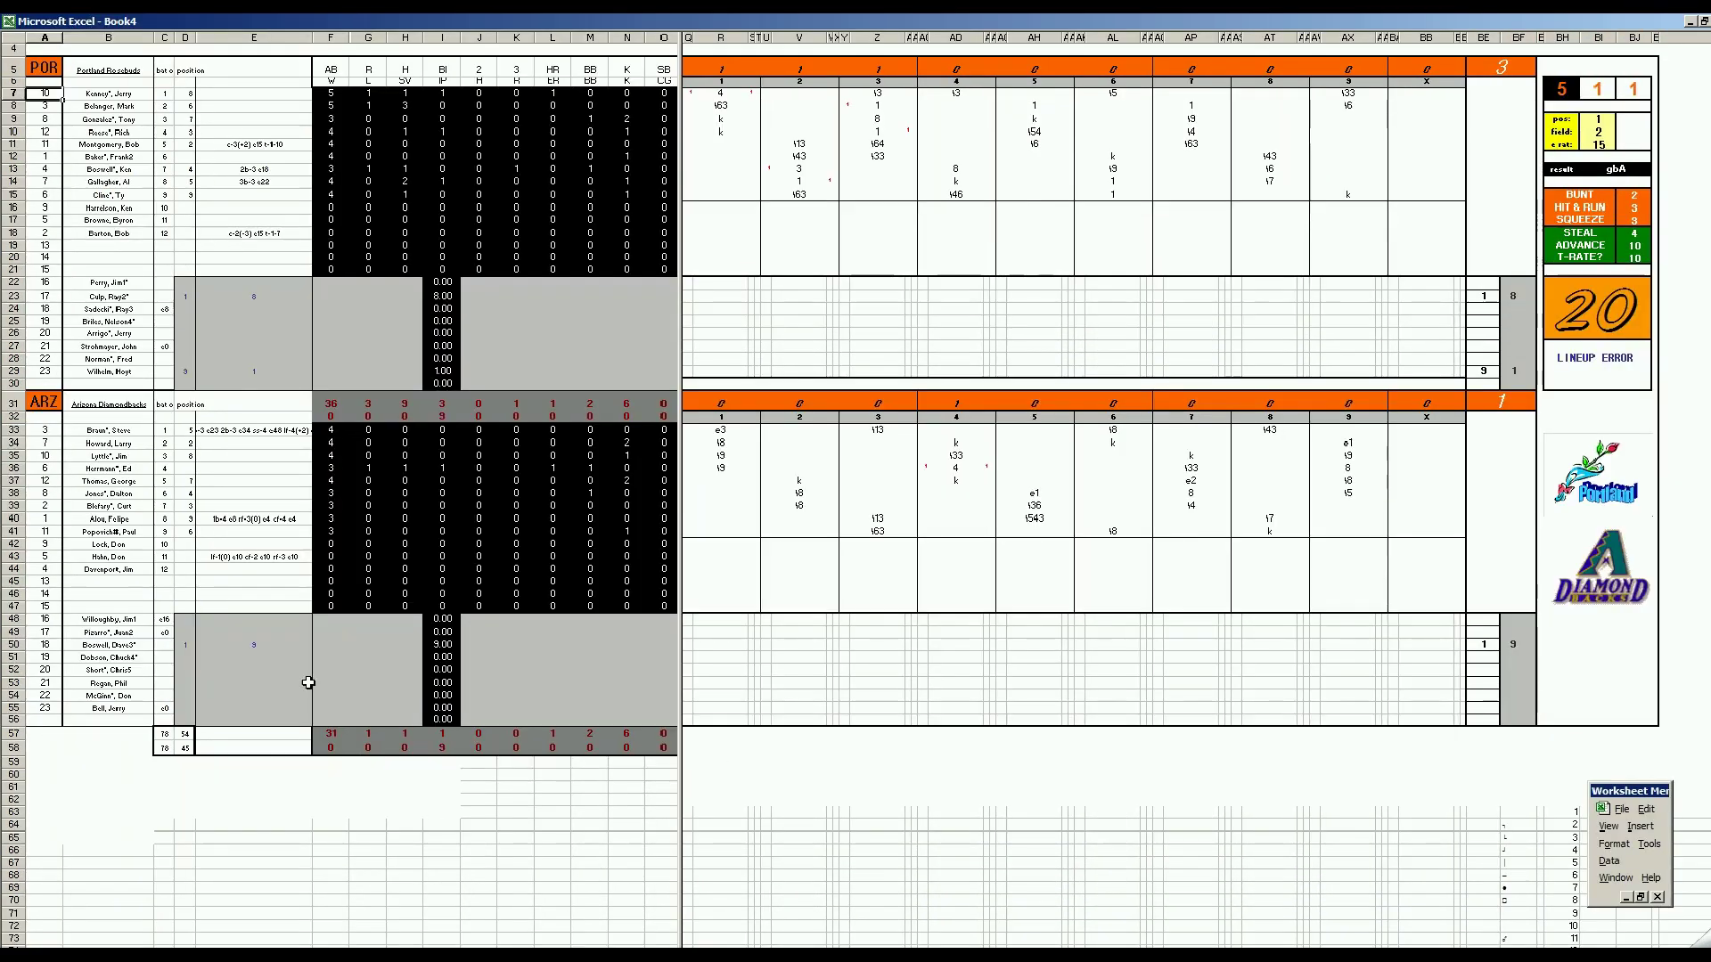
Fill Arizona's pitching line in row 50 with a win of 1, then 9, 3, 3, 2, 6 and 1 in J50:O50
{"action": "left_click", "coordinate": [322, 645]}
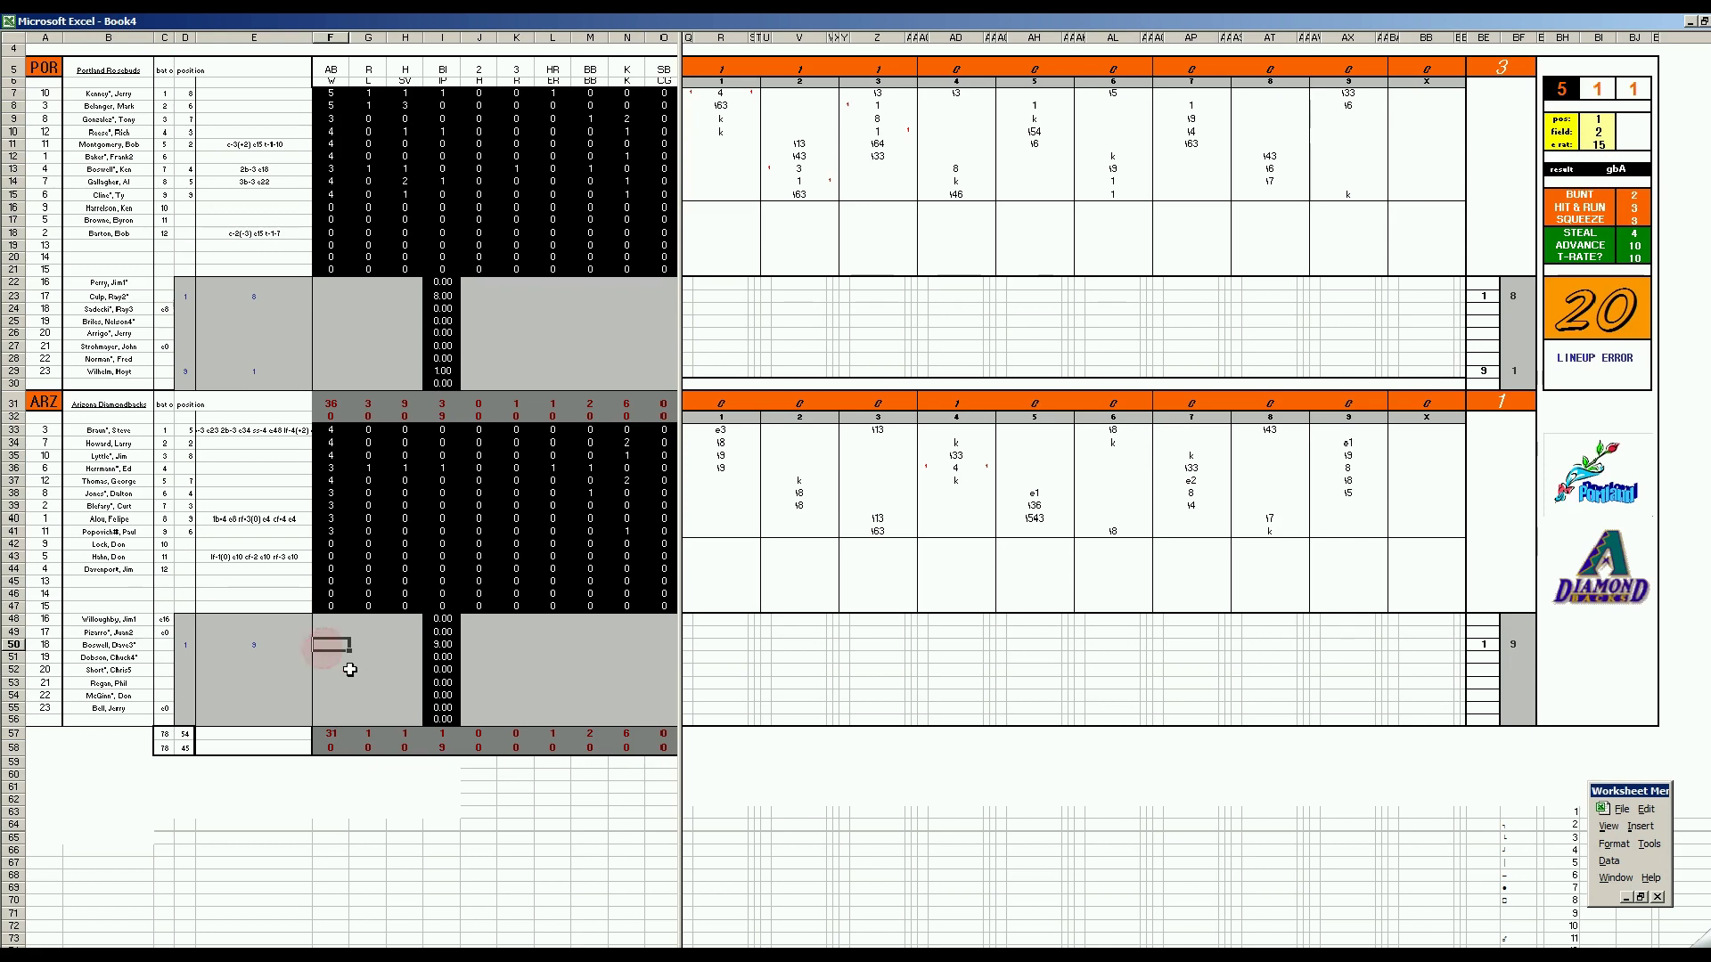
{"action": "type", "text": "1"}
{"action": "key", "text": "Return"}
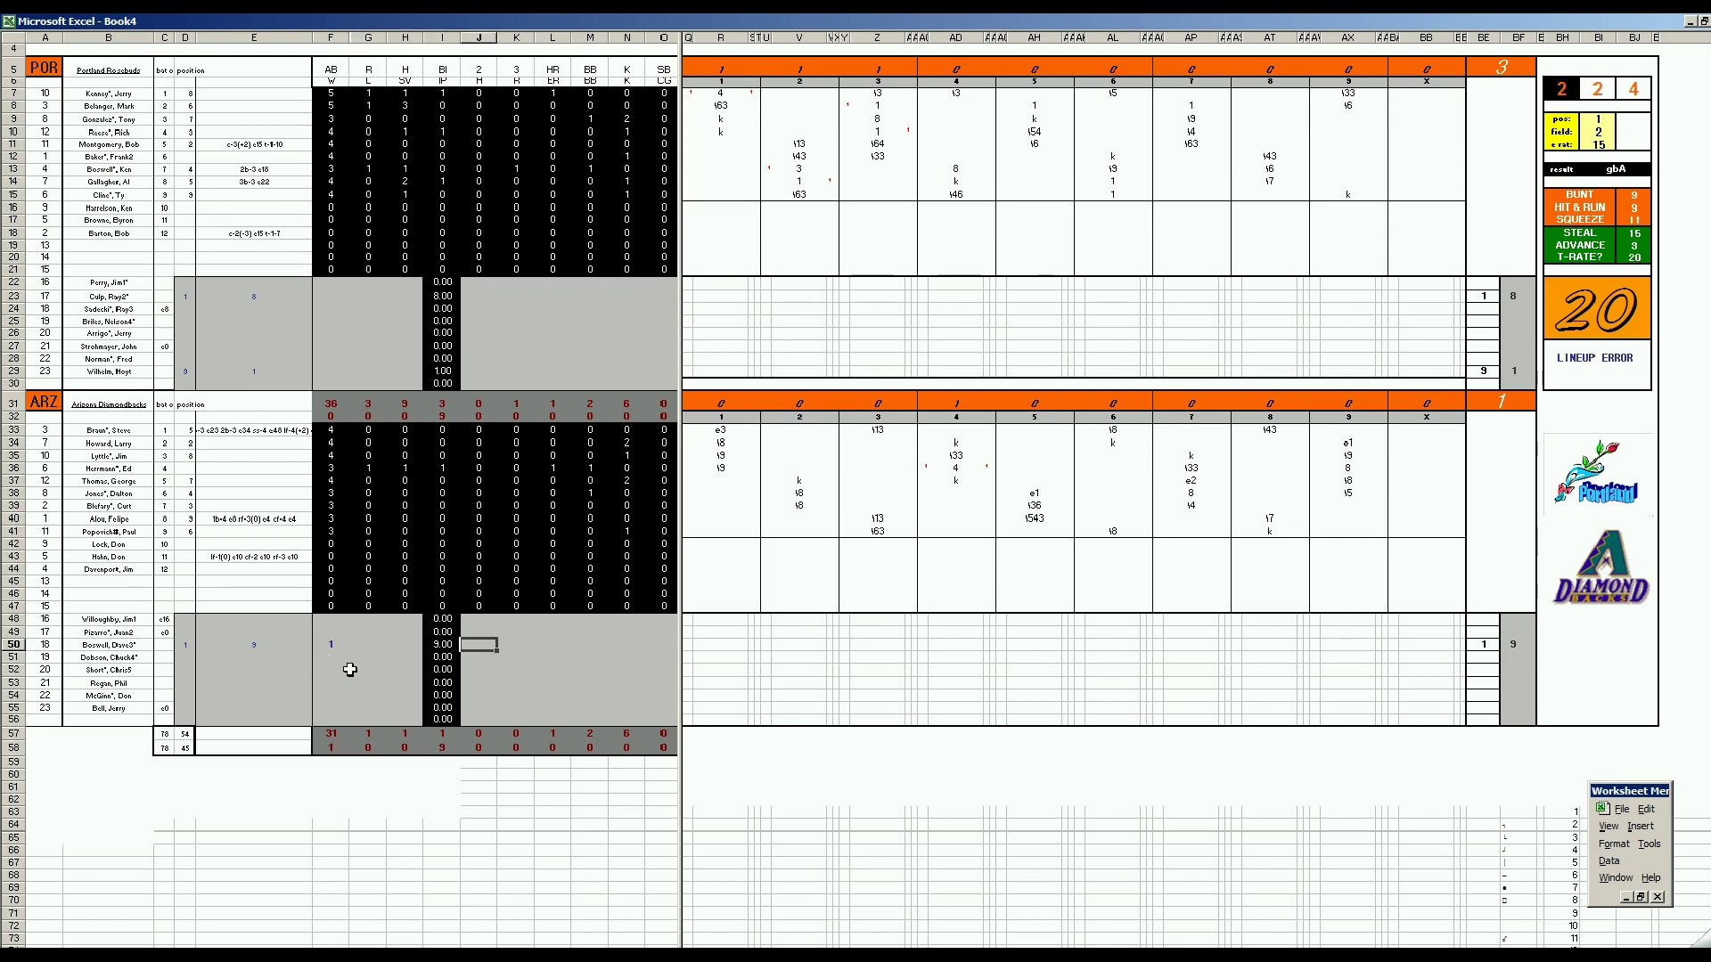
{"action": "type", "text": "9"}
{"action": "key", "text": "Return"}
{"action": "type", "text": "3"}
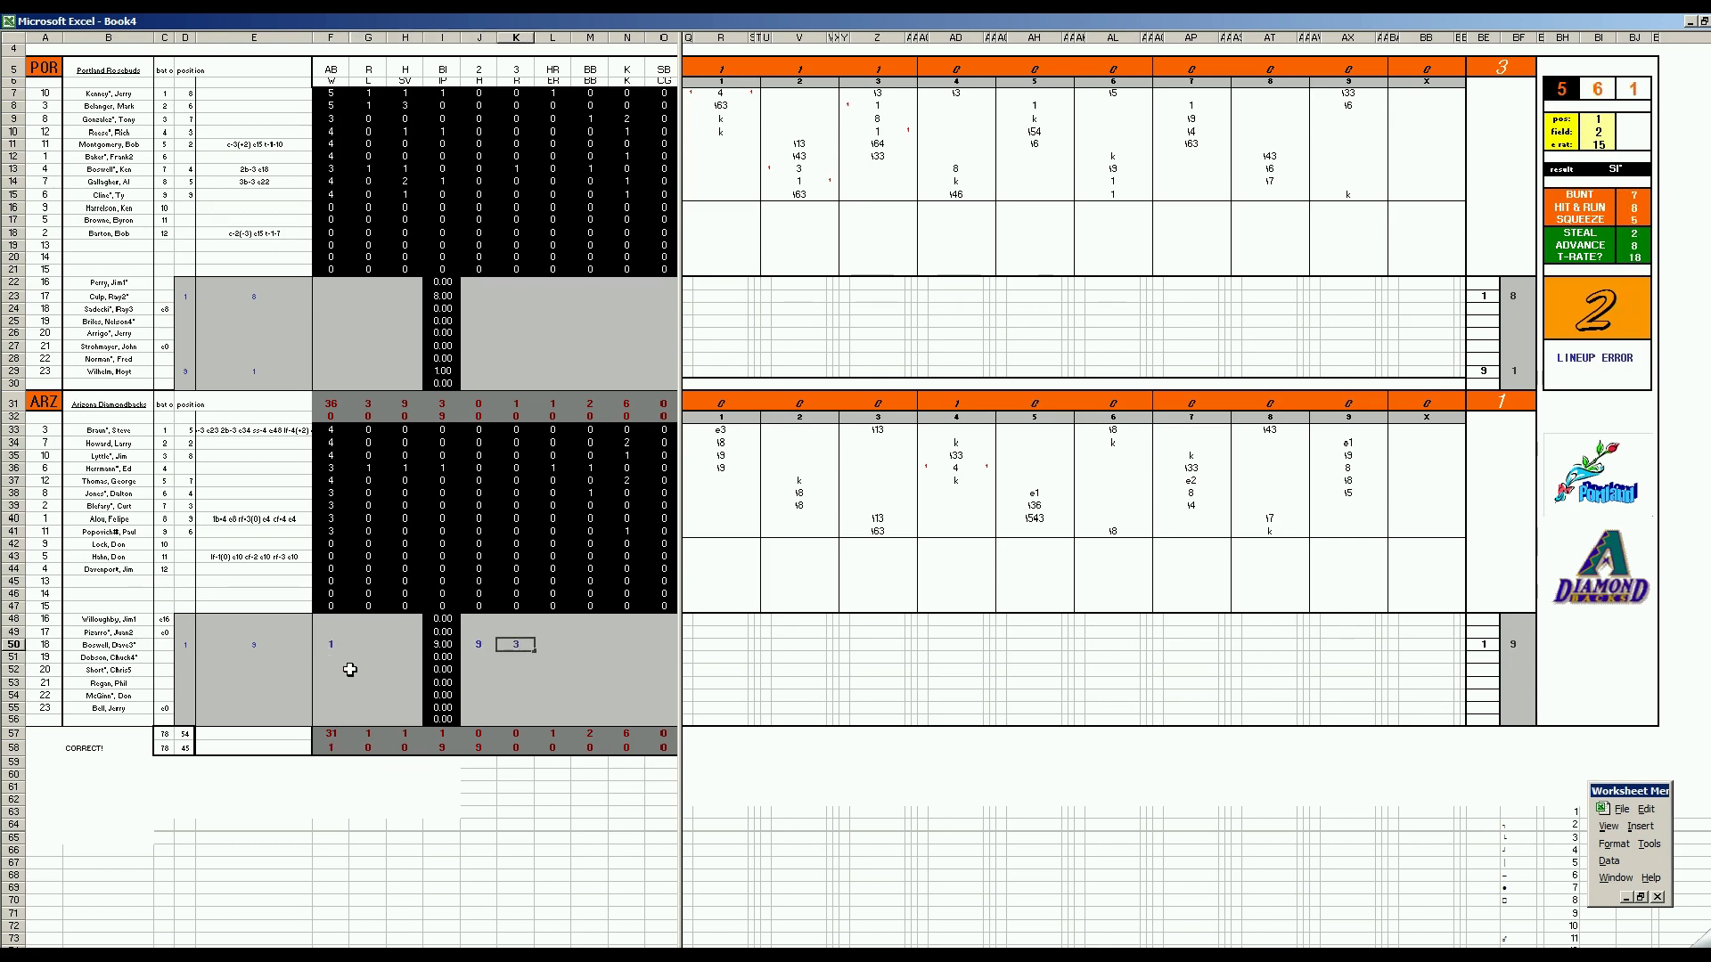
{"action": "key", "text": "Return"}
{"action": "type", "text": "3"}
{"action": "key", "text": "Return"}
{"action": "type", "text": "2"}
{"action": "key", "text": "Return"}
{"action": "type", "text": "6"}
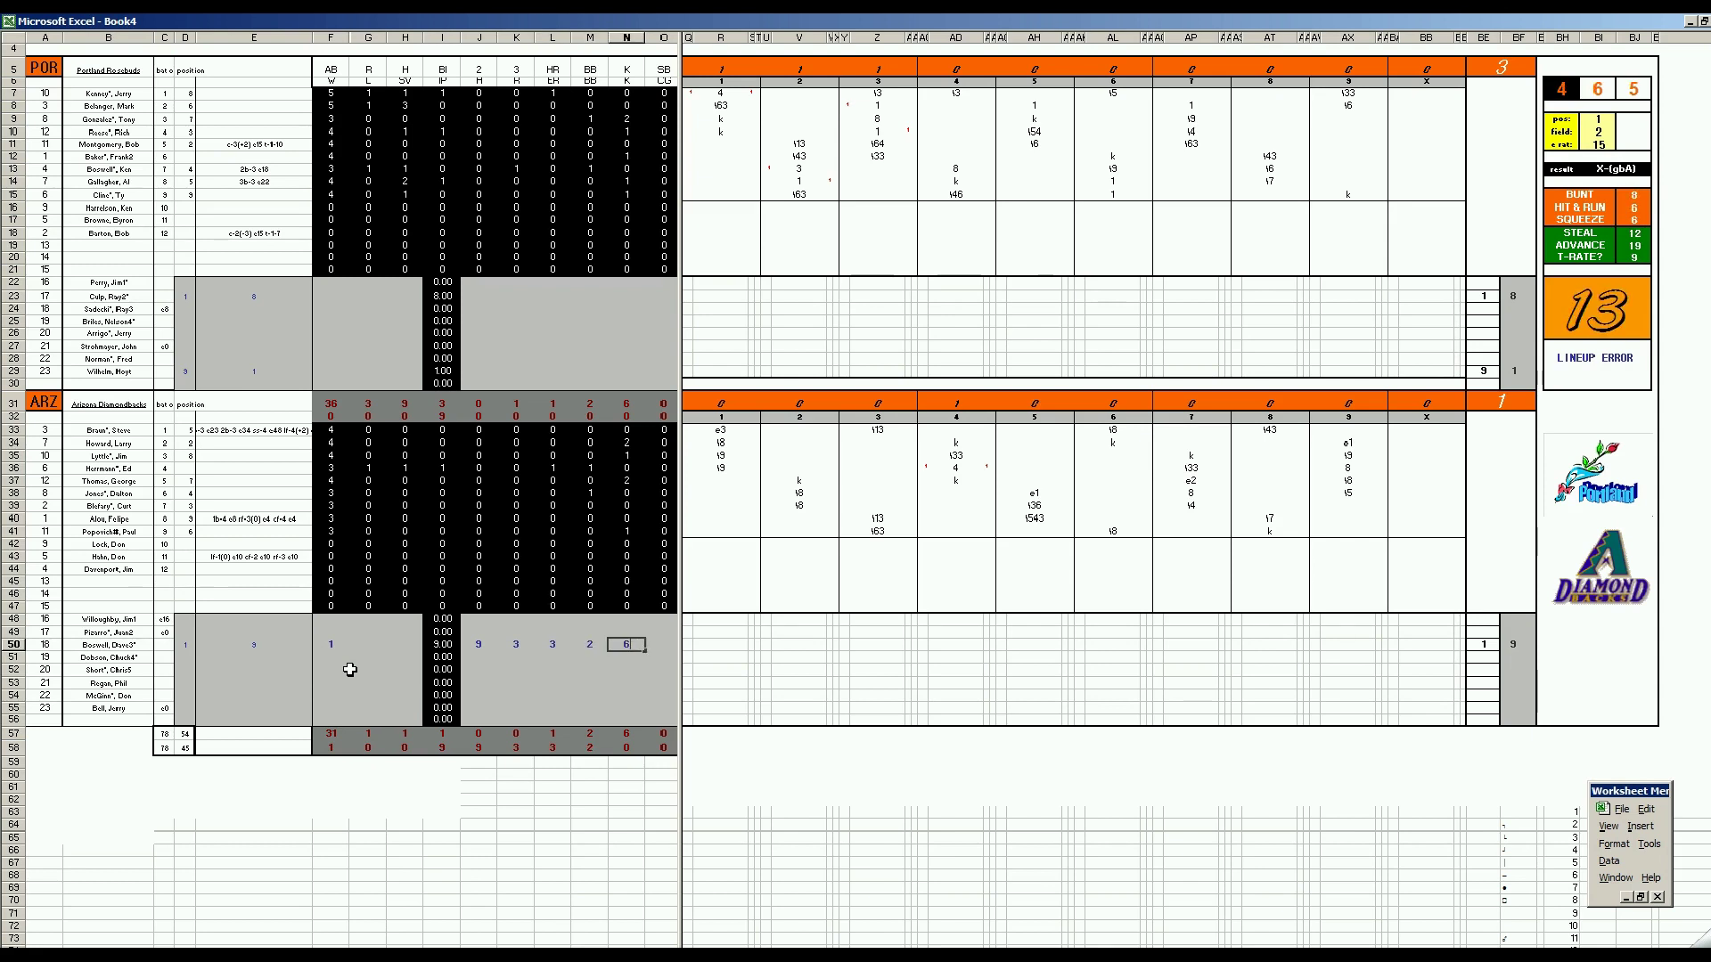
{"action": "key", "text": "Return"}
{"action": "type", "text": "1"}
{"action": "key", "text": "Return"}
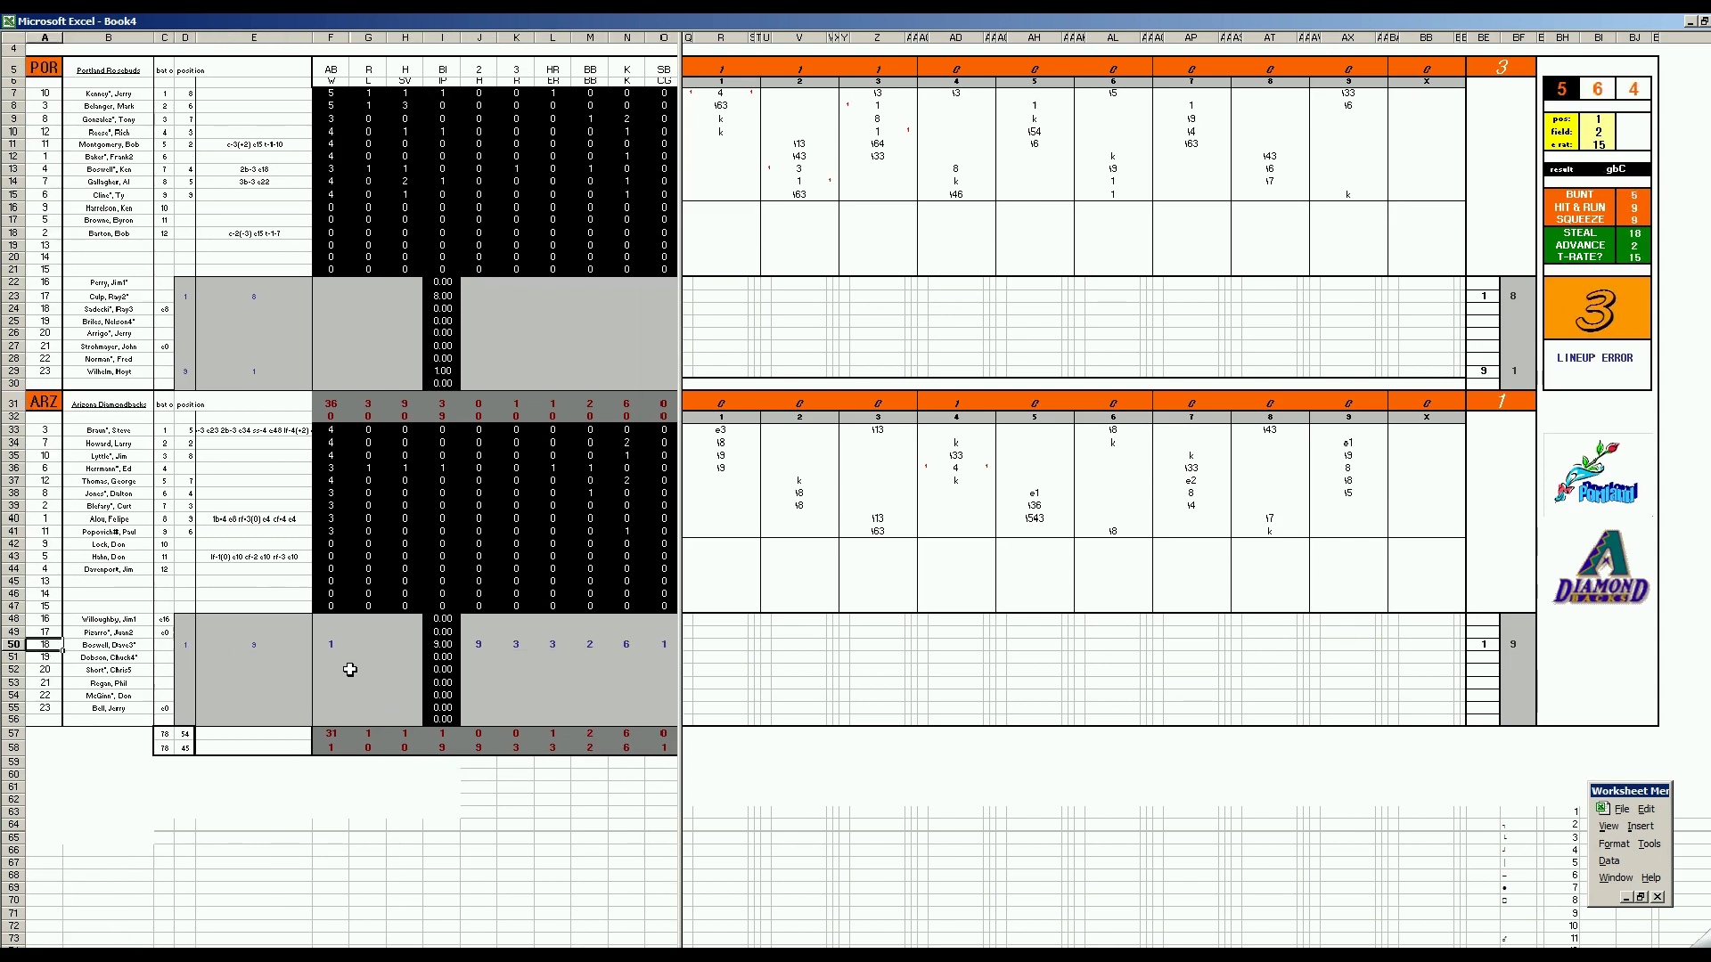
{"action": "key", "text": "Return"}
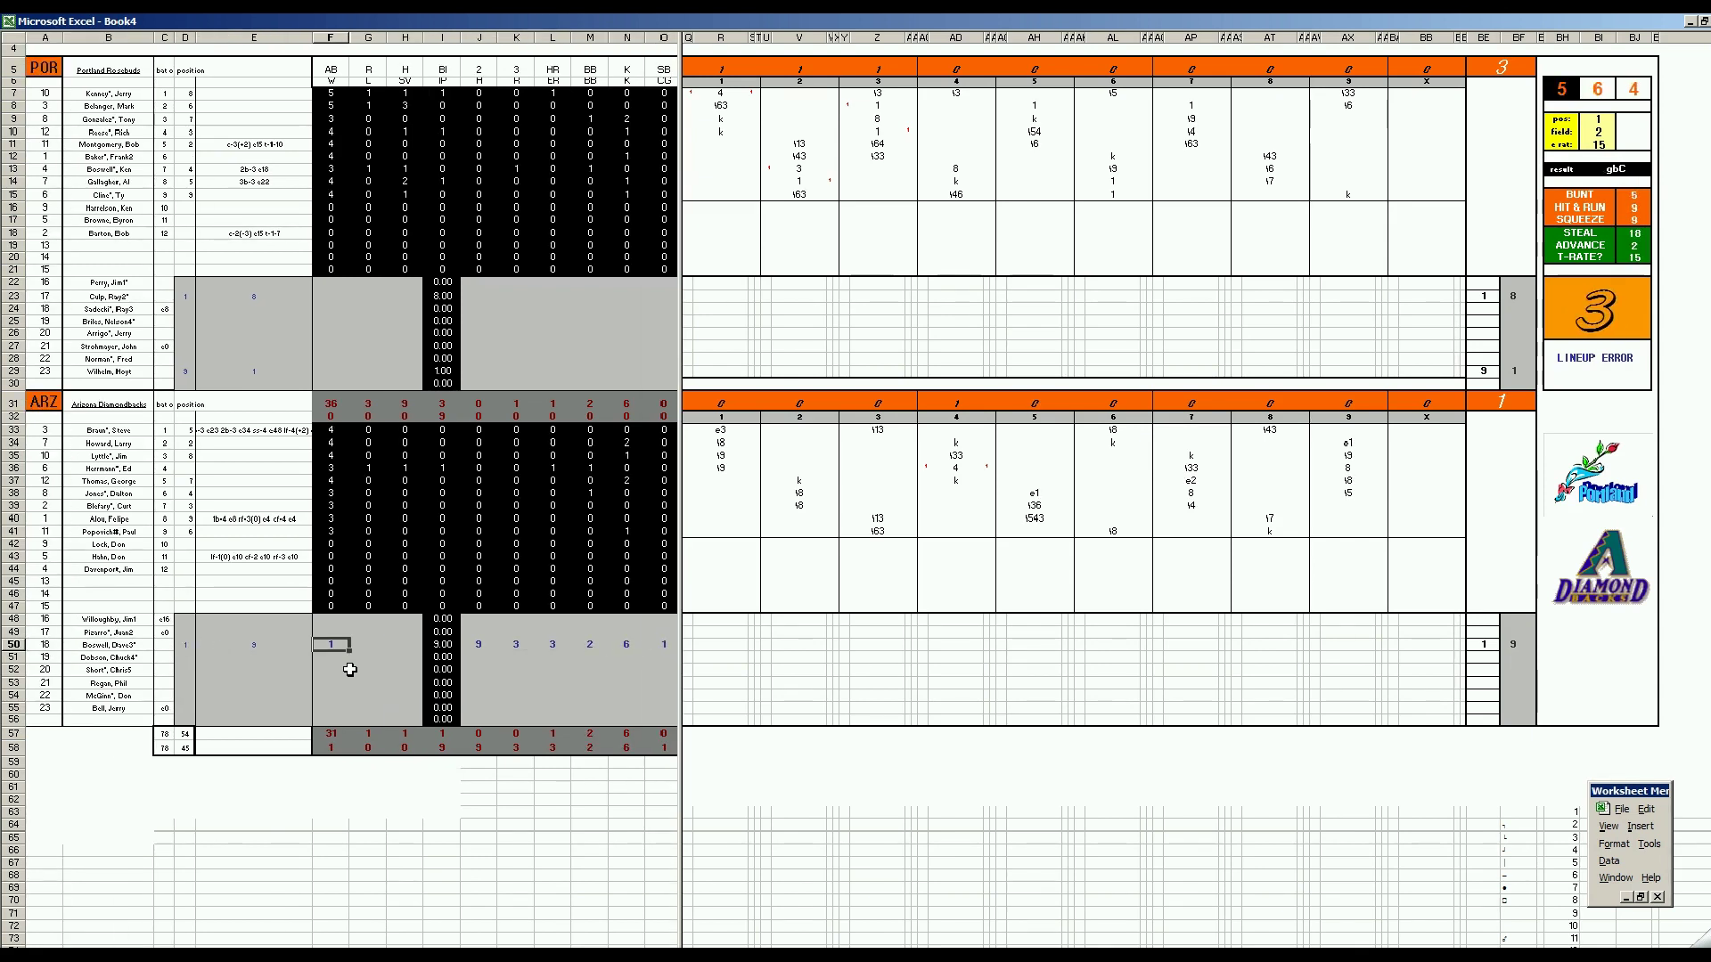
Credit Portland's closer in row 29 with 1 save in H29 and 1 walk in M29
{"action": "key", "text": "Up"}
{"action": "key", "text": "Up"}
{"action": "key", "text": "Up"}
{"action": "key", "text": "Up"}
{"action": "key", "text": "Up"}
{"action": "key", "text": "Up"}
{"action": "key", "text": "Up"}
{"action": "key", "text": "Up"}
{"action": "key", "text": "Up"}
{"action": "key", "text": "Up"}
{"action": "key", "text": "Up"}
{"action": "key", "text": "Up"}
{"action": "key", "text": "Up"}
{"action": "key", "text": "Up"}
{"action": "key", "text": "Up"}
{"action": "key", "text": "Up"}
{"action": "key", "text": "Up"}
{"action": "key", "text": "Up"}
{"action": "key", "text": "Up"}
{"action": "key", "text": "Up"}
{"action": "key", "text": "Right"}
{"action": "key", "text": "Right"}
{"action": "type", "text": "1"}
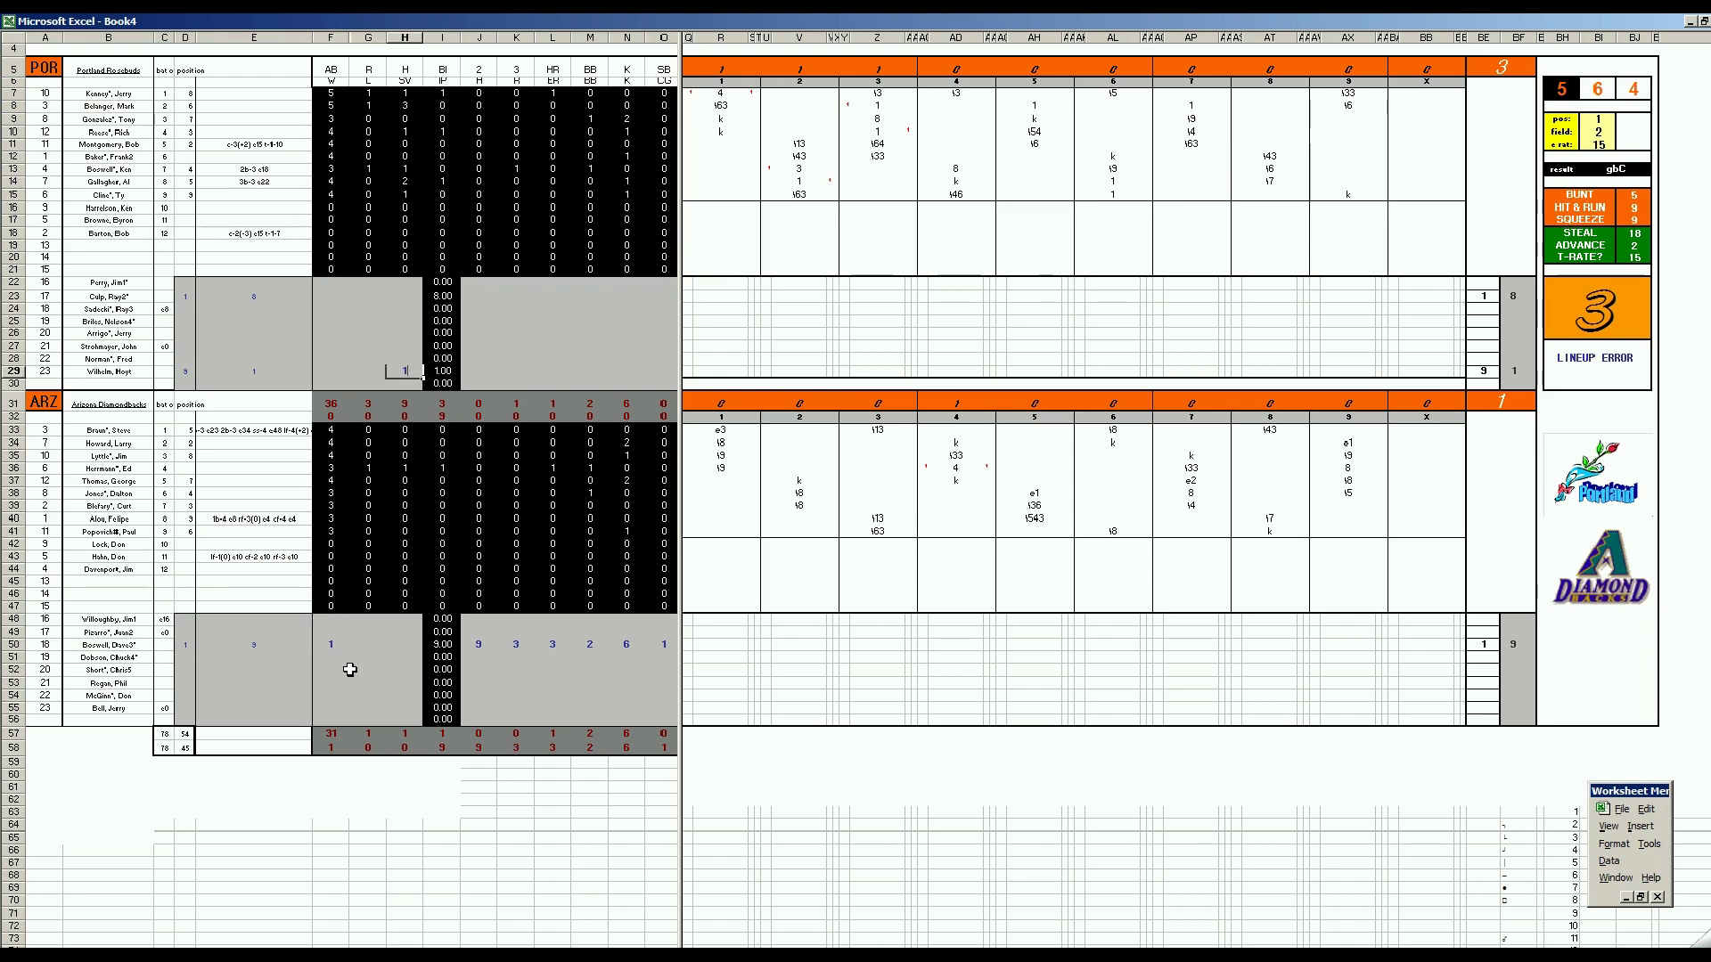
{"action": "key", "text": "Right"}
{"action": "key", "text": "Right"}
{"action": "key", "text": "Right"}
{"action": "key", "text": "Right"}
{"action": "key", "text": "Right"}
{"action": "type", "text": "1"}
Fill Portland's starter line in row 23 with 1 win in F23, 1 in each of J23:M23 and 6 strikeouts in N23
{"action": "key", "text": "Up"}
{"action": "key", "text": "Up"}
{"action": "key", "text": "Up"}
{"action": "key", "text": "Up"}
{"action": "key", "text": "Up"}
{"action": "key", "text": "Left"}
{"action": "key", "text": "Left"}
{"action": "key", "text": "Left"}
{"action": "key", "text": "Up"}
{"action": "key", "text": "Left"}
{"action": "key", "text": "Left"}
{"action": "key", "text": "Left"}
{"action": "key", "text": "Left"}
{"action": "type", "text": "1"}
{"action": "key", "text": "Right"}
{"action": "key", "text": "Right"}
{"action": "key", "text": "Right"}
{"action": "key", "text": "Right"}
{"action": "type", "text": "1"}
{"action": "key", "text": "Right"}
{"action": "type", "text": "1"}
{"action": "key", "text": "Right"}
{"action": "type", "text": "1"}
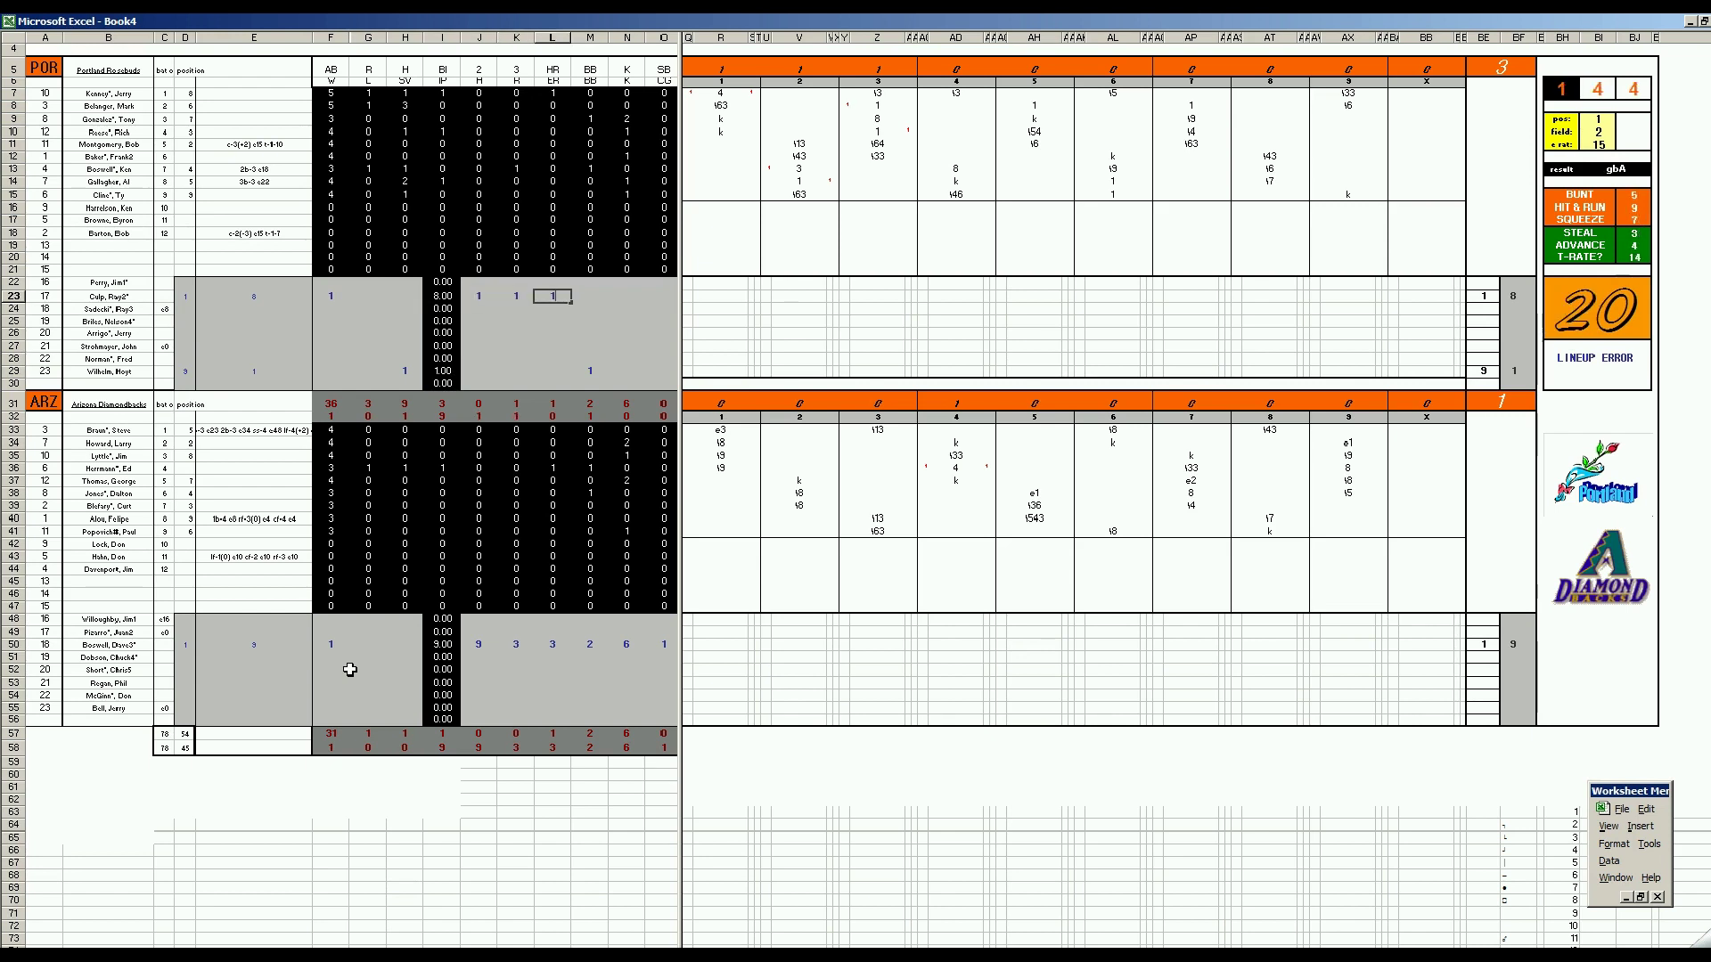
{"action": "key", "text": "Right"}
{"action": "type", "text": "1"}
{"action": "key", "text": "Right"}
{"action": "type", "text": "6"}
{"action": "key", "text": "Return"}
Clear the Arizona starter's win in F50 and enter 1 as the loss in G50
{"action": "key", "text": "Left"}
{"action": "key", "text": "Left"}
{"action": "key", "text": "Left"}
{"action": "key", "text": "Left"}
{"action": "key", "text": "Left"}
{"action": "key", "text": "Down"}
{"action": "key", "text": "Left"}
{"action": "key", "text": "Down"}
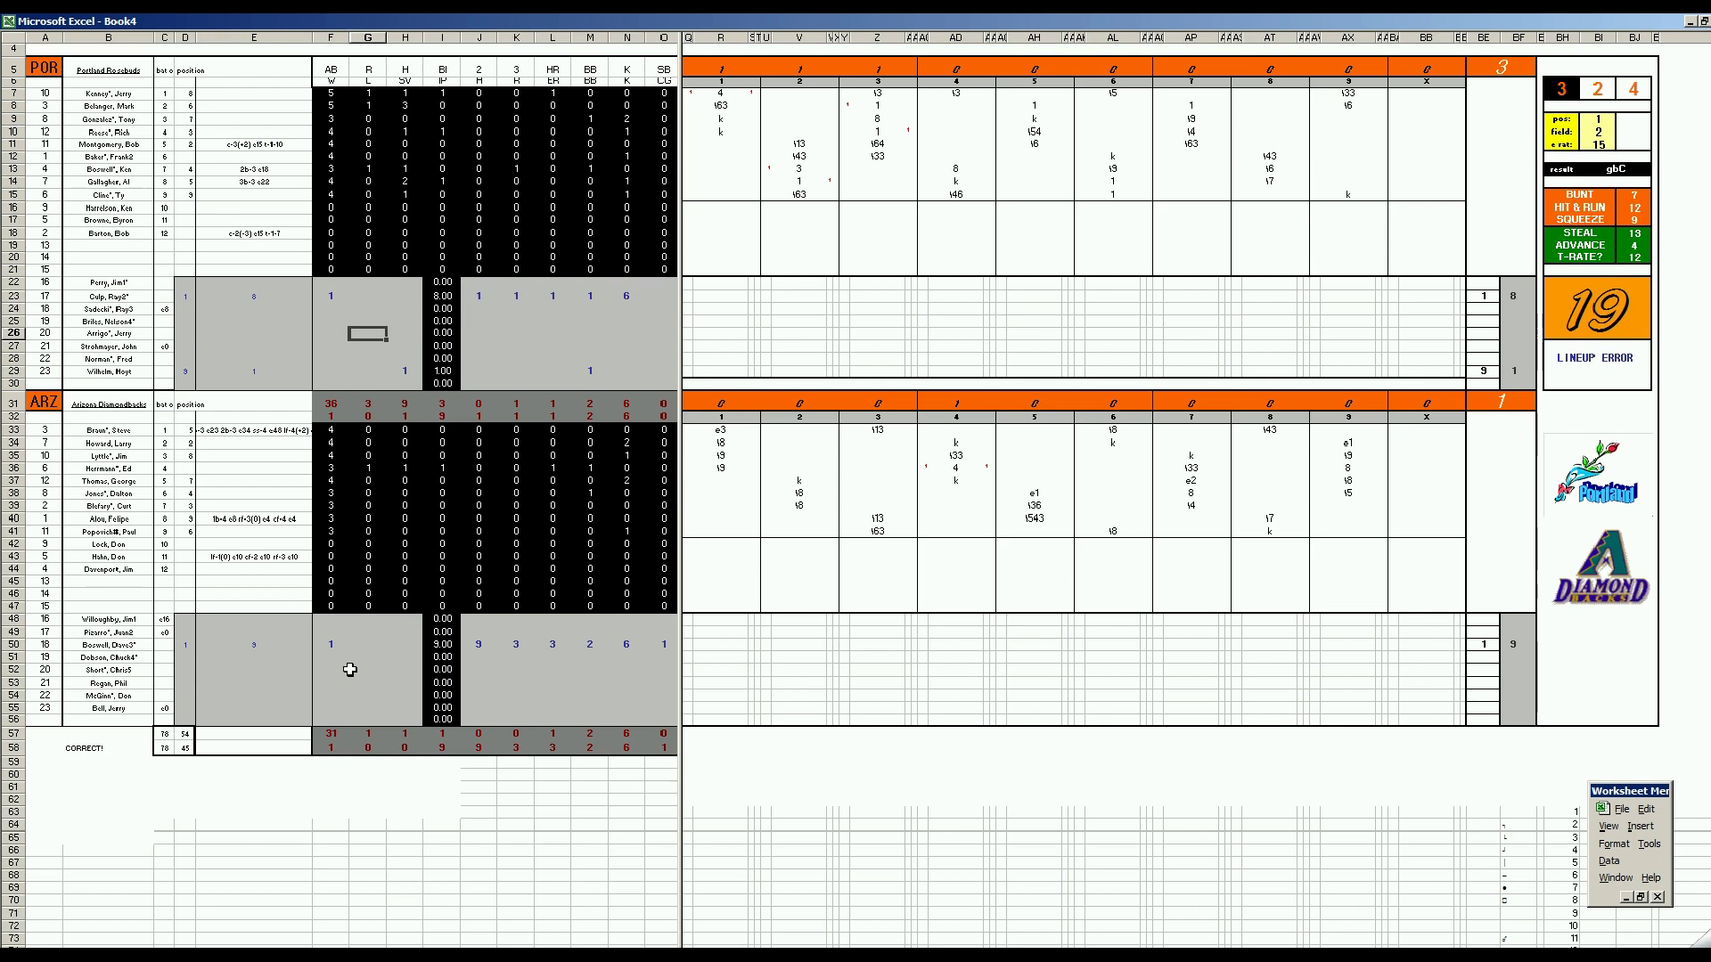
{"action": "key", "text": "Down"}
{"action": "key", "text": "Down"}
{"action": "key", "text": "Down"}
{"action": "key", "text": "Down"}
{"action": "key", "text": "Down"}
{"action": "key", "text": "Down"}
{"action": "key", "text": "Down"}
{"action": "key", "text": "Down"}
{"action": "key", "text": "Down"}
{"action": "key", "text": "Down"}
{"action": "key", "text": "Down"}
{"action": "key", "text": "Down"}
{"action": "key", "text": "Down"}
{"action": "key", "text": "Down"}
{"action": "key", "text": "Down"}
{"action": "key", "text": "Down"}
{"action": "key", "text": "Down"}
{"action": "key", "text": "Down"}
{"action": "key", "text": "Down"}
{"action": "key", "text": "Down"}
{"action": "key", "text": "Left"}
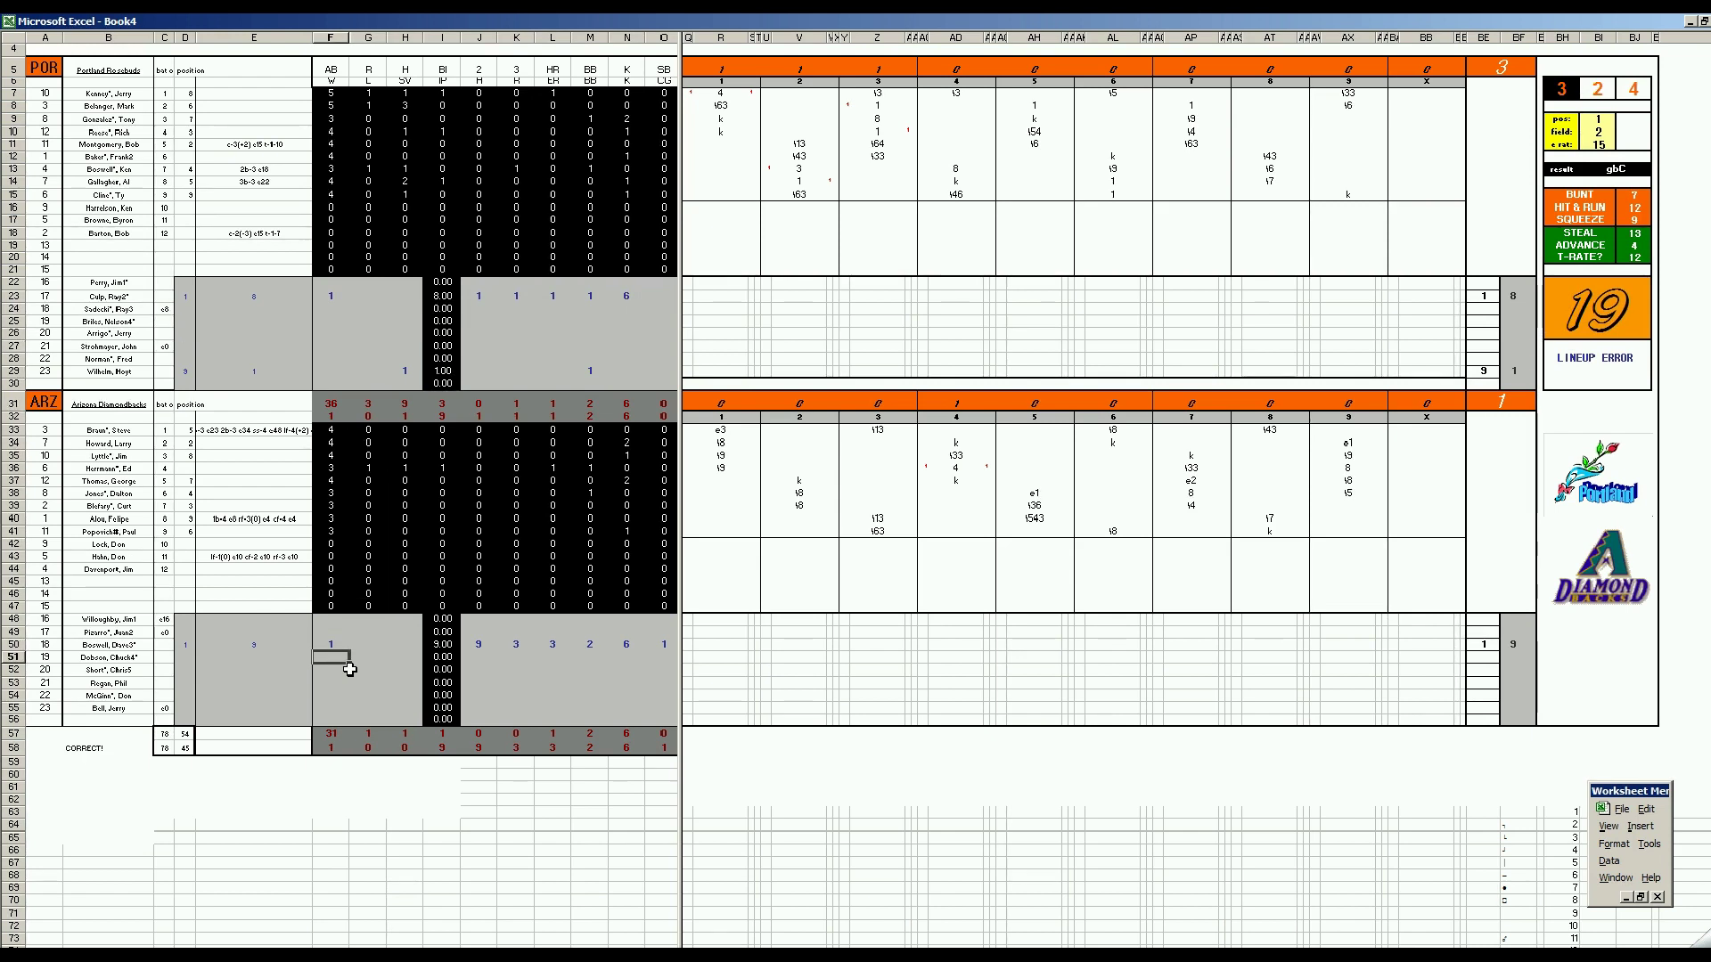
{"action": "key", "text": "Up"}
{"action": "key", "text": "Delete"}
{"action": "key", "text": "Right"}
{"action": "type", "text": "1"}
{"action": "key", "text": "Return"}
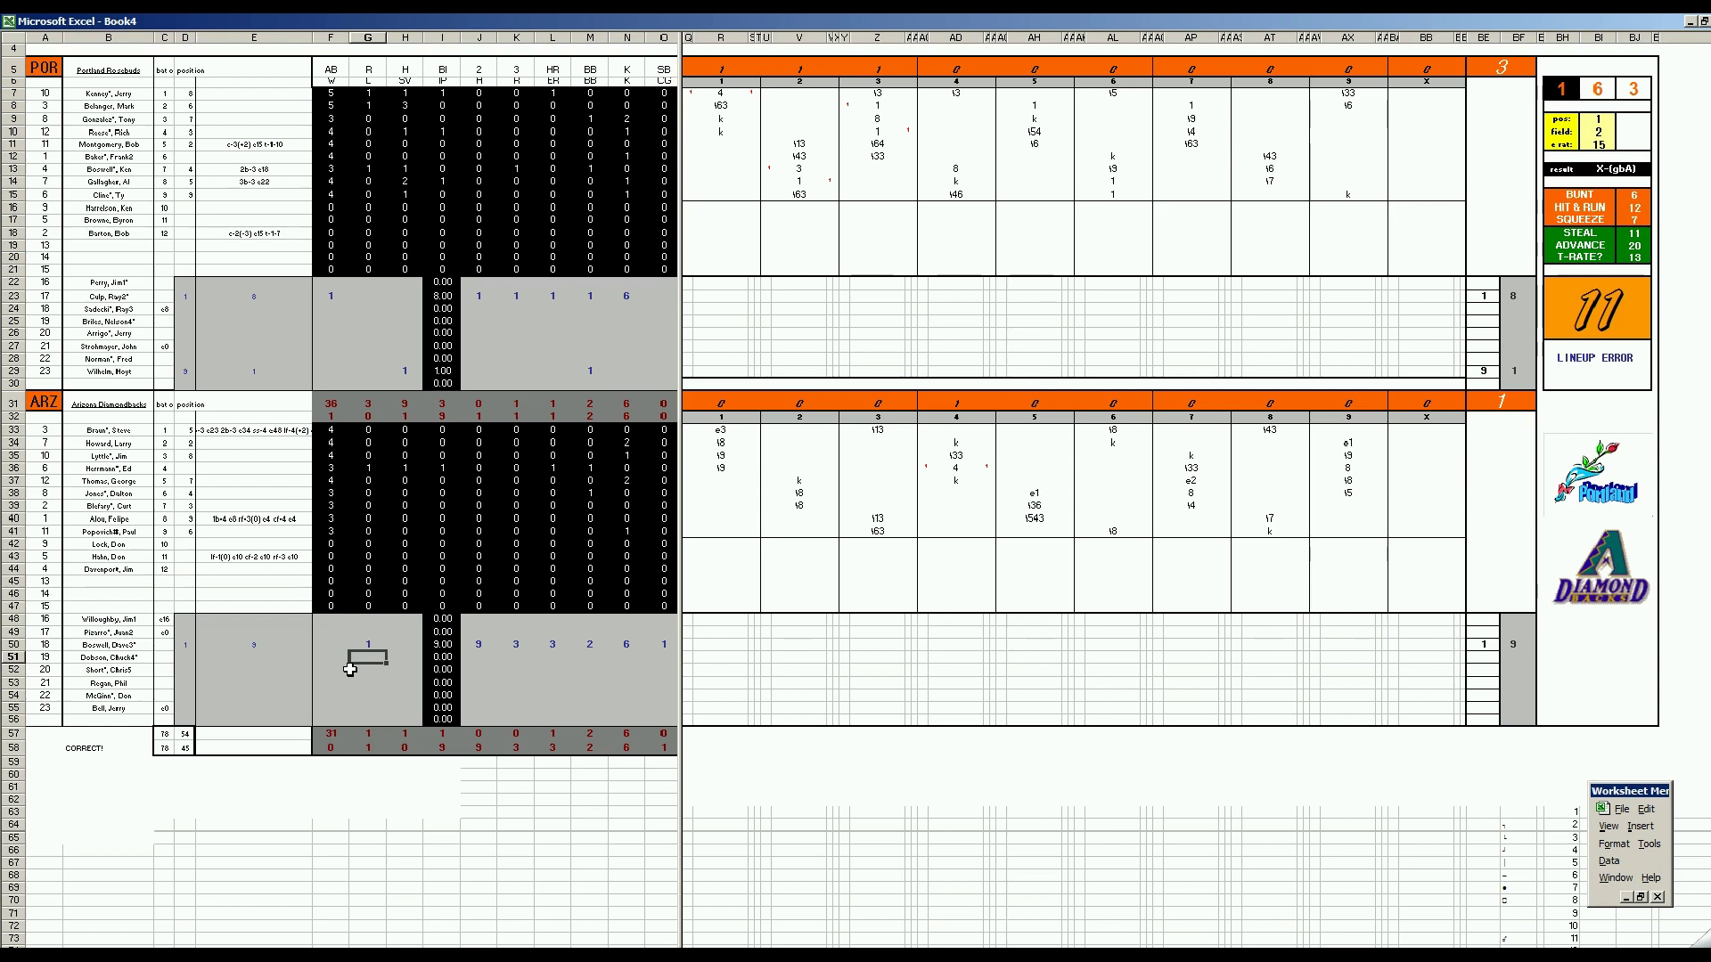
{"action": "key", "text": "ctrl+s"}
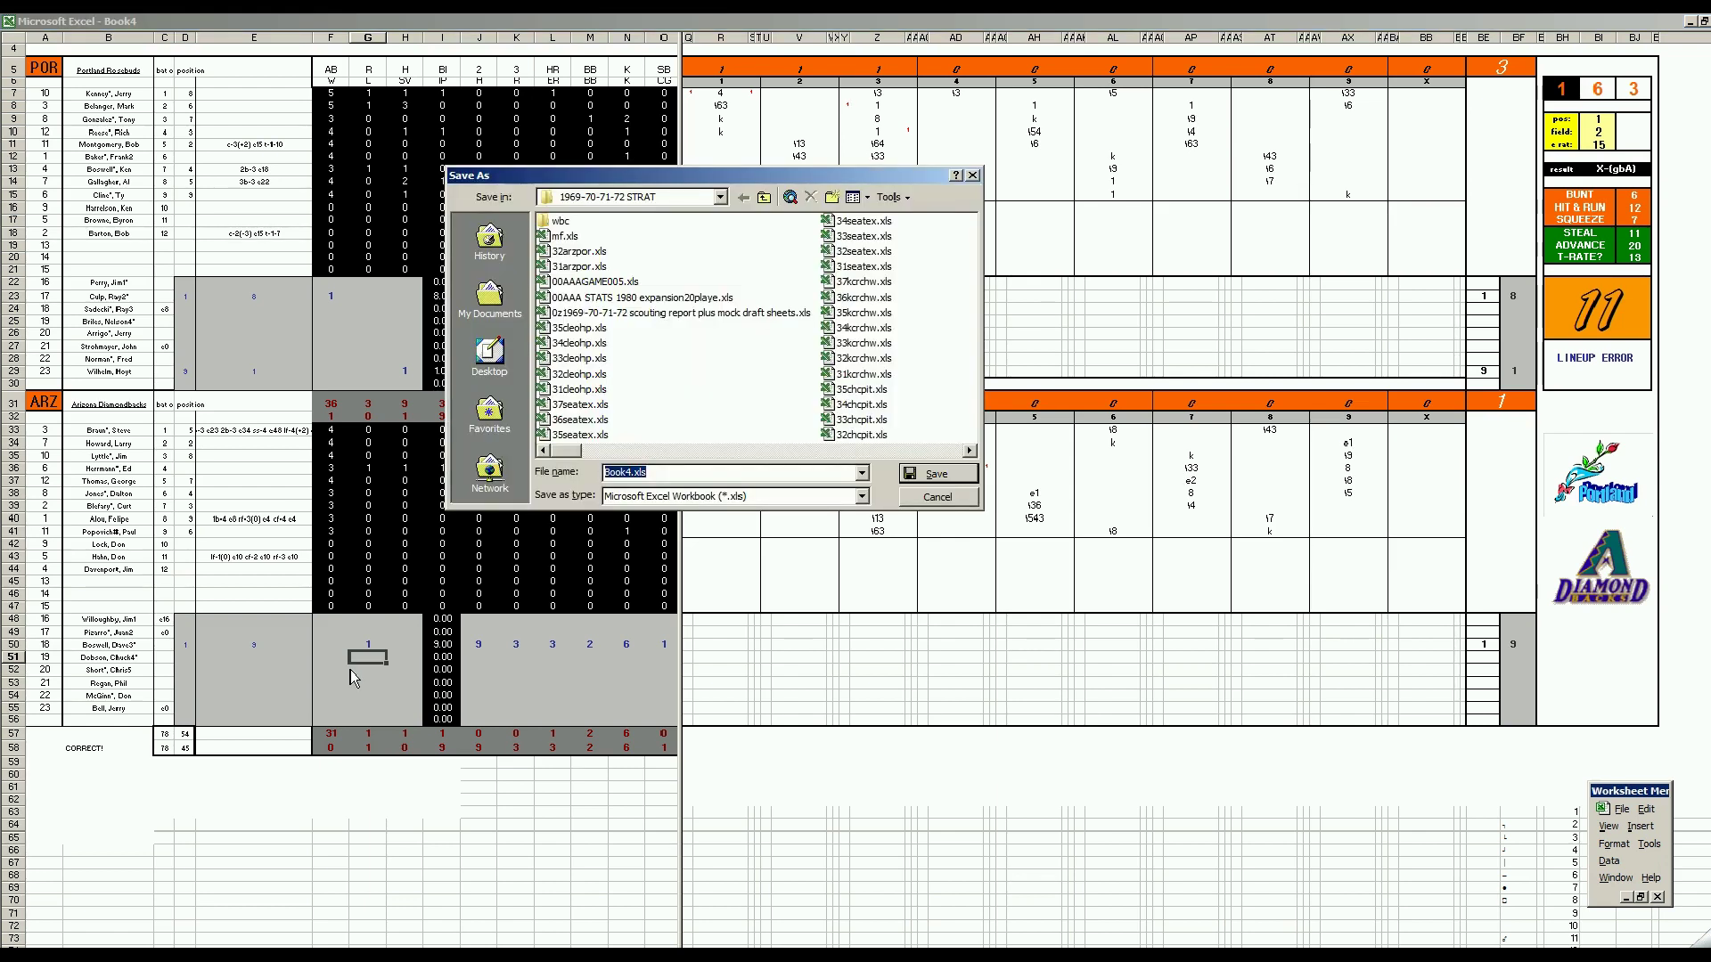
{"action": "left_click", "coordinate": [579, 251]}
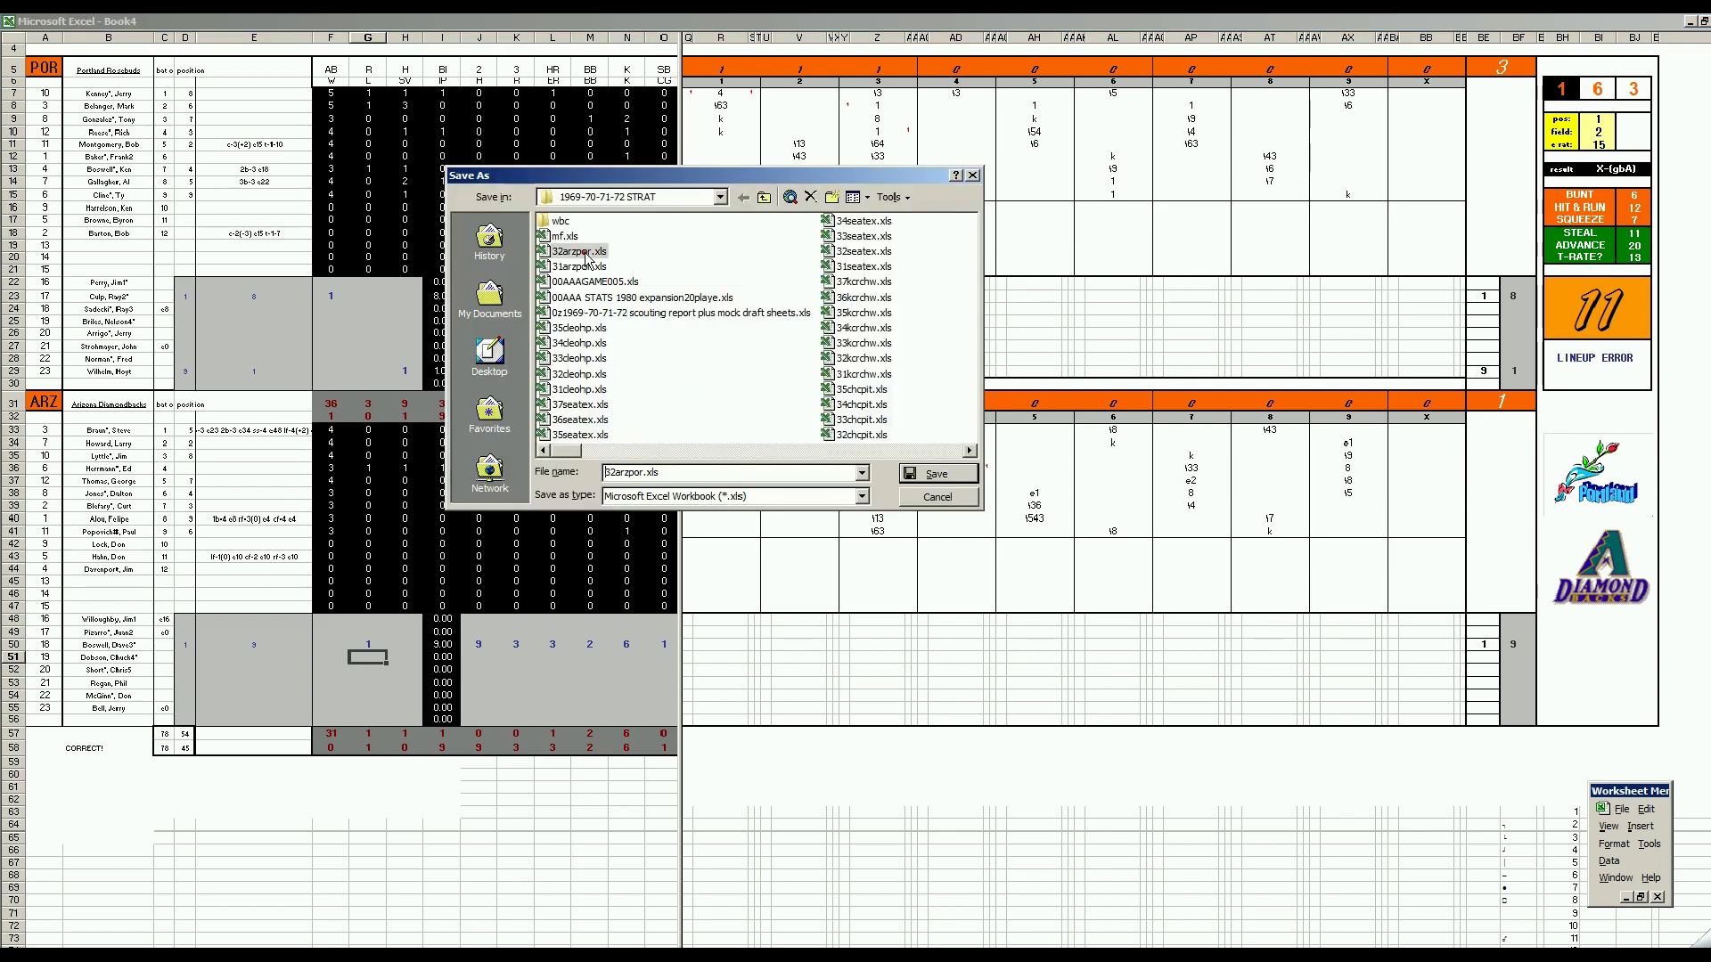
{"action": "left_click", "coordinate": [613, 472]}
{"action": "key", "text": "BackSpace"}
{"action": "type", "text": "3"}
{"action": "key", "text": "Return"}
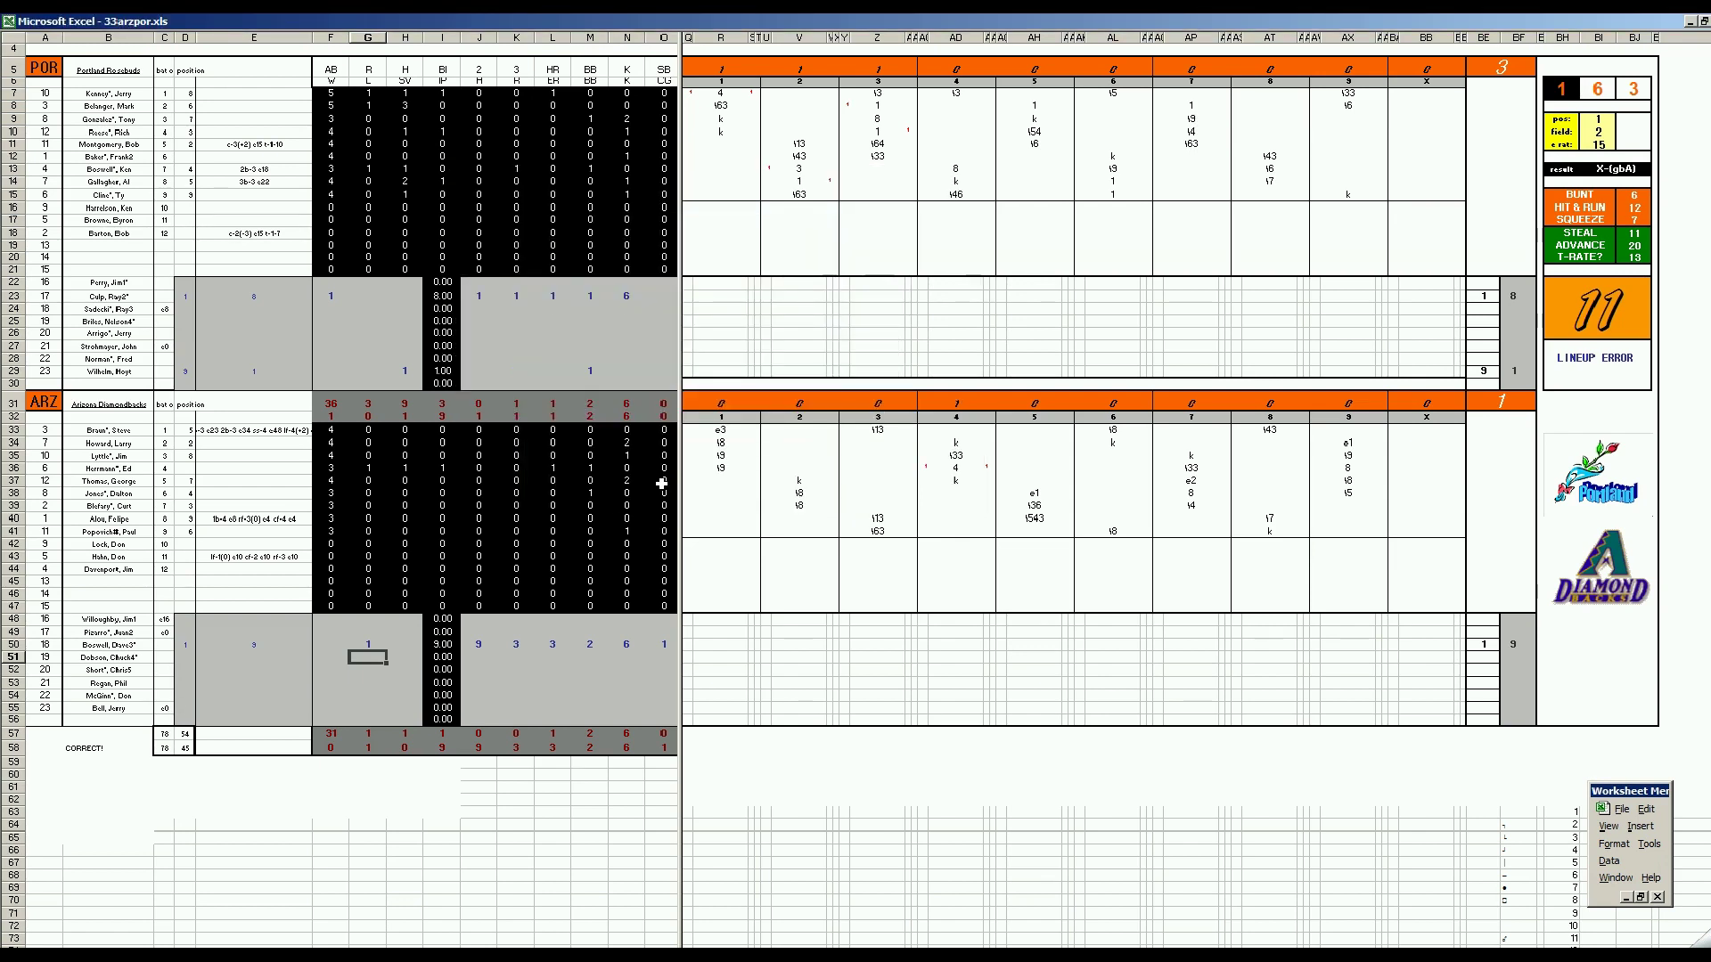
Save a copy of the box score over the existing mf.xls and close that workbook
{"action": "key", "text": "F12"}
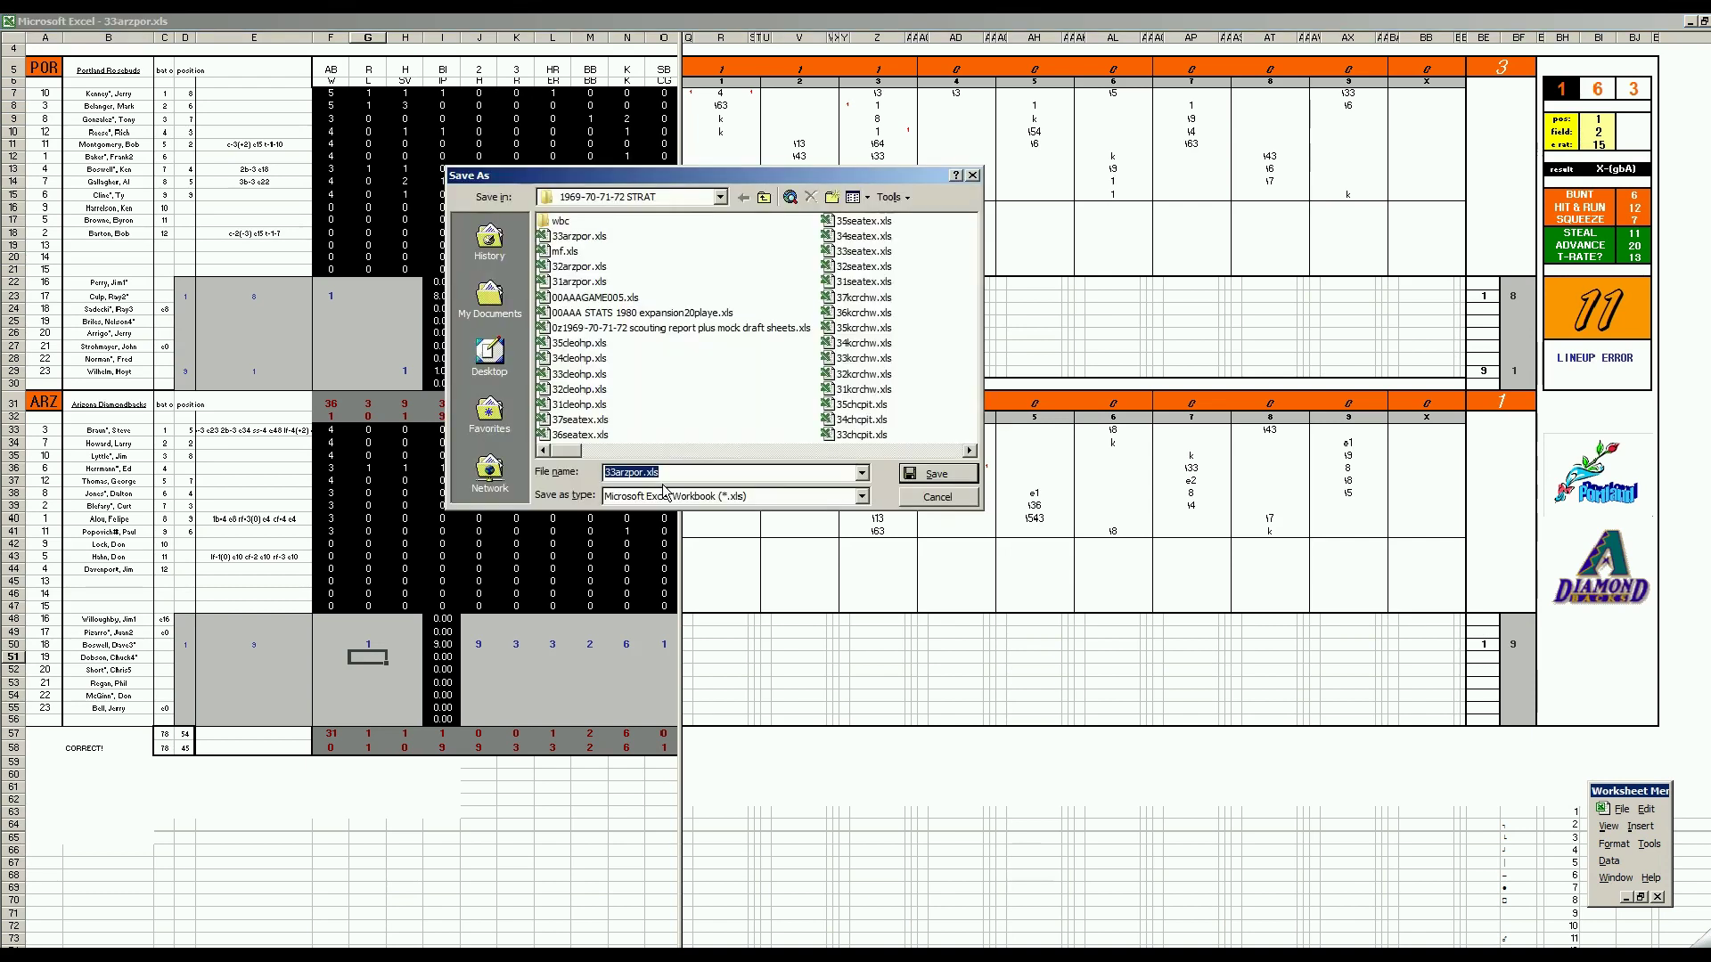
{"action": "type", "text": "mf"}
{"action": "key", "text": "Return"}
{"action": "key", "text": "Return"}
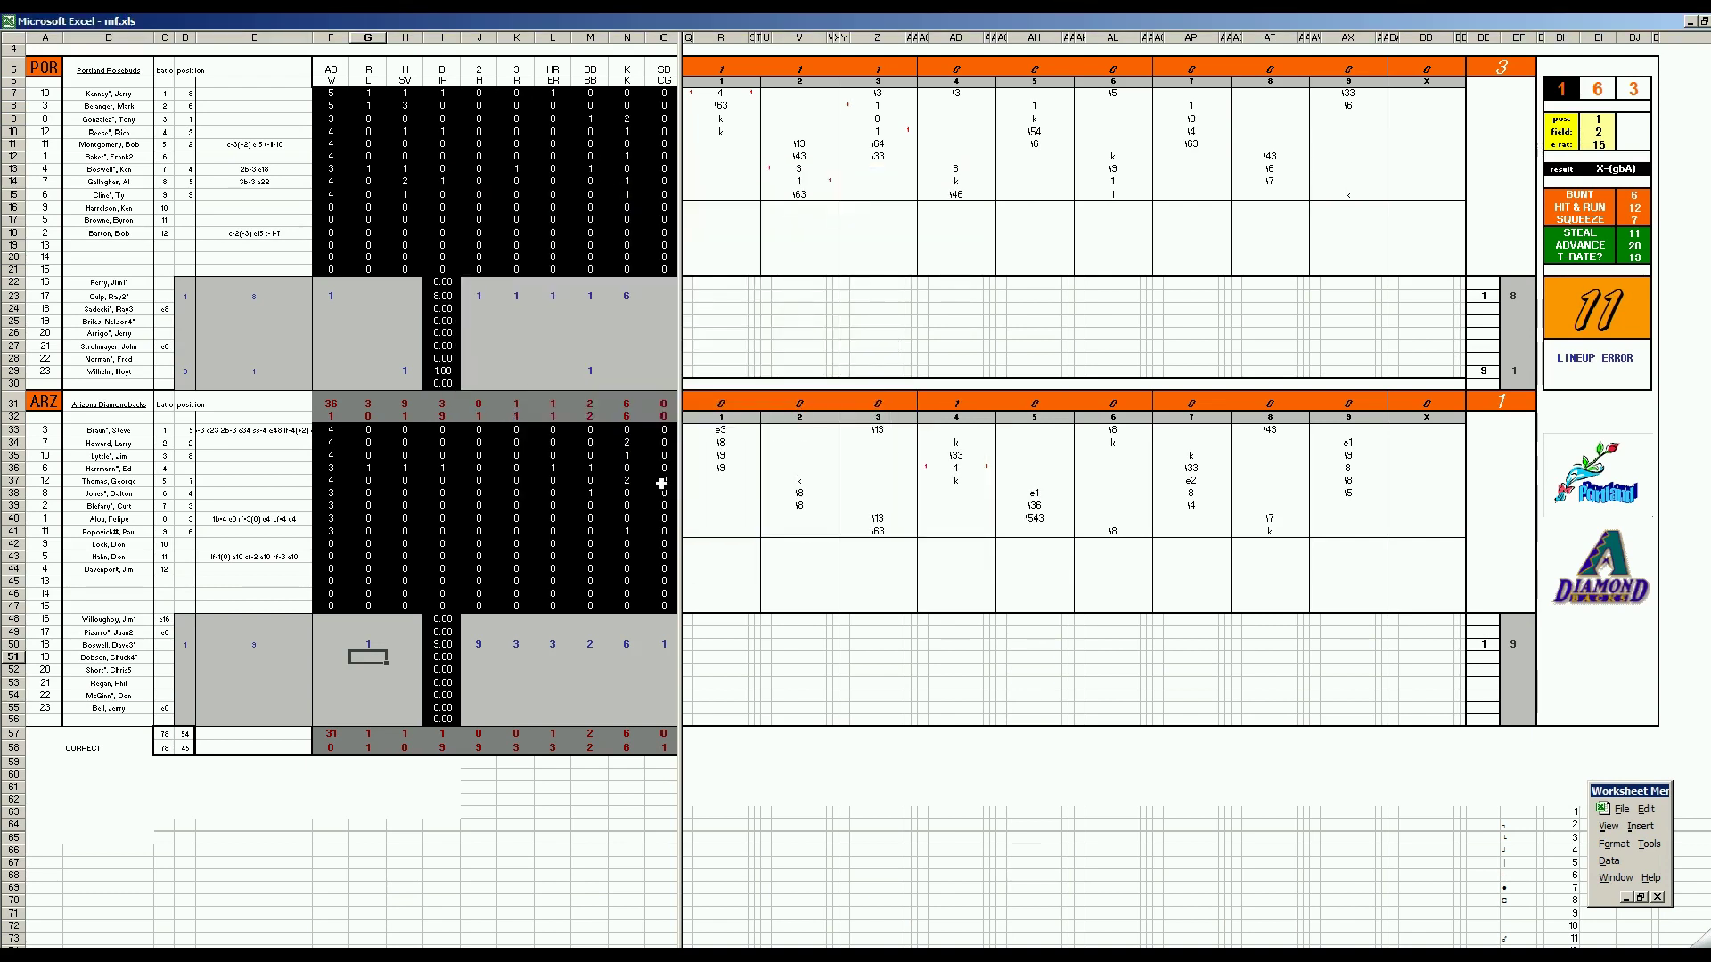
{"action": "key", "text": "ctrl+w"}
{"action": "key", "text": "Return"}
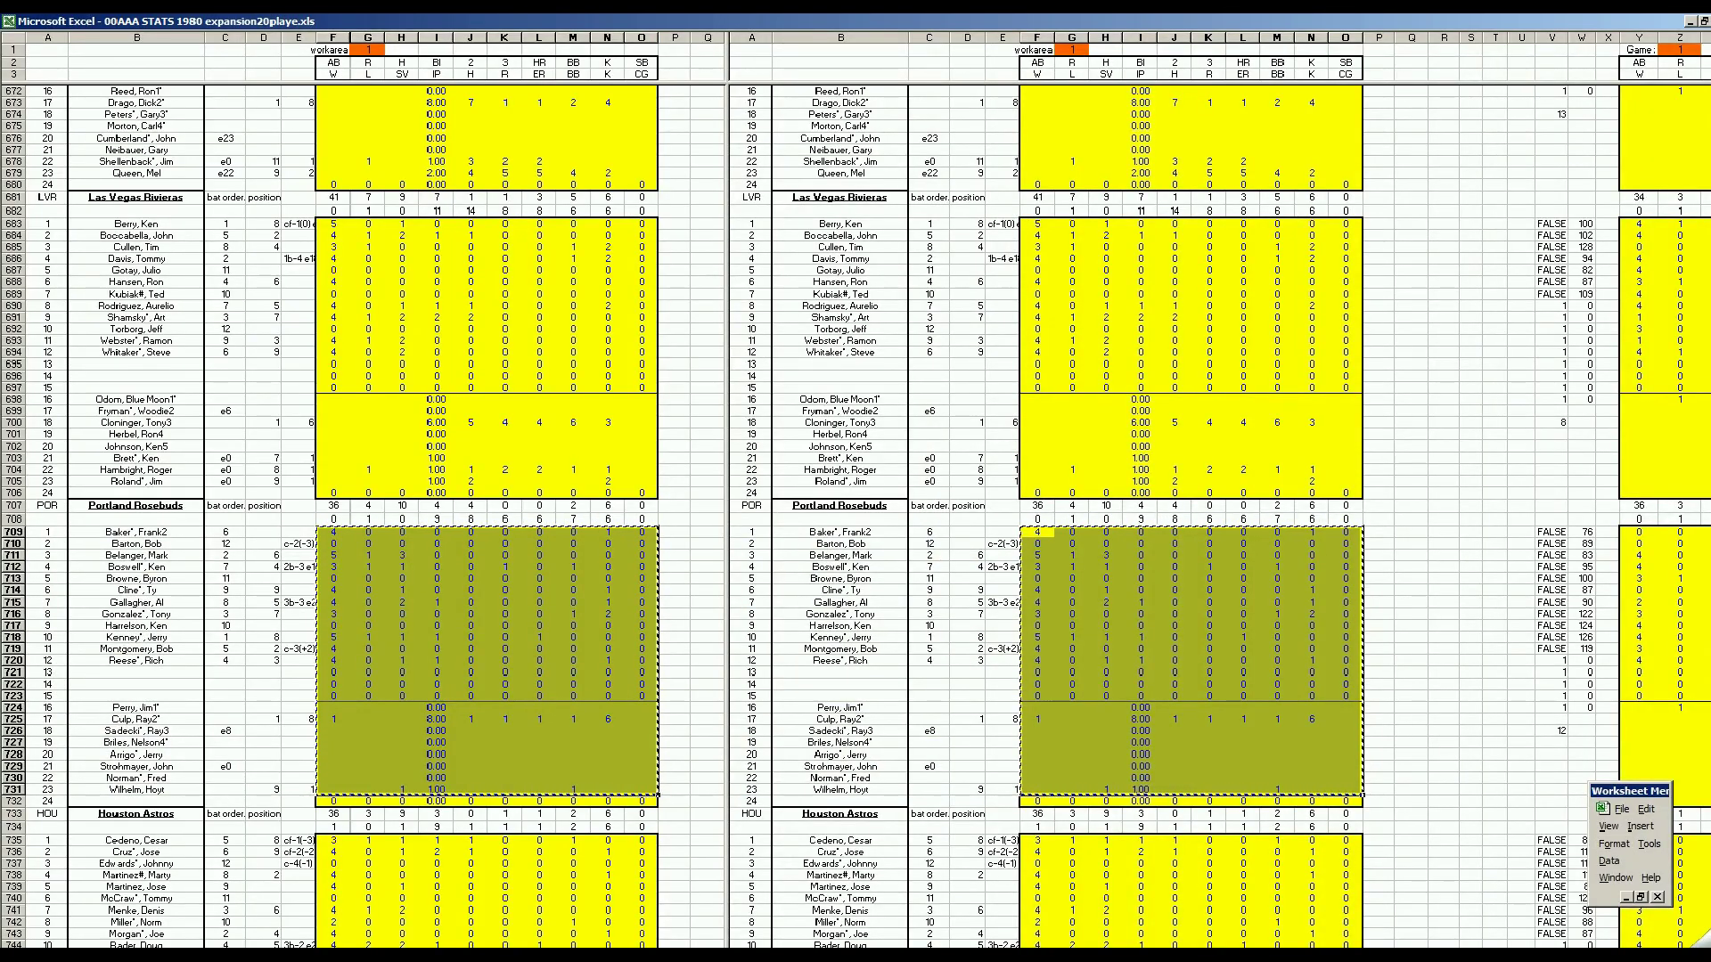
Paste the copied Portland Rosebuds game stats into the team's Game 12 block, starting at EE709
{"action": "scroll", "coordinate": [1219, 517], "scroll_direction": "right", "scroll_amount": 6}
{"action": "scroll", "coordinate": [1219, 517], "scroll_direction": "right", "scroll_amount": 10}
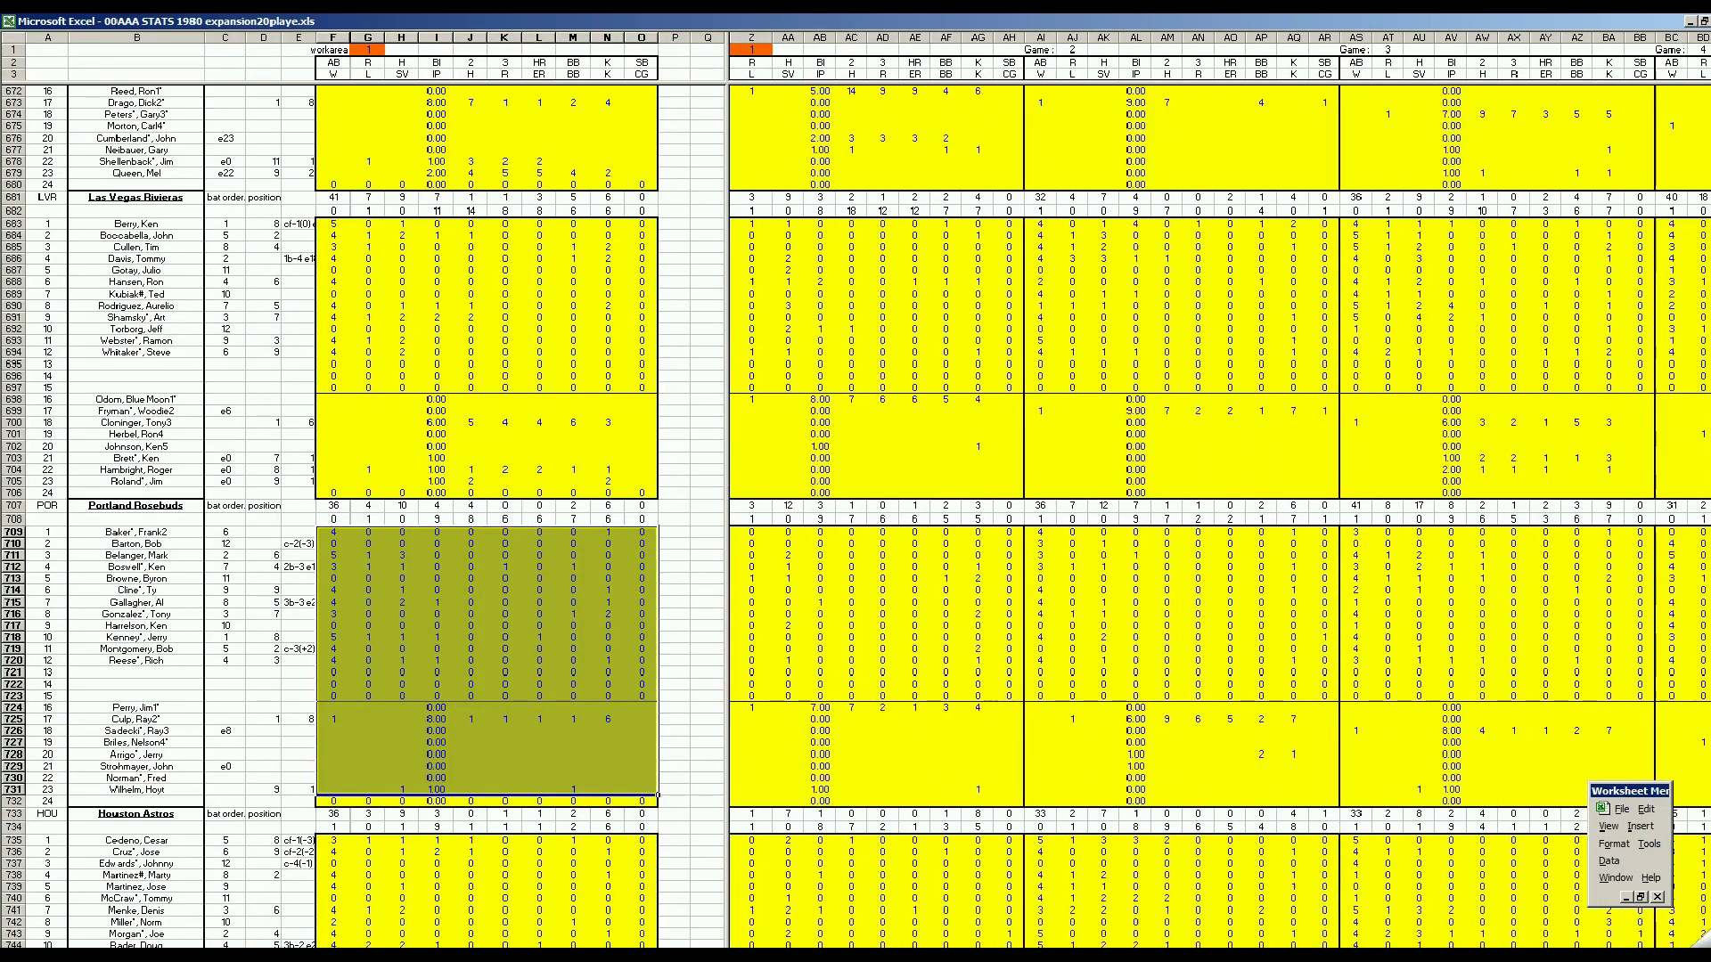
{"action": "scroll", "coordinate": [1220, 516], "scroll_direction": "right", "scroll_amount": 10}
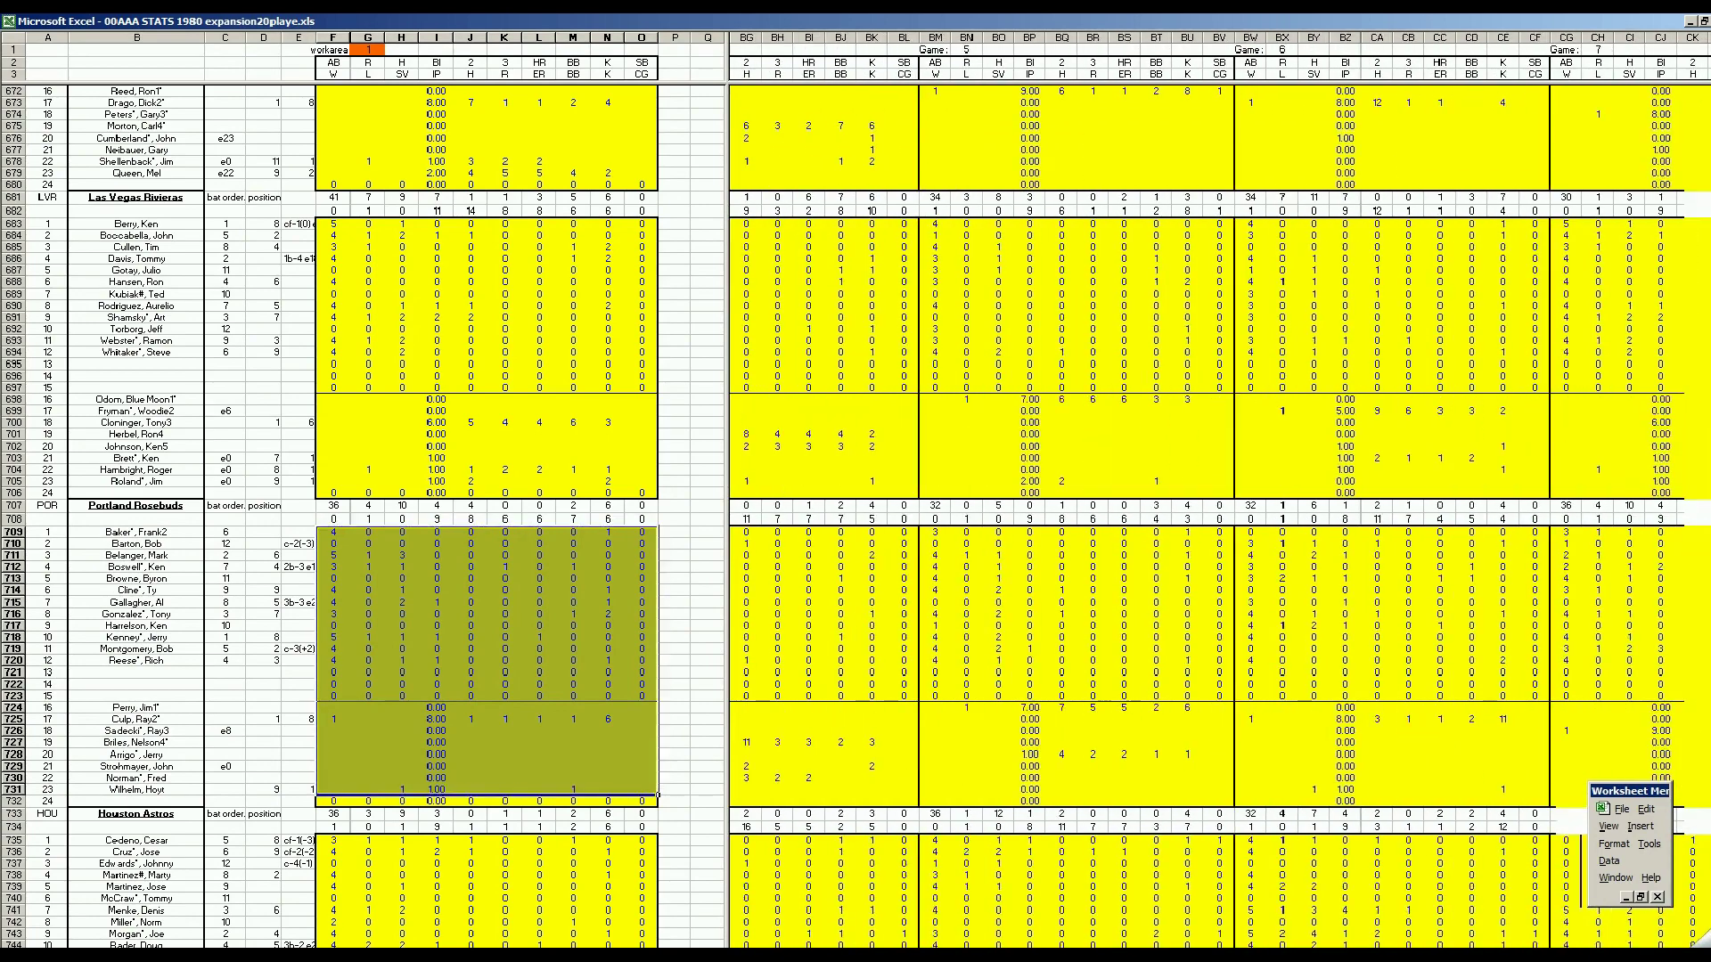
{"action": "scroll", "coordinate": [1219, 517], "scroll_direction": "right", "scroll_amount": 10}
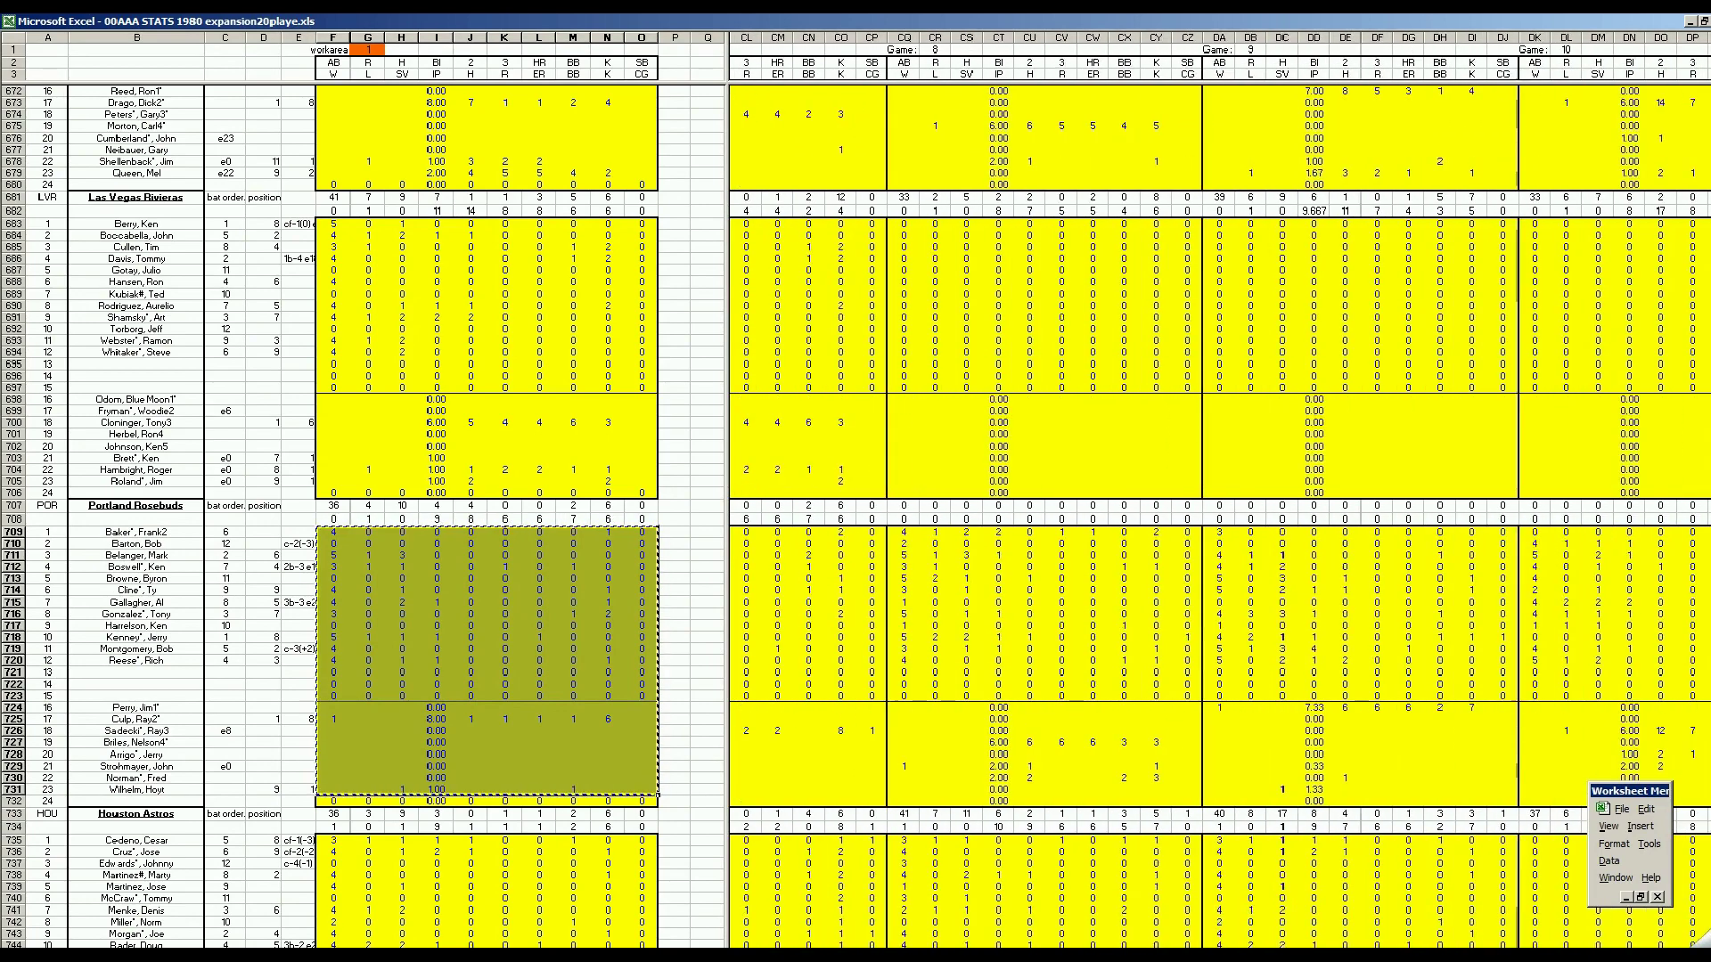
{"action": "scroll", "coordinate": [971, 656], "scroll_direction": "right", "scroll_amount": 5}
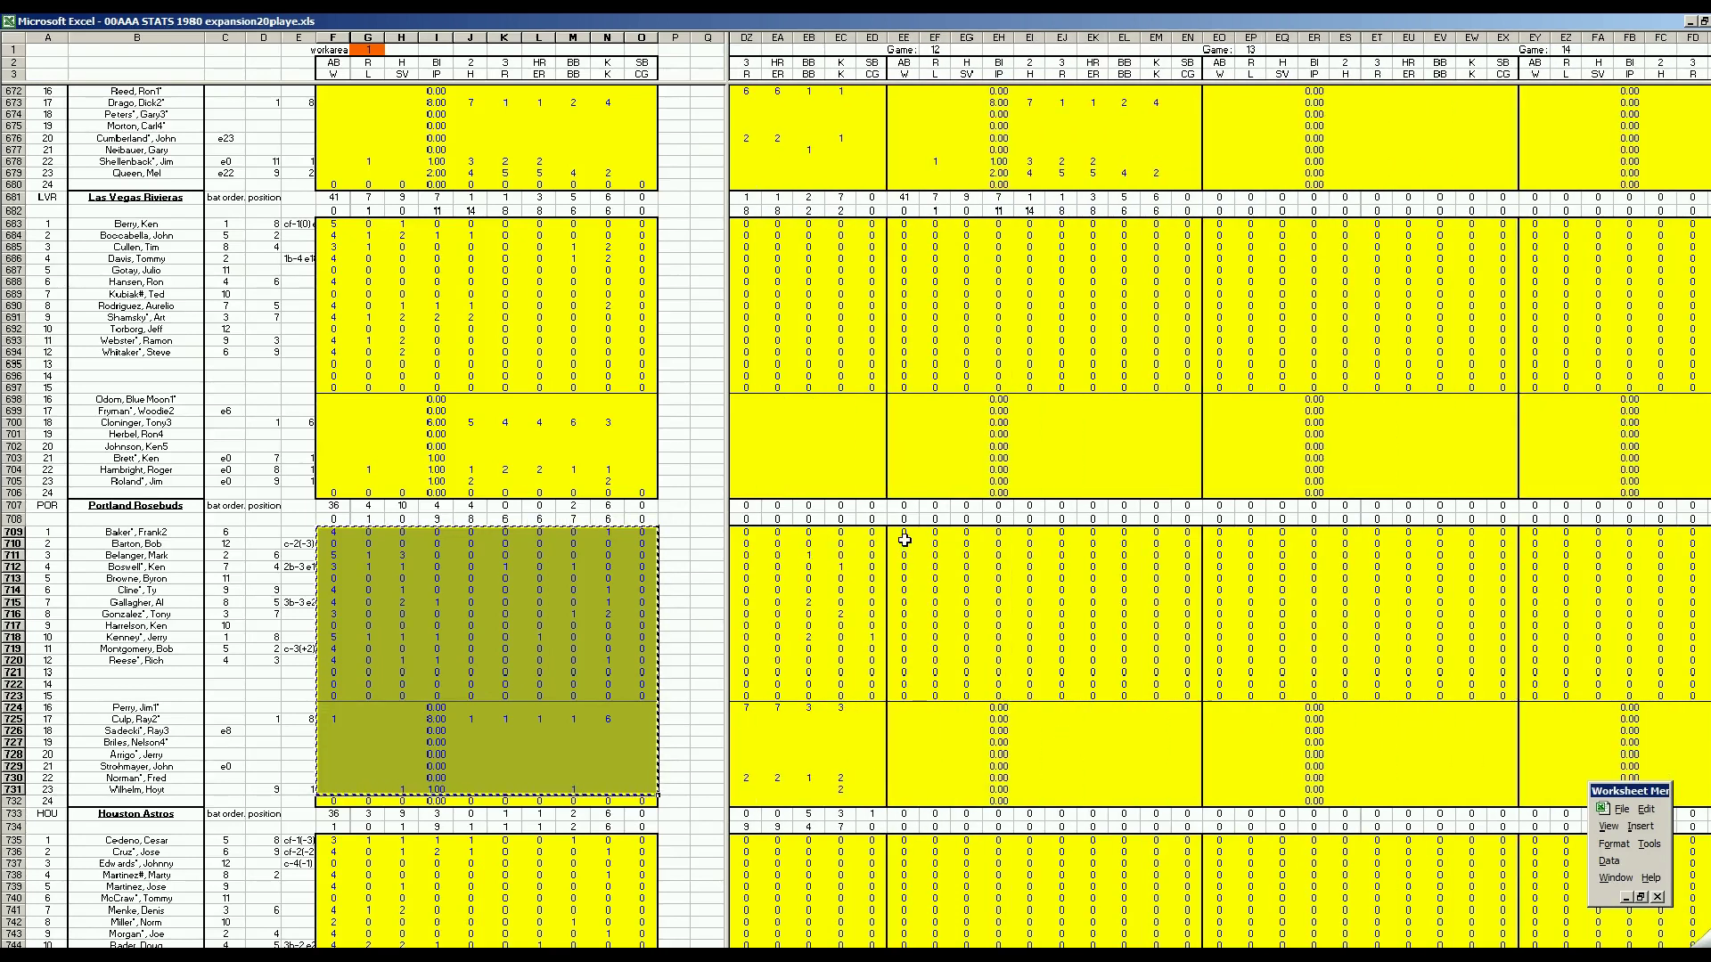
{"action": "right_click", "coordinate": [904, 533]}
{"action": "left_click", "coordinate": [931, 580]}
Copy the Arizona Diamondbacks work-area stats in F631:O653 and paste them into the team's Game 12 block at EE631
{"action": "left_click", "coordinate": [636, 645]}
{"action": "key", "text": "ctrl+a"}
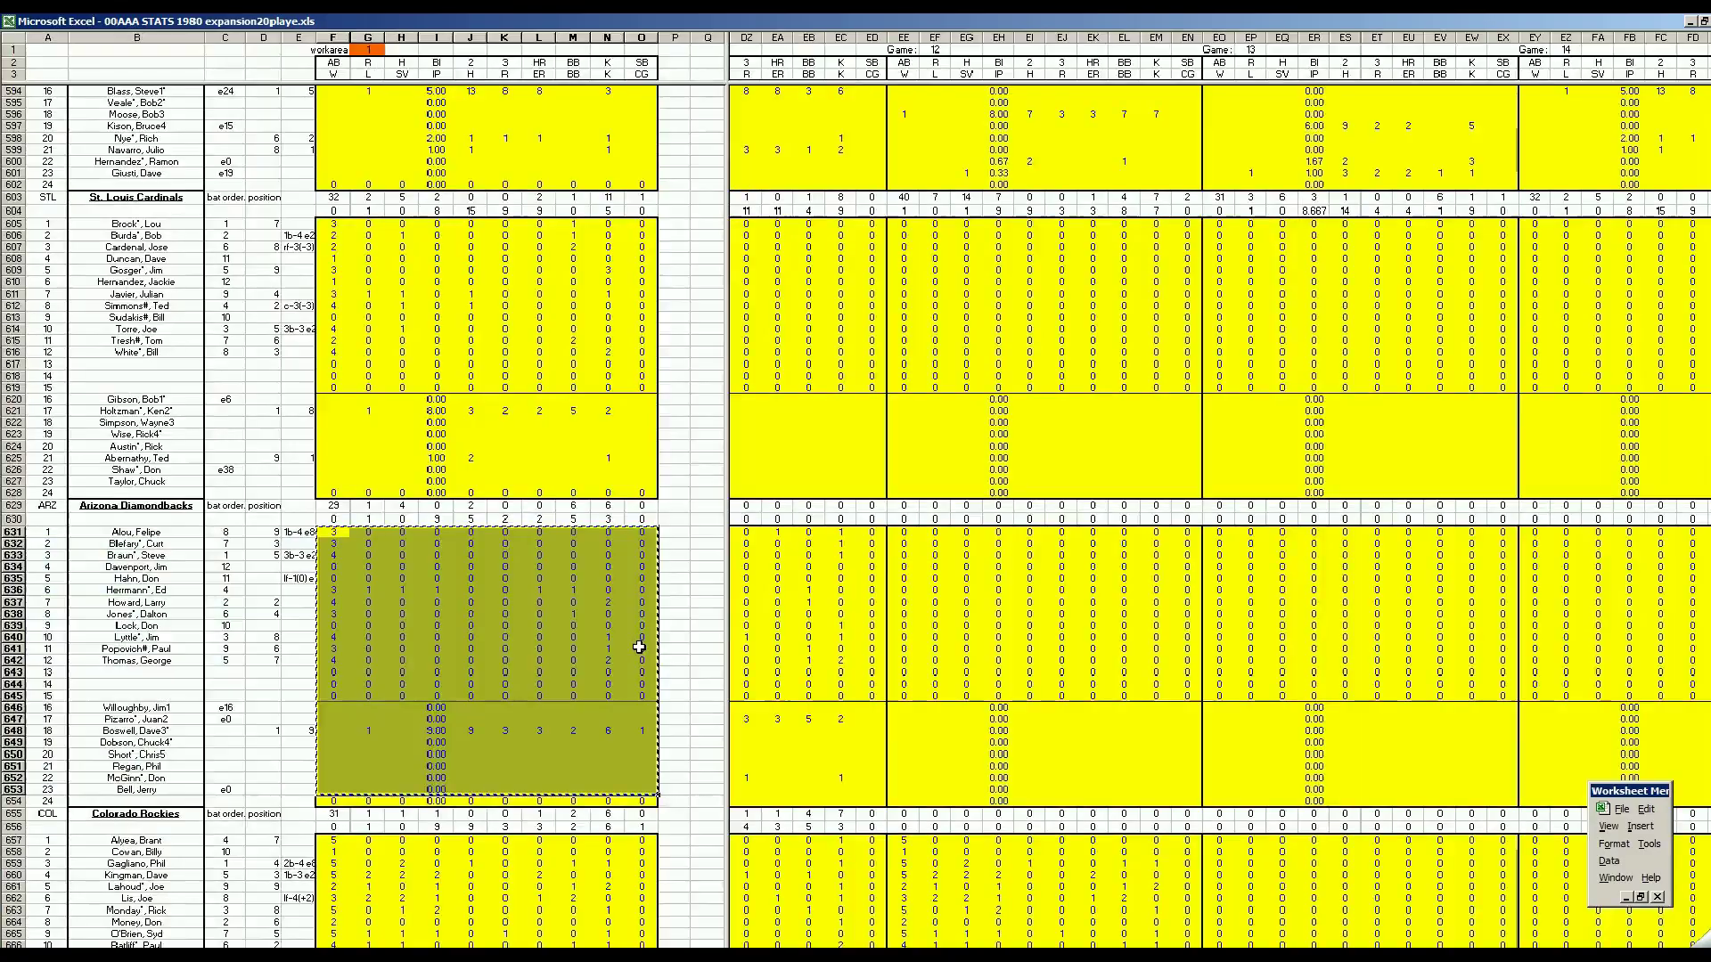
{"action": "right_click", "coordinate": [903, 536]}
{"action": "left_click", "coordinate": [928, 580]}
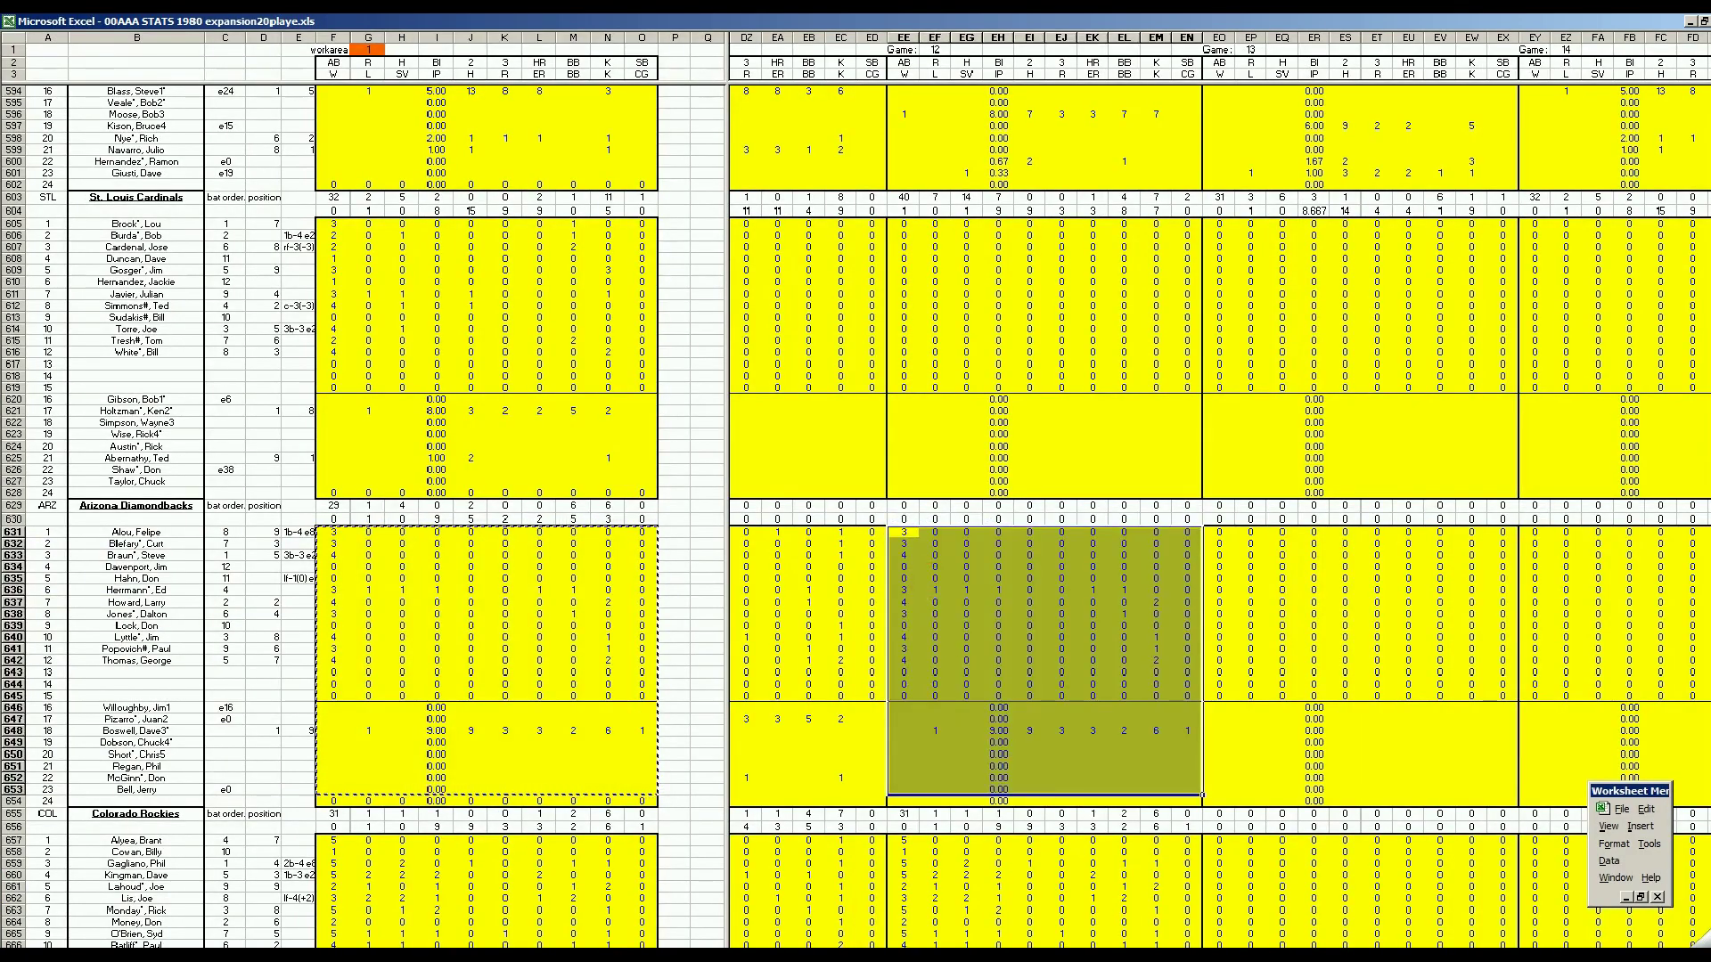
Review the season totals and current streaks for Arizona and Portland, followed by the overall totals and standings below the teams
{"action": "scroll", "coordinate": [1083, 780], "scroll_direction": "right", "scroll_amount": 15}
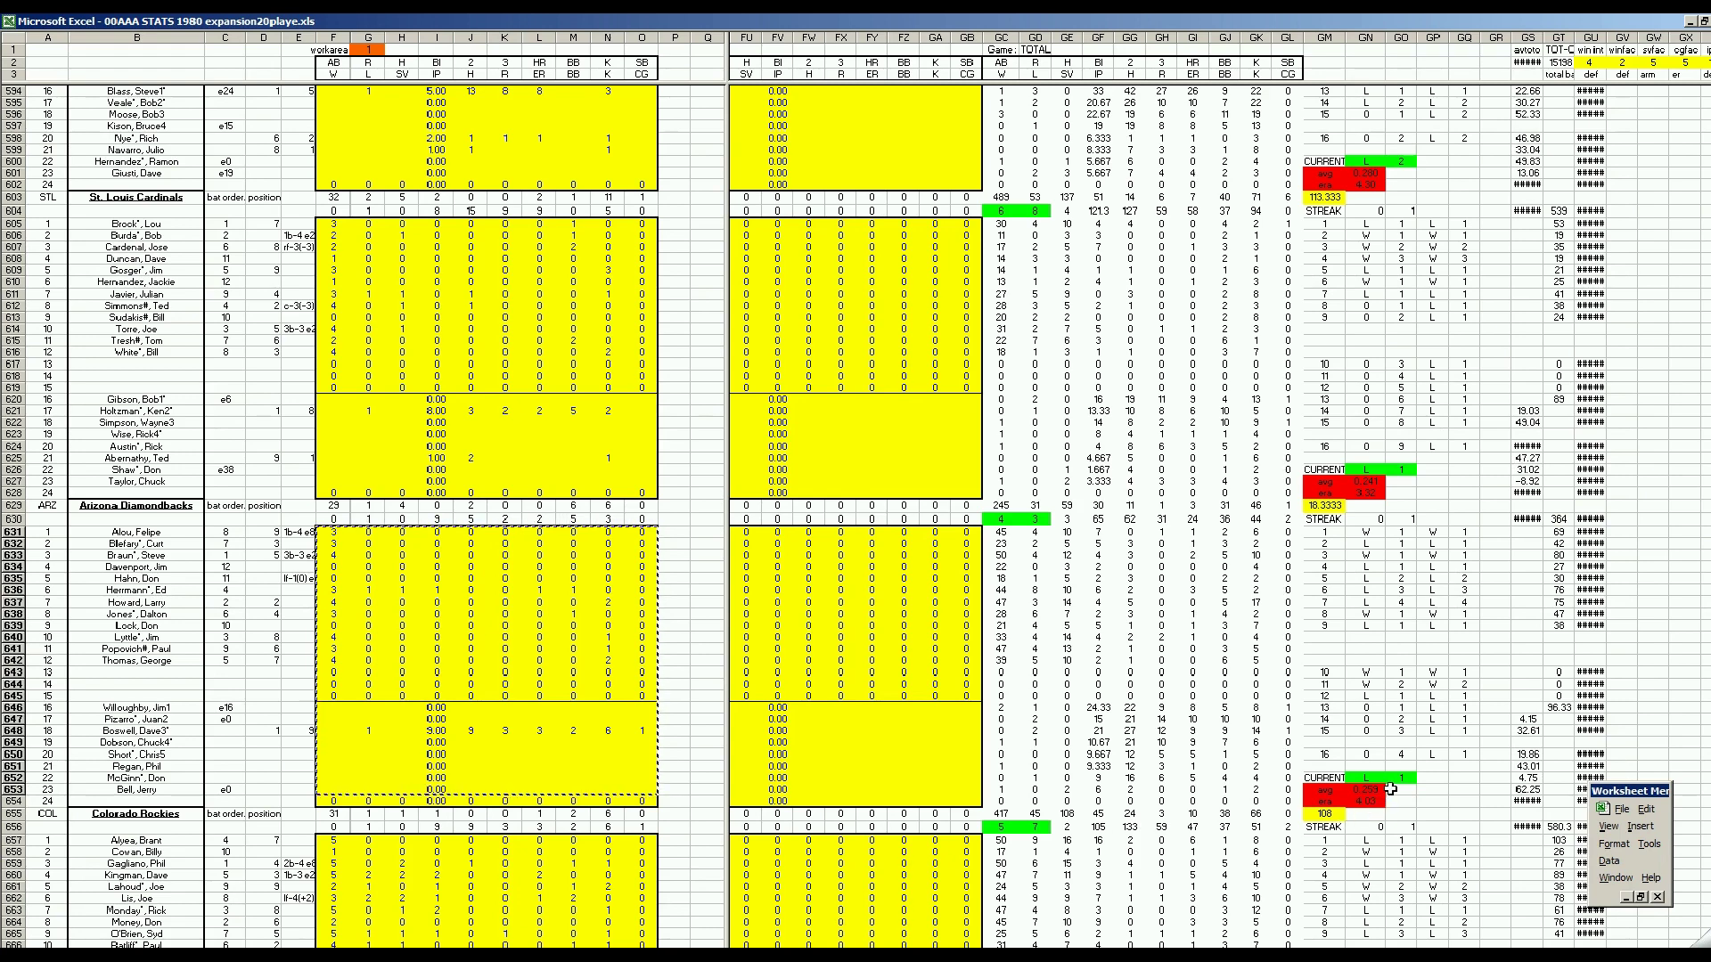
{"action": "left_click", "coordinate": [938, 754]}
{"action": "scroll", "coordinate": [932, 749], "scroll_direction": "down", "scroll_amount": 14}
{"action": "scroll", "coordinate": [932, 746], "scroll_direction": "down", "scroll_amount": 13}
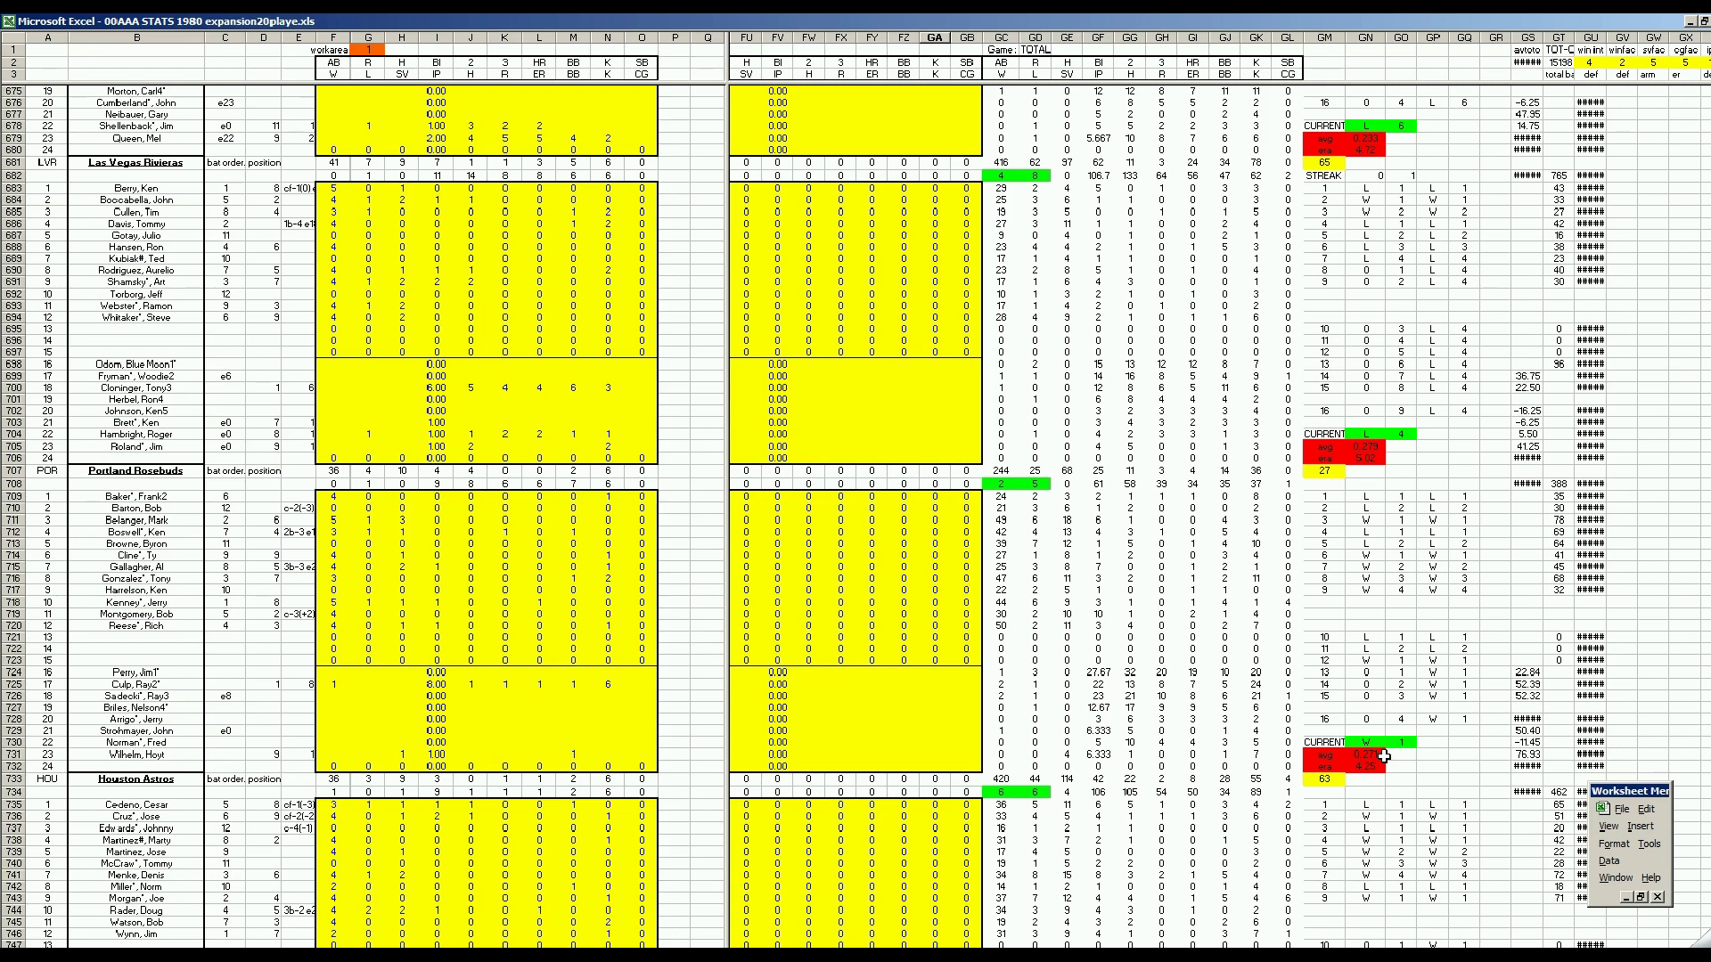
{"action": "left_click", "coordinate": [917, 728]}
{"action": "key", "text": "Page_Down"}
{"action": "key", "text": "Page_Down"}
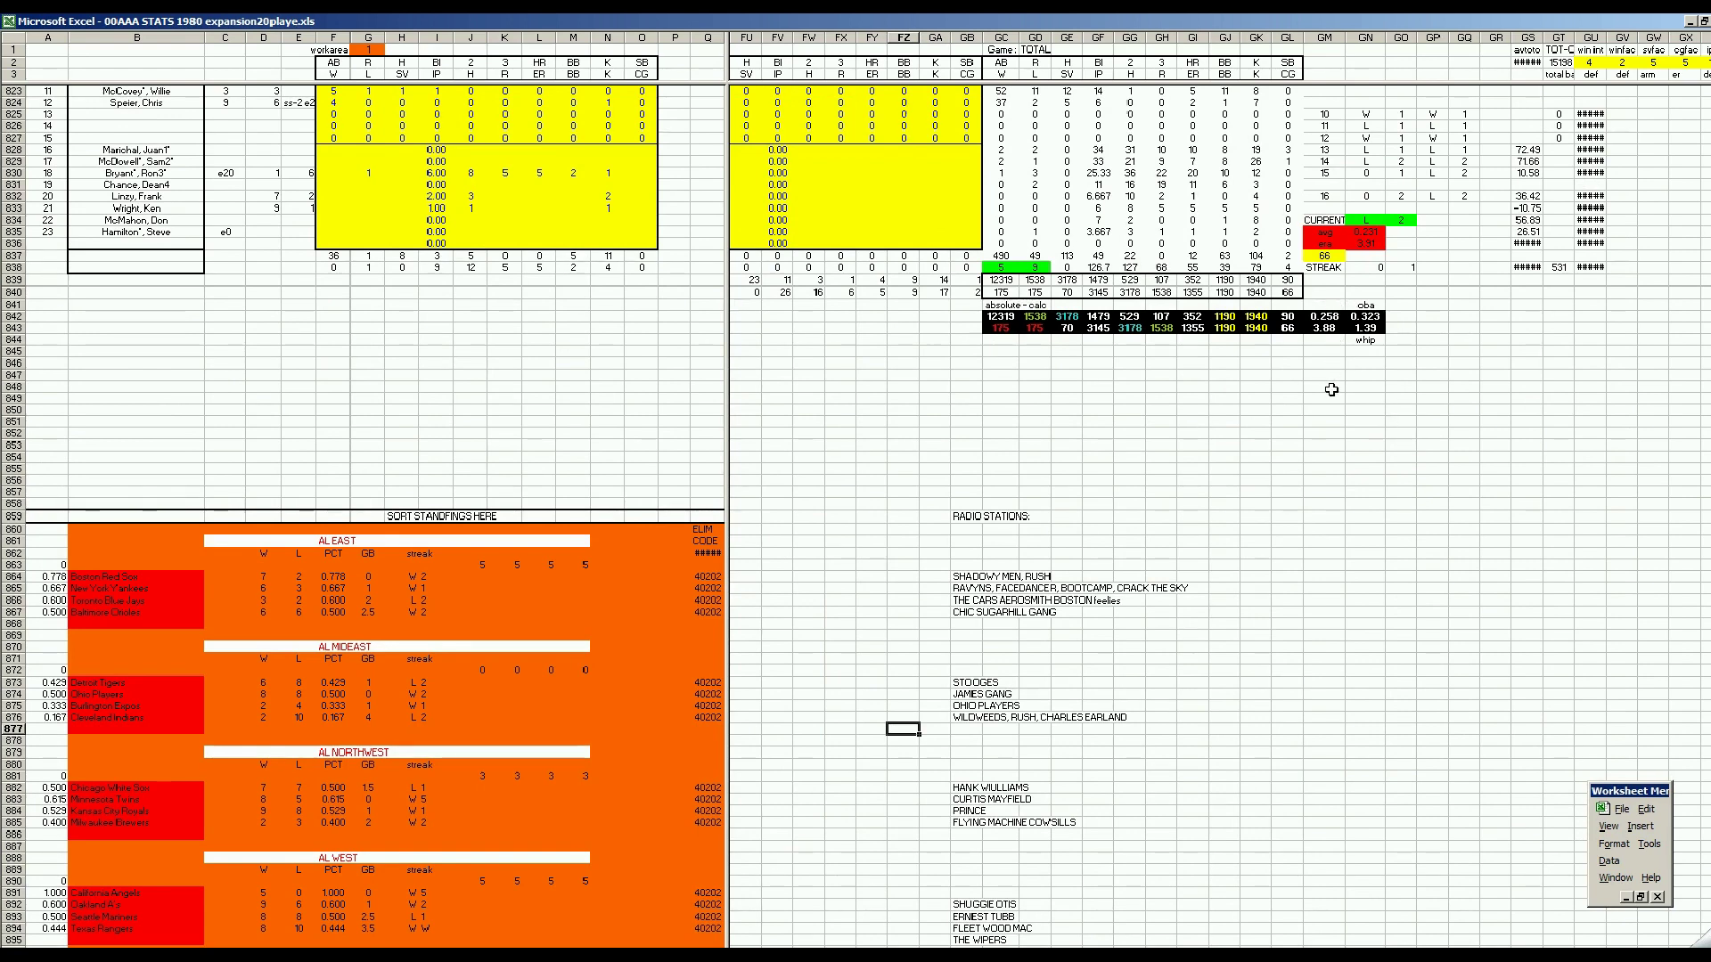
Save the season statistics workbook
{"action": "left_click", "coordinate": [1364, 647]}
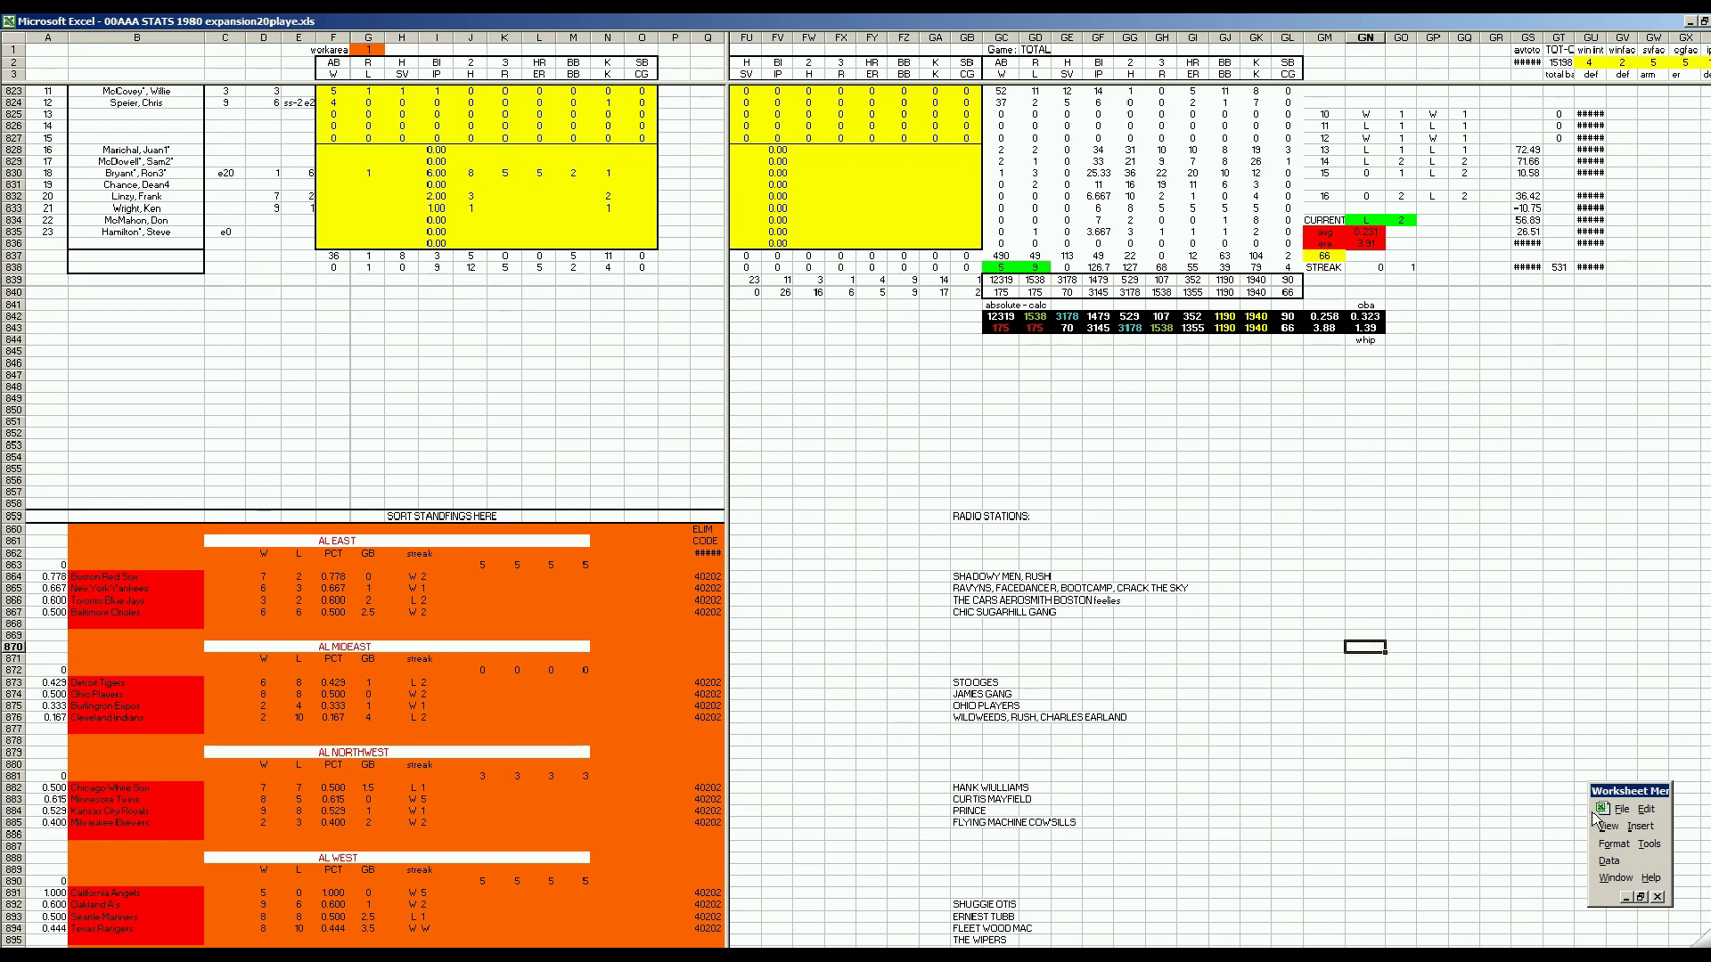
{"action": "left_click", "coordinate": [1622, 810]}
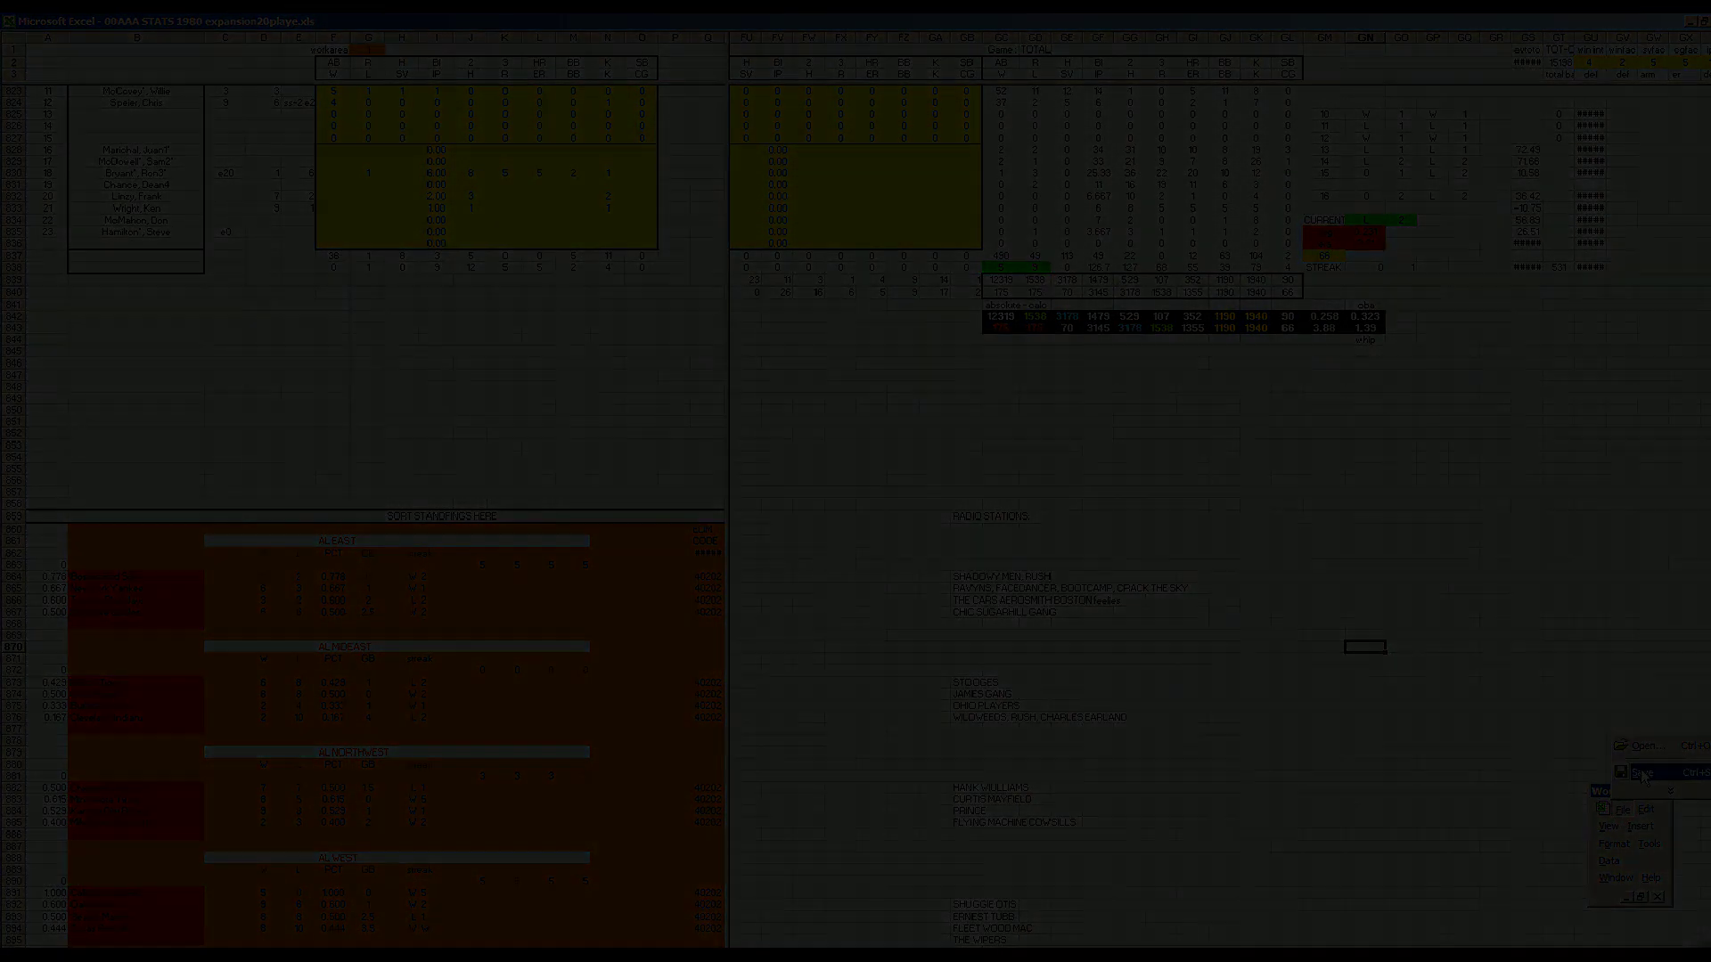